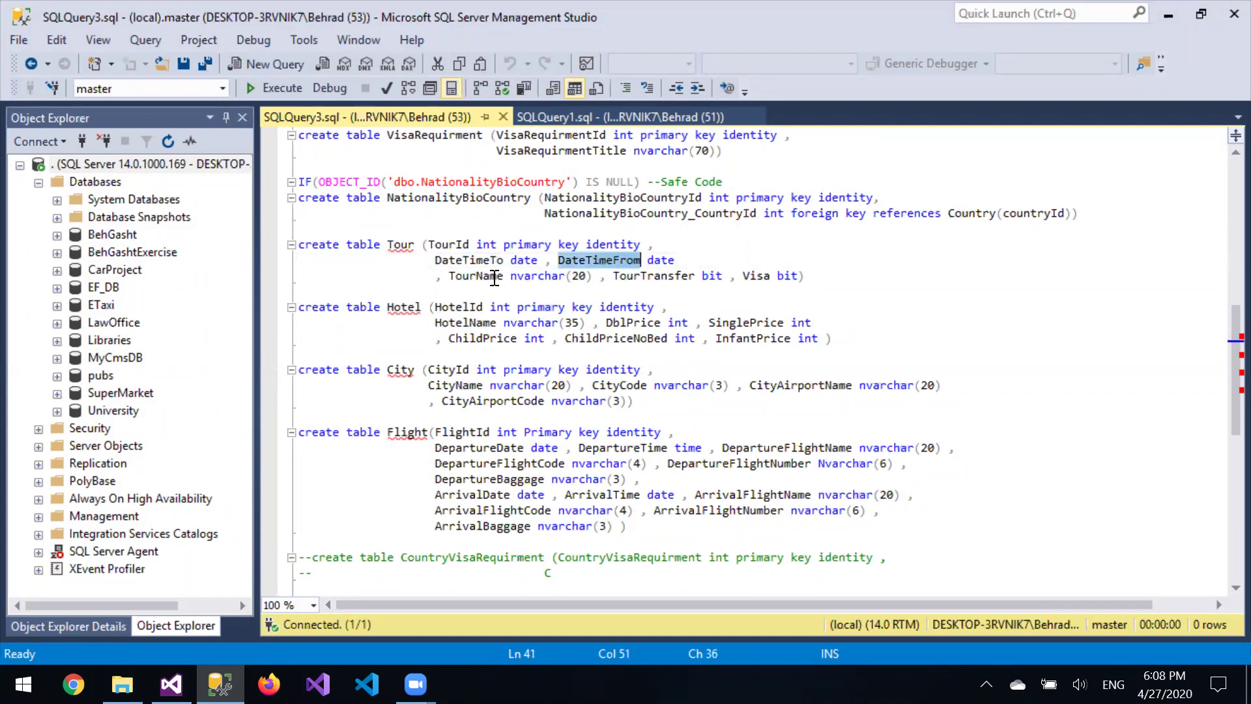
Examine the Tour table's columns and key definition, along with the other create table statements in SQLQuery3.sql
{"action": "double_click", "coordinate": [478, 276]}
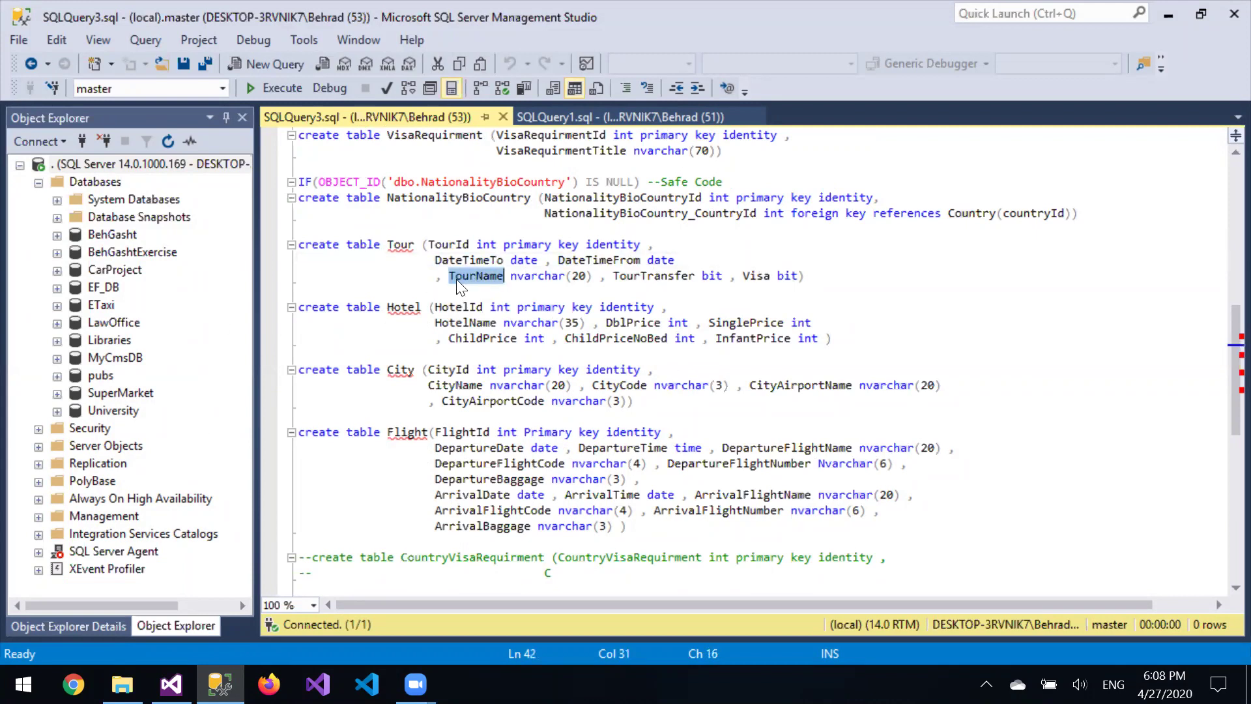
{"action": "double_click", "coordinate": [486, 244]}
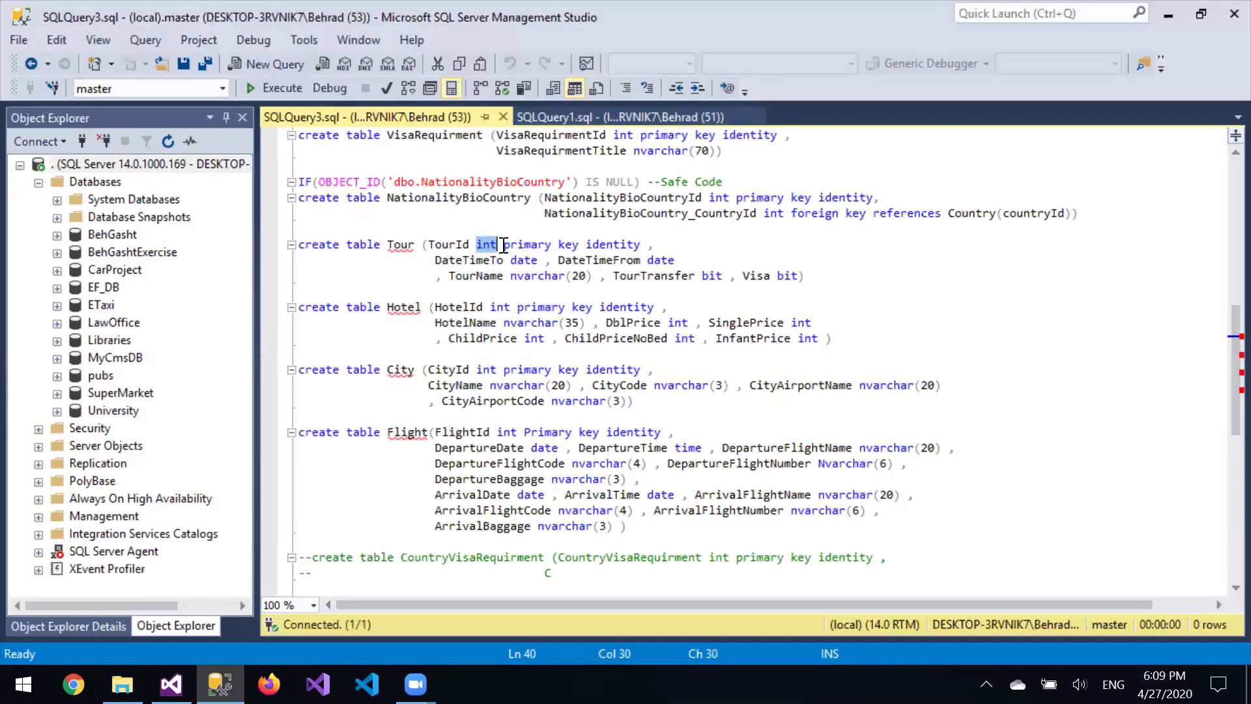
{"action": "left_click", "coordinate": [505, 245]}
{"action": "left_click_drag", "start_coordinate": [533, 245], "coordinate": [641, 255]}
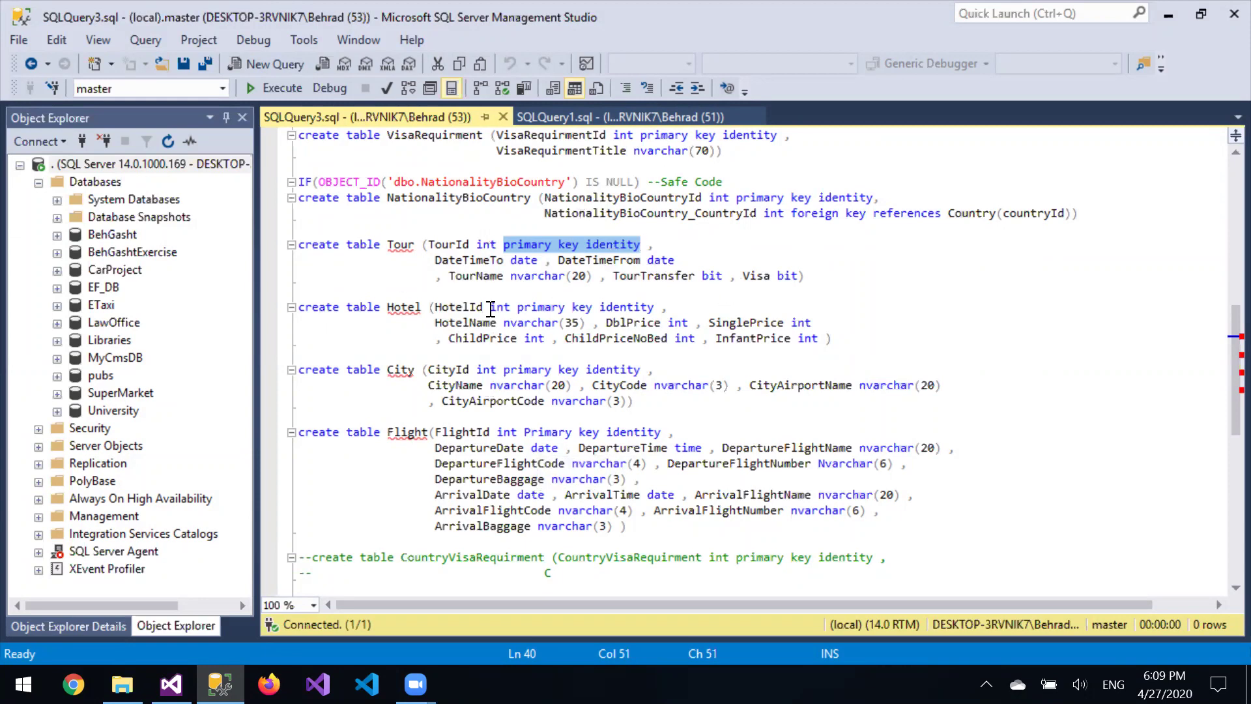
{"action": "scroll", "coordinate": [534, 321], "scroll_direction": "down", "scroll_amount": 2}
{"action": "scroll", "coordinate": [387, 229], "scroll_direction": "up", "scroll_amount": 3}
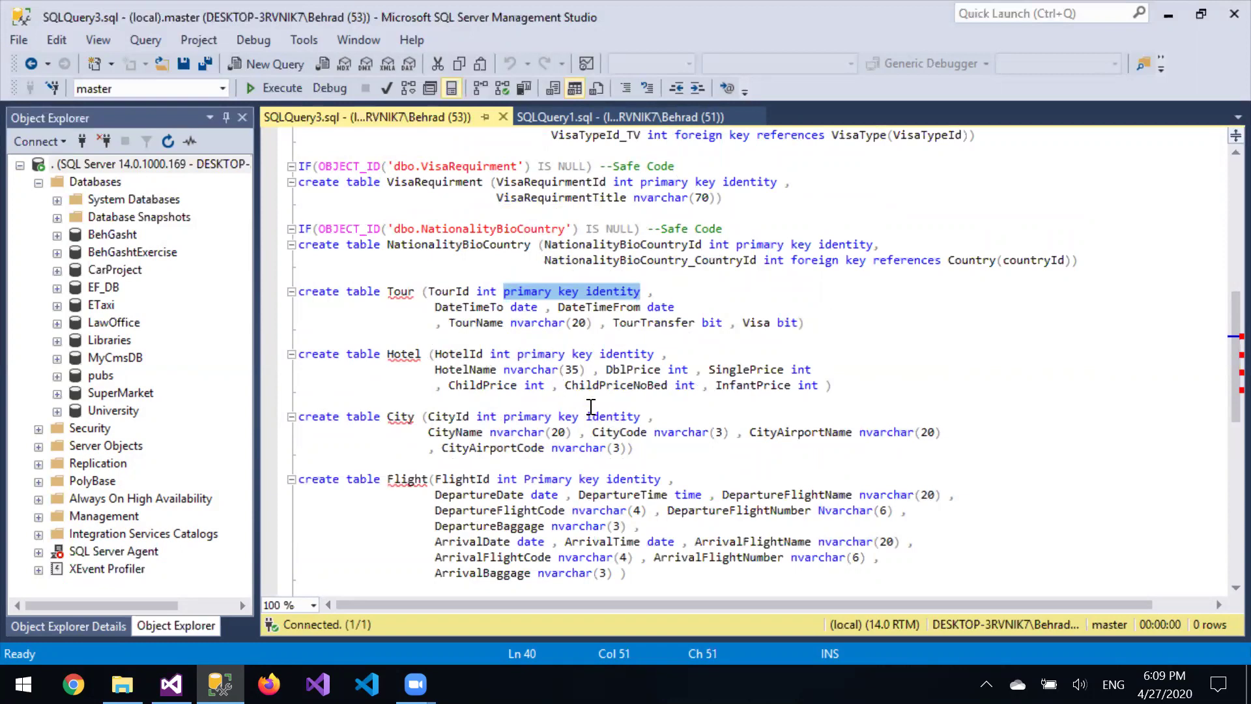
{"action": "scroll", "coordinate": [629, 383], "scroll_direction": "up", "scroll_amount": 4}
{"action": "scroll", "coordinate": [629, 383], "scroll_direction": "up", "scroll_amount": 6}
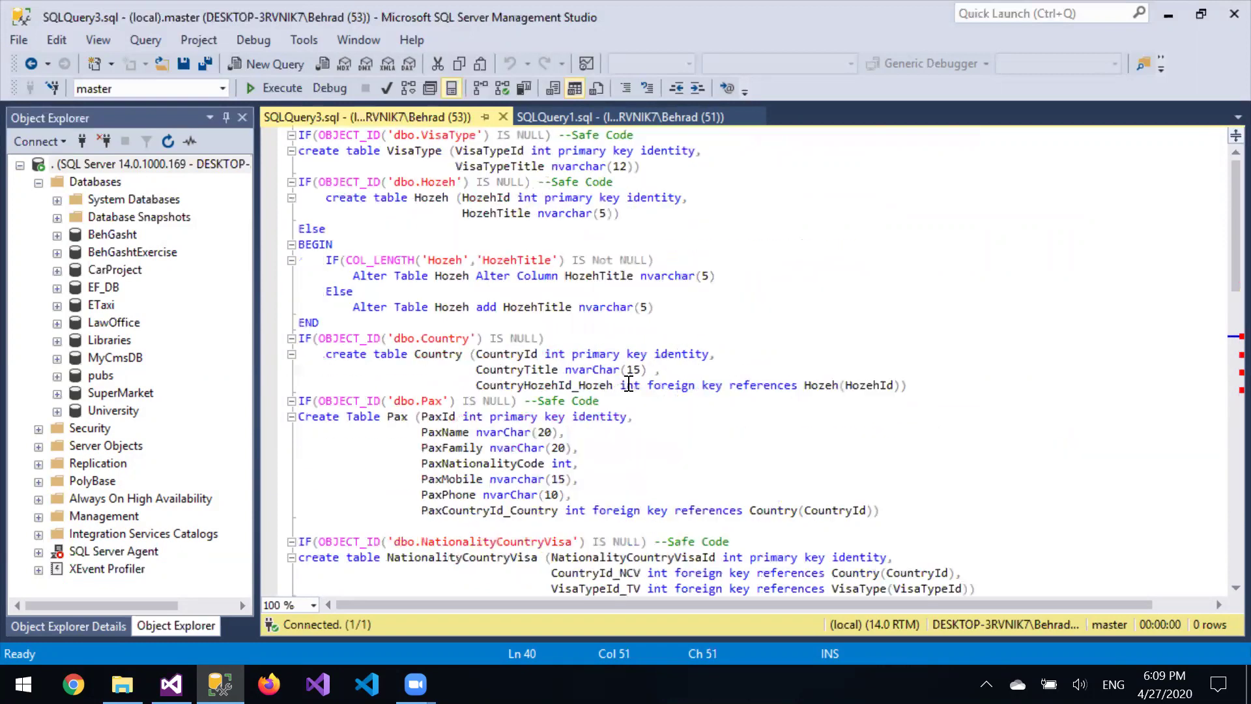
Close the SQLQuery3.sql and SQLQuery1.sql query windows
{"action": "left_click", "coordinate": [502, 117]}
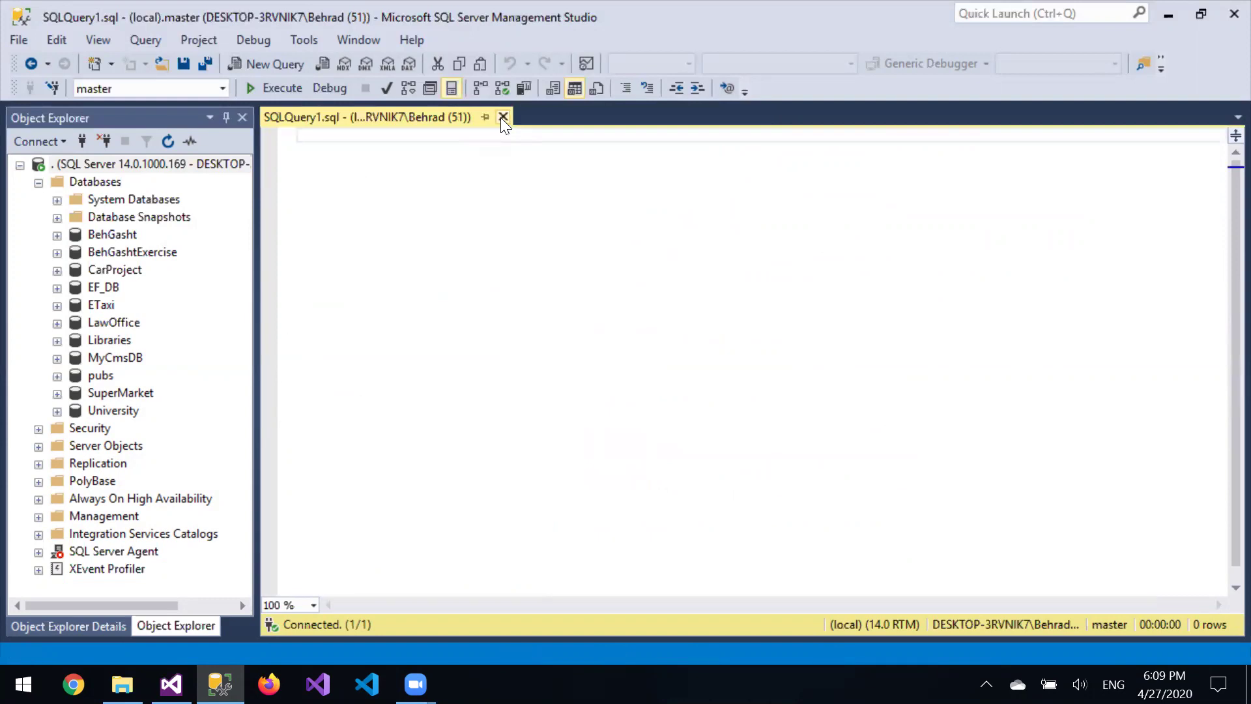
{"action": "left_click", "coordinate": [502, 117]}
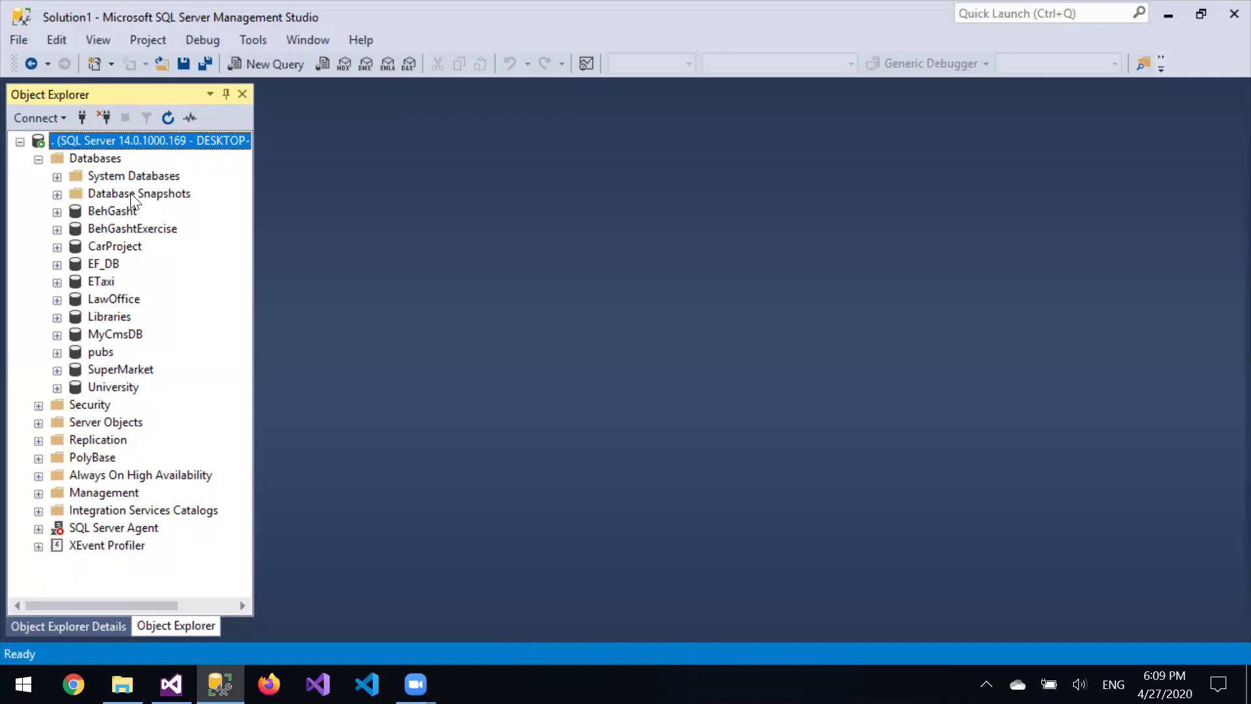
Create a new database named ShopProject on the local server, keeping the default owner and file settings
{"action": "left_click", "coordinate": [85, 162]}
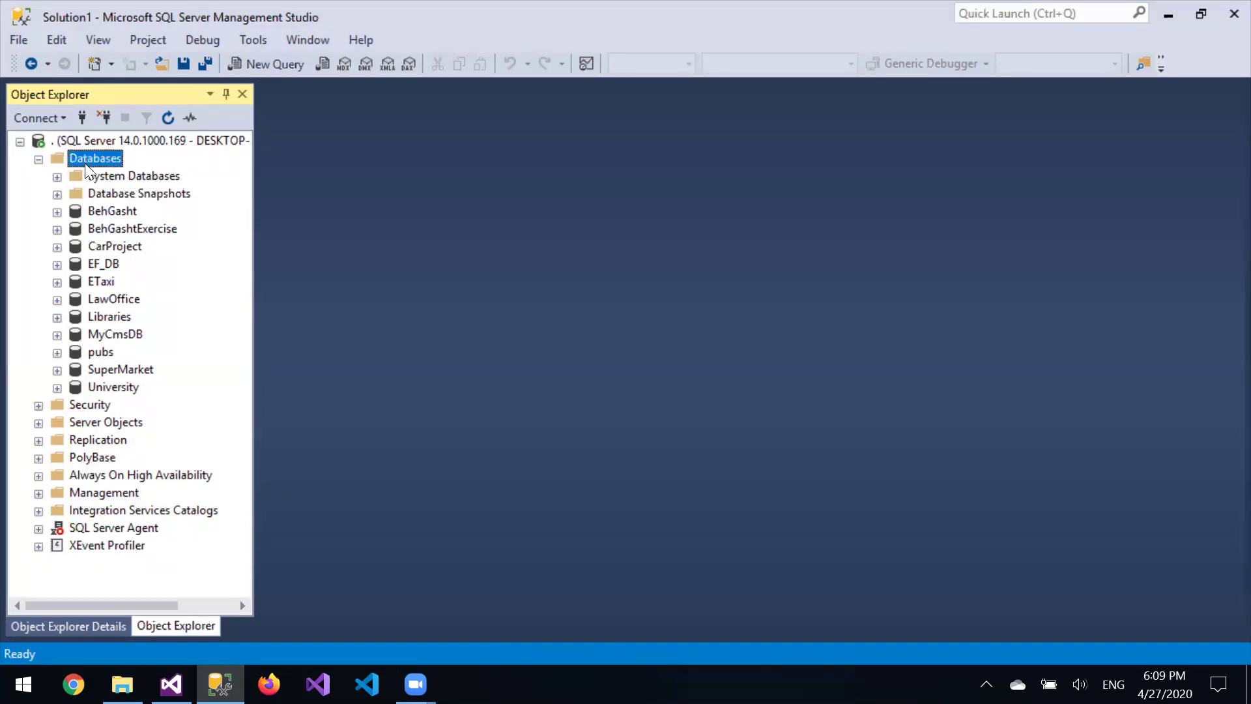
{"action": "right_click", "coordinate": [85, 161]}
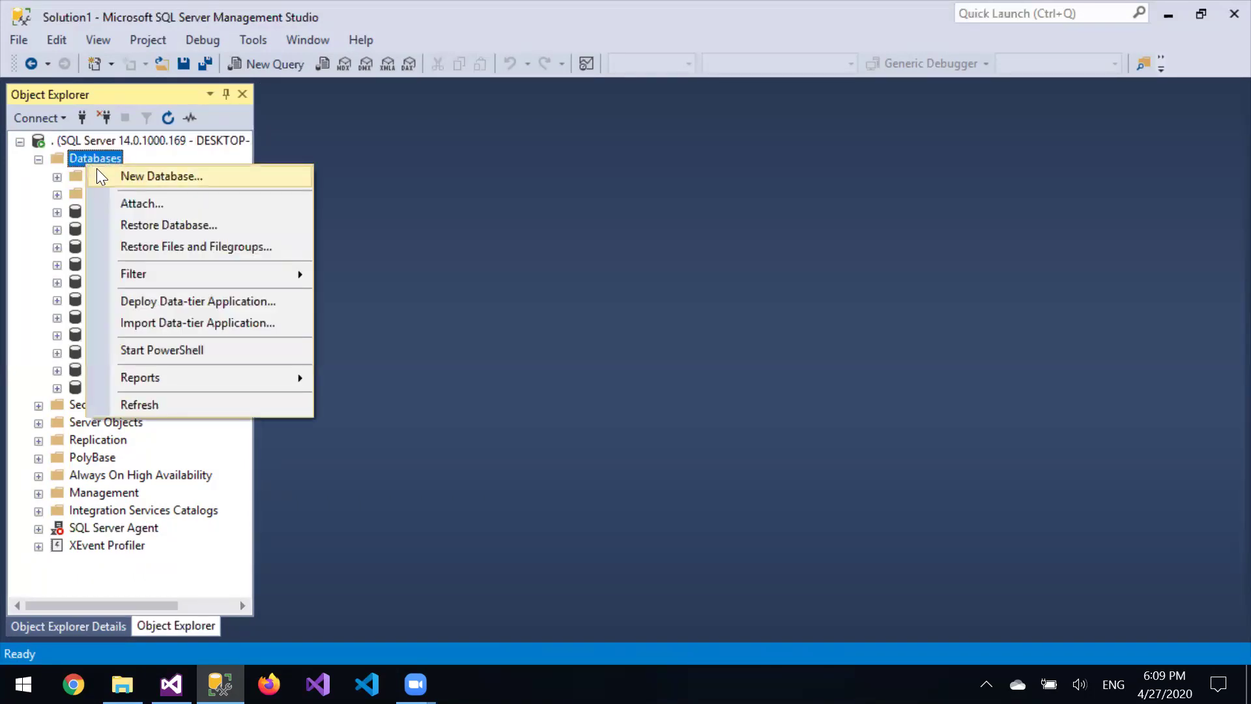
{"action": "left_click", "coordinate": [102, 173]}
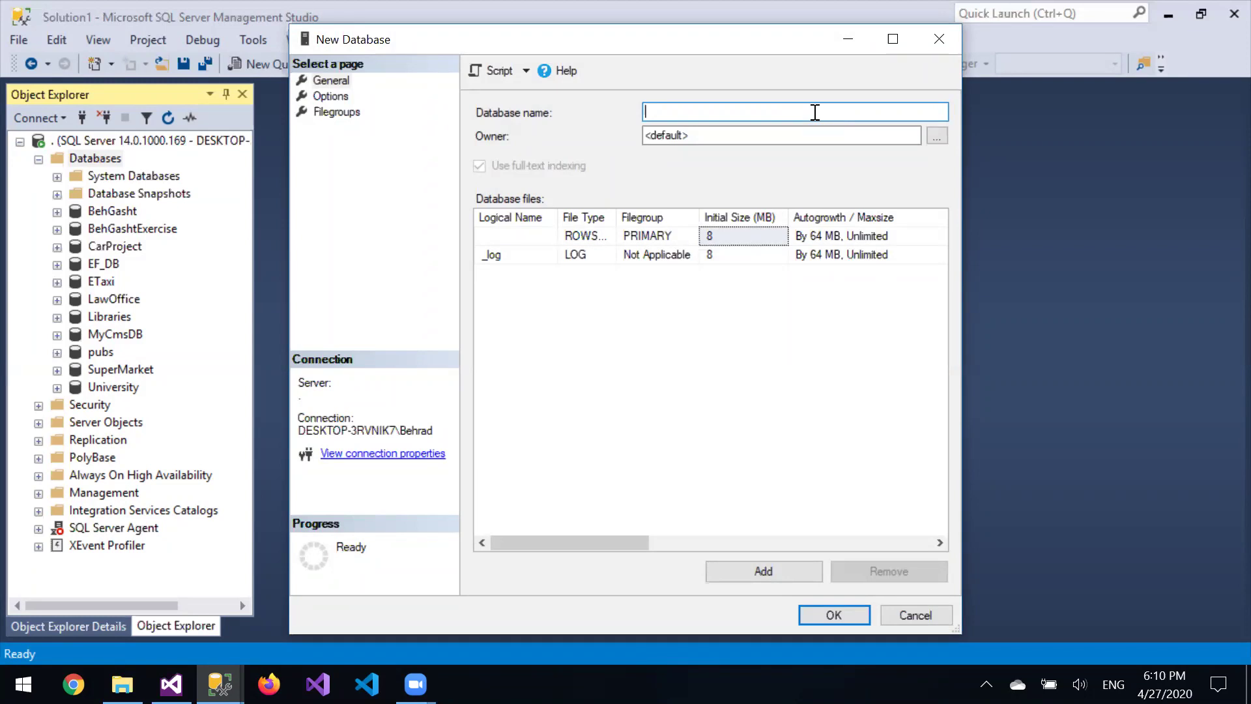
{"action": "type", "text": "H"}
{"action": "key", "text": "BackSpace"}
{"action": "type", "text": "ShopPro"}
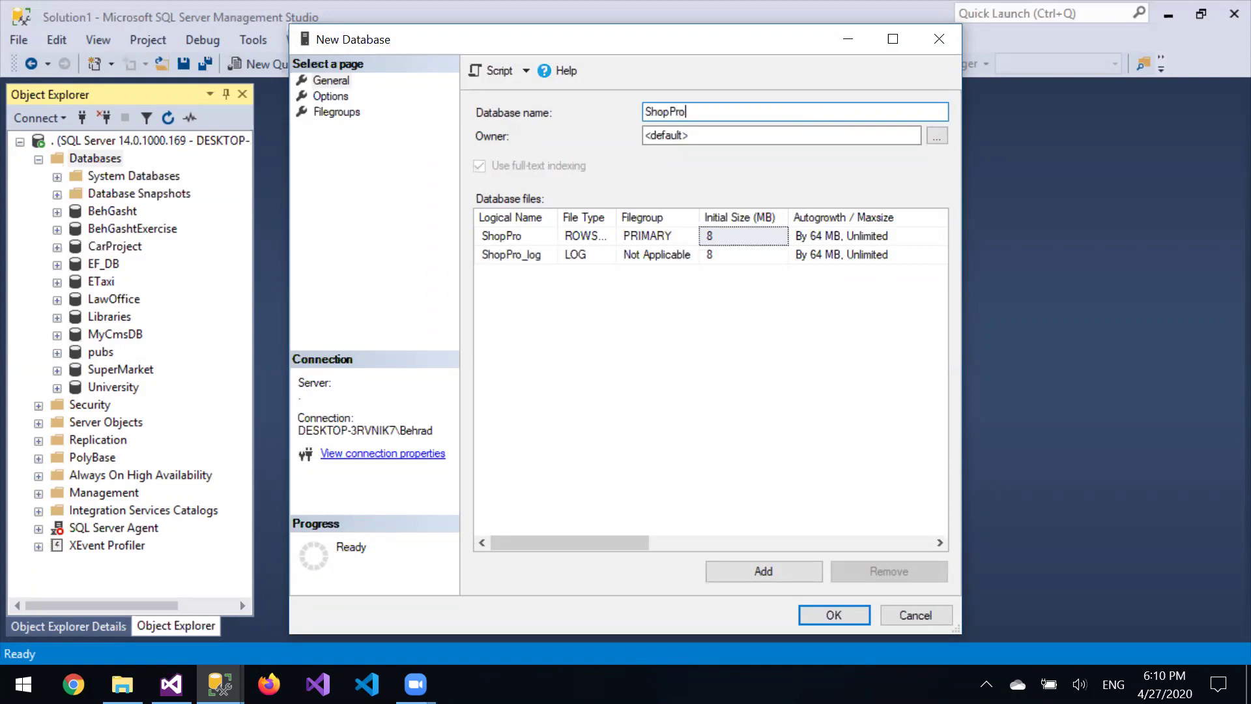
{"action": "type", "text": "ject"}
{"action": "left_click", "coordinate": [818, 614]}
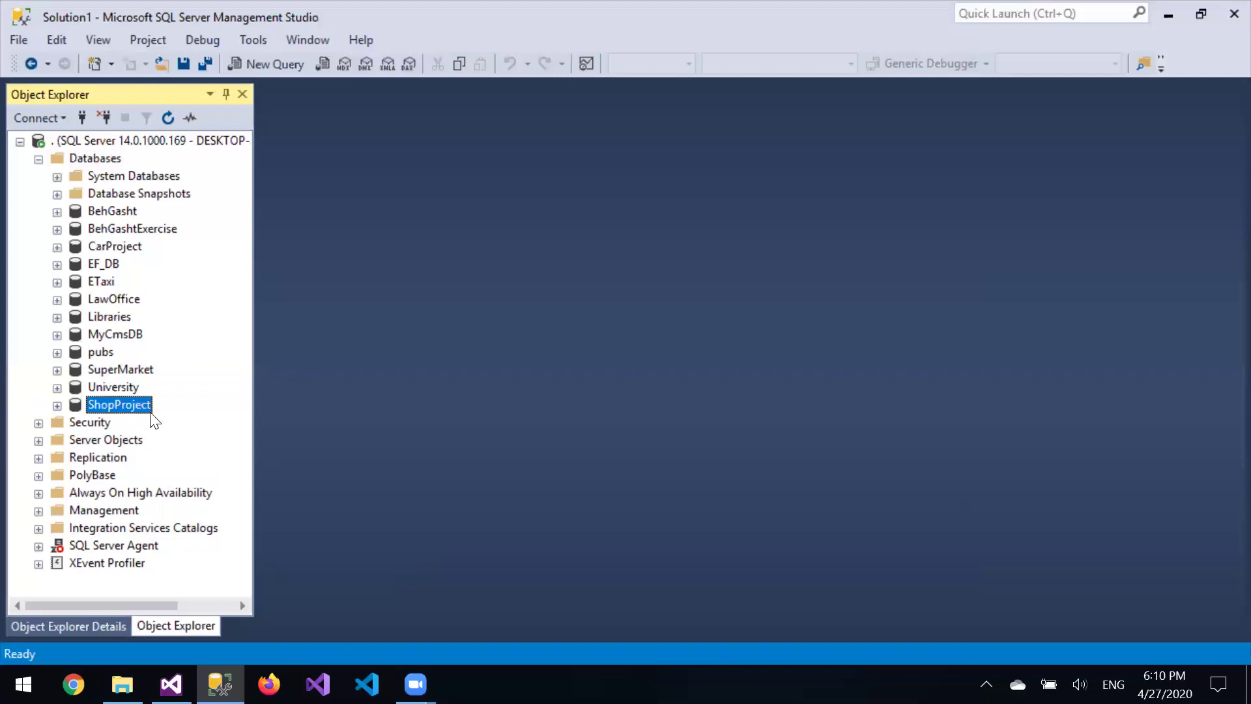
Expand the ShopProject database and check the contents of its Tables folder
{"action": "left_click", "coordinate": [57, 405]}
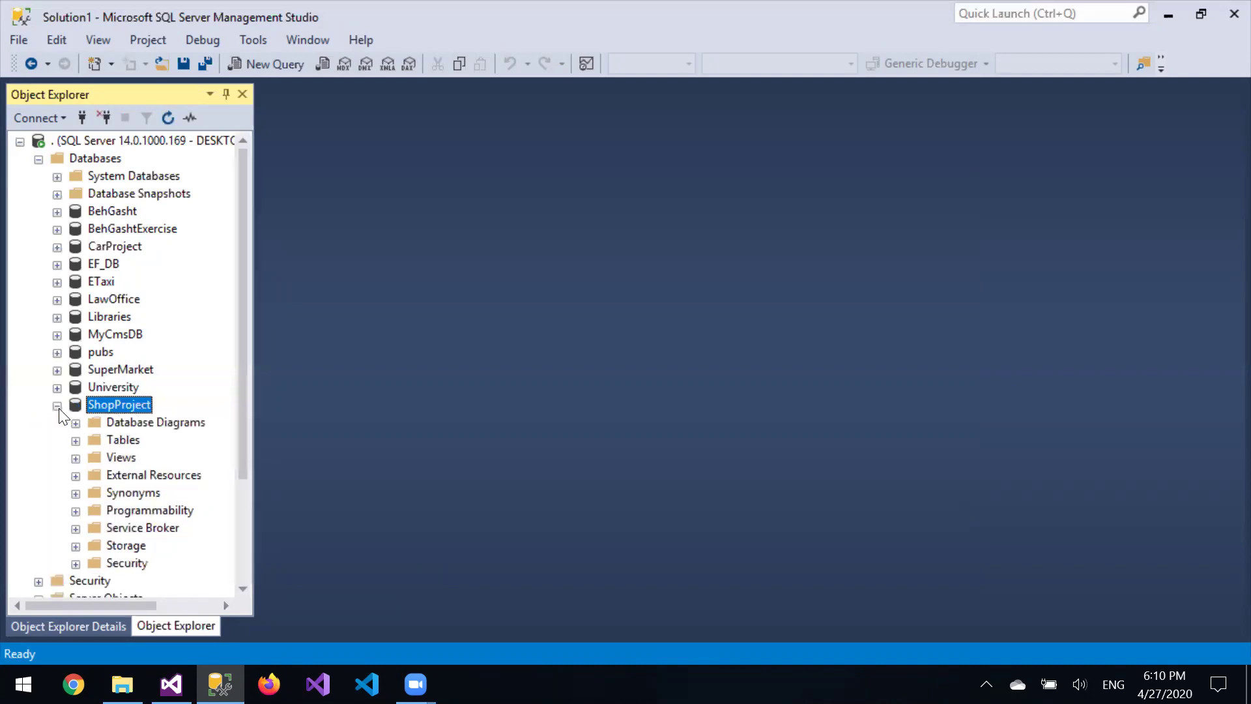
{"action": "left_click", "coordinate": [76, 442]}
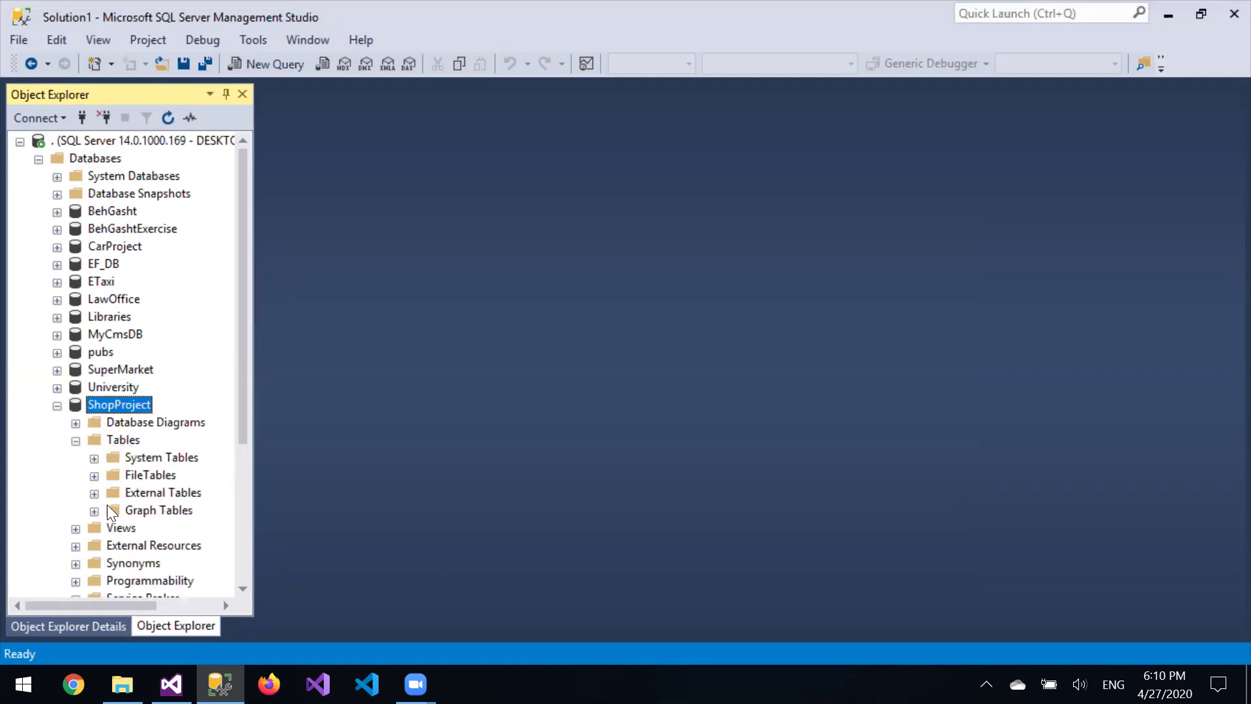
{"action": "left_click", "coordinate": [76, 440]}
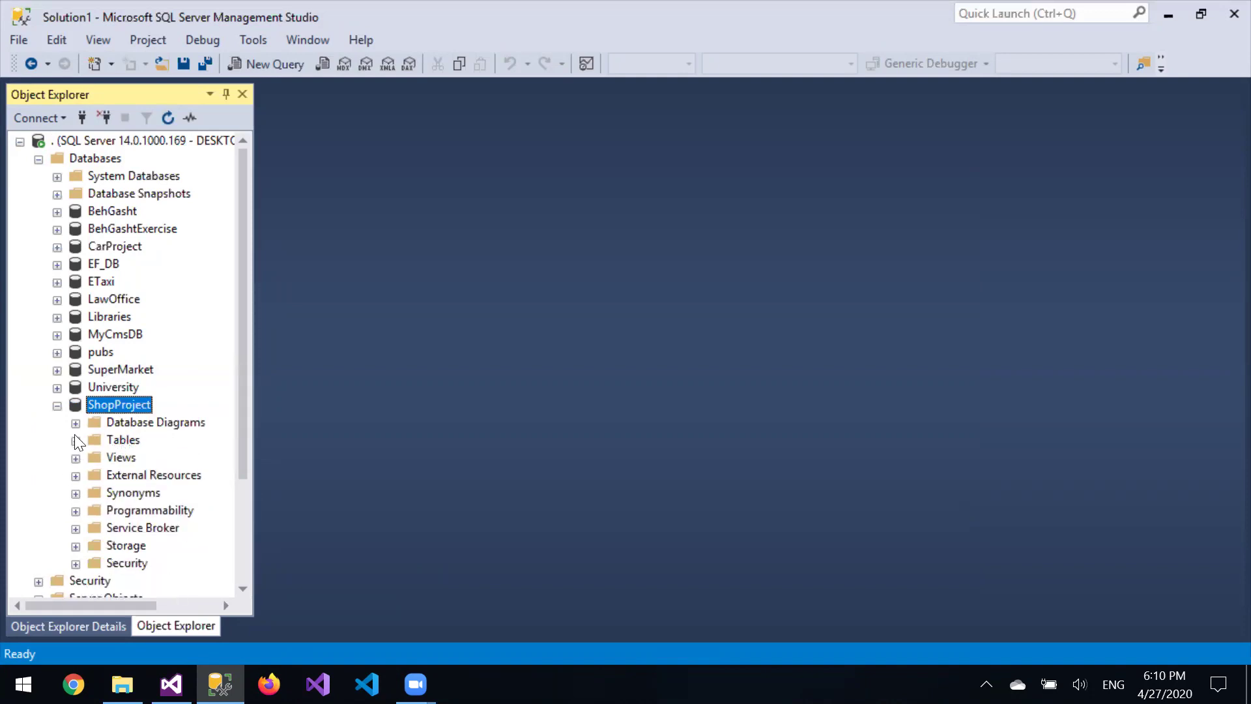
Examine the tables in the MyCmsDB, Libraries and pubs databases as examples, collapsing each database after viewing it
{"action": "left_click", "coordinate": [57, 335]}
{"action": "left_click", "coordinate": [75, 370]}
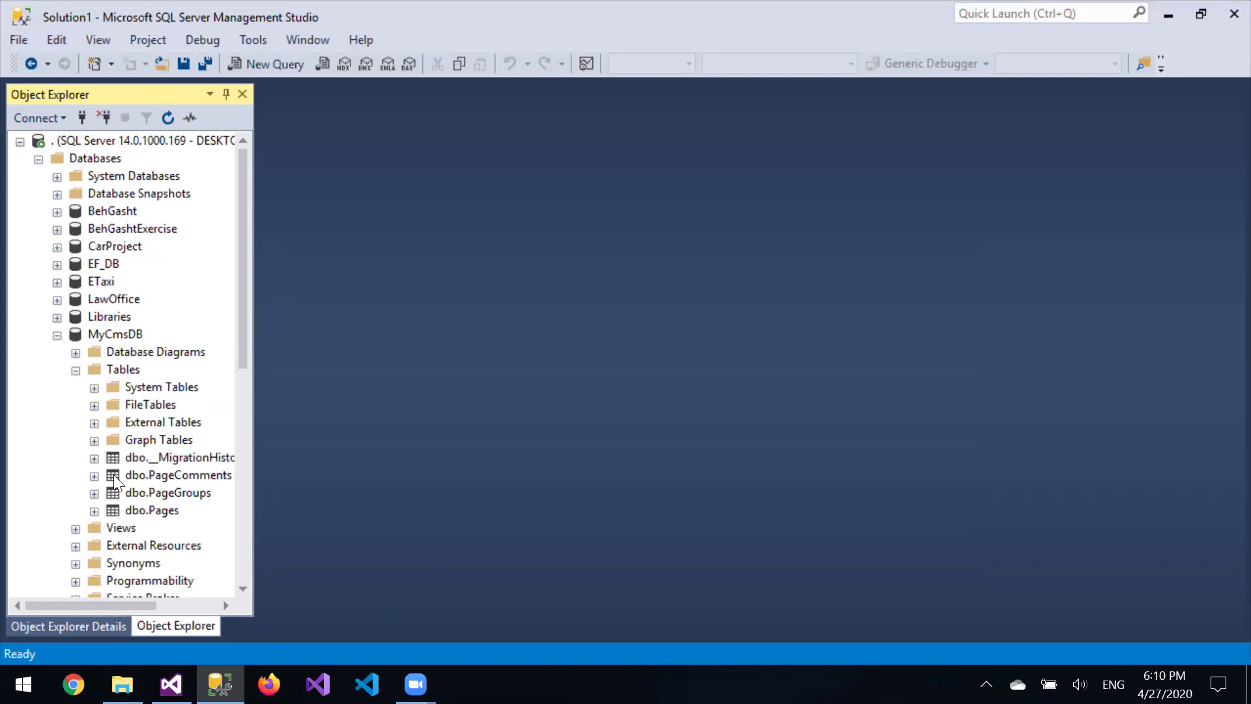
{"action": "left_click", "coordinate": [56, 335]}
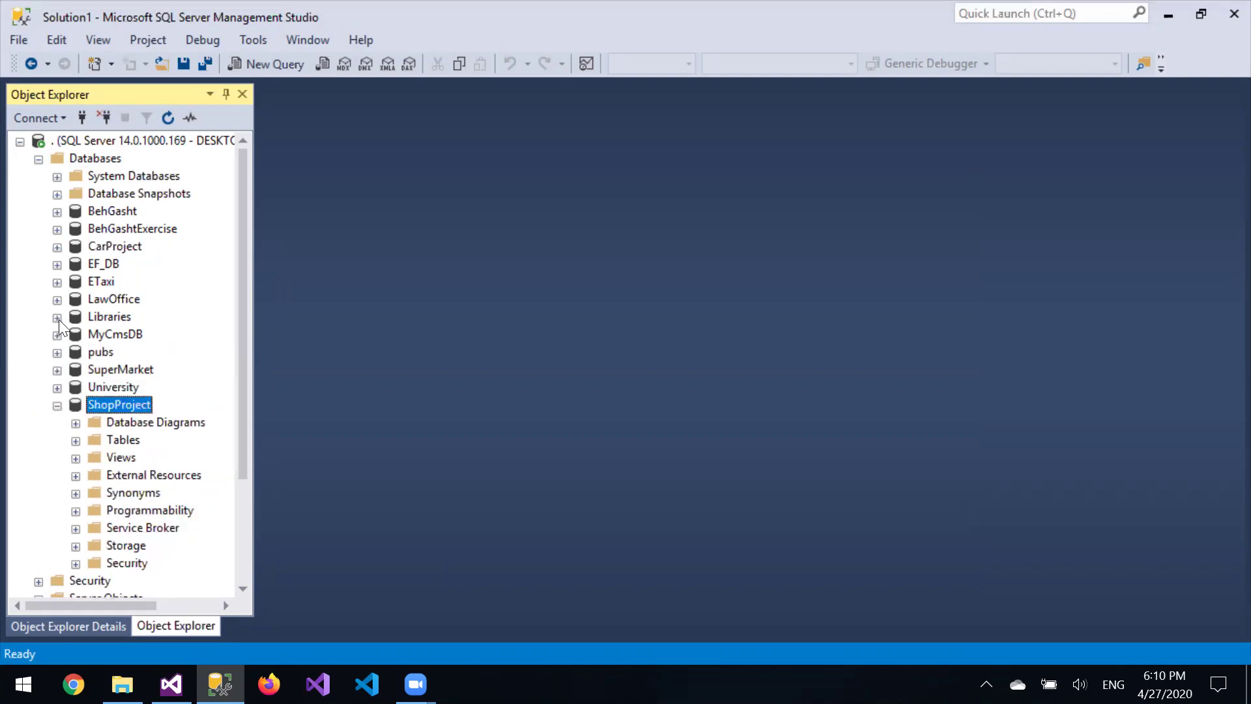
{"action": "left_click", "coordinate": [57, 317]}
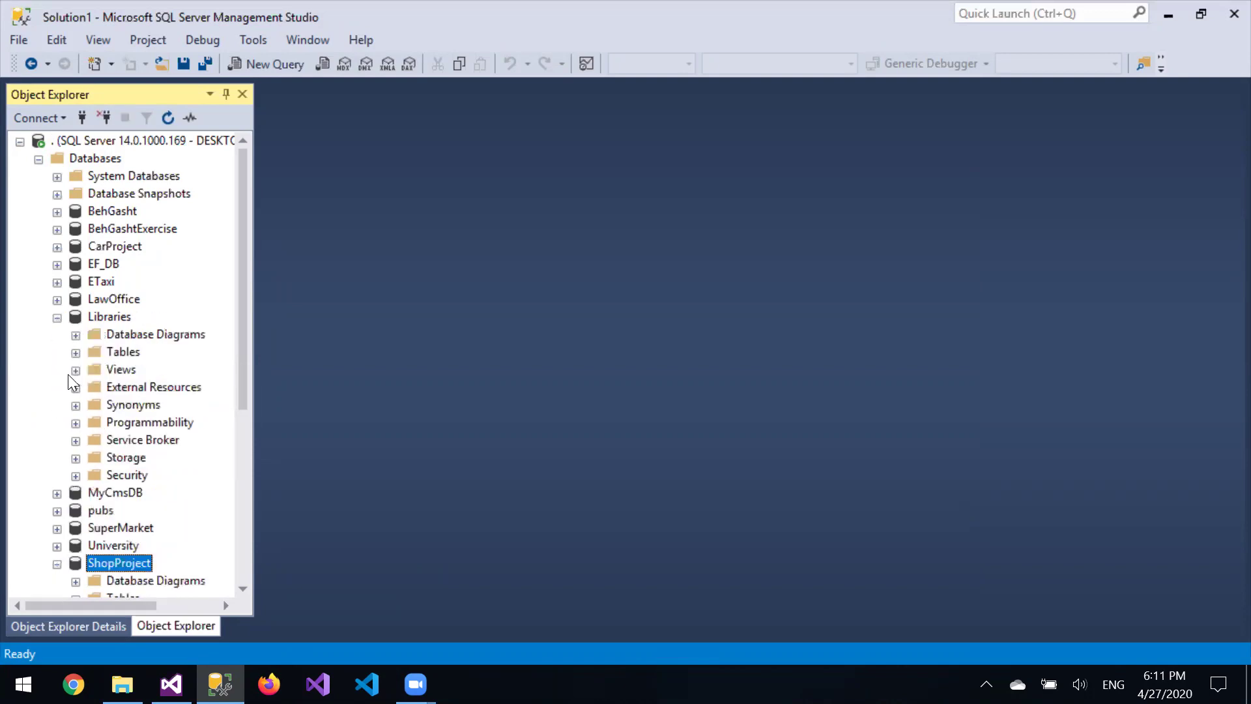
{"action": "left_click", "coordinate": [75, 353]}
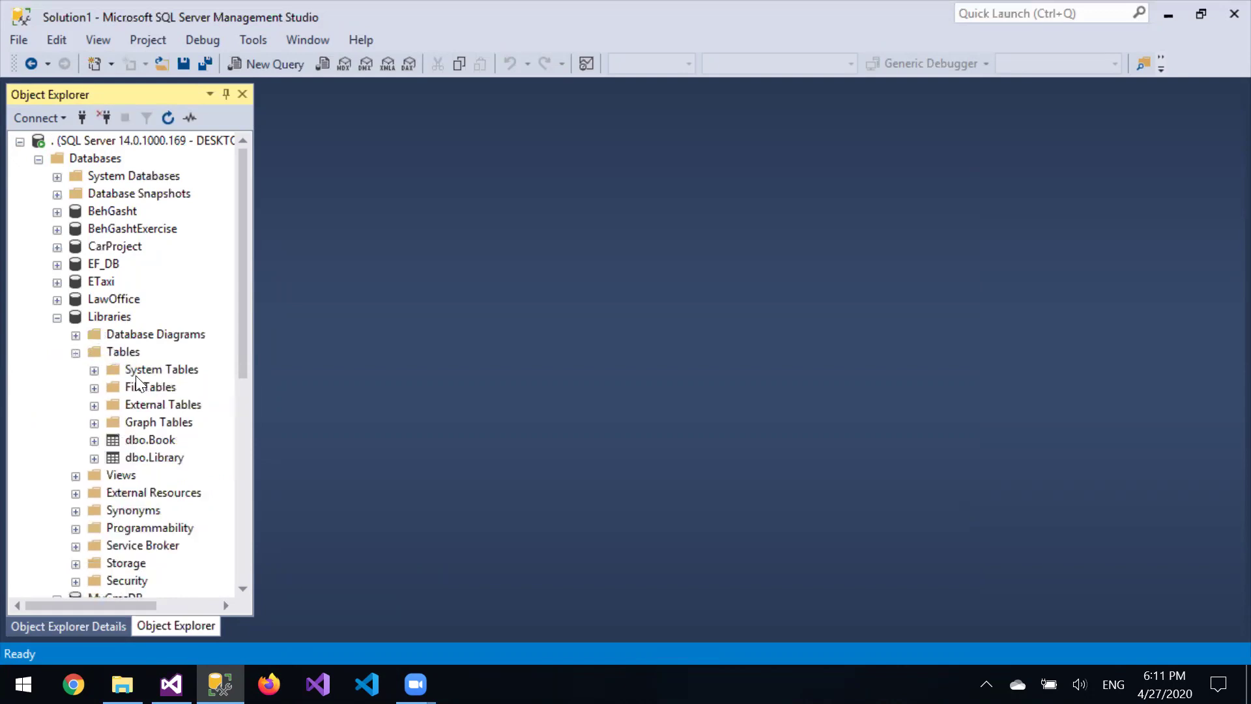
{"action": "left_click", "coordinate": [58, 317]}
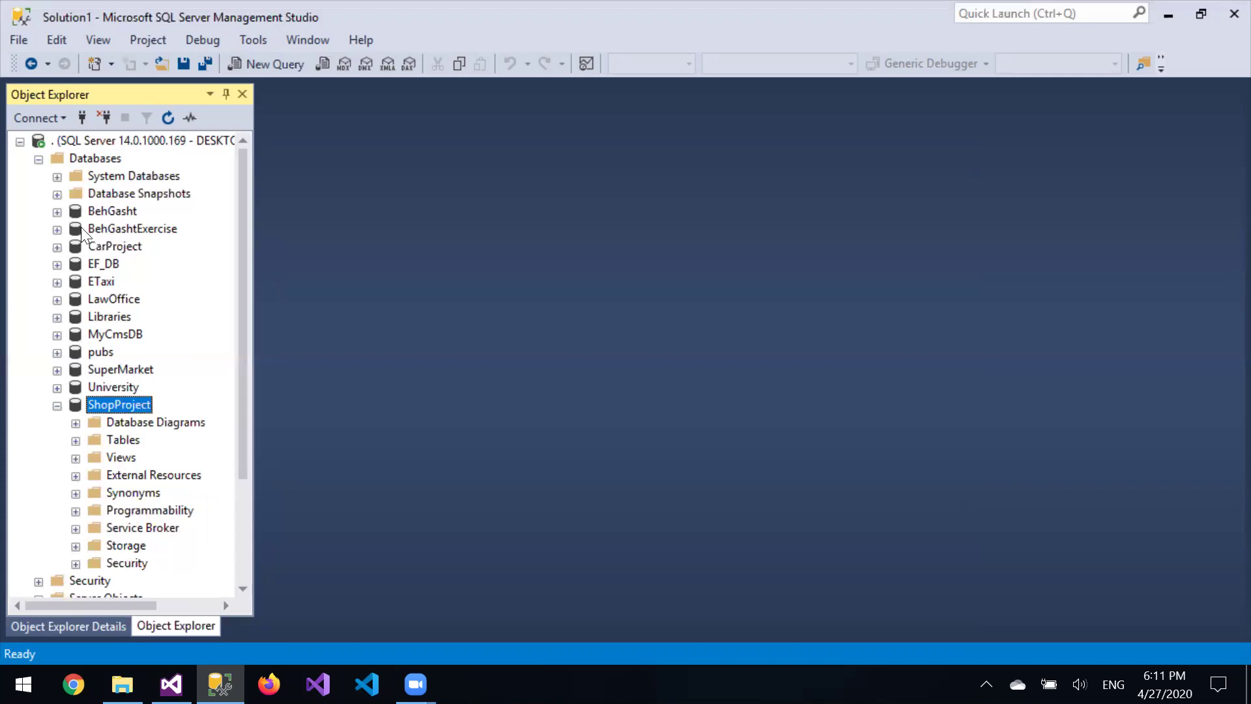
{"action": "left_click", "coordinate": [58, 353]}
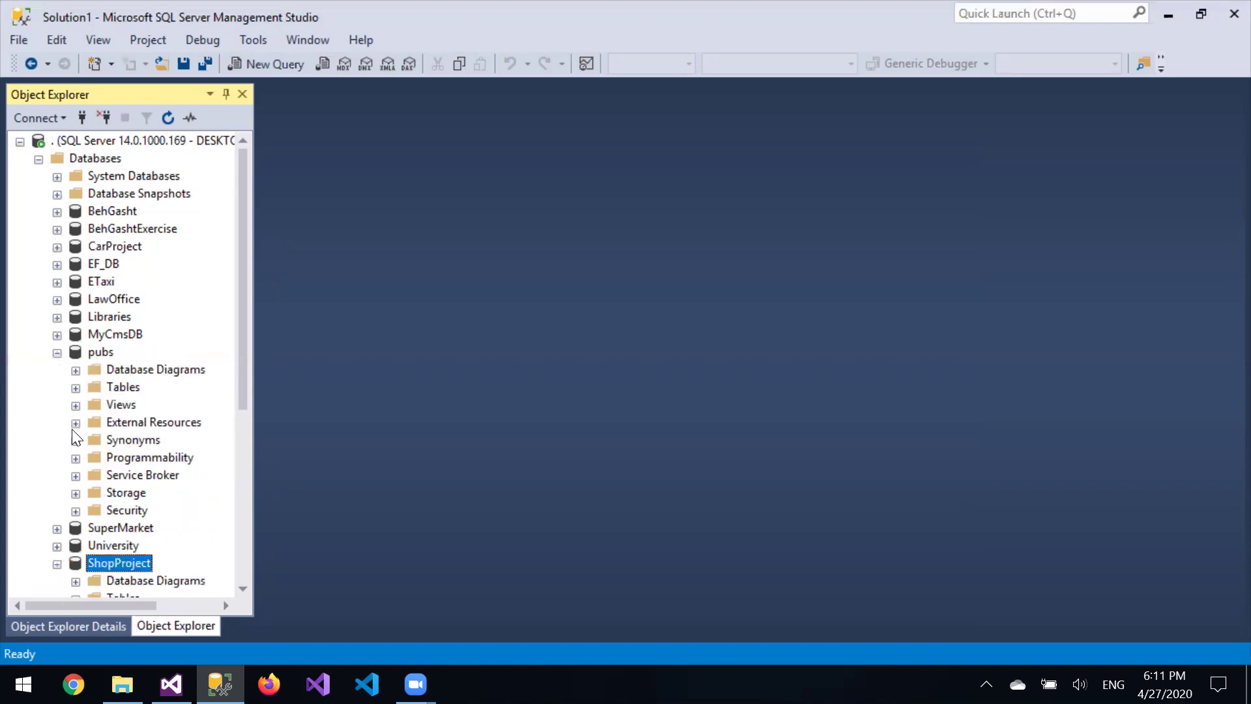
{"action": "left_click", "coordinate": [76, 387]}
{"action": "scroll", "coordinate": [164, 443], "scroll_direction": "down", "scroll_amount": 1}
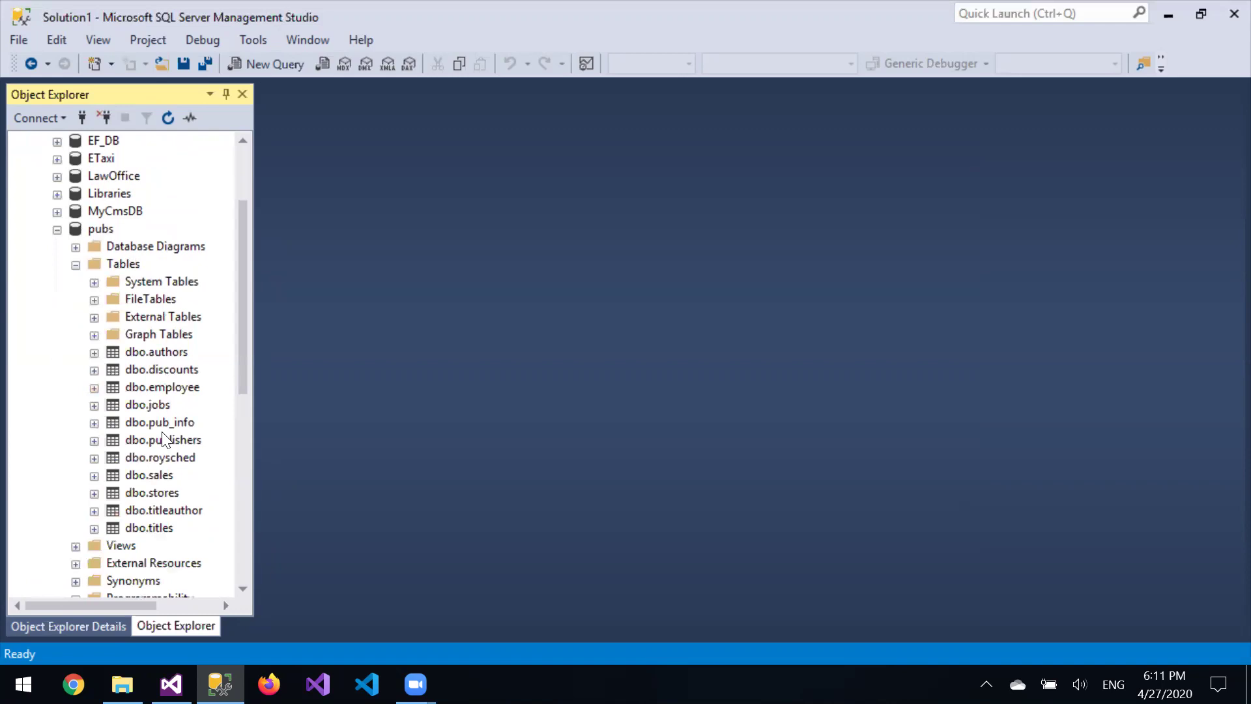
{"action": "scroll", "coordinate": [183, 453], "scroll_direction": "up", "scroll_amount": 1}
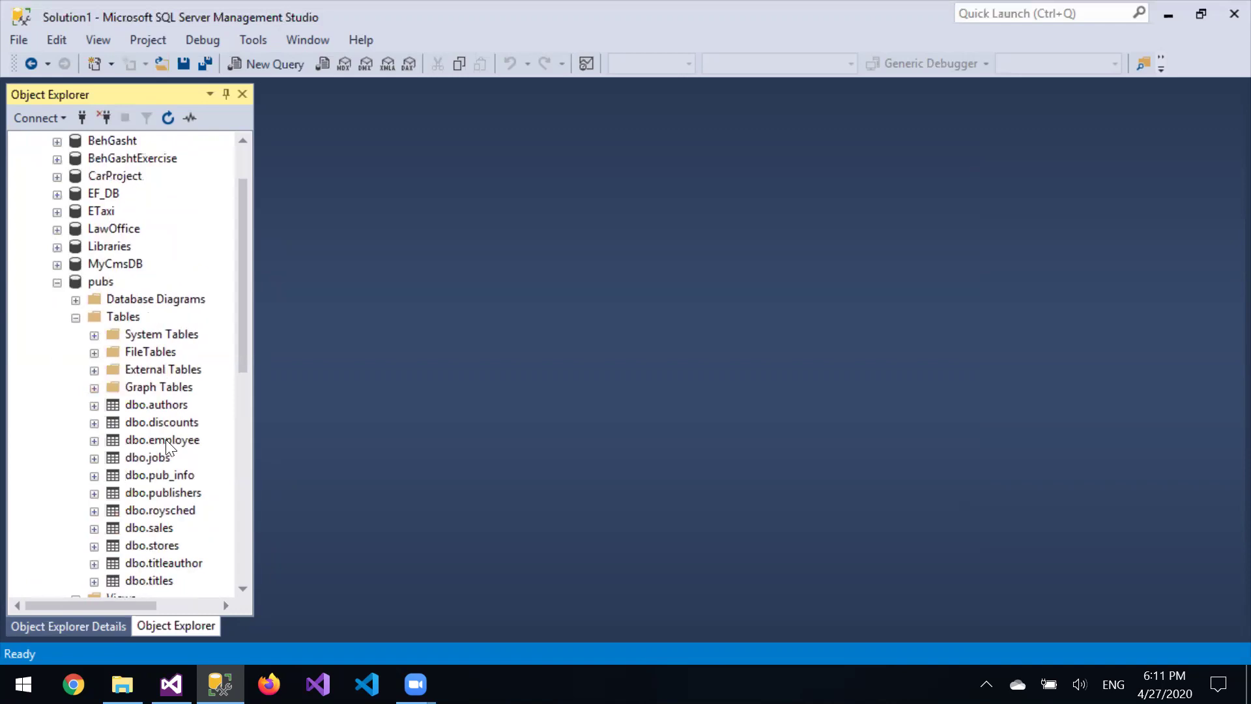
{"action": "left_click", "coordinate": [57, 283]}
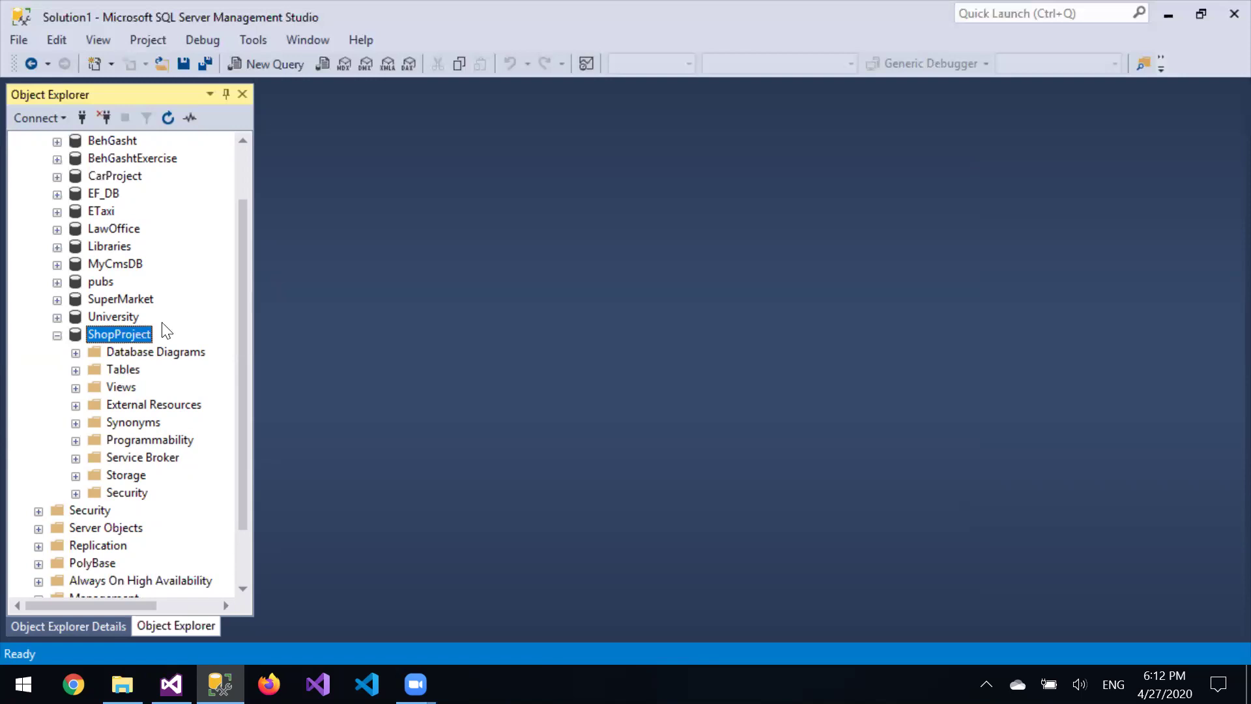
Start designing a new standard table in ShopProject with a first column named UserName
{"action": "right_click", "coordinate": [112, 369]}
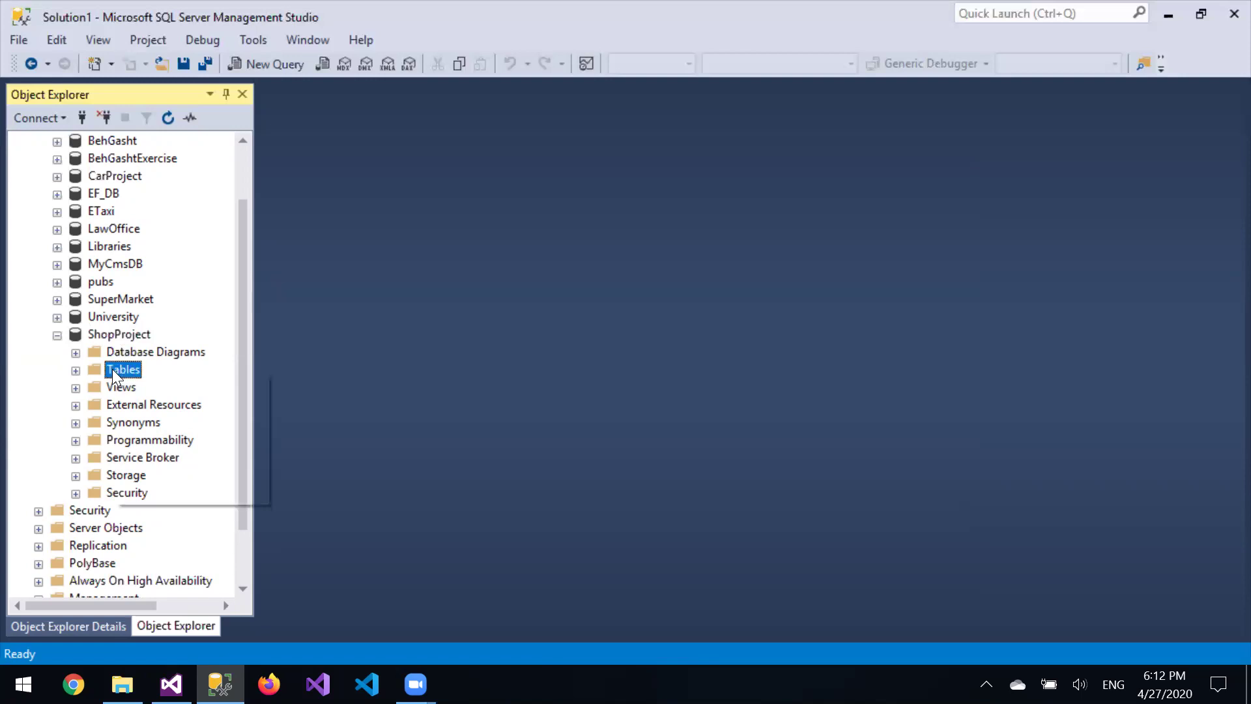
{"action": "mouse_move", "coordinate": [142, 381]}
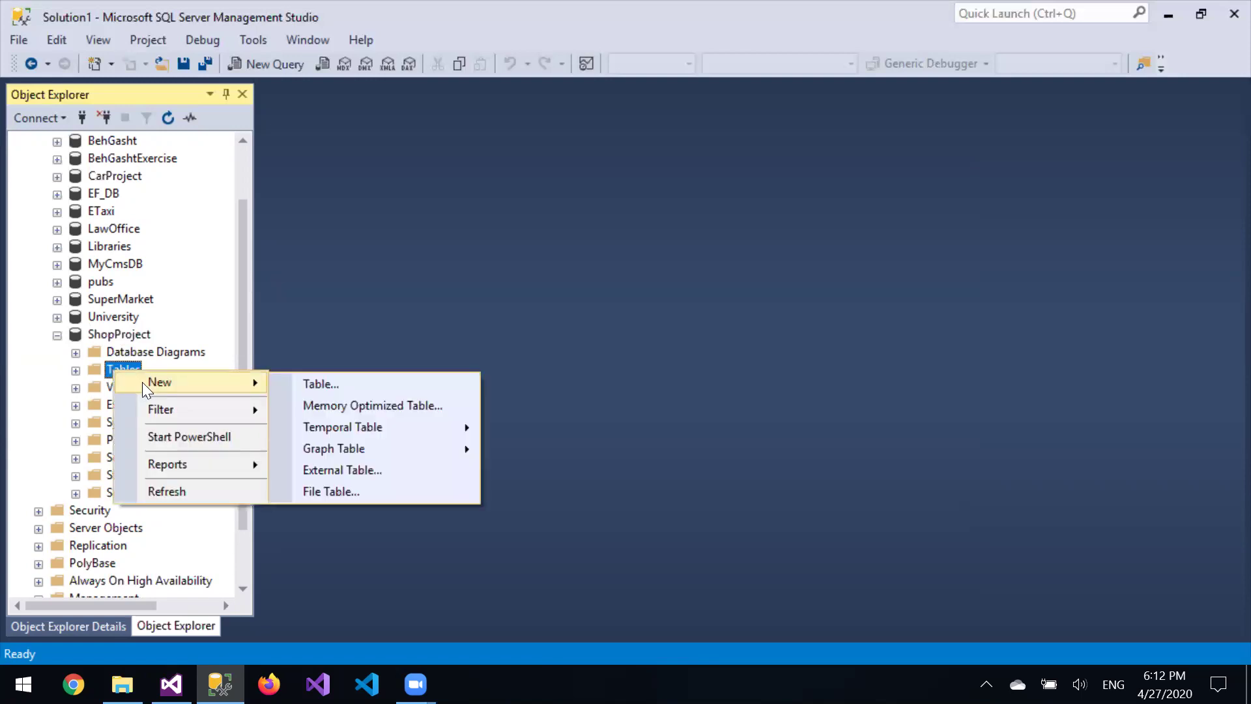
{"action": "left_click", "coordinate": [289, 384]}
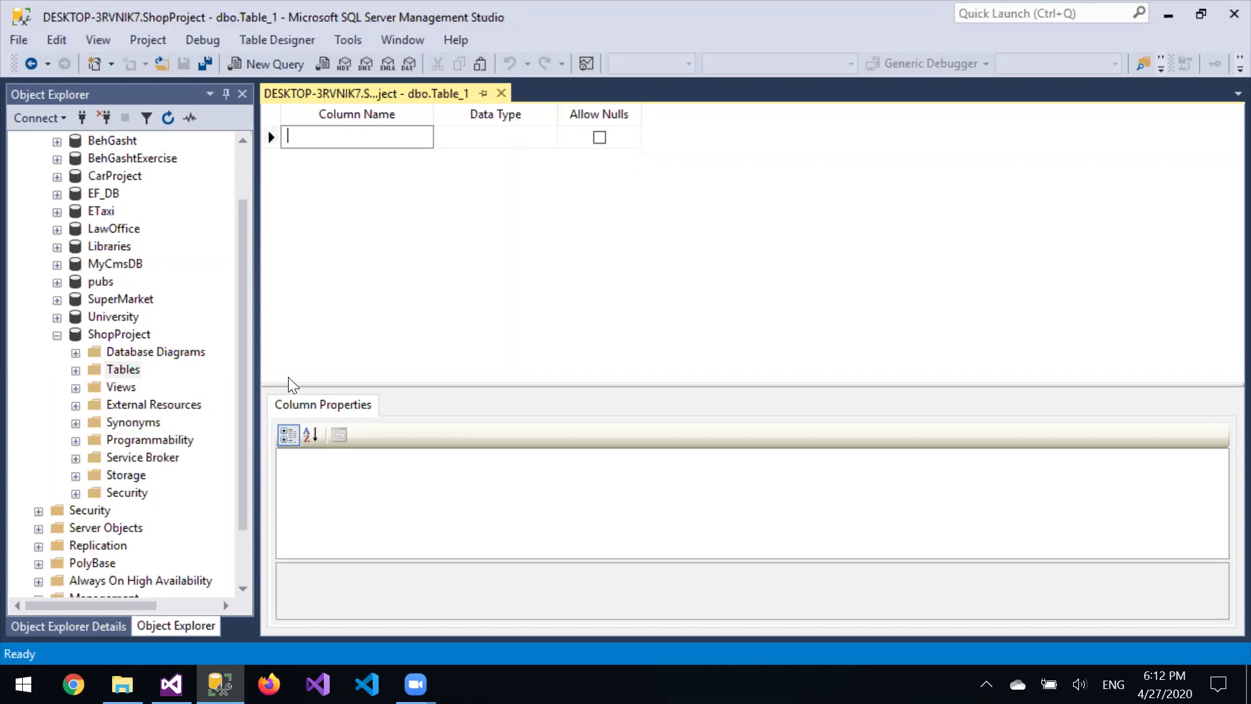
{"action": "type", "text": "UserName"}
{"action": "key", "text": "Tab"}
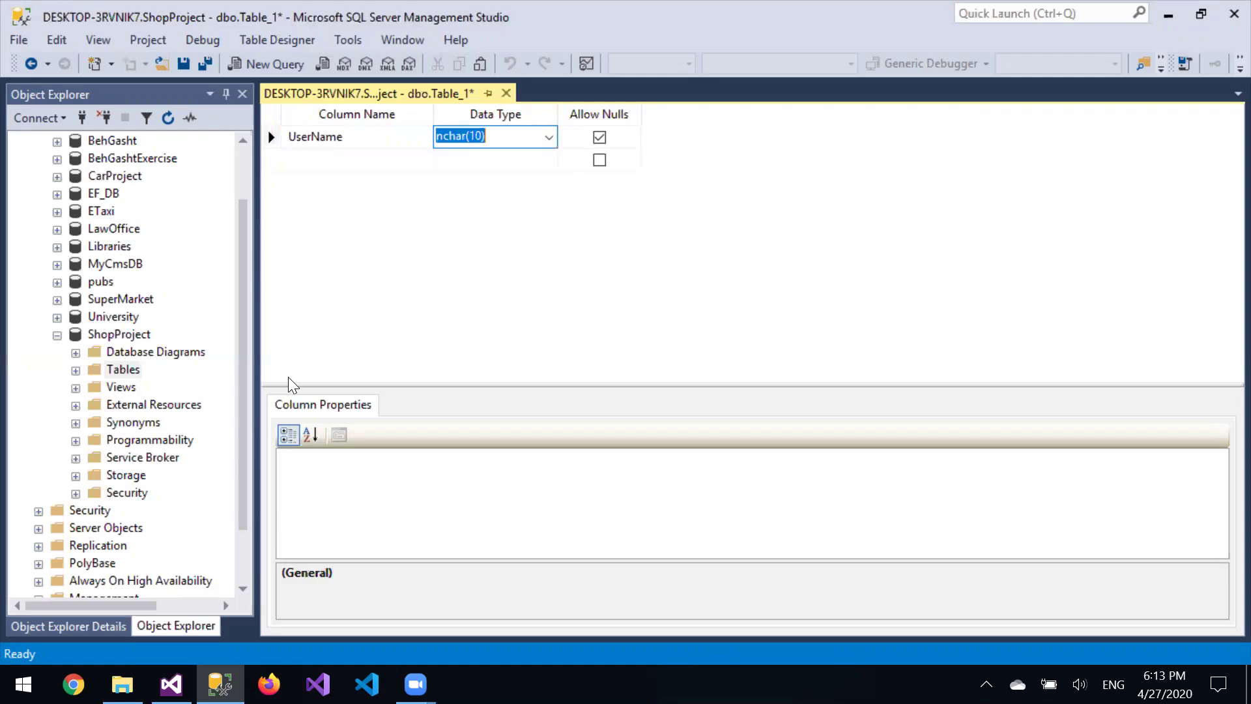
Set the UserName column's data type to nvarchar(20)
{"action": "left_click", "coordinate": [549, 139]}
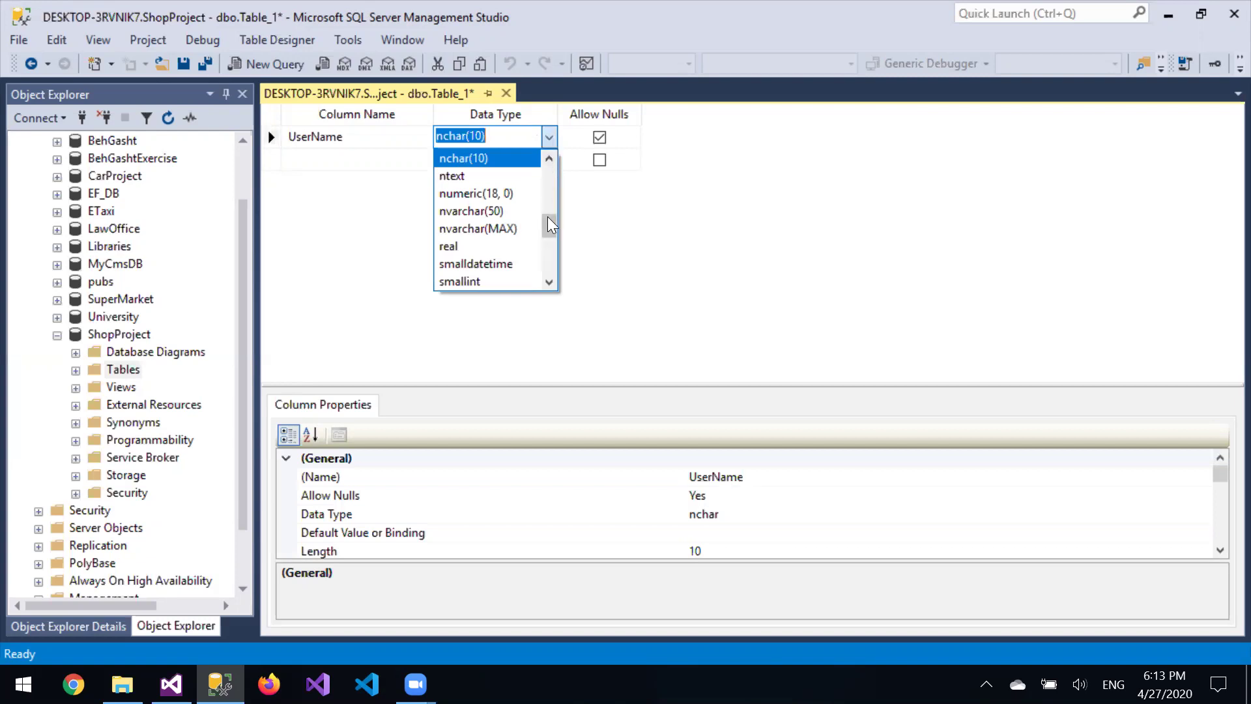
{"action": "left_click_drag", "start_coordinate": [549, 226], "coordinate": [548, 162]}
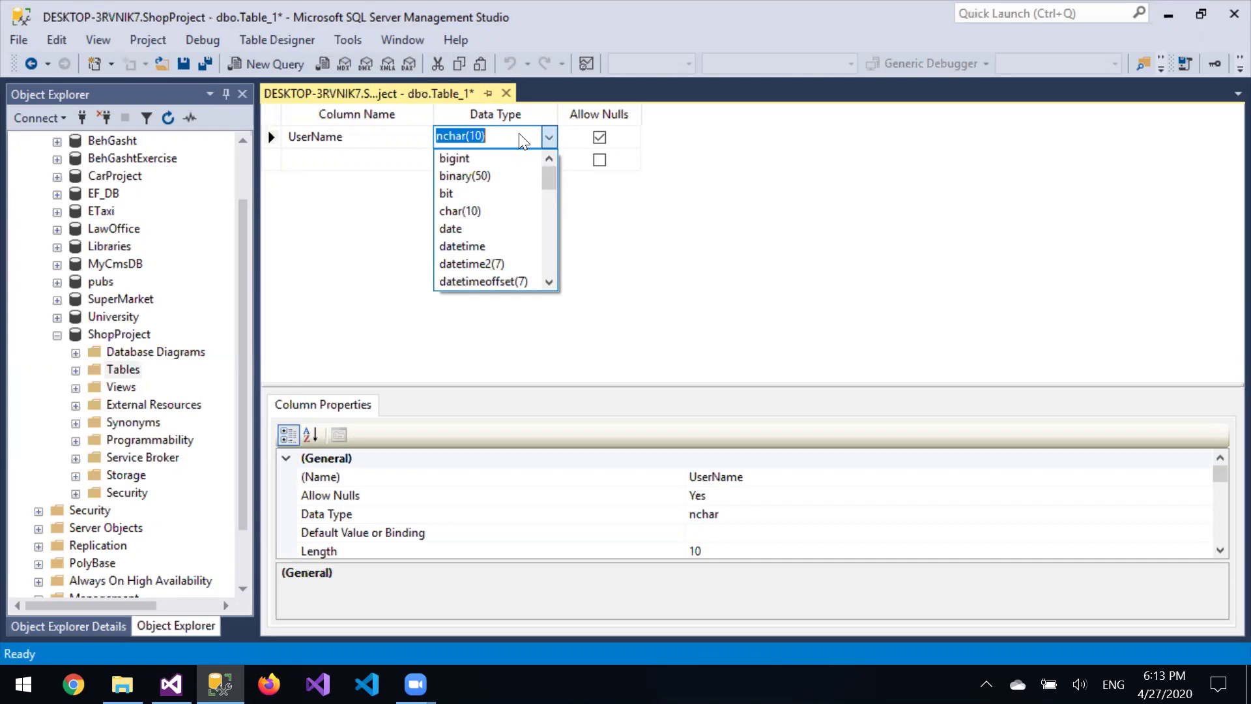
{"action": "key", "text": "BackSpace"}
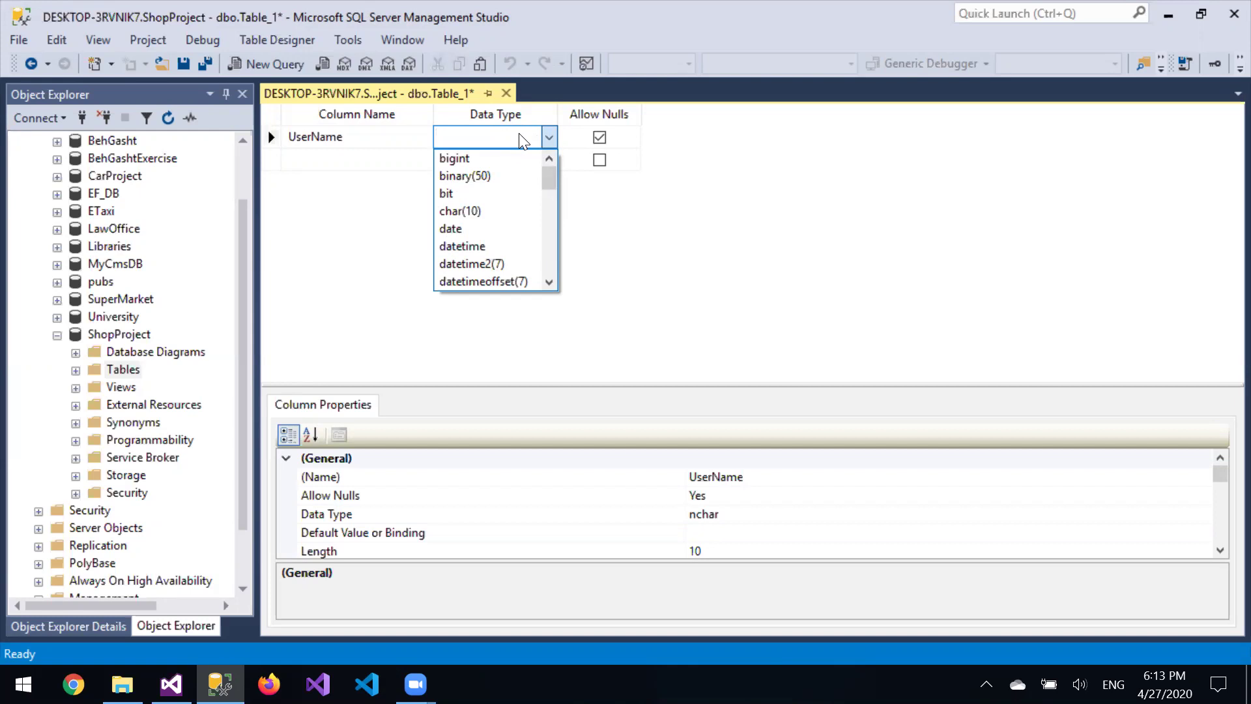
{"action": "type", "text": "nvarchar(50"}
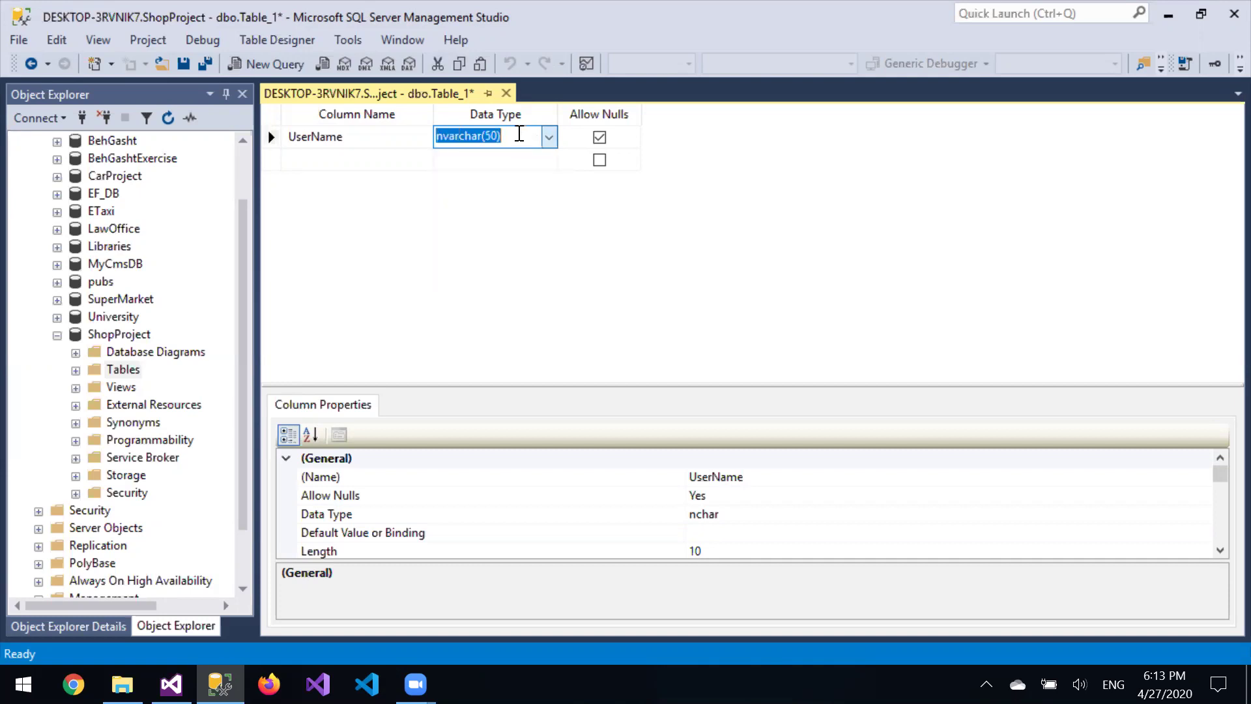
{"action": "left_click", "coordinate": [492, 136]}
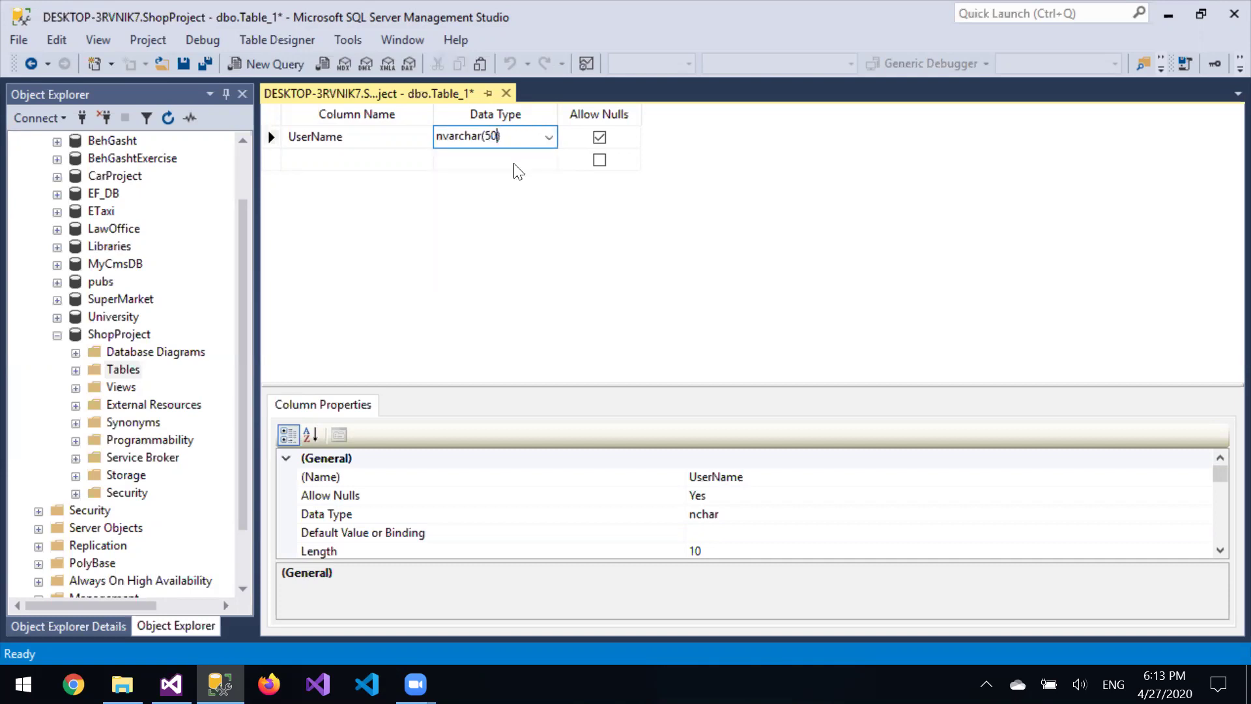
{"action": "key", "text": "BackSpace"}
{"action": "key", "text": "BackSpace"}
{"action": "type", "text": "20"}
Add a second column named Password below UserName in the new table
{"action": "left_click", "coordinate": [368, 161]}
{"action": "type", "text": "Pas"}
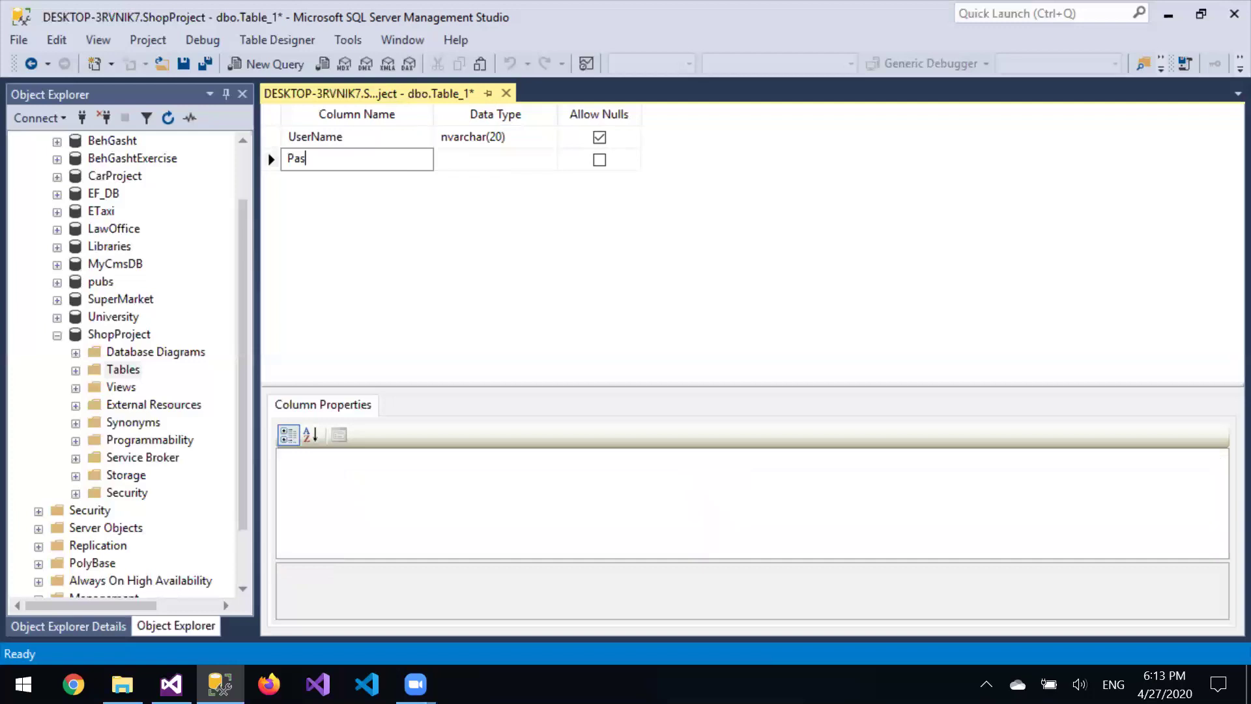
{"action": "type", "text": "sword"}
{"action": "key", "text": "Tab"}
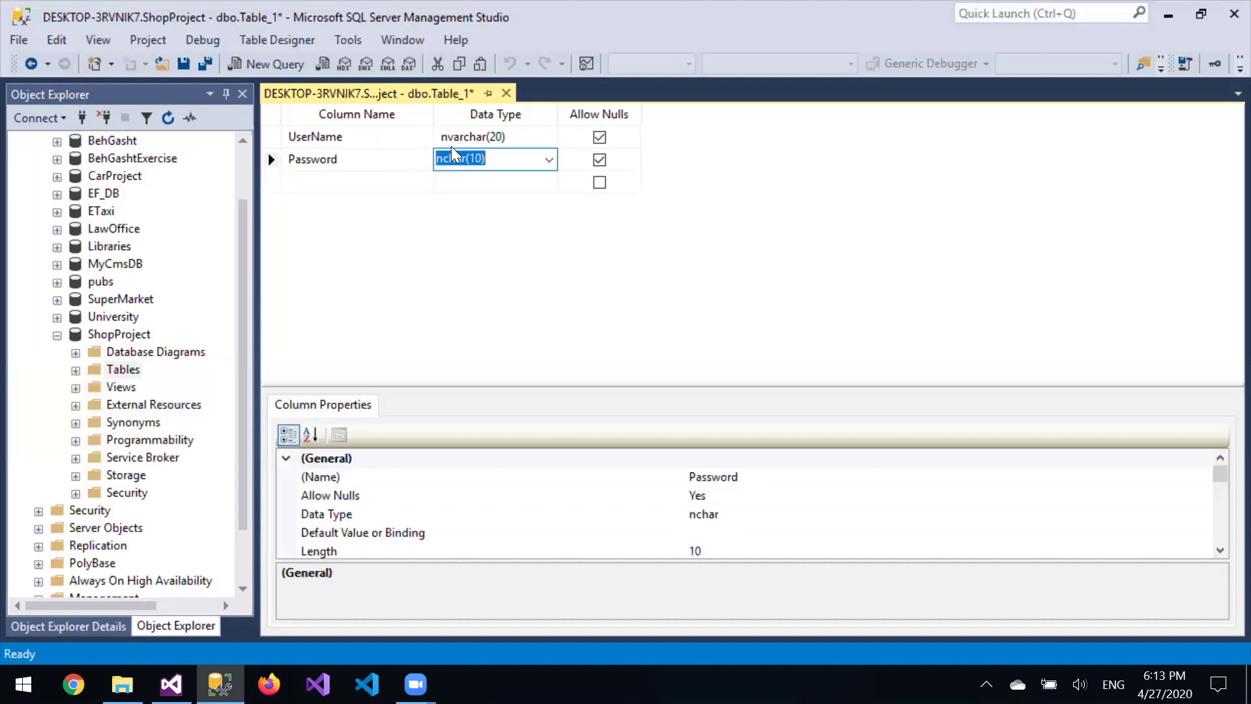
Set the Password column's data type to nvarchar(20)
{"action": "type", "text": "nva"}
{"action": "left_click", "coordinate": [513, 163]}
{"action": "key", "text": "BackSpace"}
{"action": "key", "text": "BackSpace"}
{"action": "key", "text": "BackSpace"}
{"action": "type", "text": "20)"}
{"action": "key", "text": "Tab"}
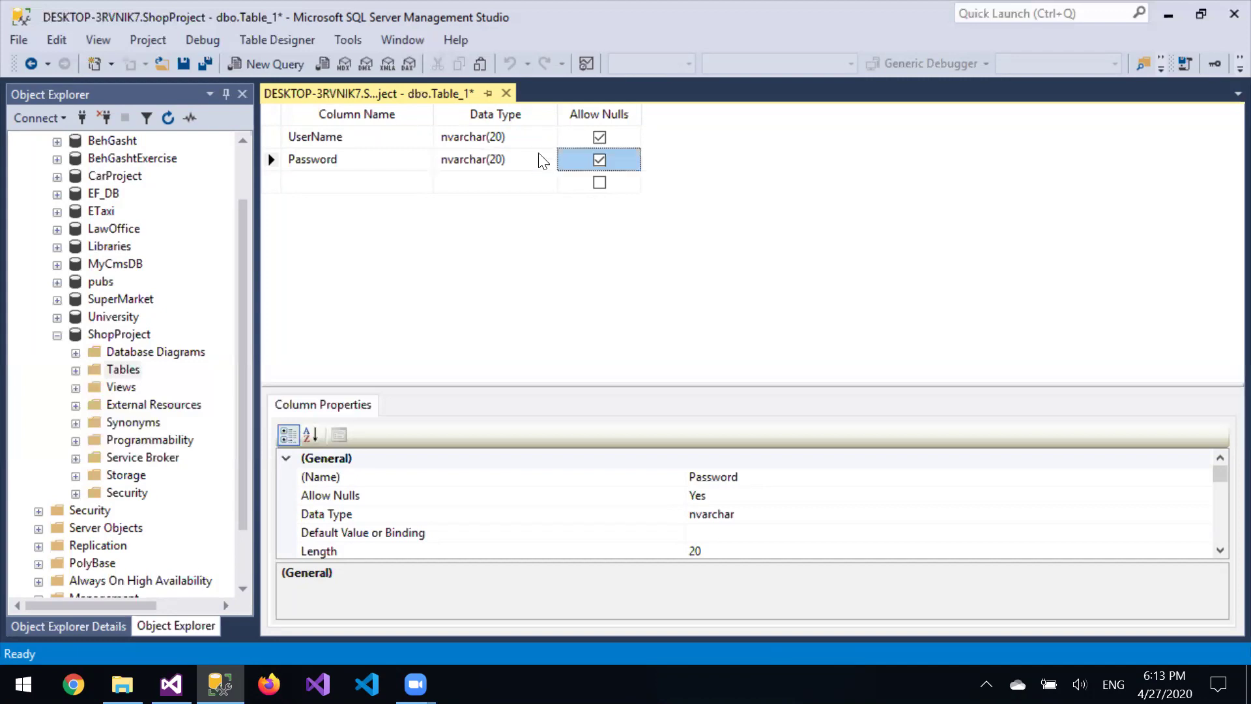
Add a third column named UserType with the int data type below Password
{"action": "key", "text": "Tab"}
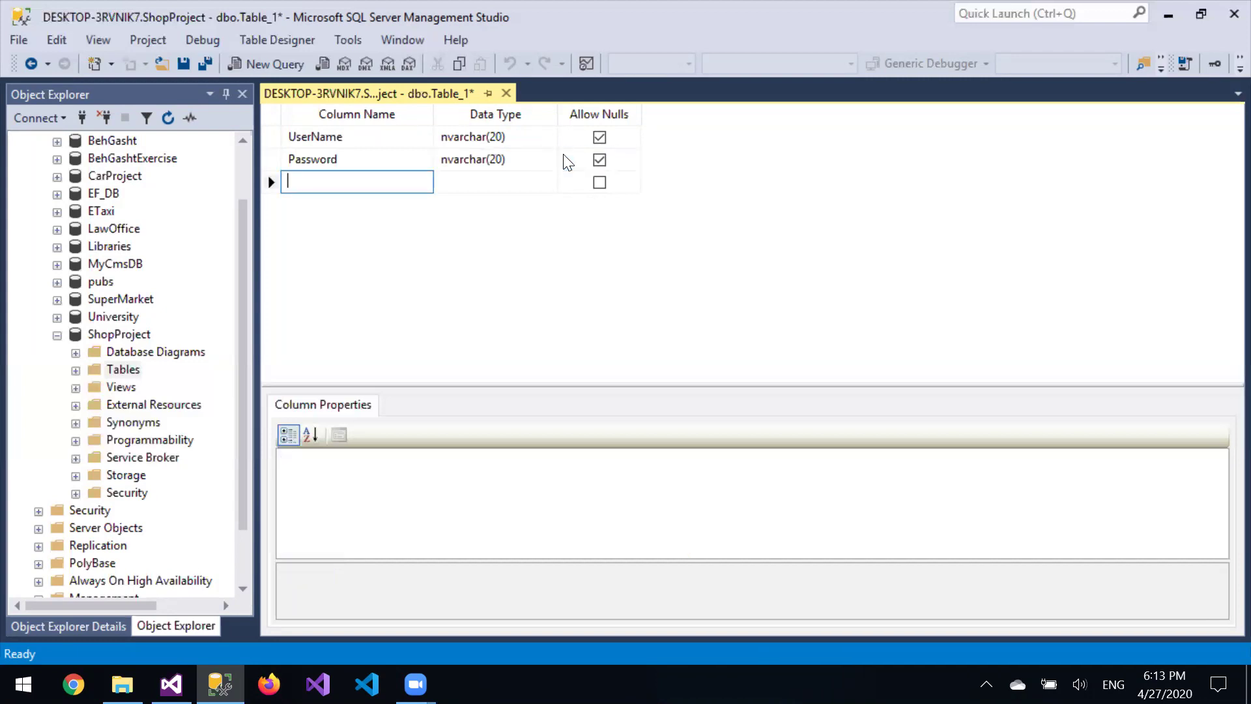
{"action": "type", "text": "UserType"}
{"action": "key", "text": "Tab"}
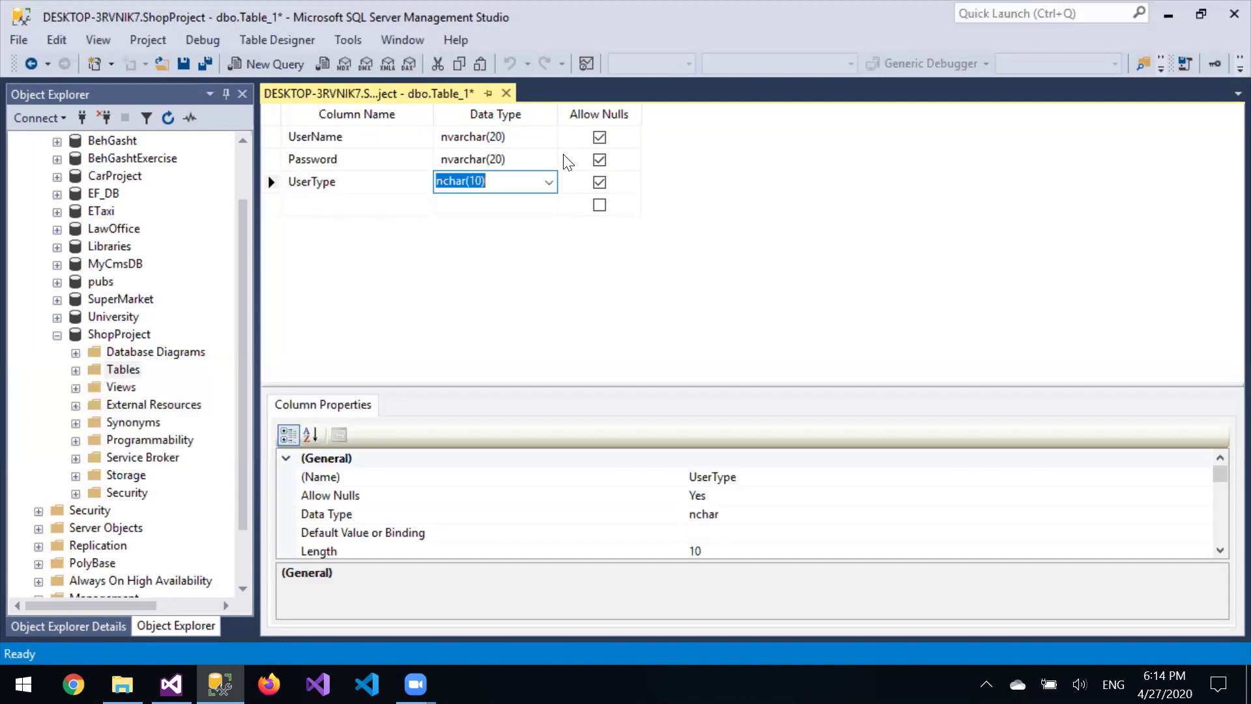
{"action": "type", "text": "boo"}
{"action": "key", "text": "BackSpace"}
{"action": "key", "text": "BackSpace"}
{"action": "key", "text": "BackSpace"}
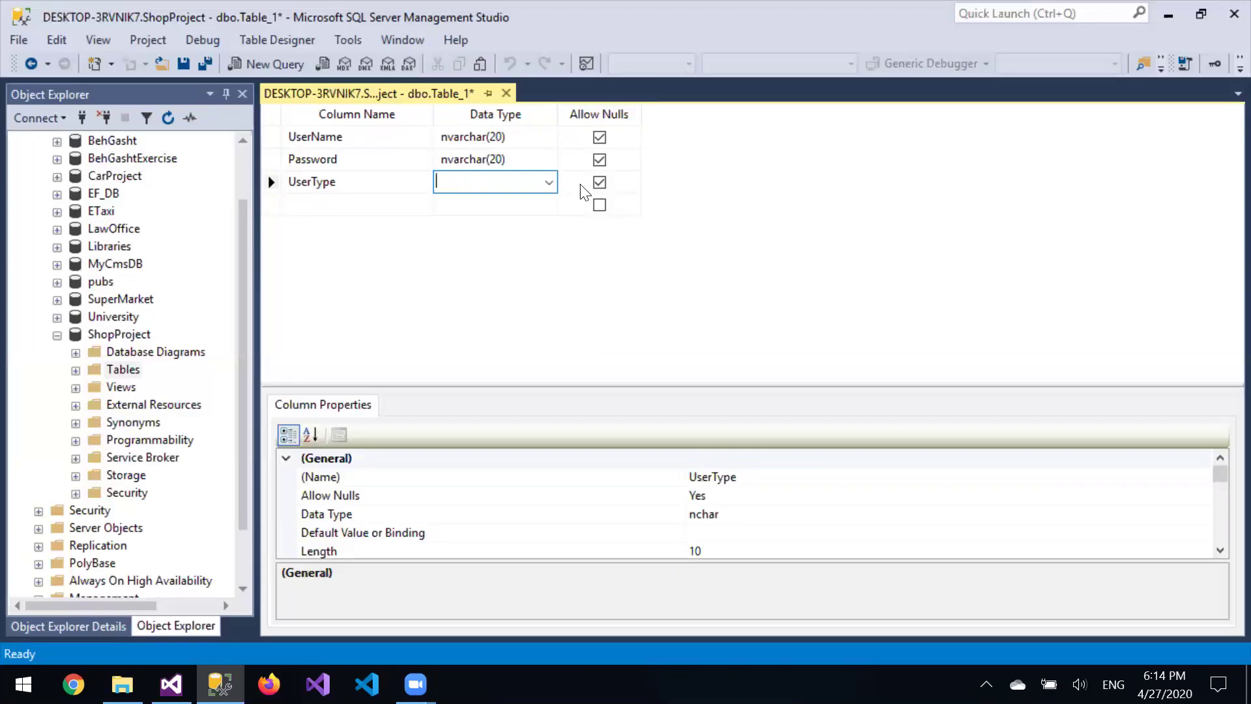
{"action": "left_click", "coordinate": [551, 185]}
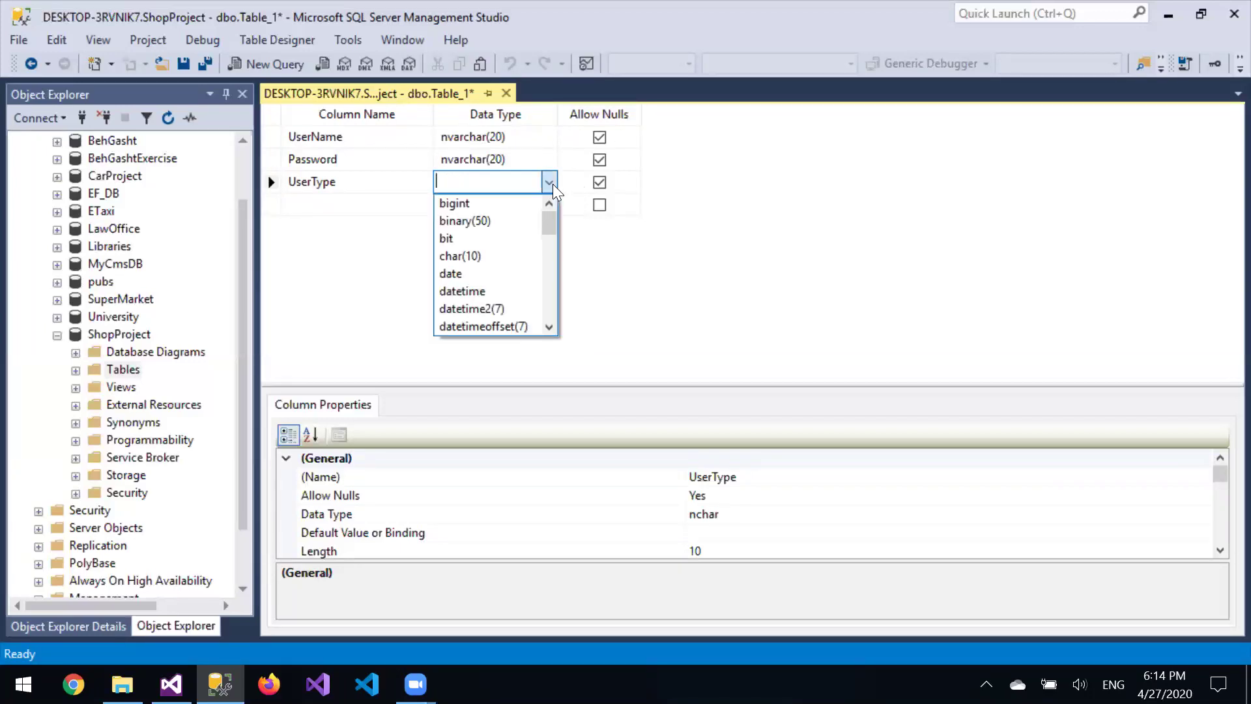
{"action": "left_click", "coordinate": [551, 185]}
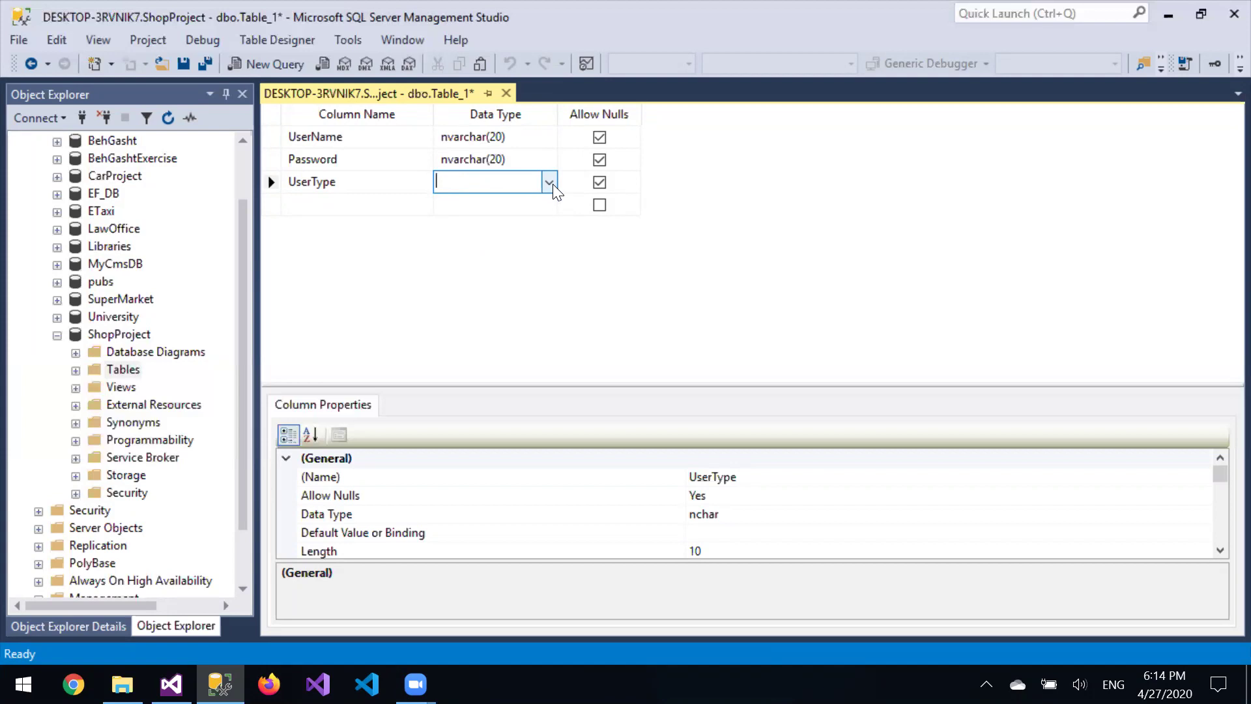
{"action": "type", "text": "int"}
{"action": "key", "text": "Tab"}
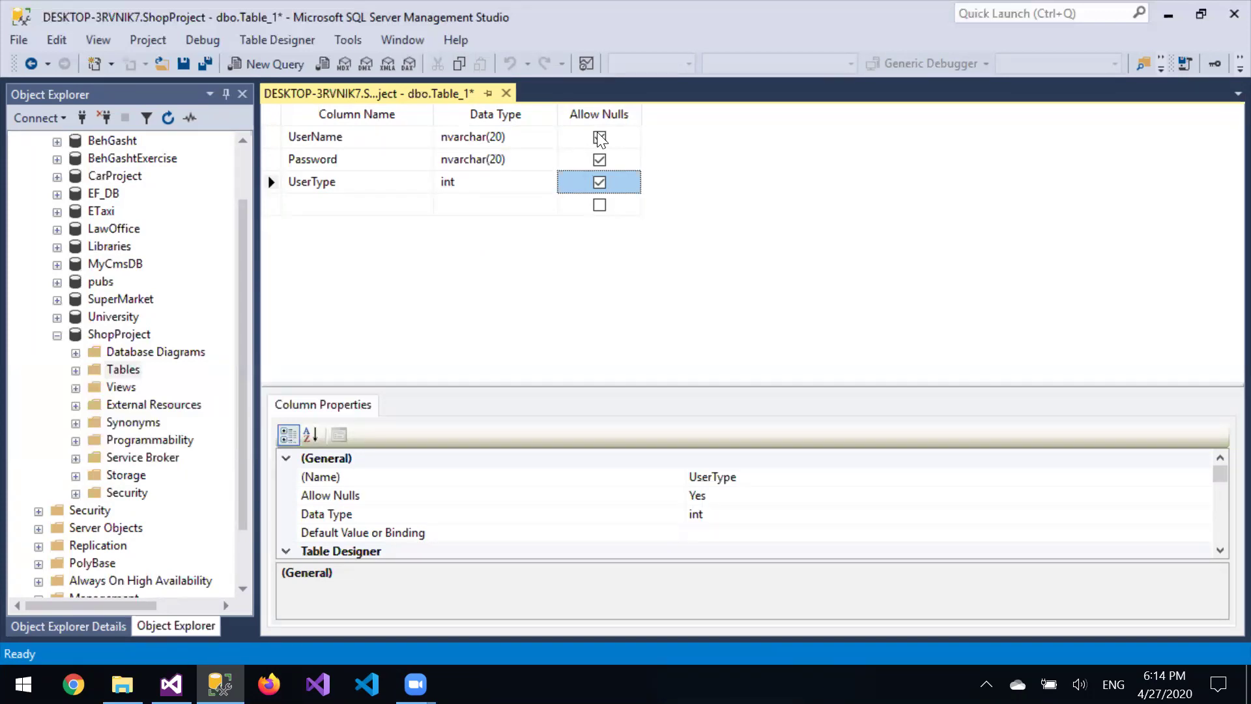
Make UserName the primary key and disallow nulls for the Password and UserType columns
{"action": "right_click", "coordinate": [277, 134]}
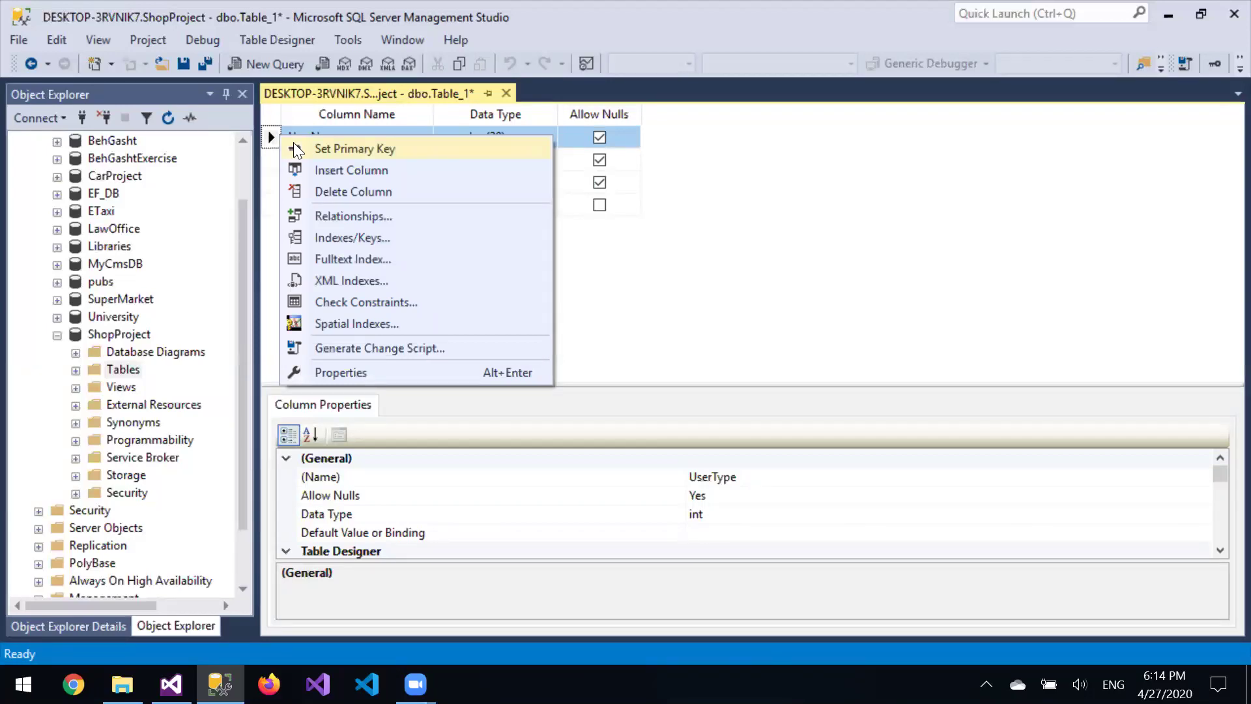
{"action": "left_click", "coordinate": [293, 148]}
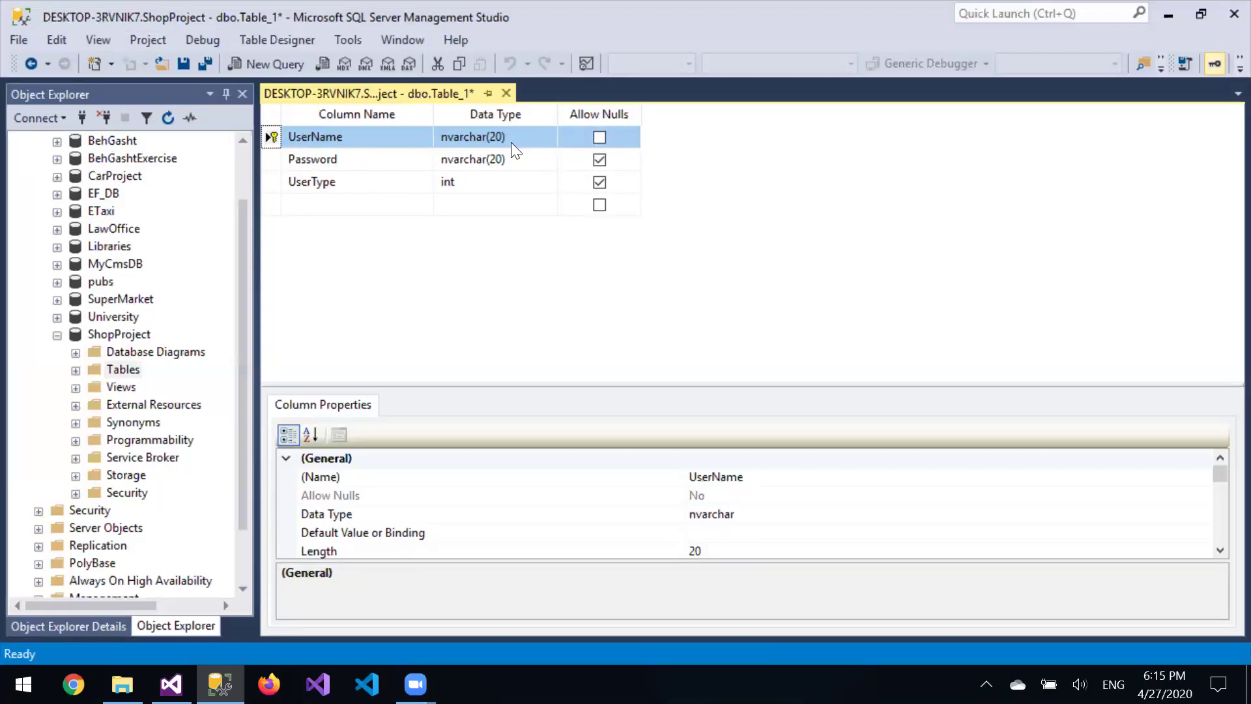
{"action": "left_click", "coordinate": [600, 156]}
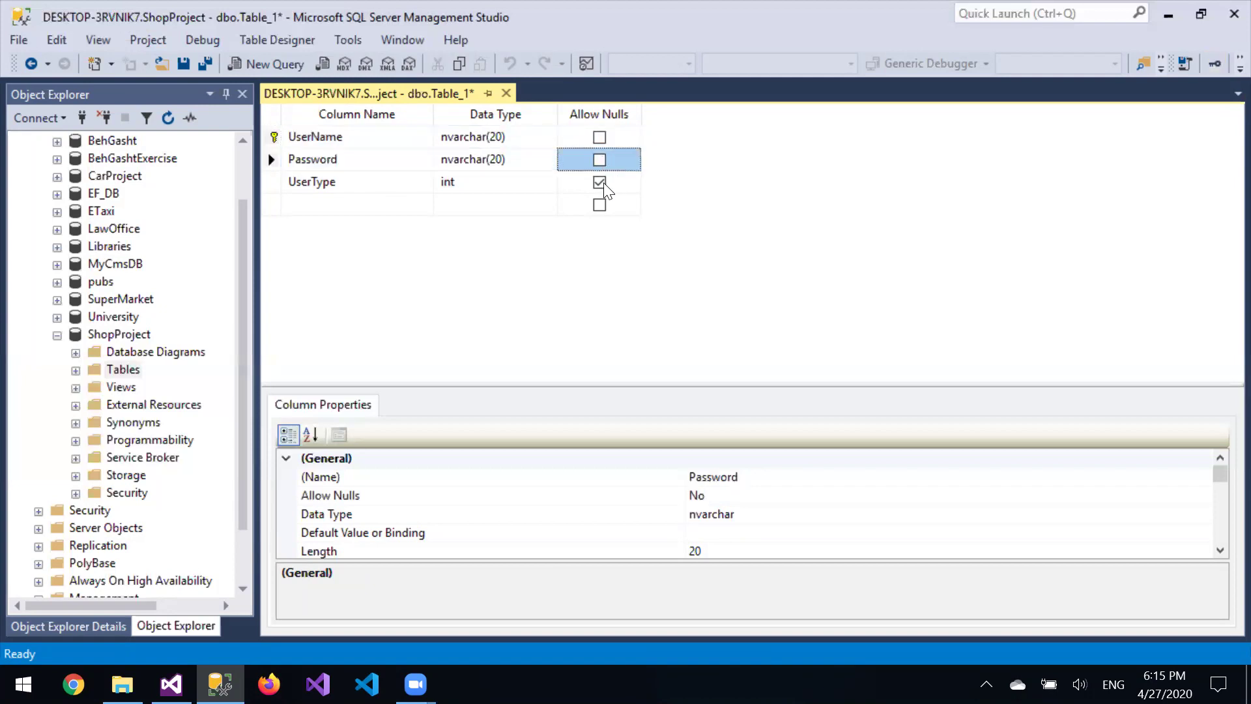
{"action": "left_click", "coordinate": [603, 182]}
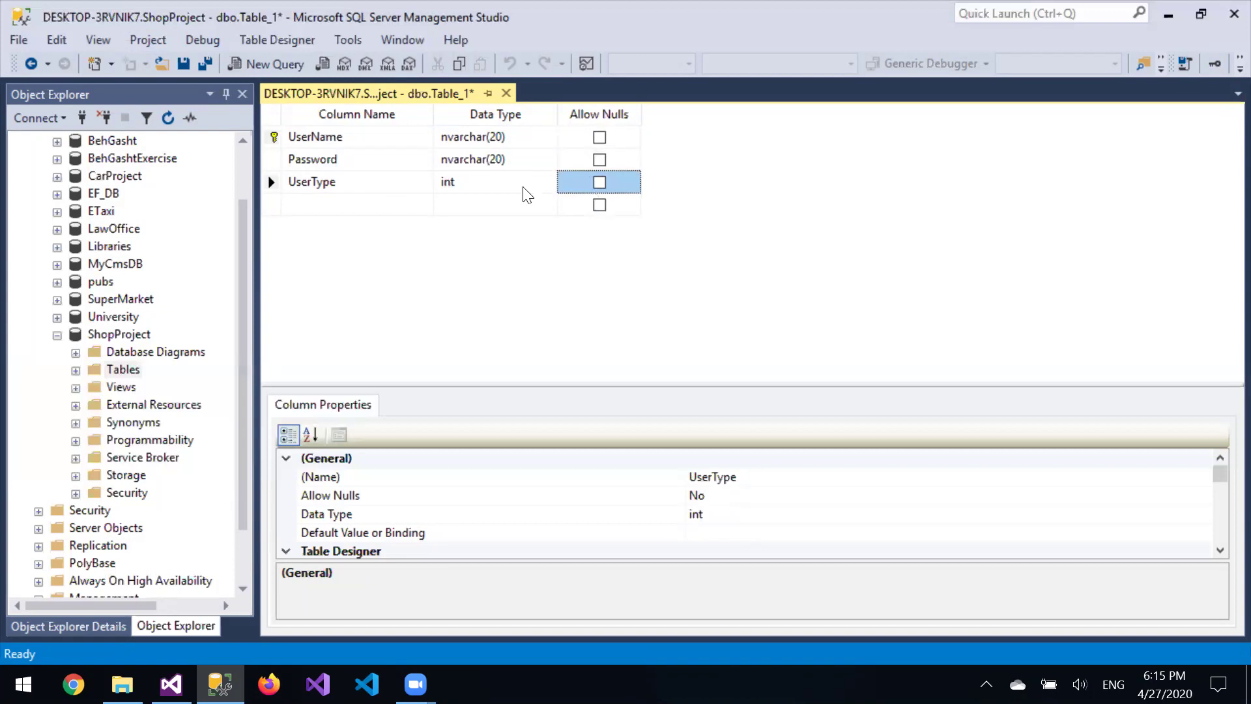
Close the table design, saving the new table under the name User
{"action": "left_click", "coordinate": [506, 95]}
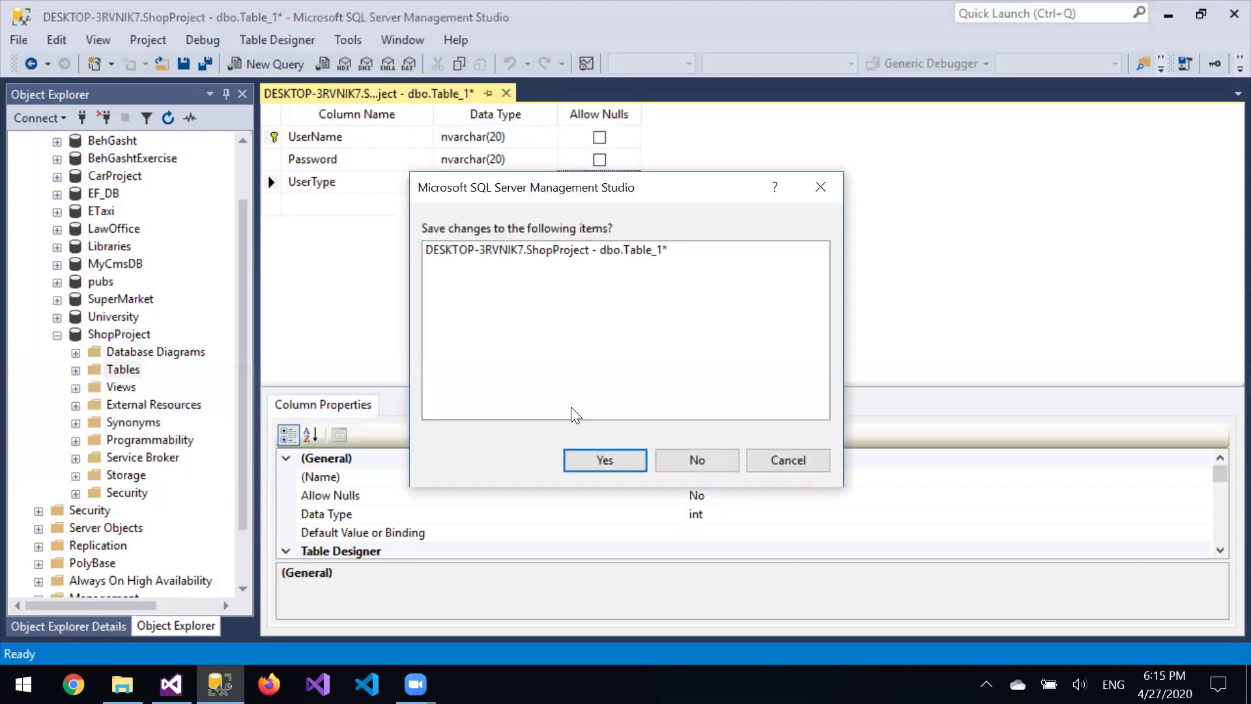
{"action": "left_click", "coordinate": [619, 464]}
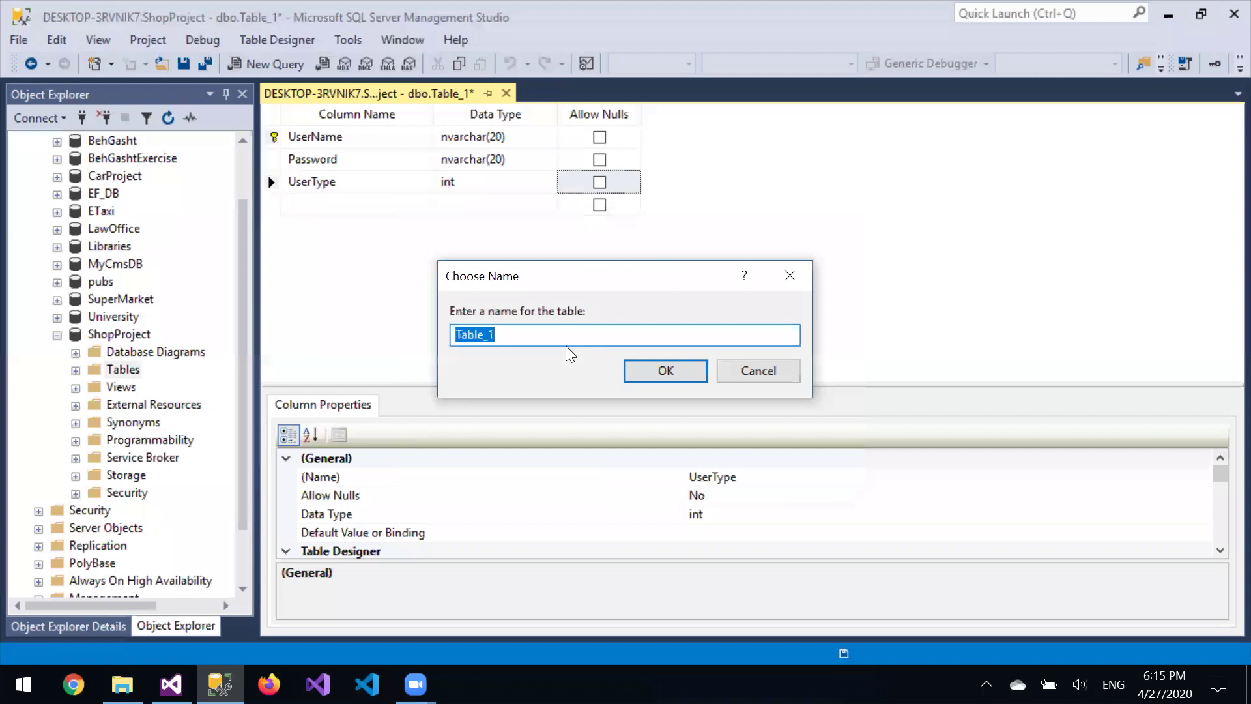
{"action": "type", "text": "User"}
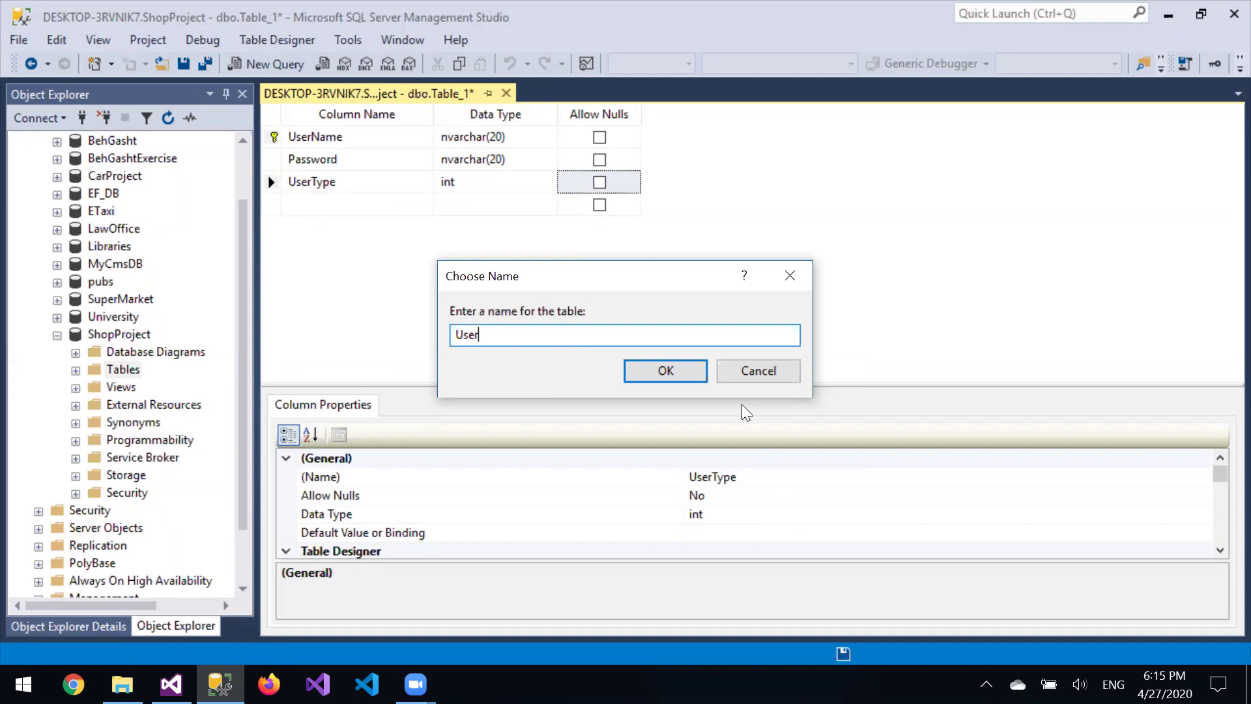
{"action": "left_click", "coordinate": [684, 373]}
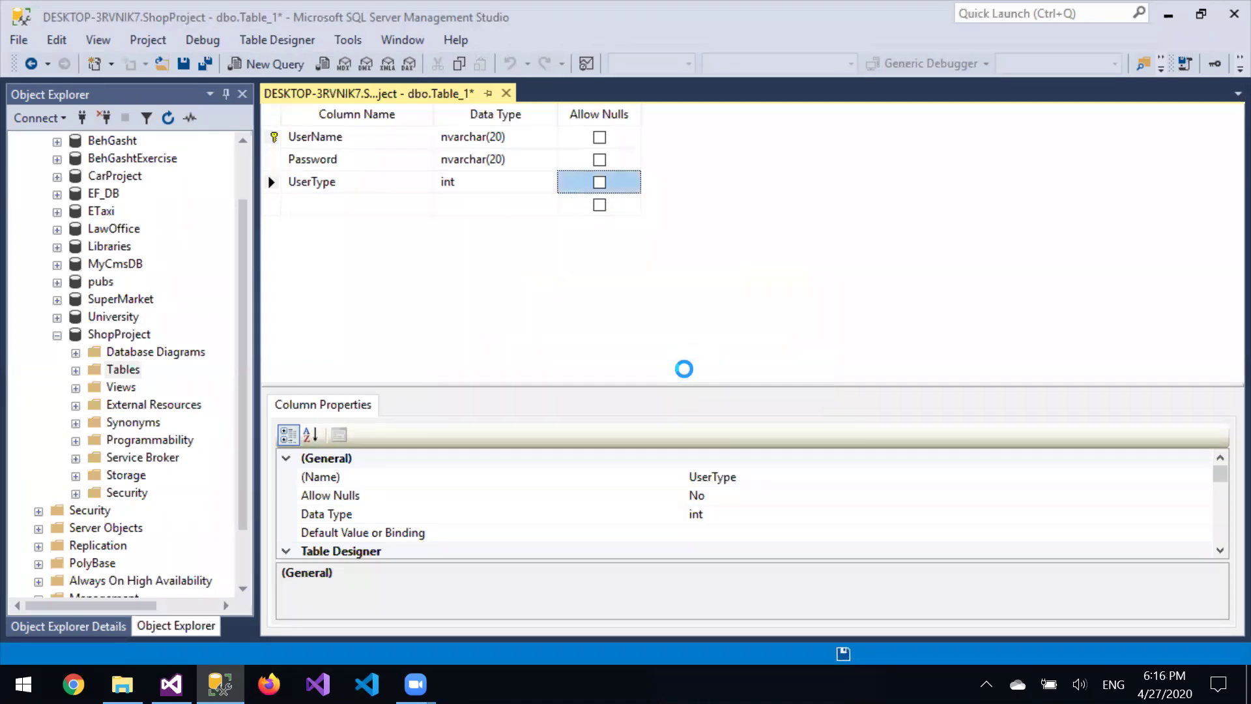
{"action": "key", "text": "ctrl+F4"}
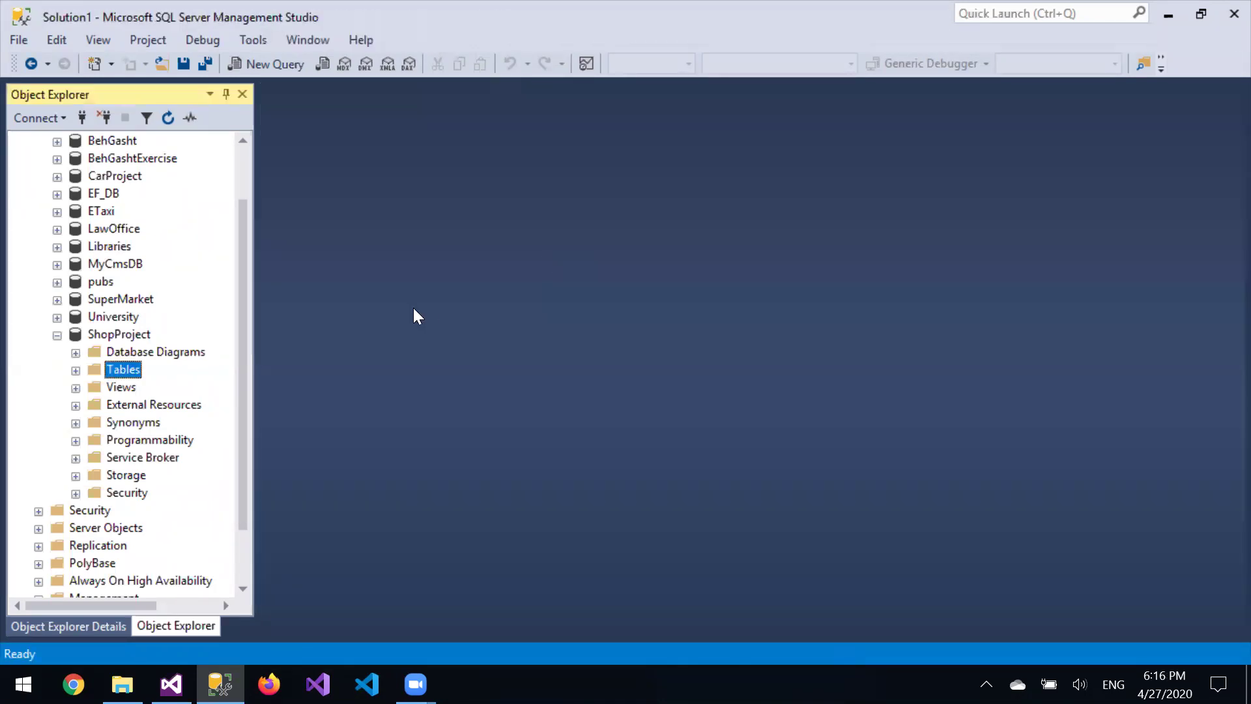
Refresh the ShopProject database and expand its tables to select the User table
{"action": "right_click", "coordinate": [102, 334]}
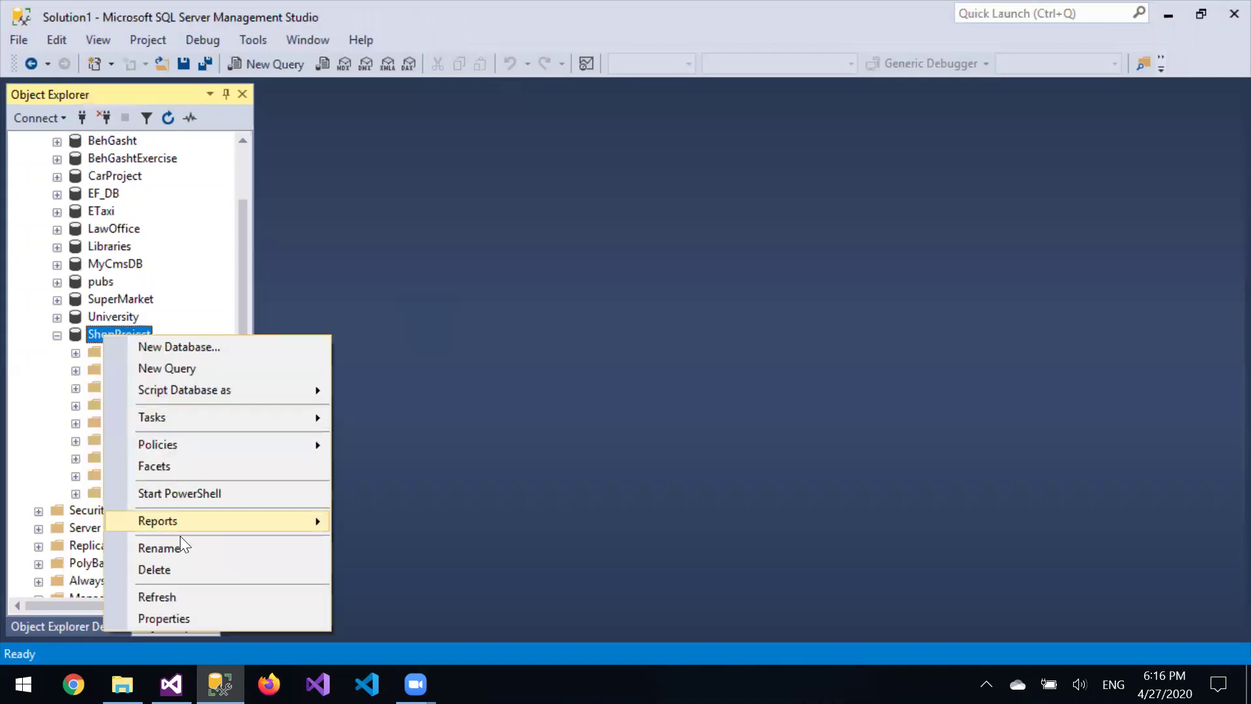
{"action": "left_click", "coordinate": [186, 594]}
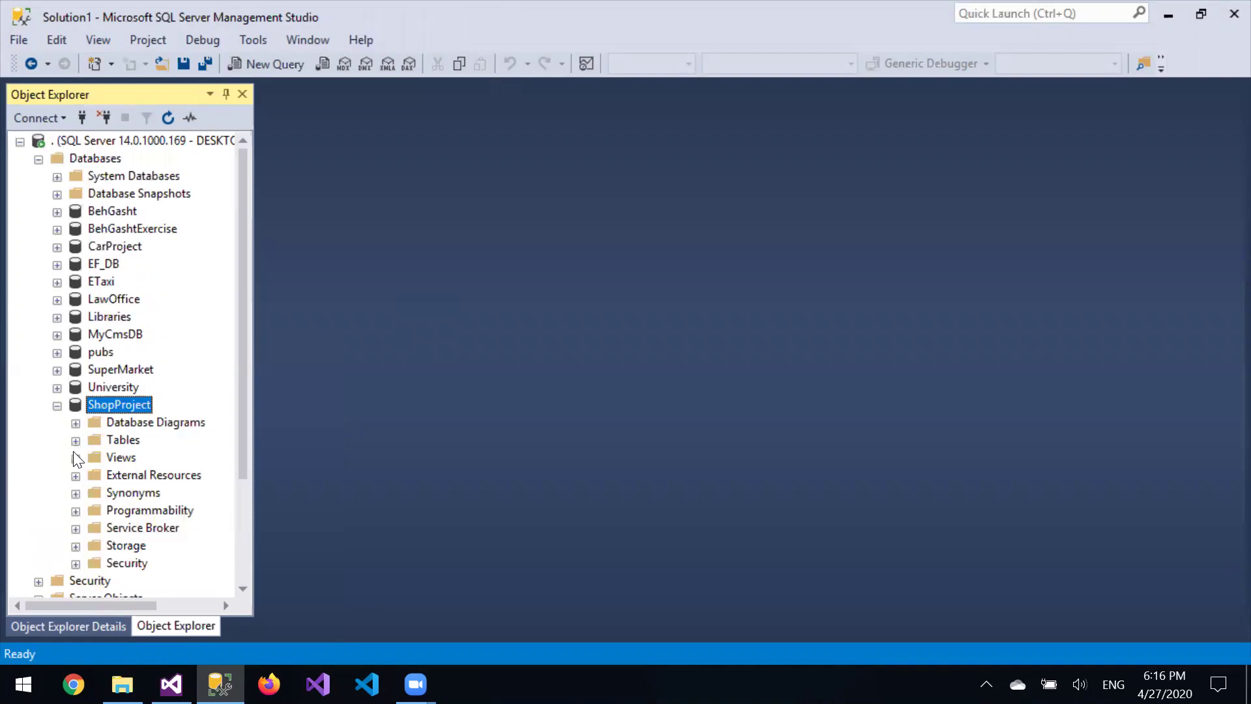
{"action": "left_click", "coordinate": [76, 443]}
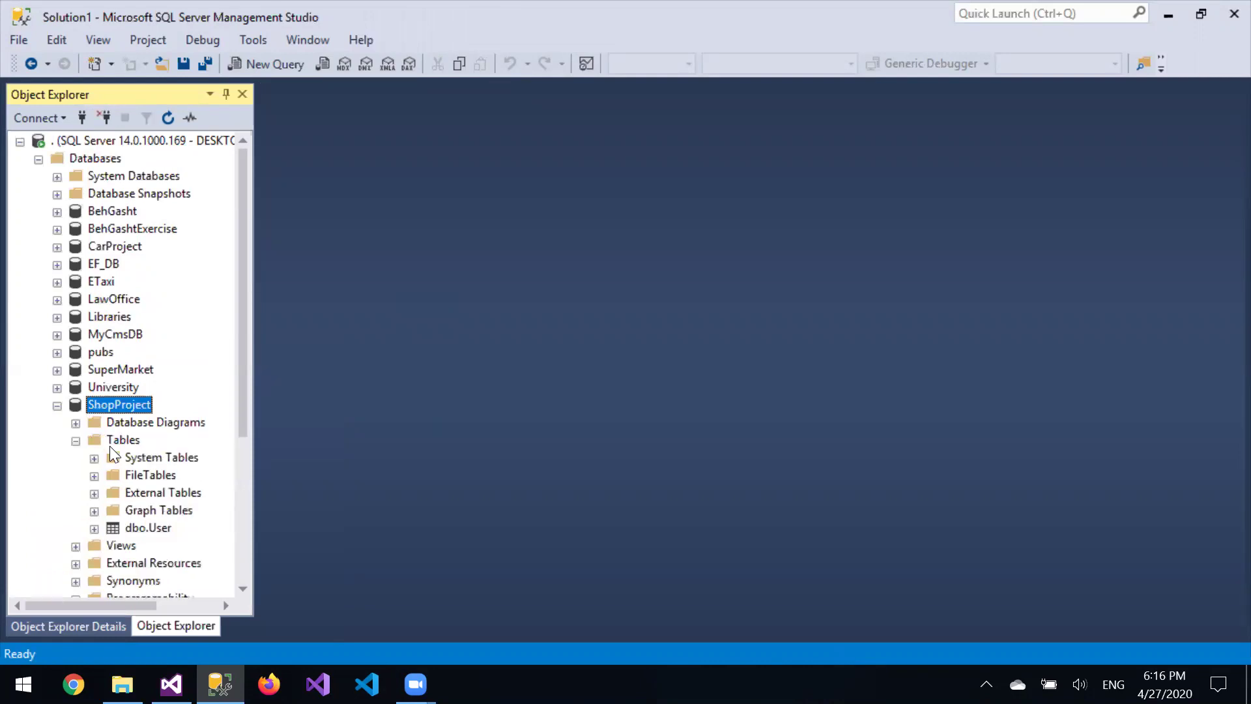
{"action": "left_click", "coordinate": [142, 533]}
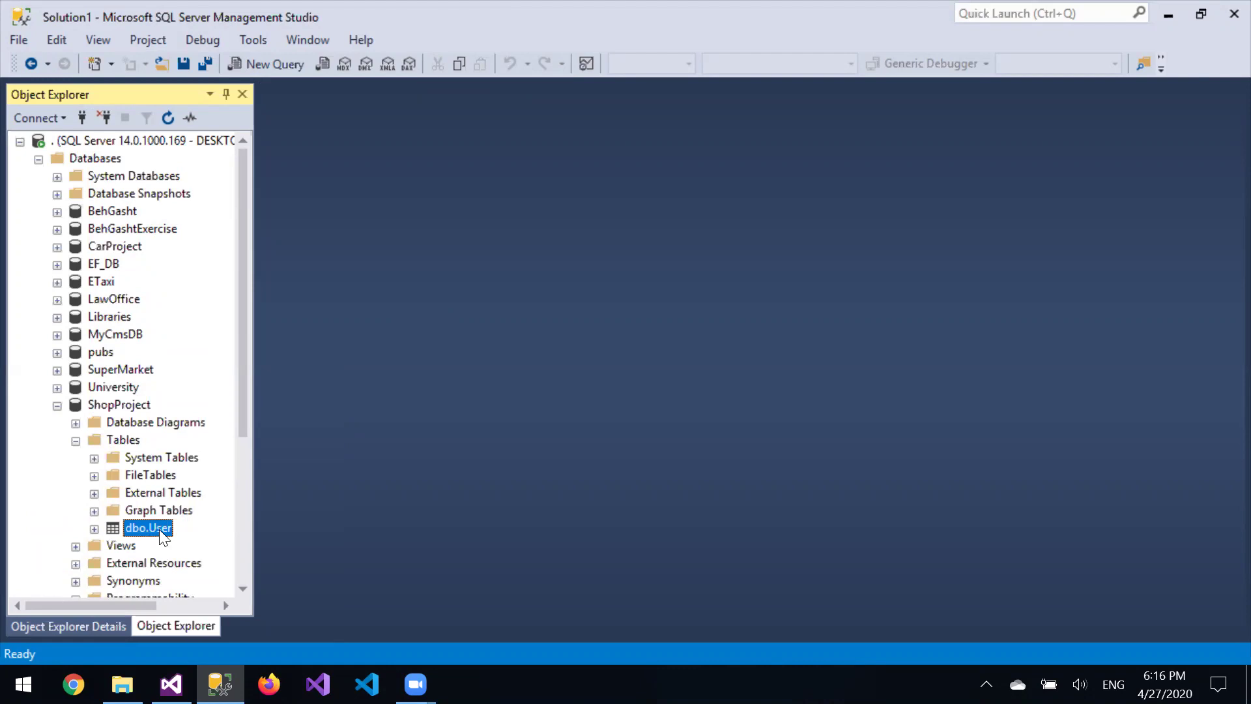
Start designing another standard table in ShopProject with a first column named CustomerId of type int
{"action": "right_click", "coordinate": [127, 441]}
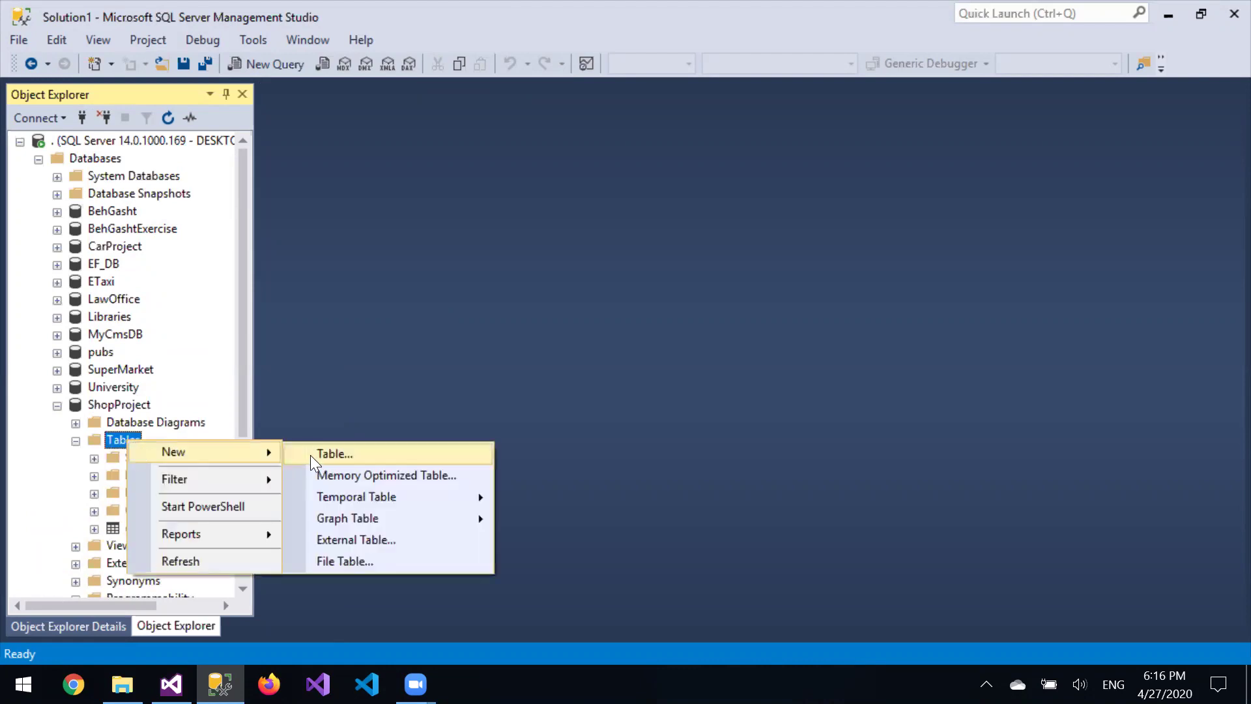
{"action": "left_click", "coordinate": [310, 455]}
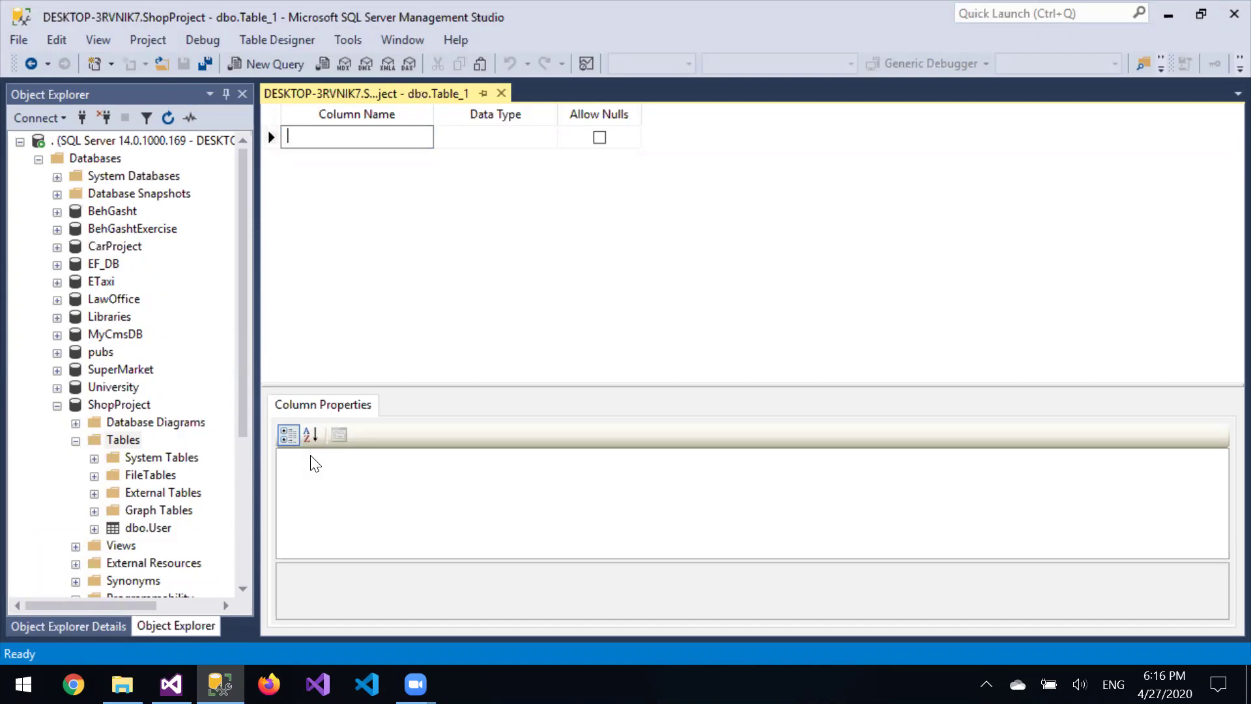
{"action": "type", "text": "Customer"}
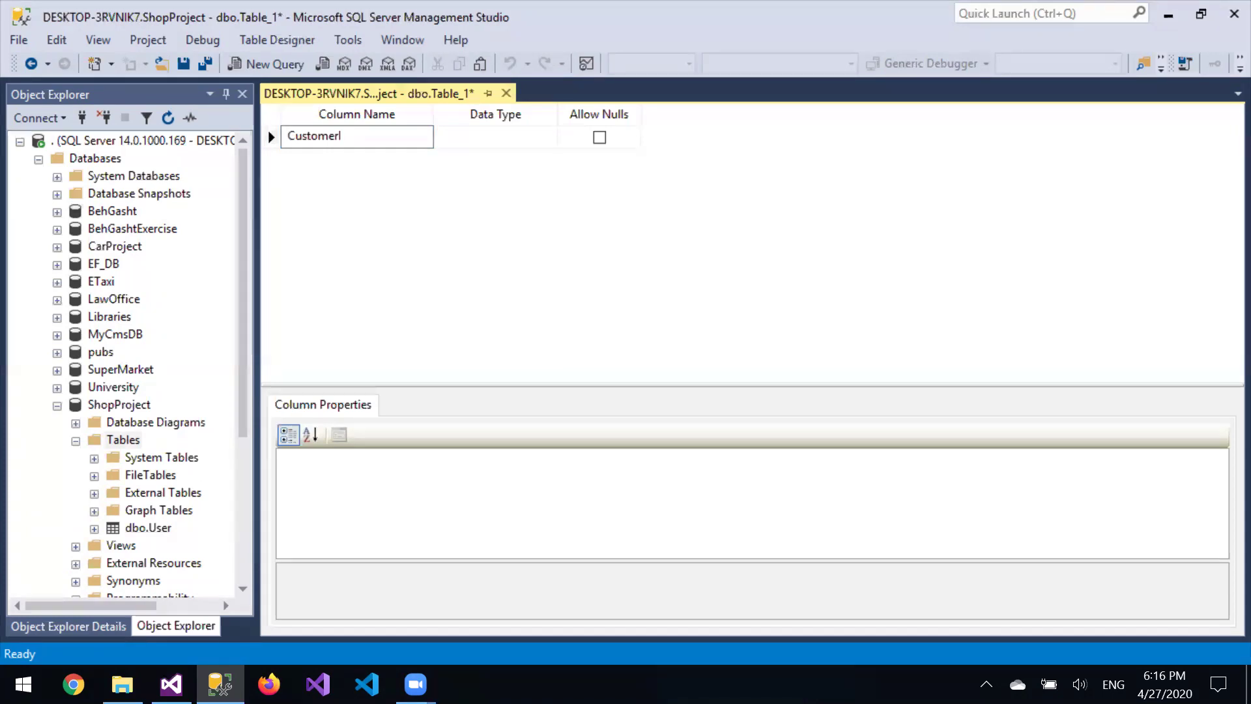
{"action": "type", "text": "Id"}
{"action": "key", "text": "Tab"}
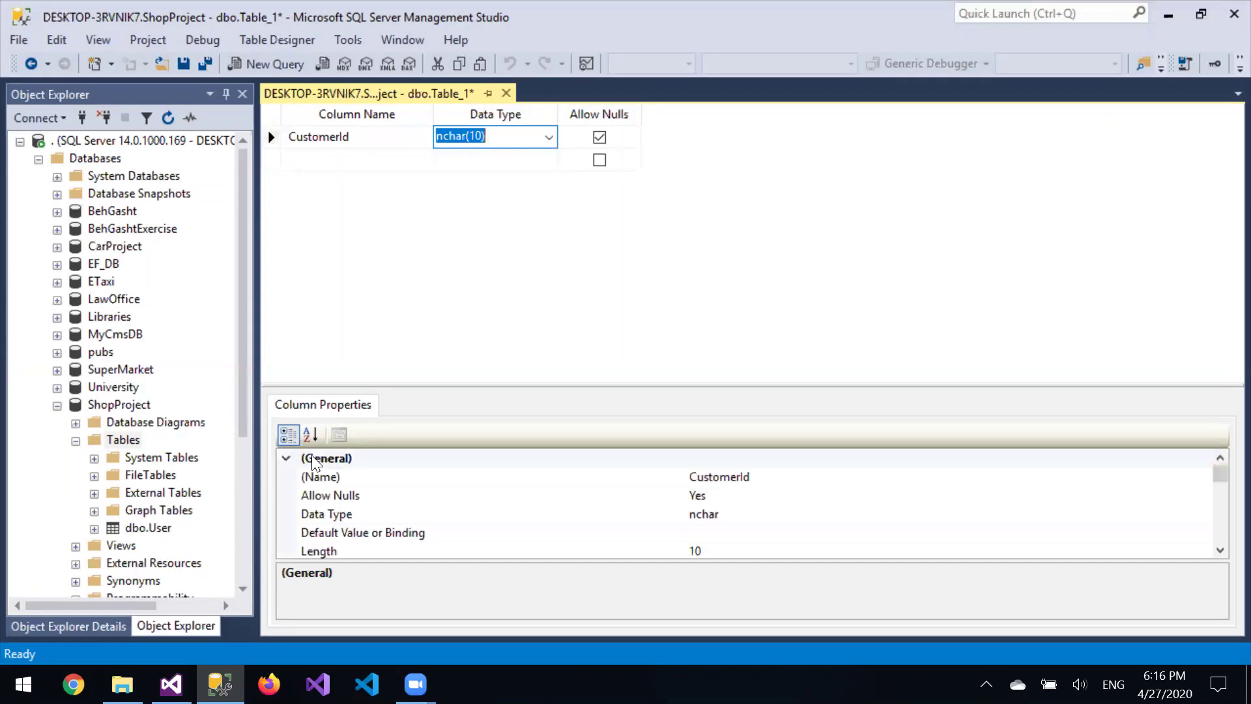
{"action": "type", "text": "int"}
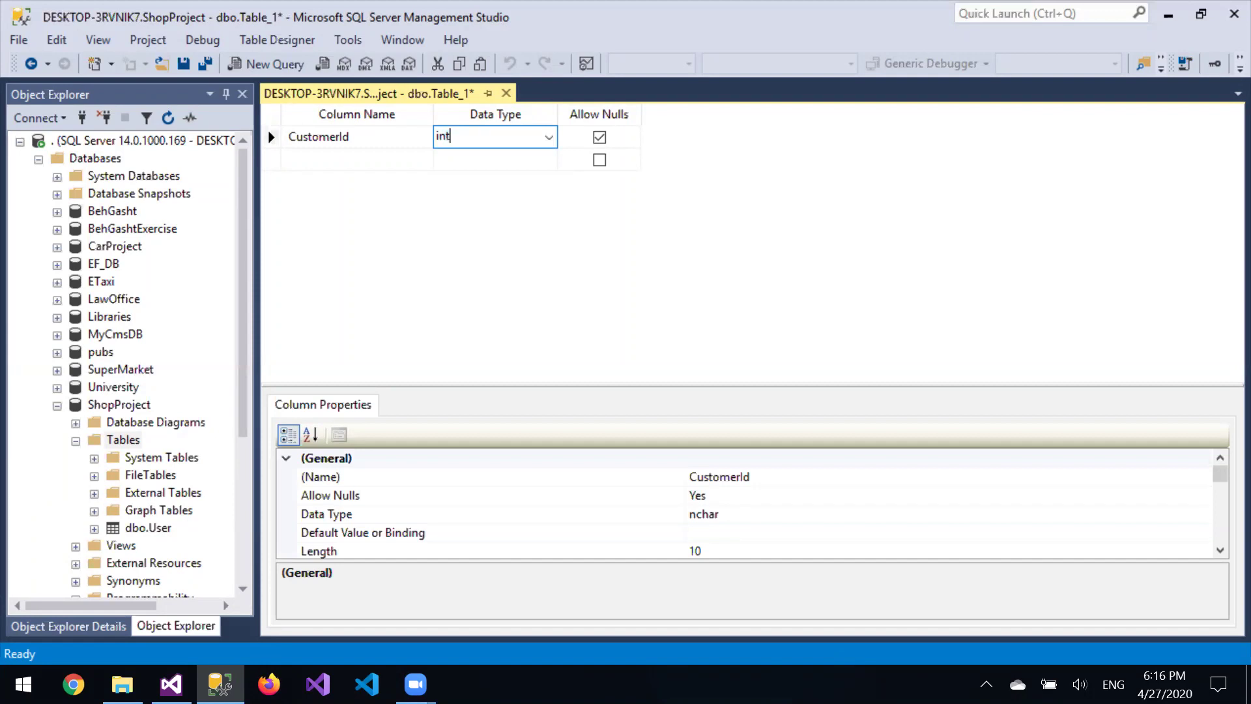
{"action": "key", "text": "Tab"}
{"action": "key", "text": "Tab"}
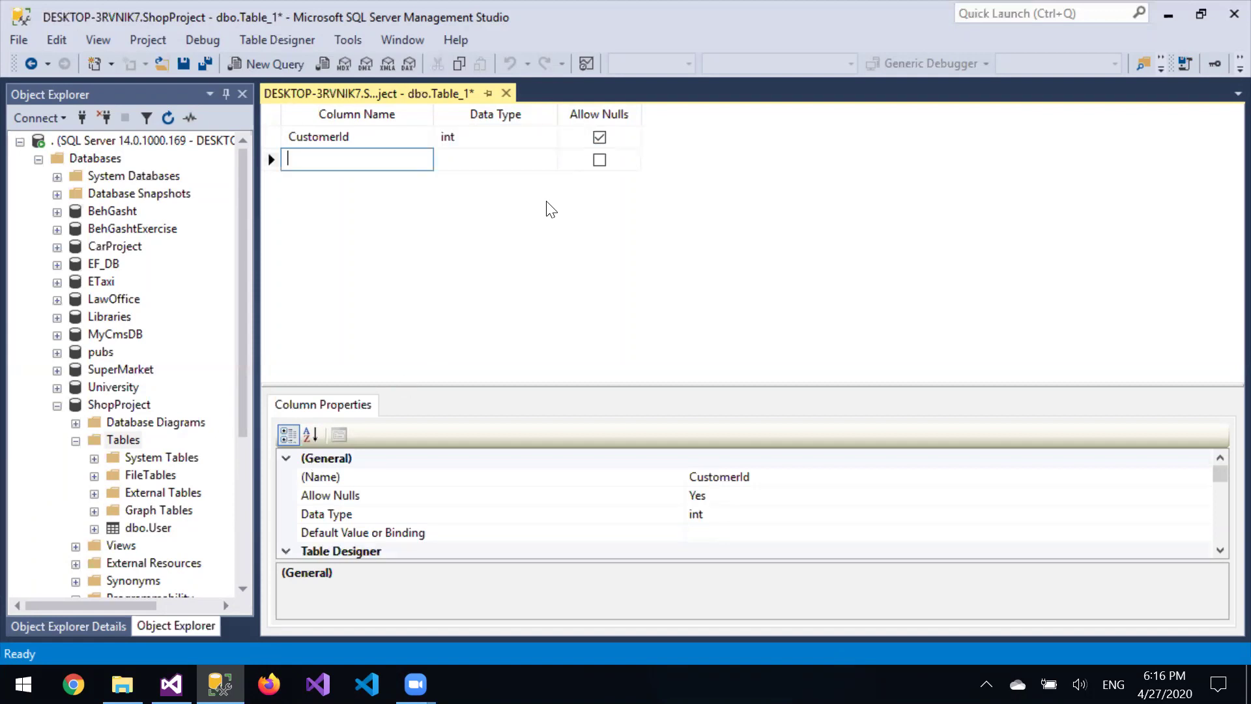
Add a Name column with the nvarchar(50) data type below CustomerId
{"action": "type", "text": "Name"}
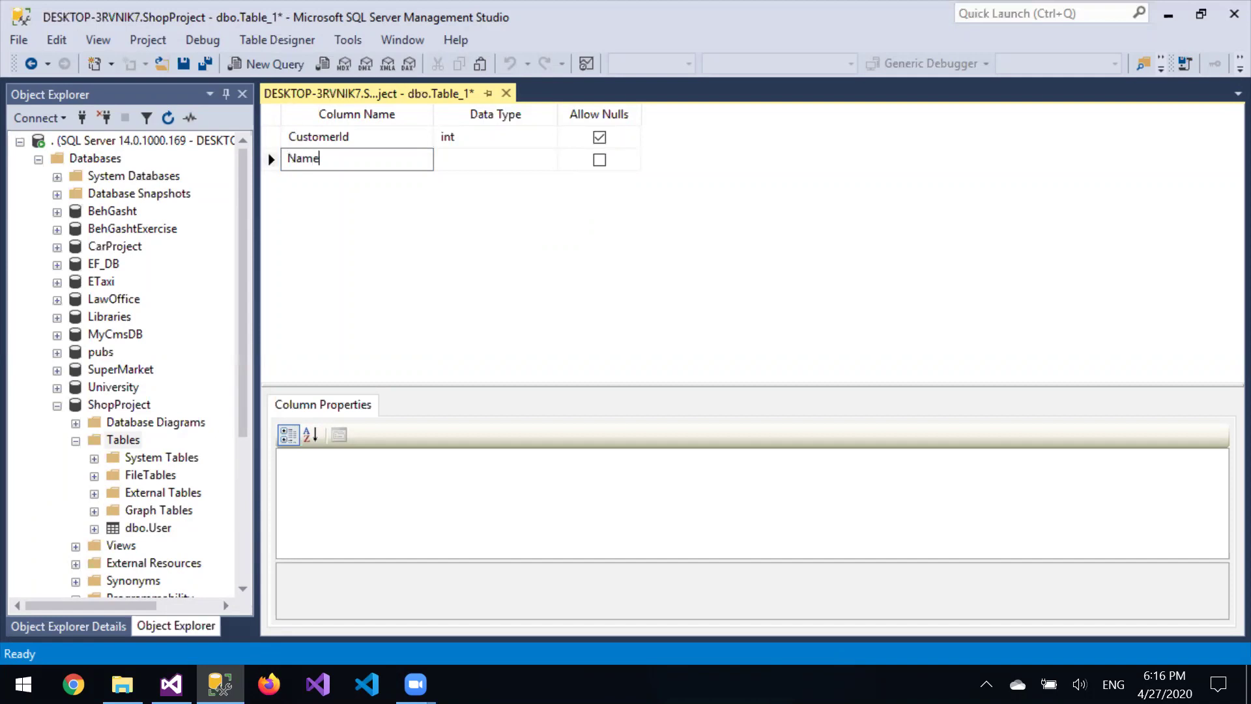
{"action": "key", "text": "Tab"}
{"action": "type", "text": "nvarchar(50)"}
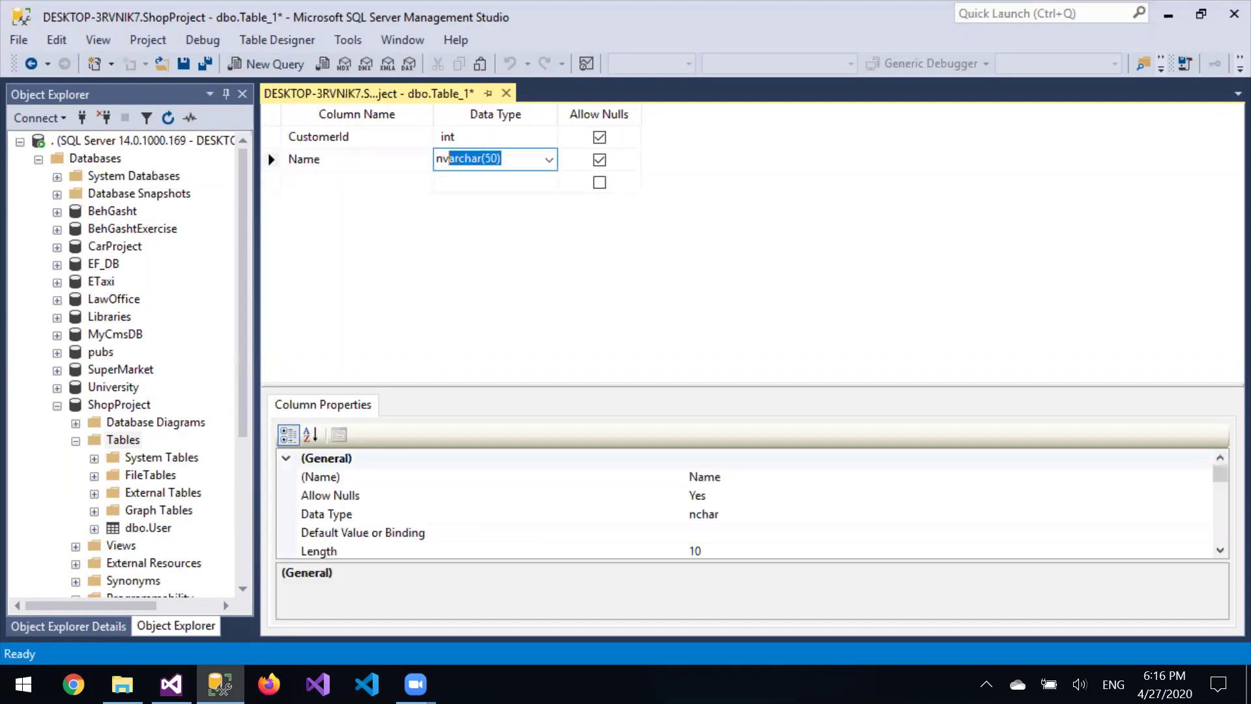
{"action": "key", "text": "Tab"}
{"action": "key", "text": "Tab"}
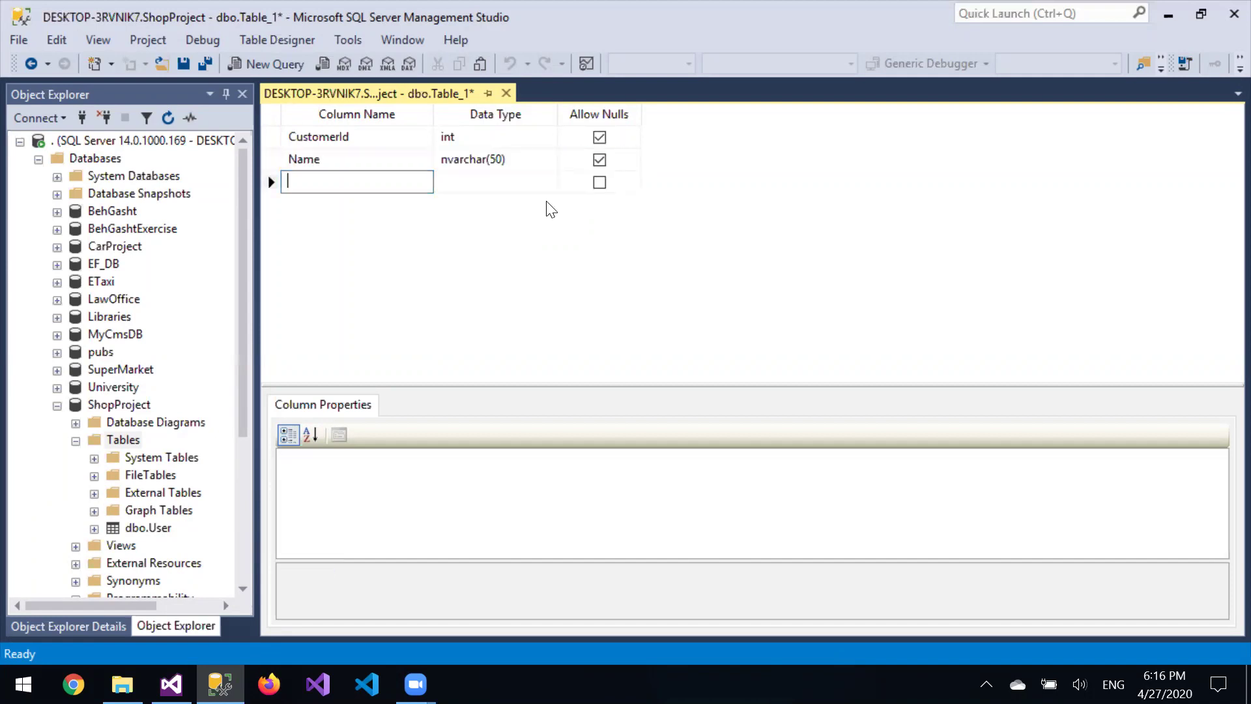
Add a Family column with the nvarchar(50) data type below Name
{"action": "type", "text": "Family"}
{"action": "key", "text": "Tab"}
{"action": "type", "text": "nv"}
{"action": "key", "text": "Tab"}
{"action": "key", "text": "Tab"}
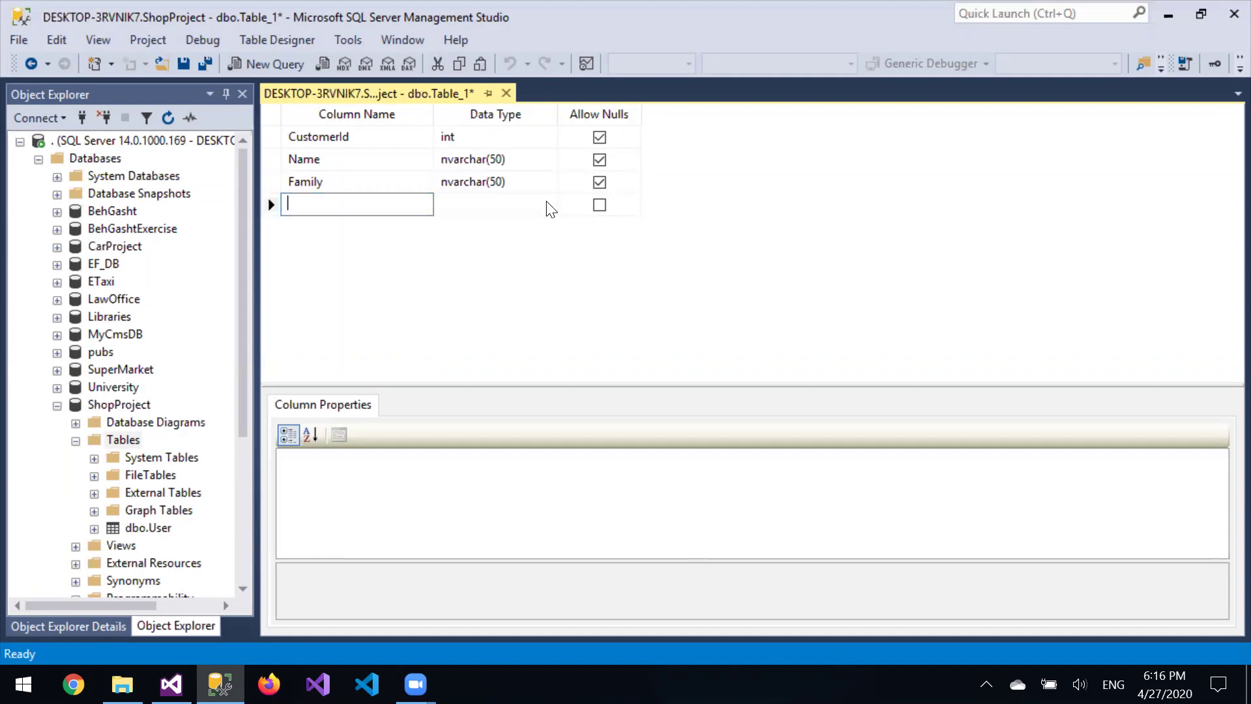
Add an Address column with the nvarchar(70) data type below Family
{"action": "type", "text": "Address"}
{"action": "key", "text": "Tab"}
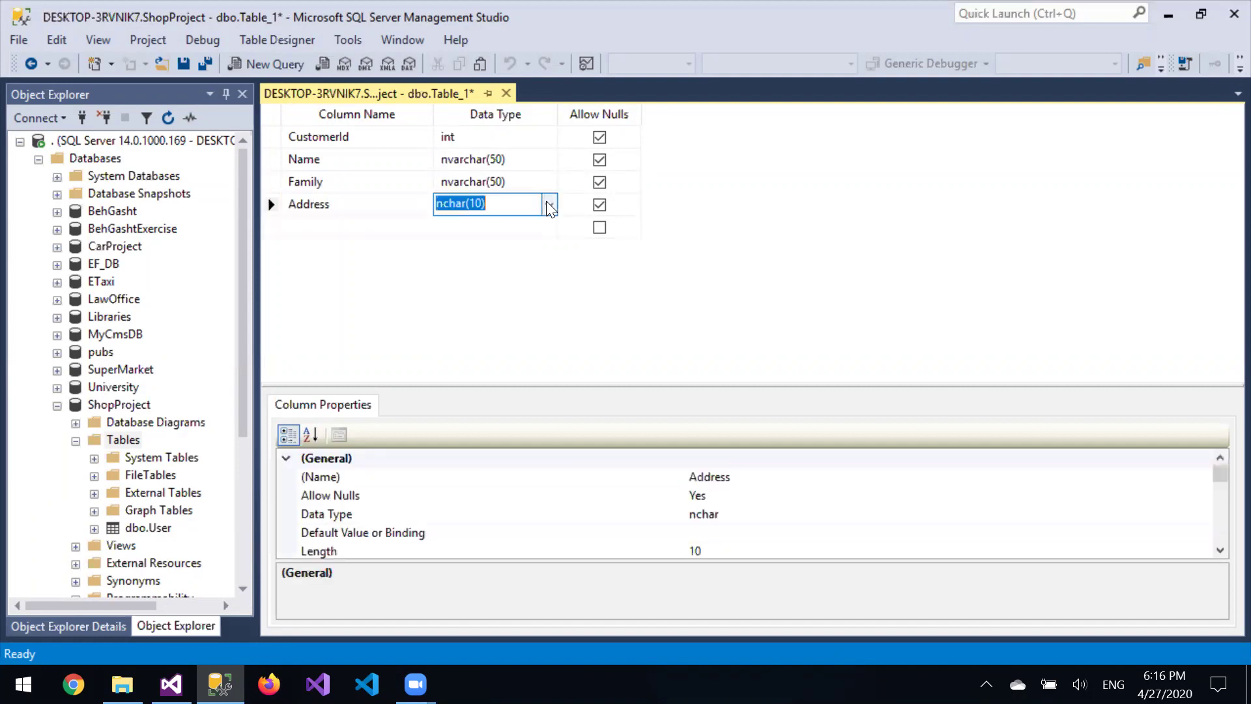
{"action": "type", "text": "nva"}
{"action": "left_click", "coordinate": [515, 224]}
{"action": "left_click", "coordinate": [502, 203]}
{"action": "left_click", "coordinate": [502, 203]}
{"action": "key", "text": "Left"}
{"action": "key", "text": "BackSpace"}
{"action": "key", "text": "BackSpace"}
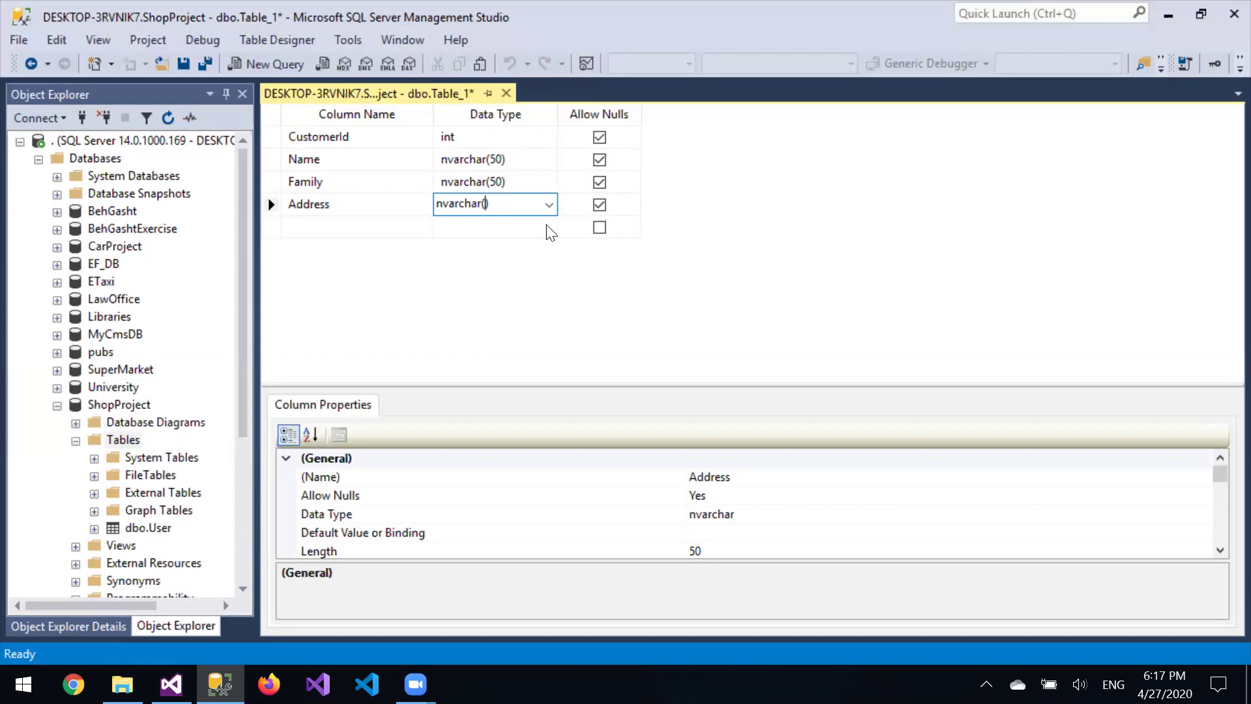
{"action": "type", "text": "70"}
{"action": "left_click", "coordinate": [549, 230]}
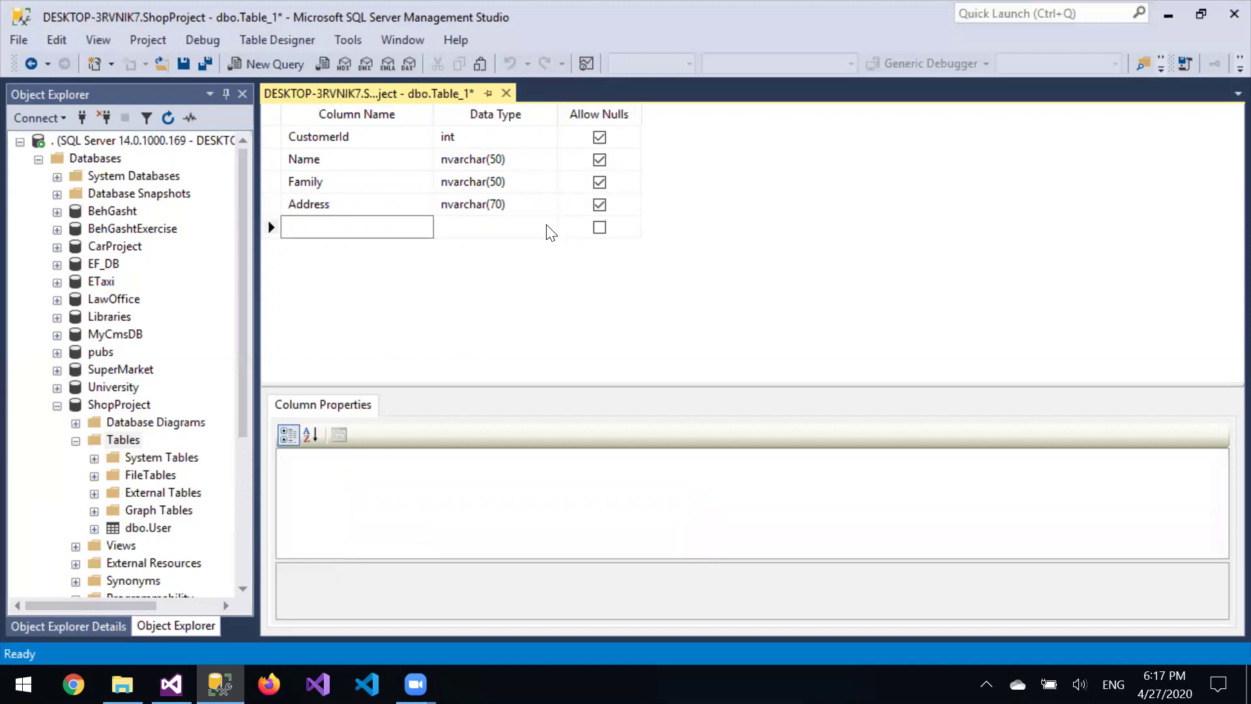
Add a Tel column with the nvarchar(50) data type below Address
{"action": "type", "text": "Tel"}
{"action": "key", "text": "Tab"}
{"action": "type", "text": "navar"}
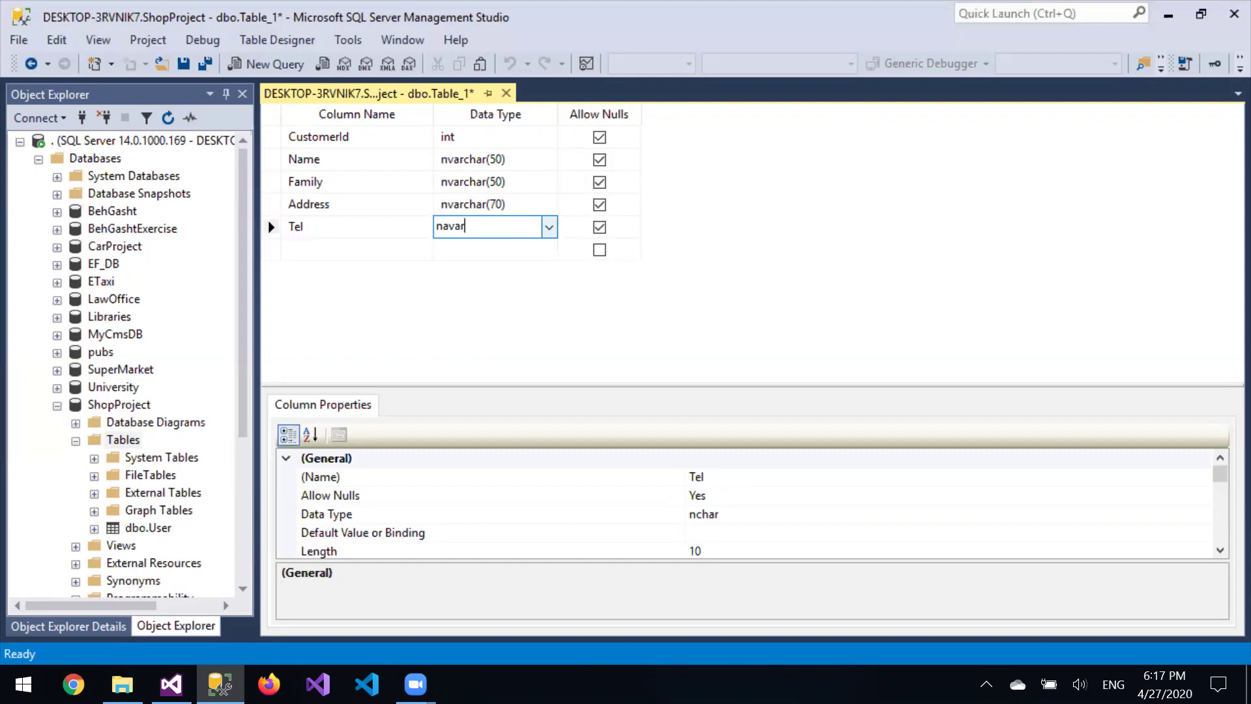
{"action": "type", "text": "ch"}
{"action": "key", "text": "BackSpace"}
{"action": "key", "text": "BackSpace"}
{"action": "key", "text": "BackSpace"}
{"action": "key", "text": "BackSpace"}
{"action": "key", "text": "BackSpace"}
{"action": "key", "text": "BackSpace"}
{"action": "key", "text": "BackSpace"}
{"action": "type", "text": "nva"}
{"action": "key", "text": "Tab"}
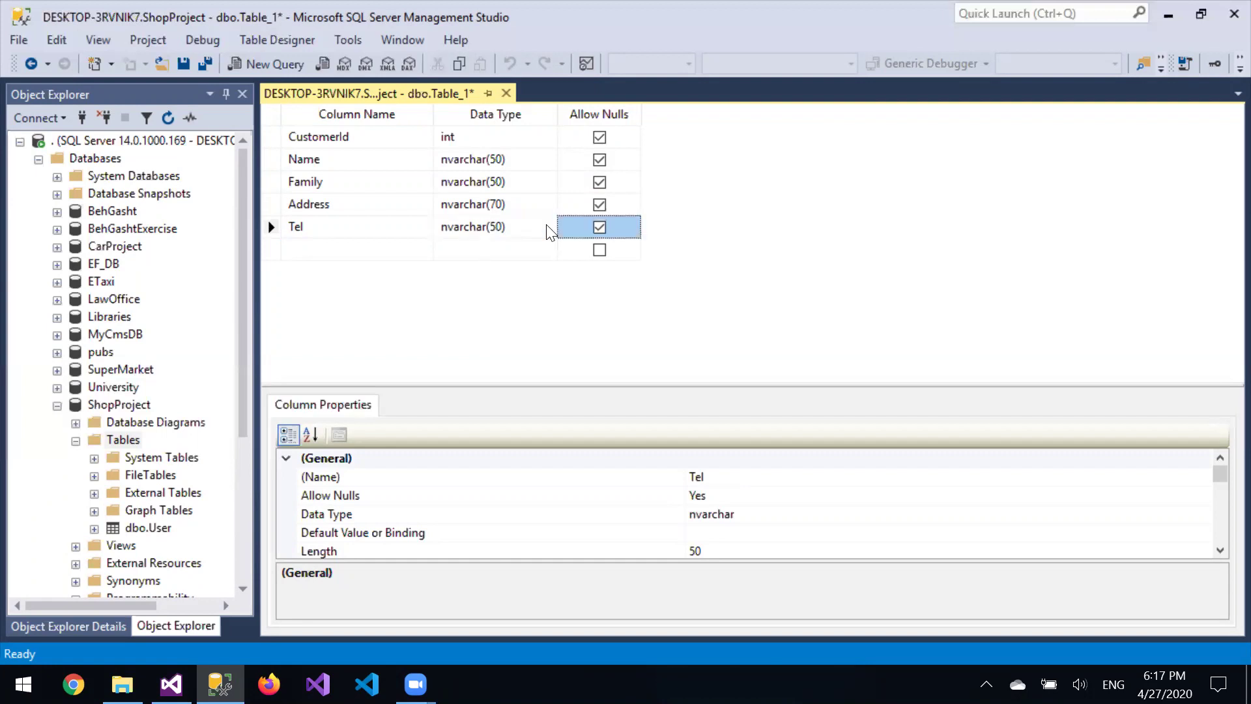
Change the Tel column's data type to nvarchar(20)
{"action": "left_click", "coordinate": [505, 225]}
{"action": "left_click", "coordinate": [505, 223]}
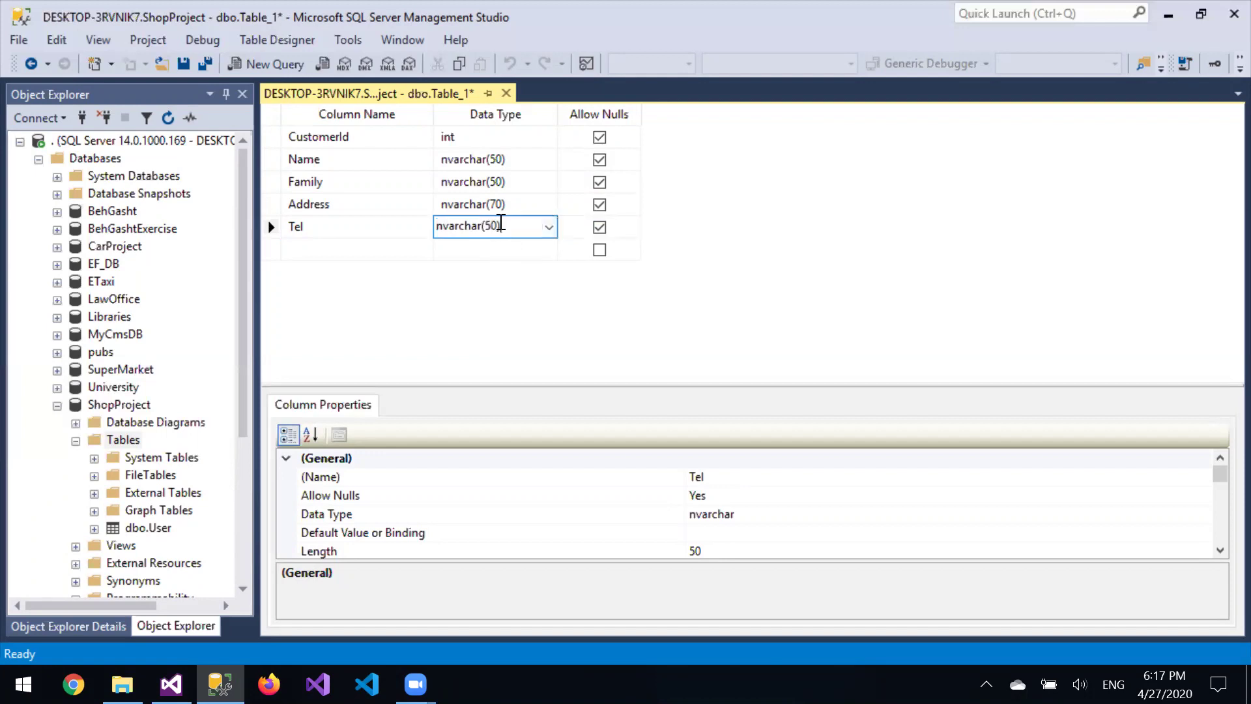
{"action": "key", "text": "Left"}
{"action": "key", "text": "BackSpace"}
{"action": "key", "text": "BackSpace"}
{"action": "type", "text": "20"}
{"action": "key", "text": "Return"}
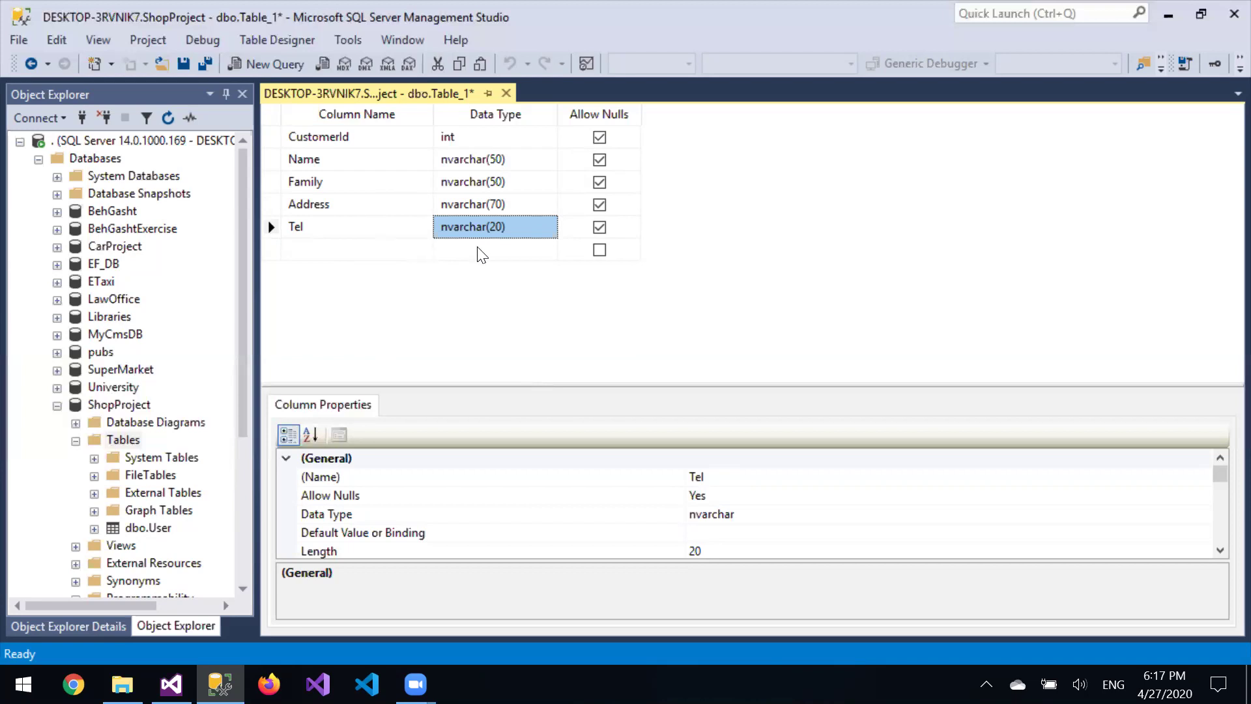
Make CustomerId the primary key and disallow nulls for the Name, Family and Address columns
{"action": "right_click", "coordinate": [280, 143]}
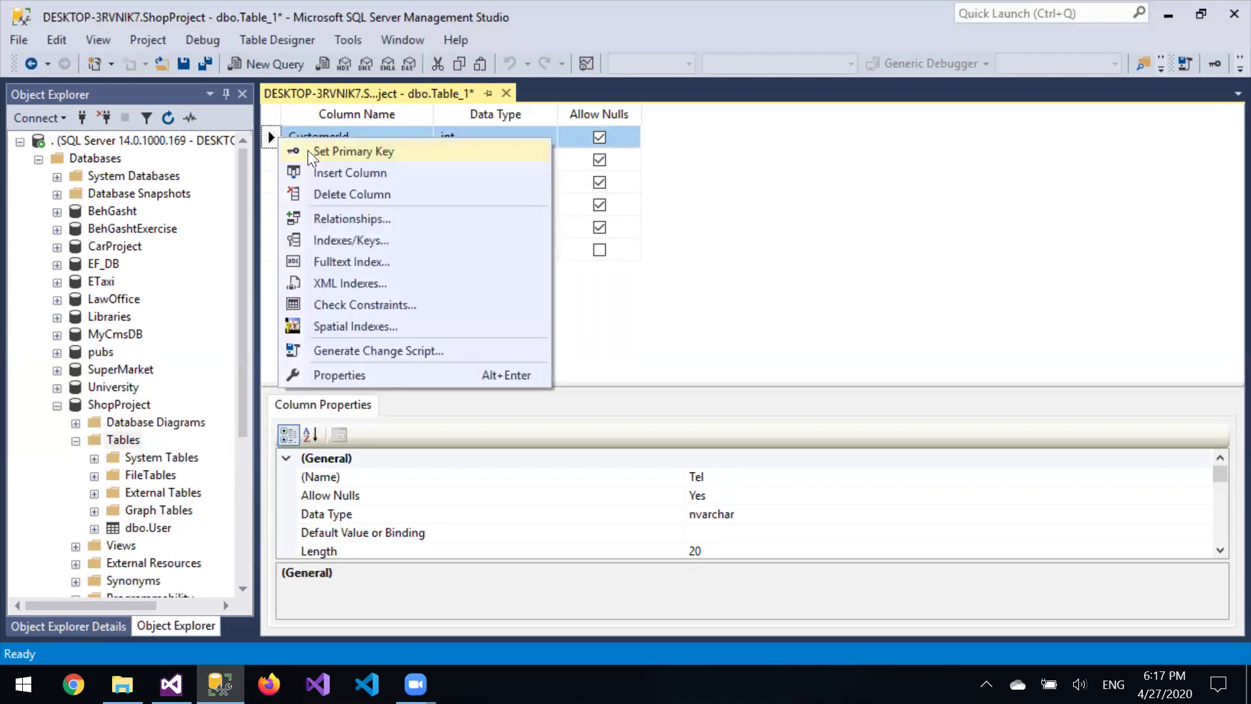
{"action": "left_click", "coordinate": [307, 150]}
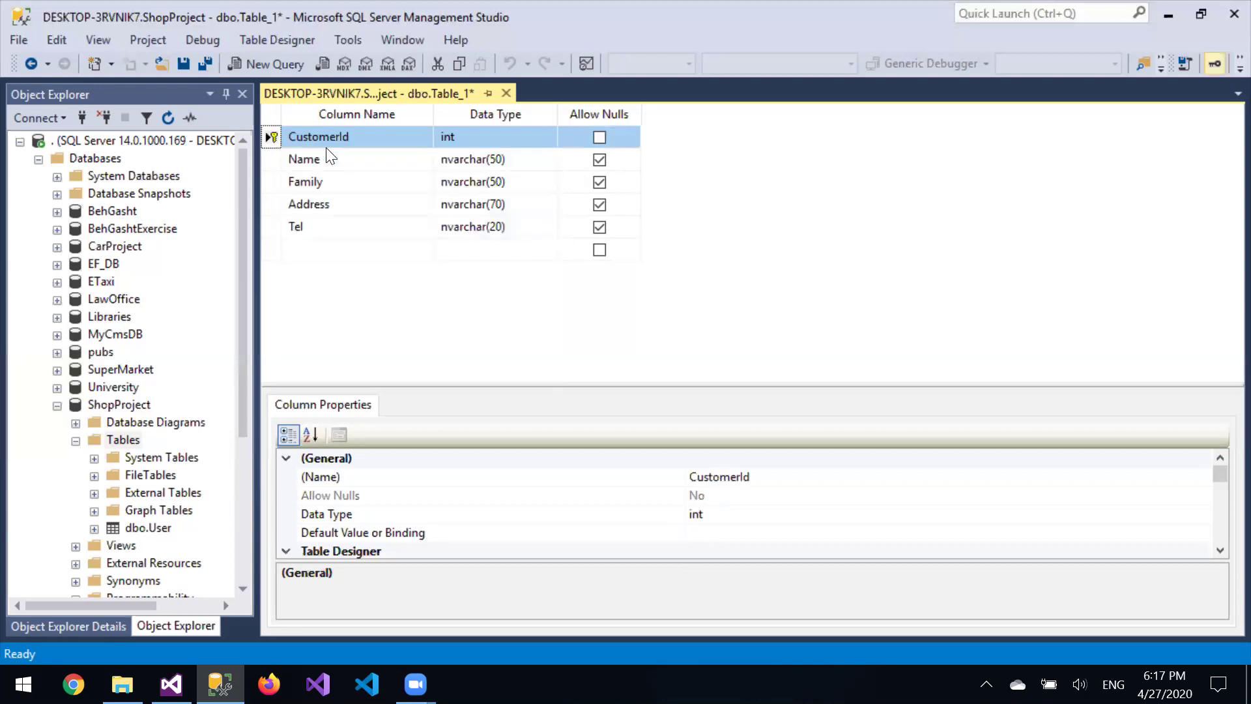
{"action": "left_click", "coordinate": [602, 163]}
{"action": "left_click", "coordinate": [602, 184]}
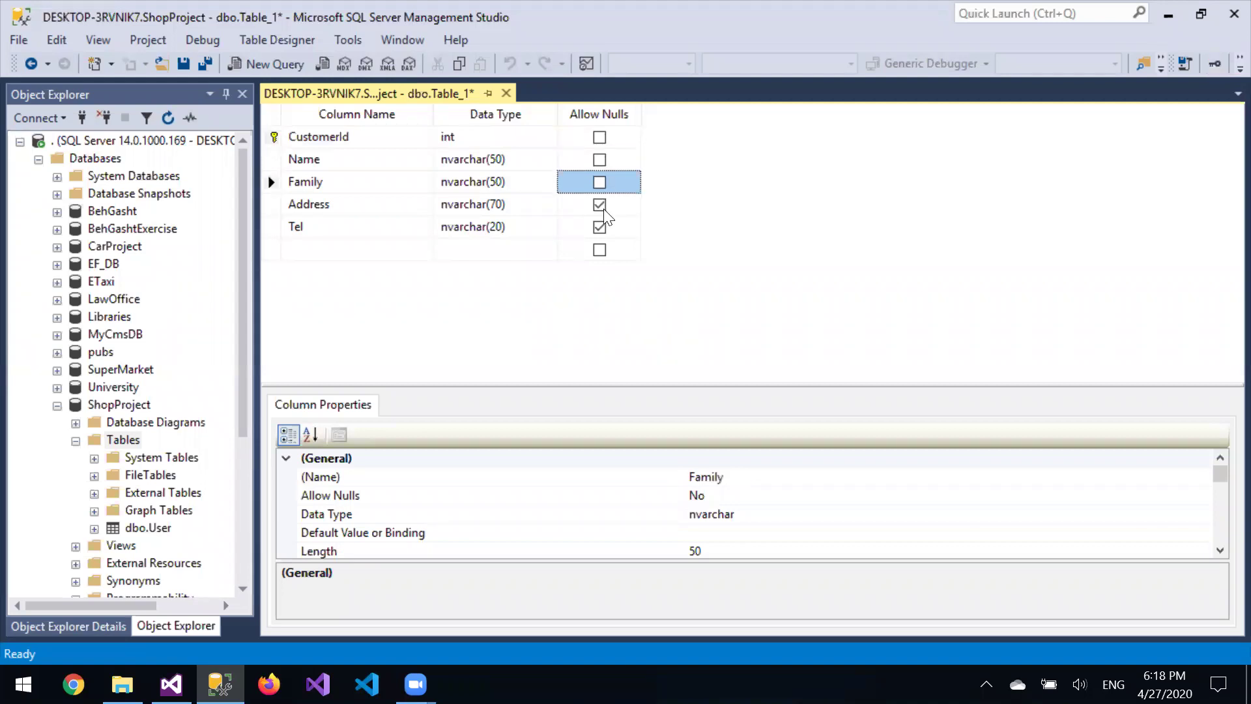
{"action": "left_click", "coordinate": [603, 208]}
{"action": "left_click", "coordinate": [600, 228]}
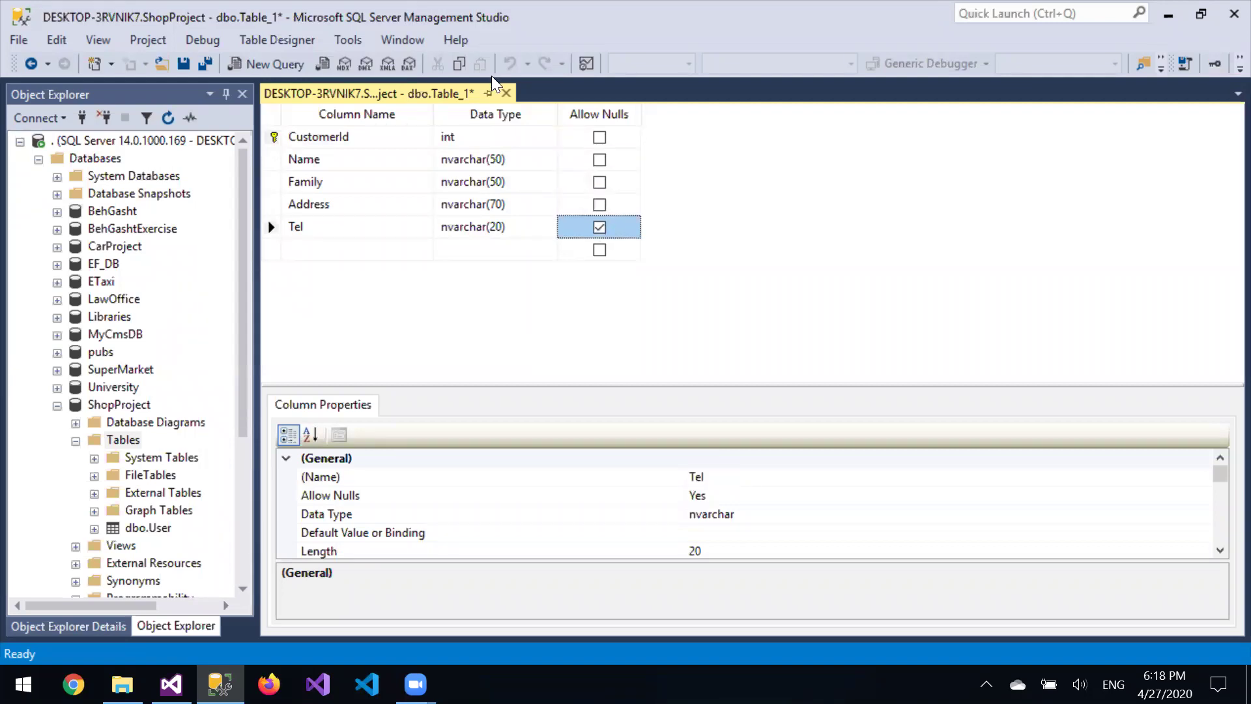
Close the table design and save the new table under the name Customer
{"action": "left_click", "coordinate": [506, 94]}
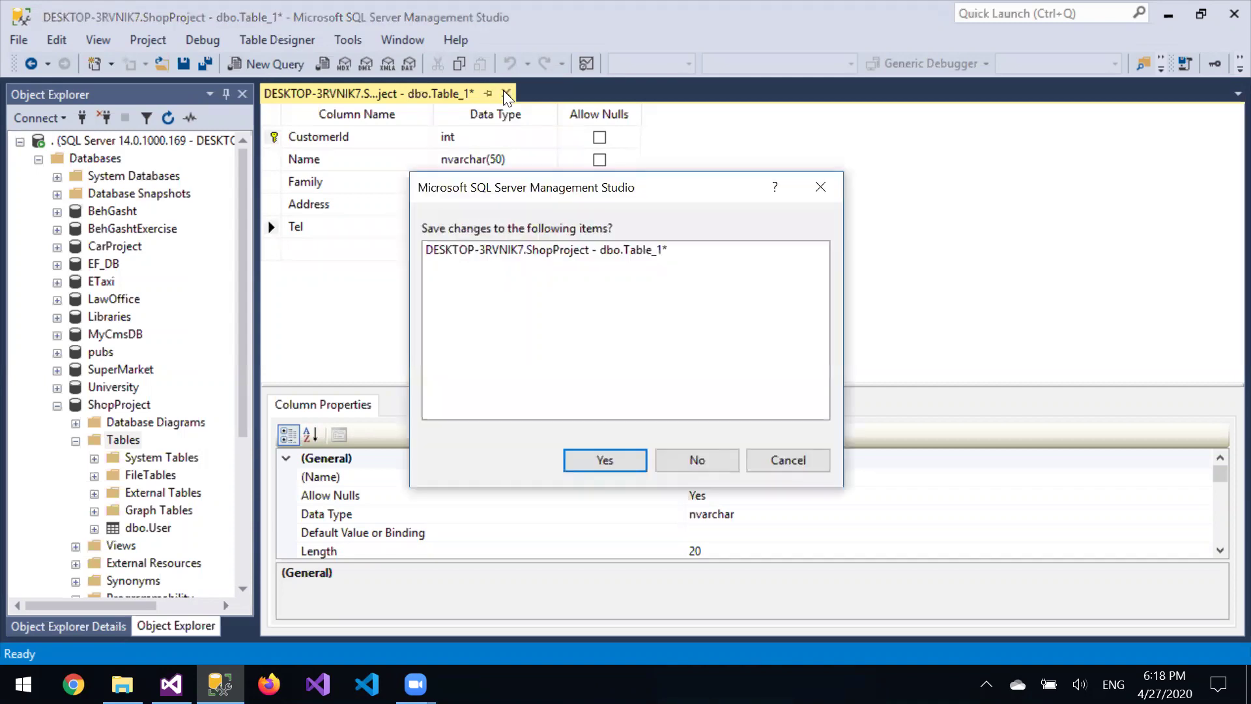
{"action": "left_click", "coordinate": [629, 467]}
{"action": "type", "text": "C"}
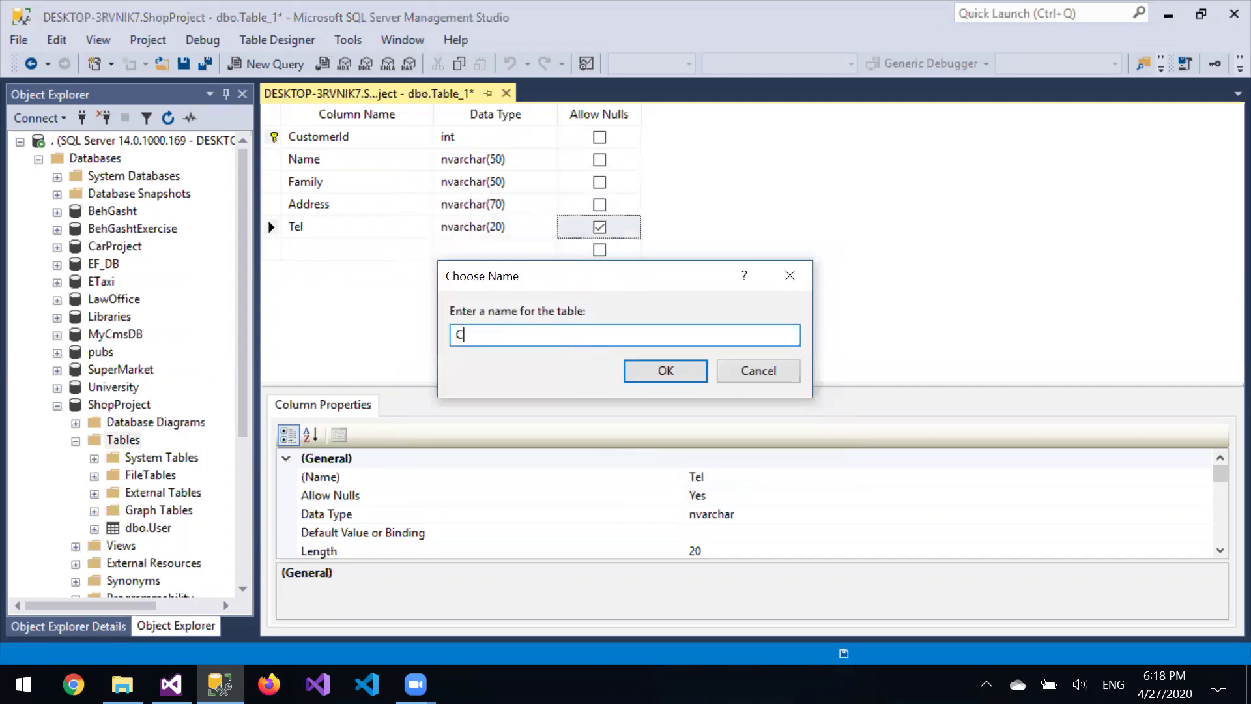
{"action": "type", "text": "ustomer"}
{"action": "left_click", "coordinate": [665, 370]}
{"action": "key", "text": "ctrl+F4"}
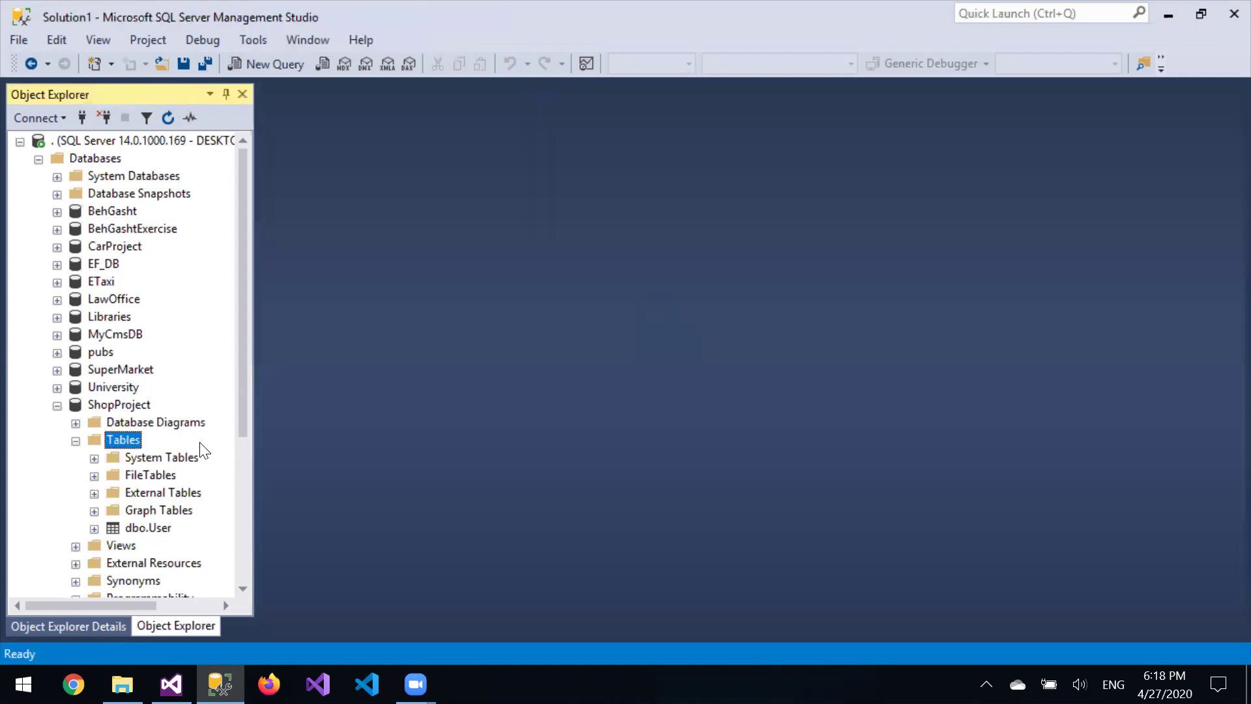
Create another table in ShopProject with a first column GoodsId of data type nvarchar(50)
{"action": "right_click", "coordinate": [116, 442]}
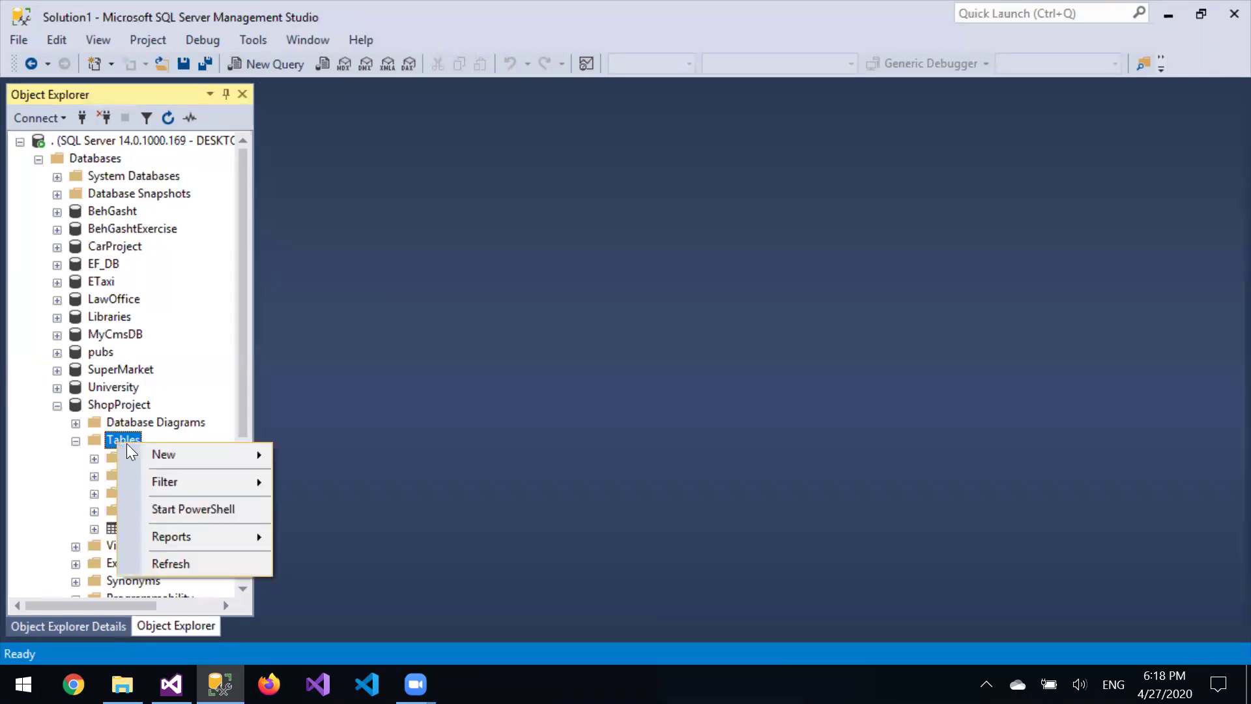
{"action": "mouse_move", "coordinate": [147, 447]}
{"action": "left_click", "coordinate": [281, 454]}
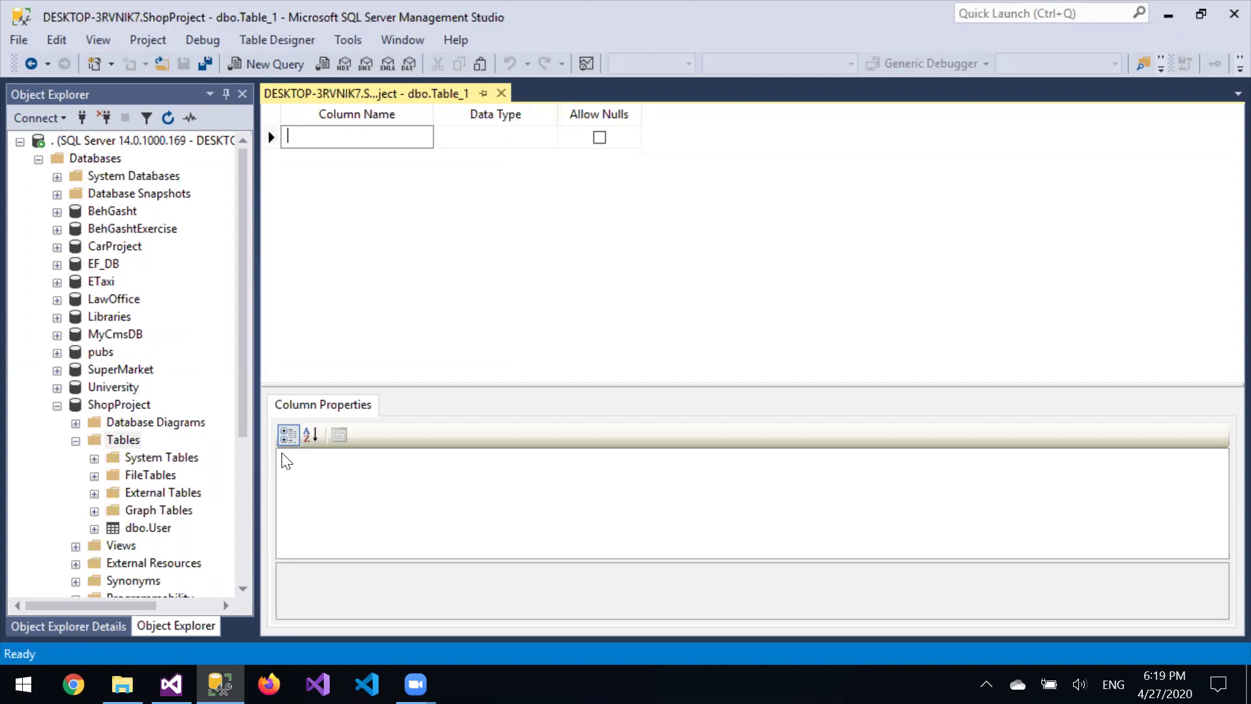
{"action": "type", "text": "GoodsId"}
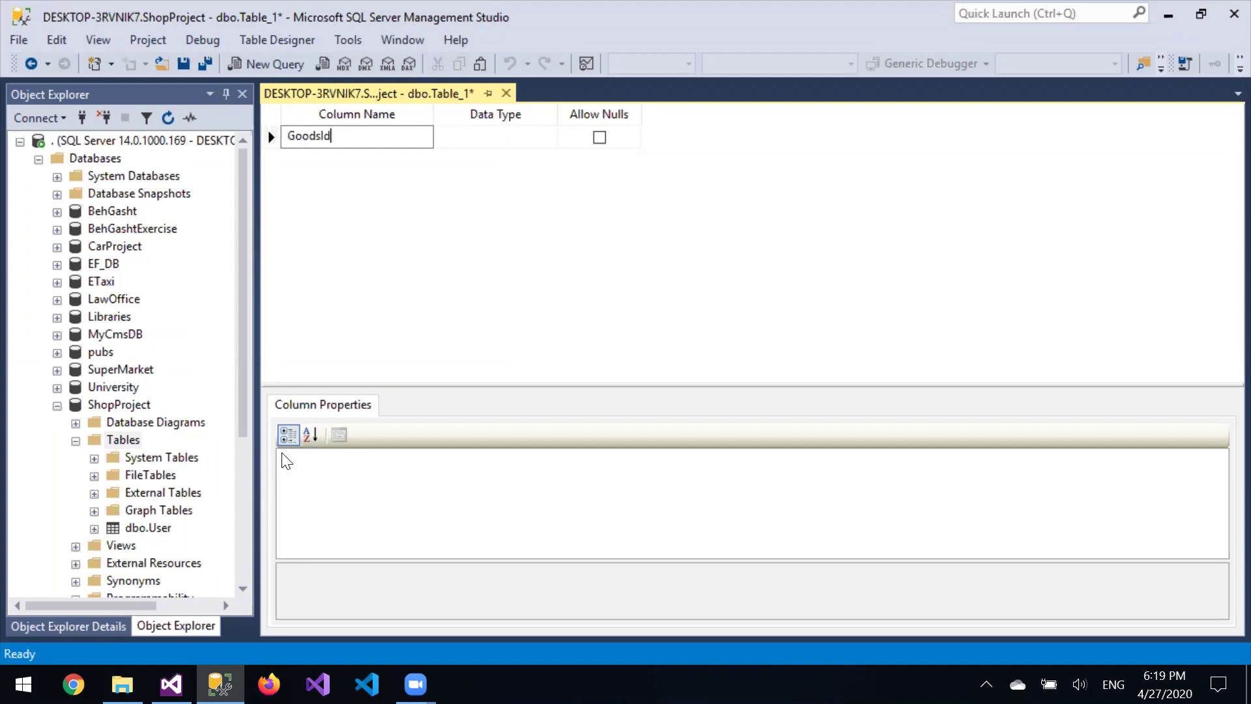
{"action": "key", "text": "Tab"}
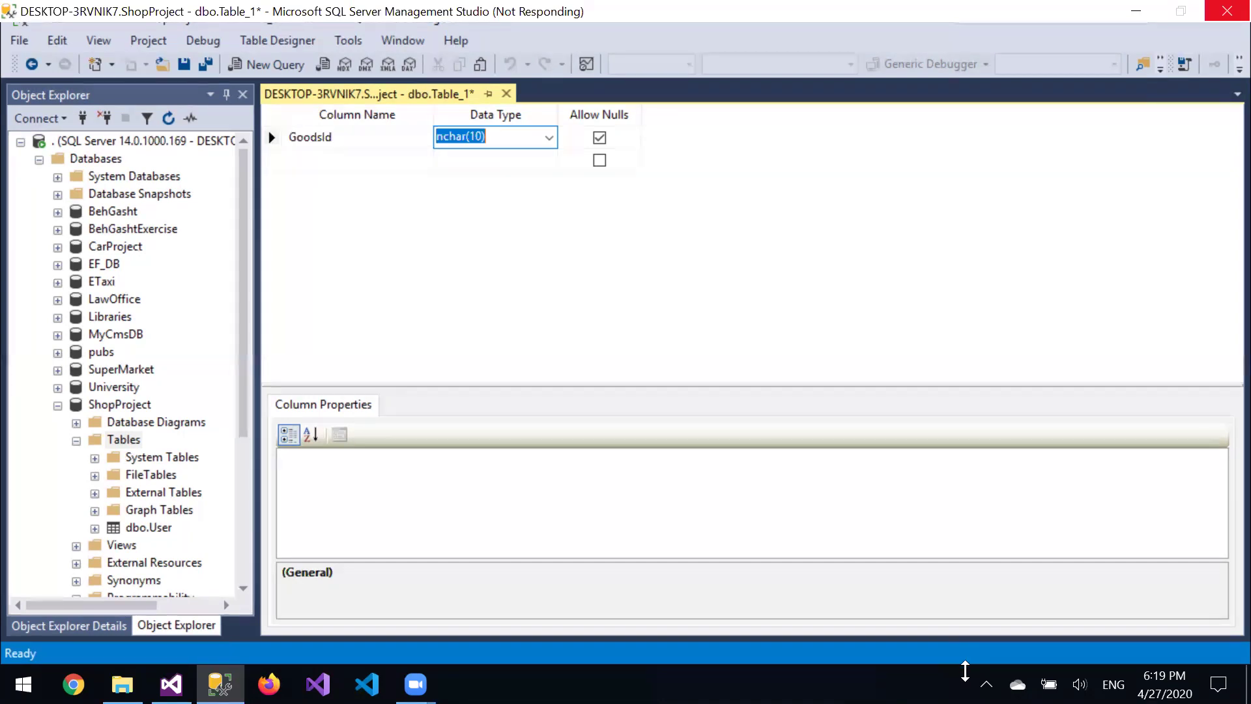
{"action": "type", "text": "nvar"}
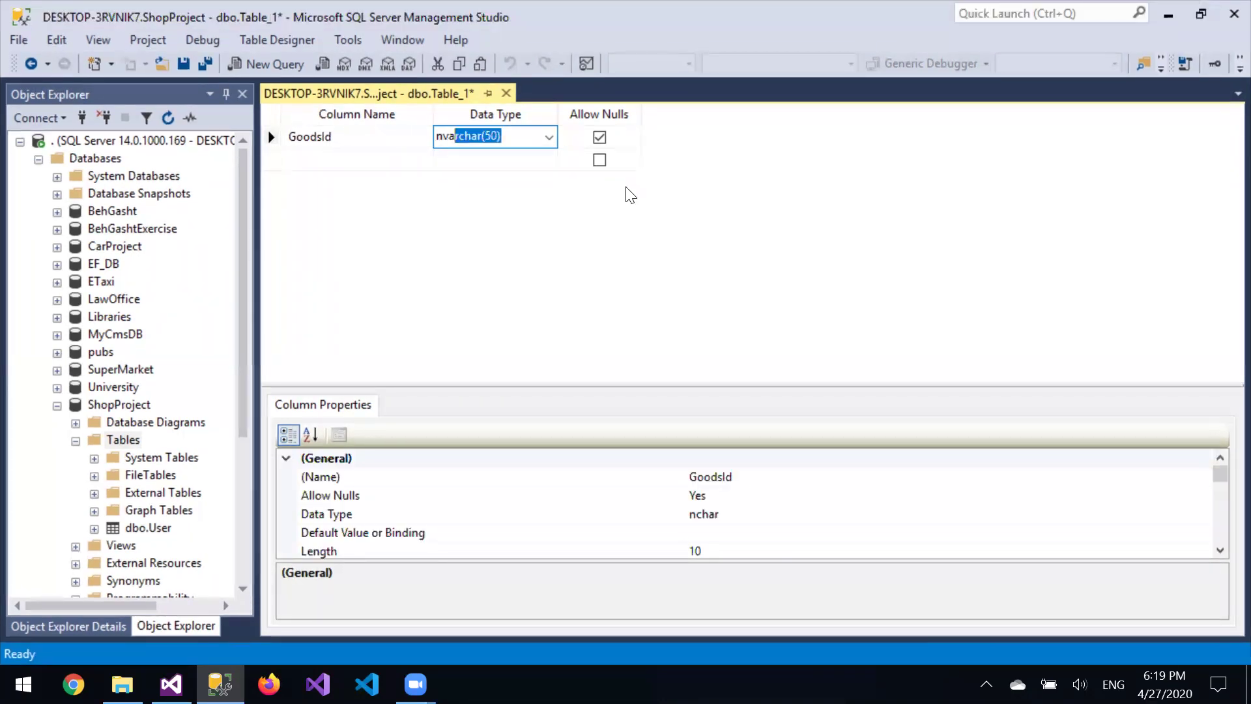
{"action": "left_click", "coordinate": [478, 135]}
{"action": "key", "text": "Tab"}
{"action": "key", "text": "Tab"}
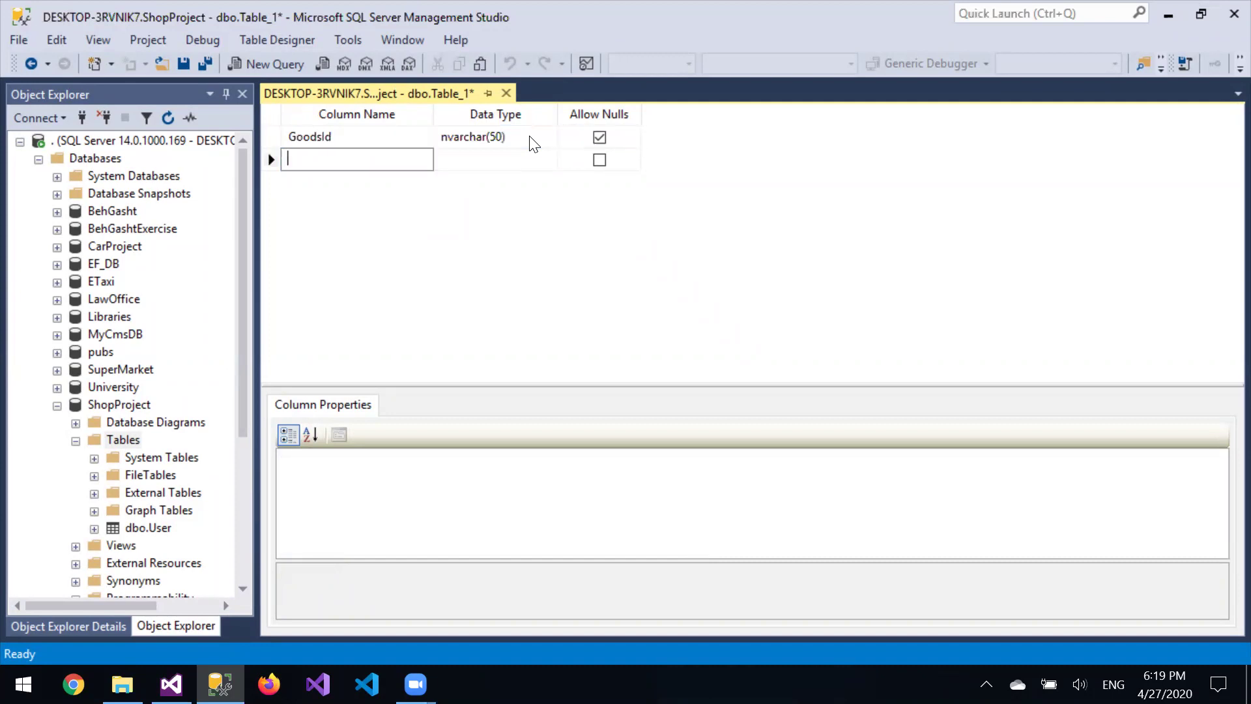
Add a Name column with the nvarchar(50) data type below GoodsId
{"action": "type", "text": "Name"}
{"action": "key", "text": "Tab"}
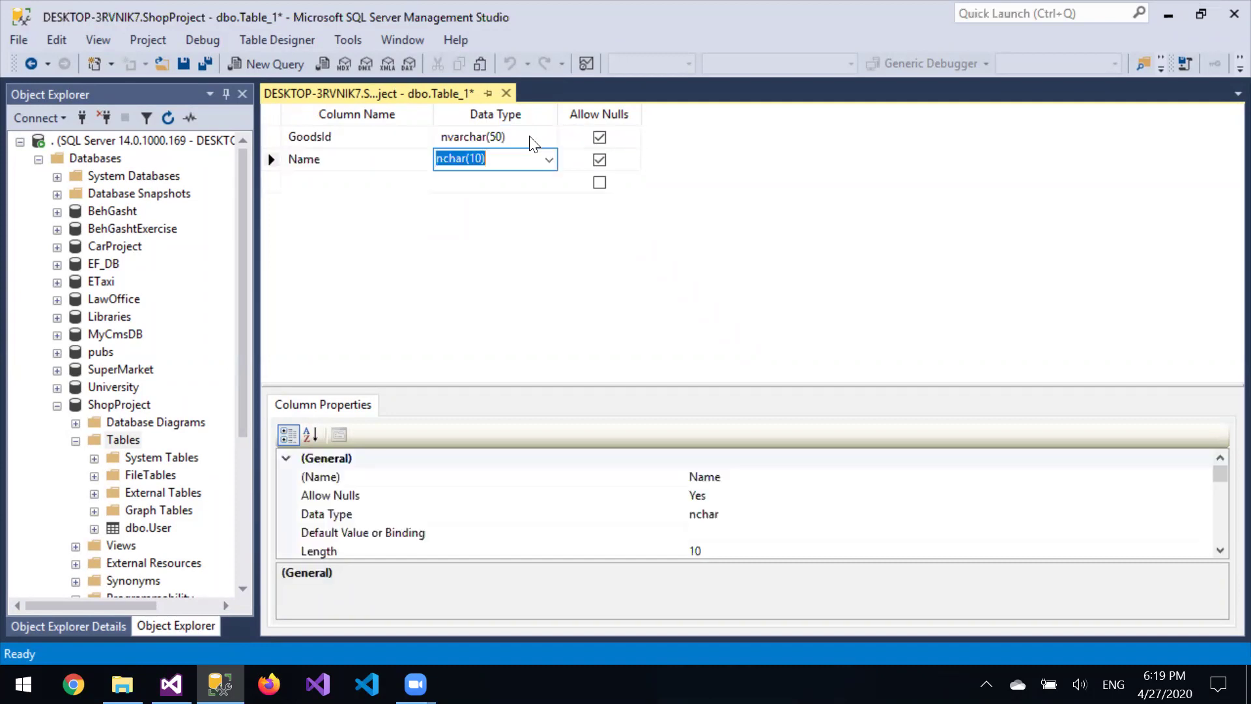
{"action": "type", "text": "n"}
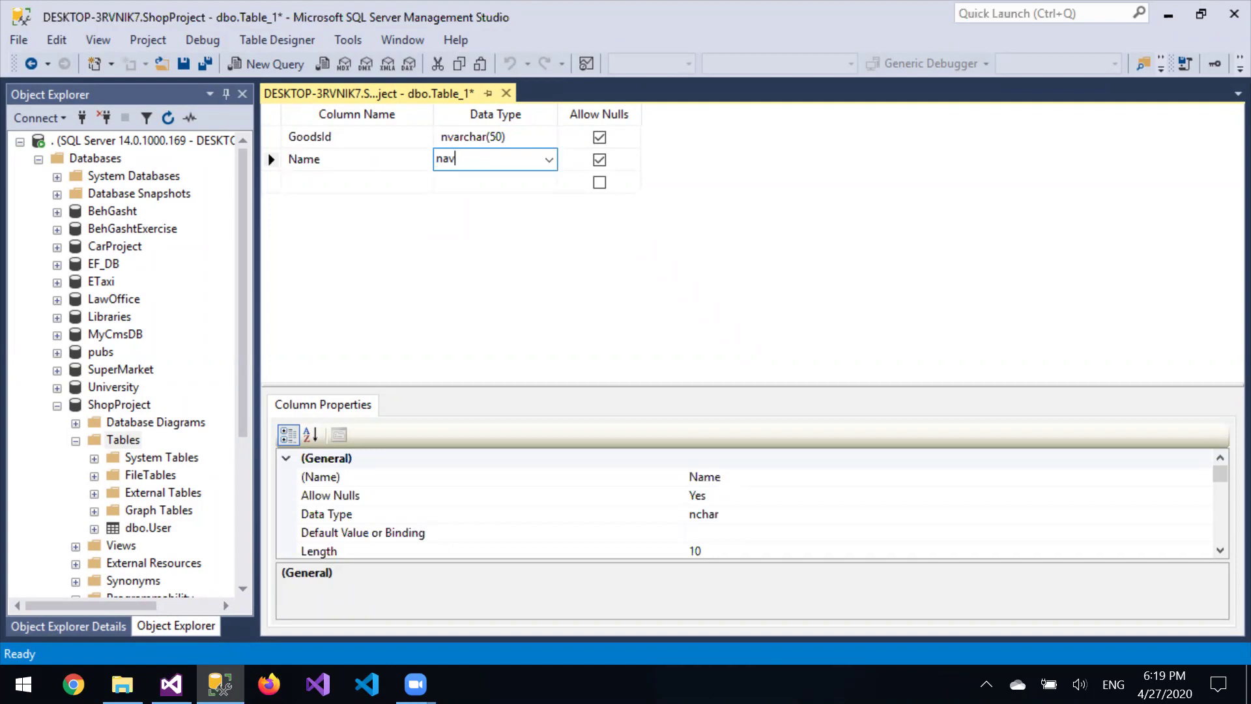
{"action": "type", "text": "varchar(50"}
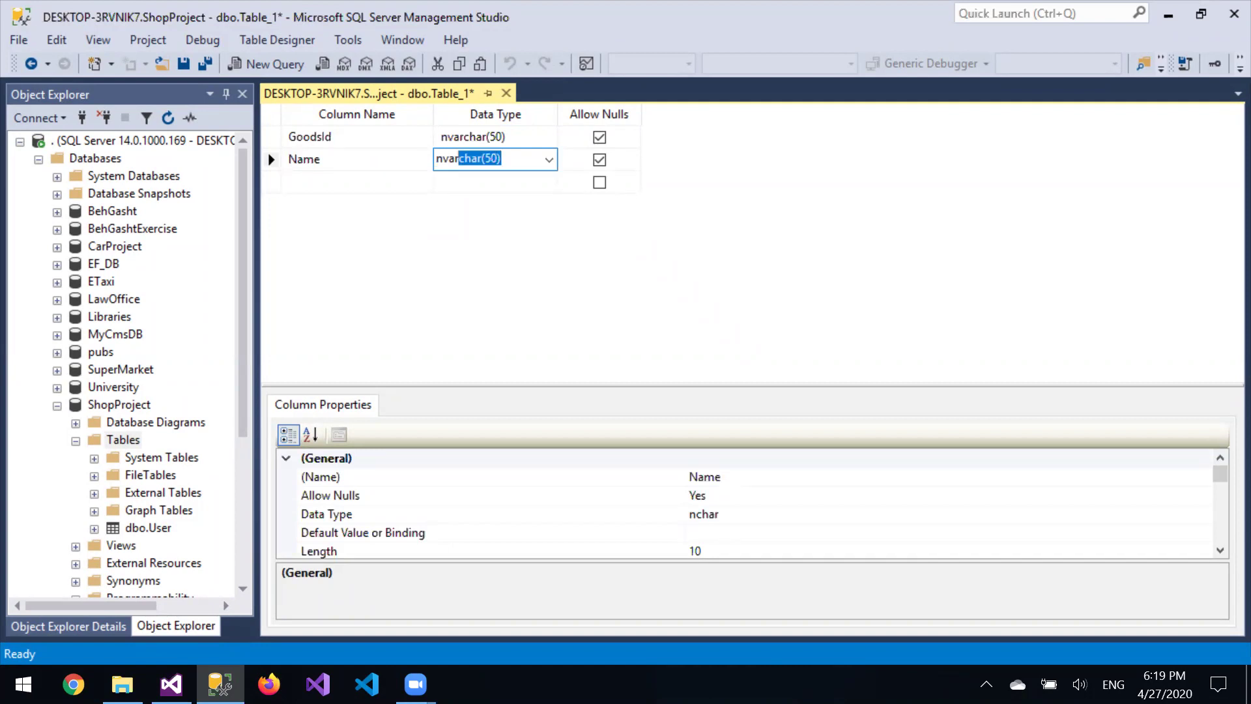
{"action": "key", "text": "Tab"}
{"action": "key", "text": "Tab"}
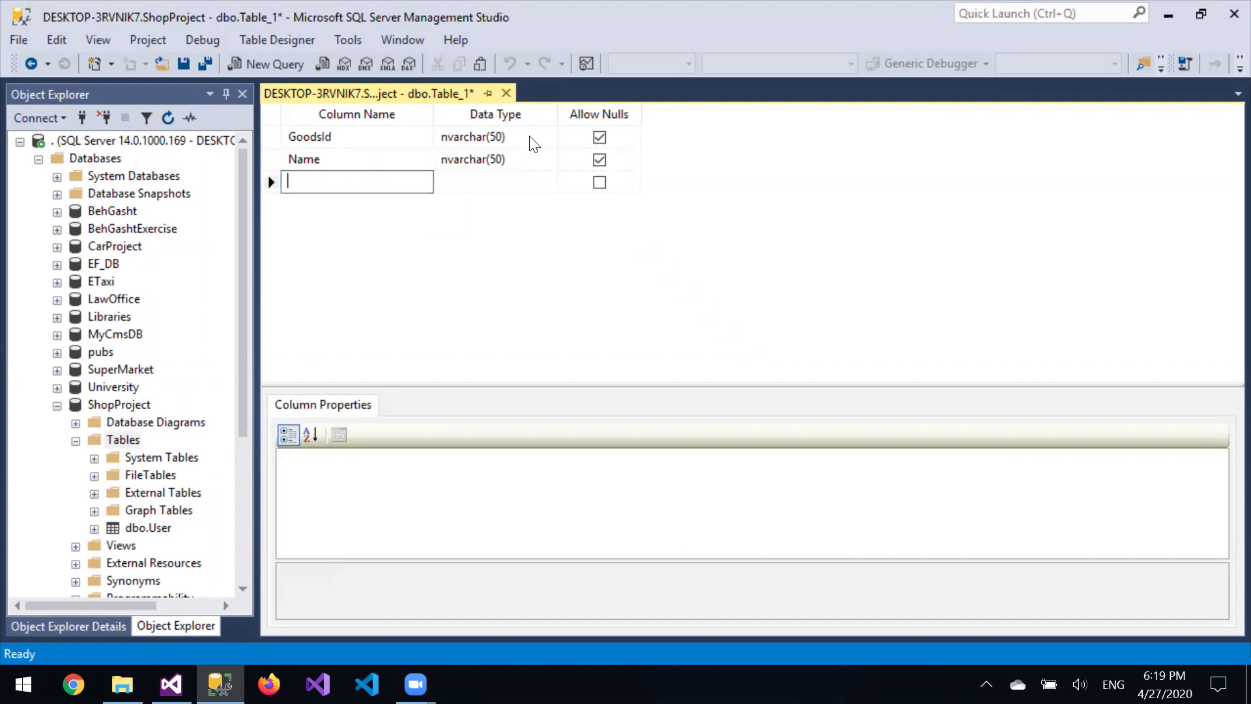
Add a Price column with the int data type below Name
{"action": "type", "text": "Price"}
{"action": "key", "text": "Tab"}
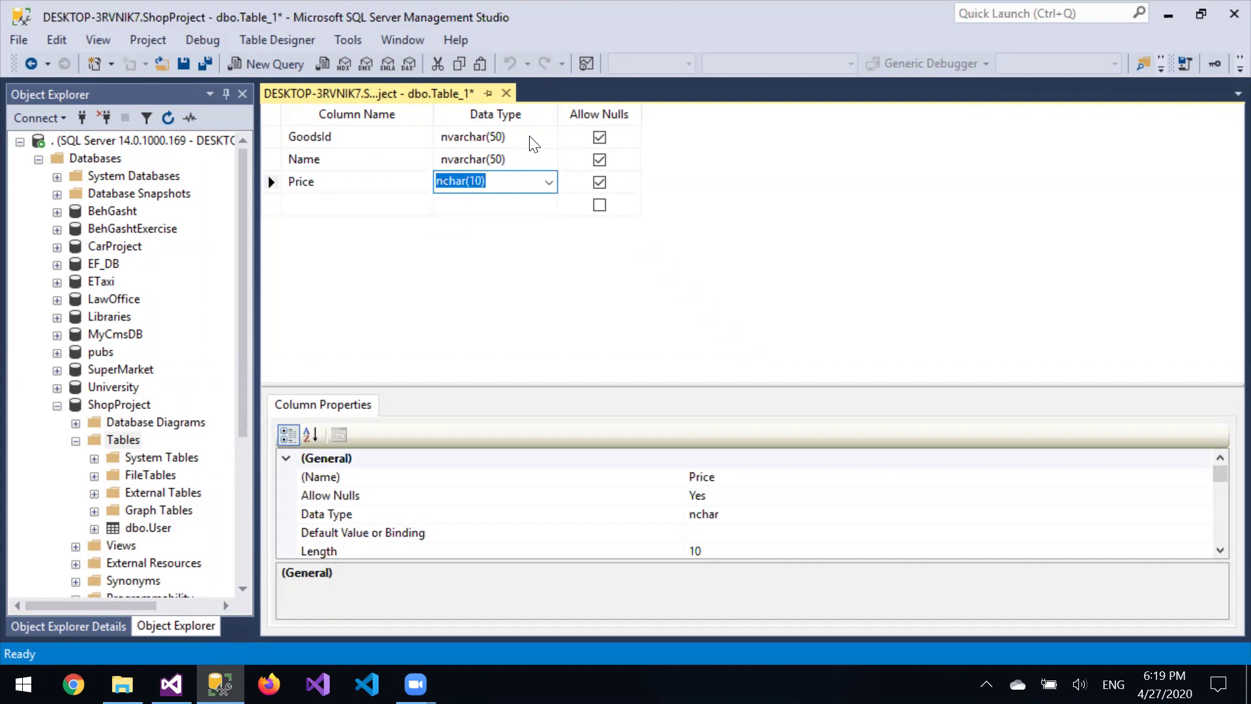
{"action": "type", "text": "int"}
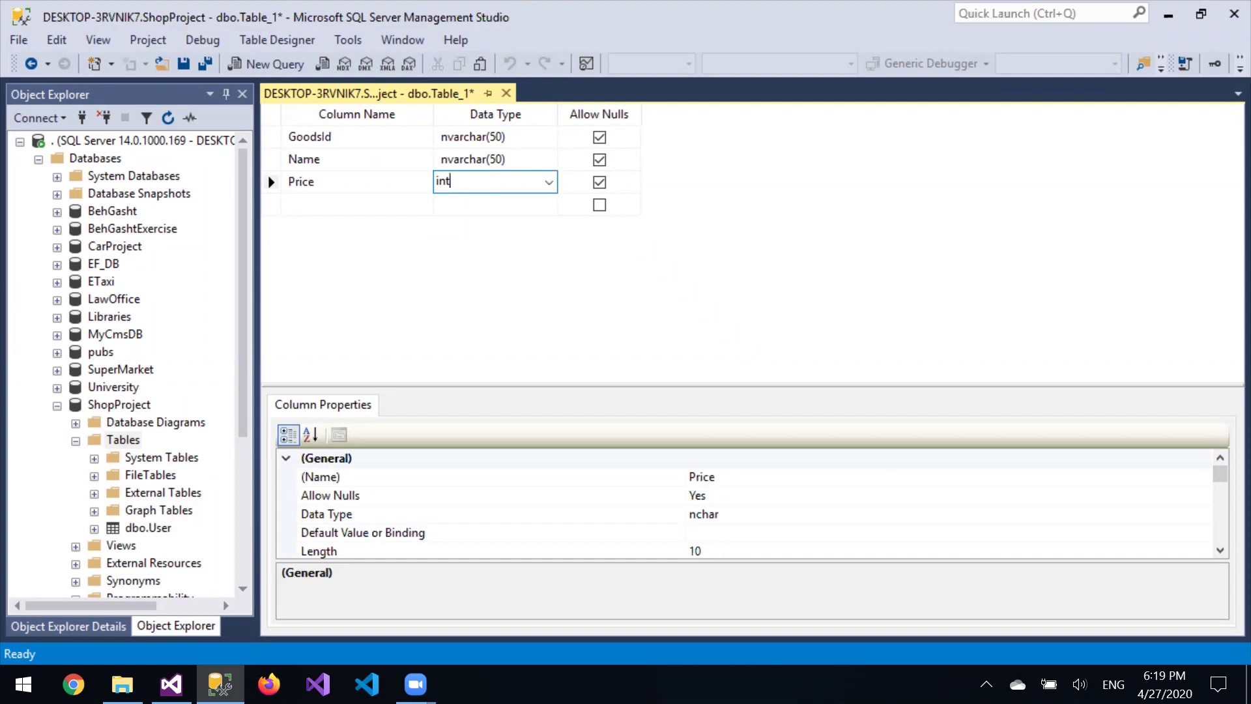
{"action": "key", "text": "Tab"}
{"action": "key", "text": "Tab"}
Add a Quantity column with the int data type below Price
{"action": "type", "text": "Quantity"}
{"action": "key", "text": "Tab"}
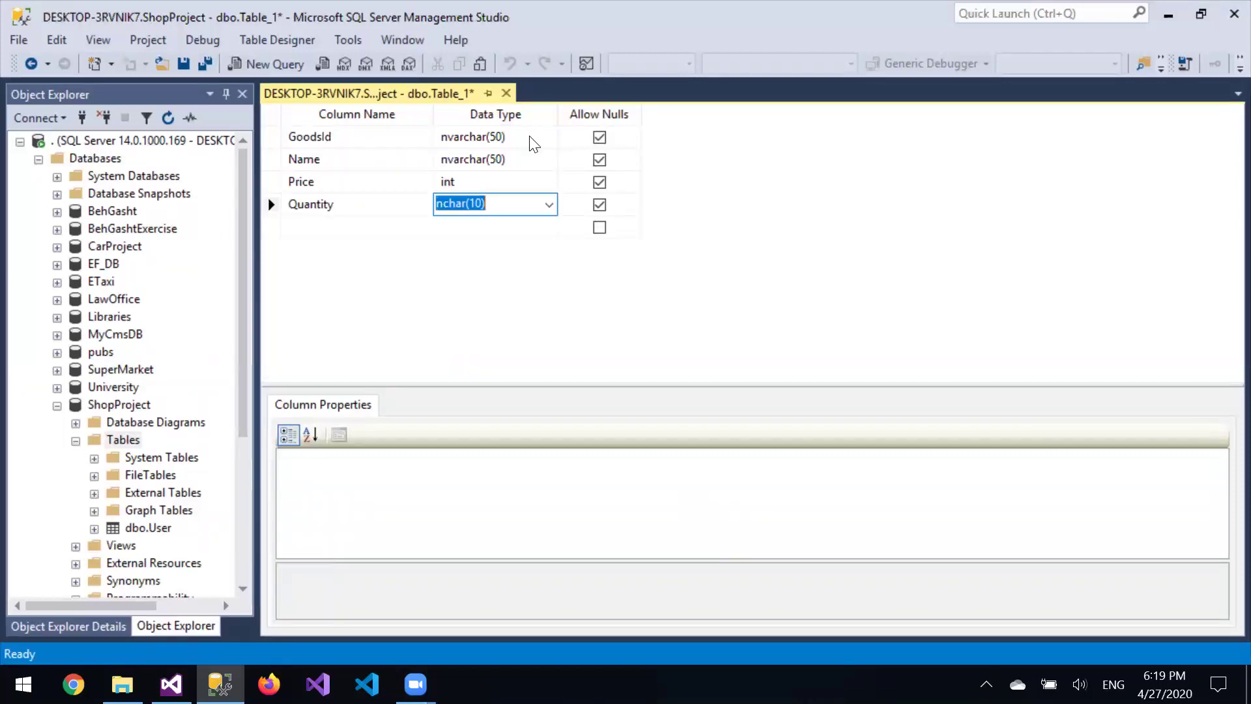
{"action": "type", "text": "int"}
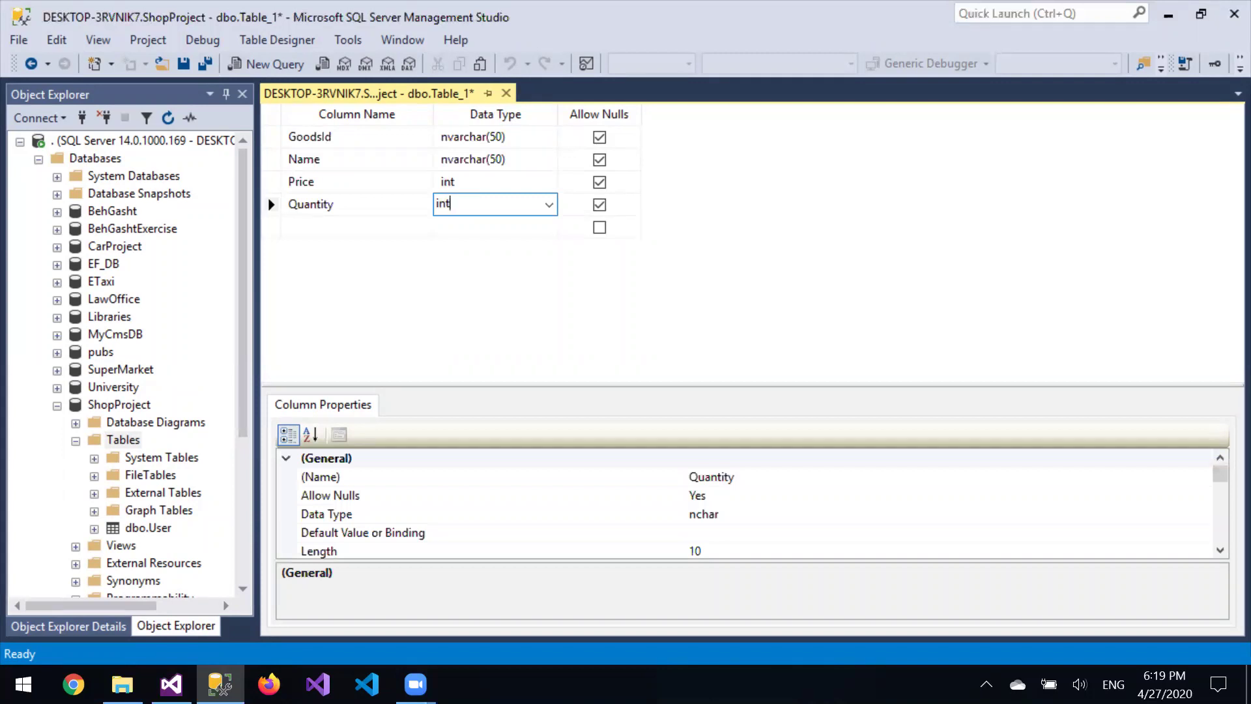
{"action": "key", "text": "Tab"}
Make GoodsId the primary key, and close the design saving the table as Goods
{"action": "right_click", "coordinate": [267, 138]}
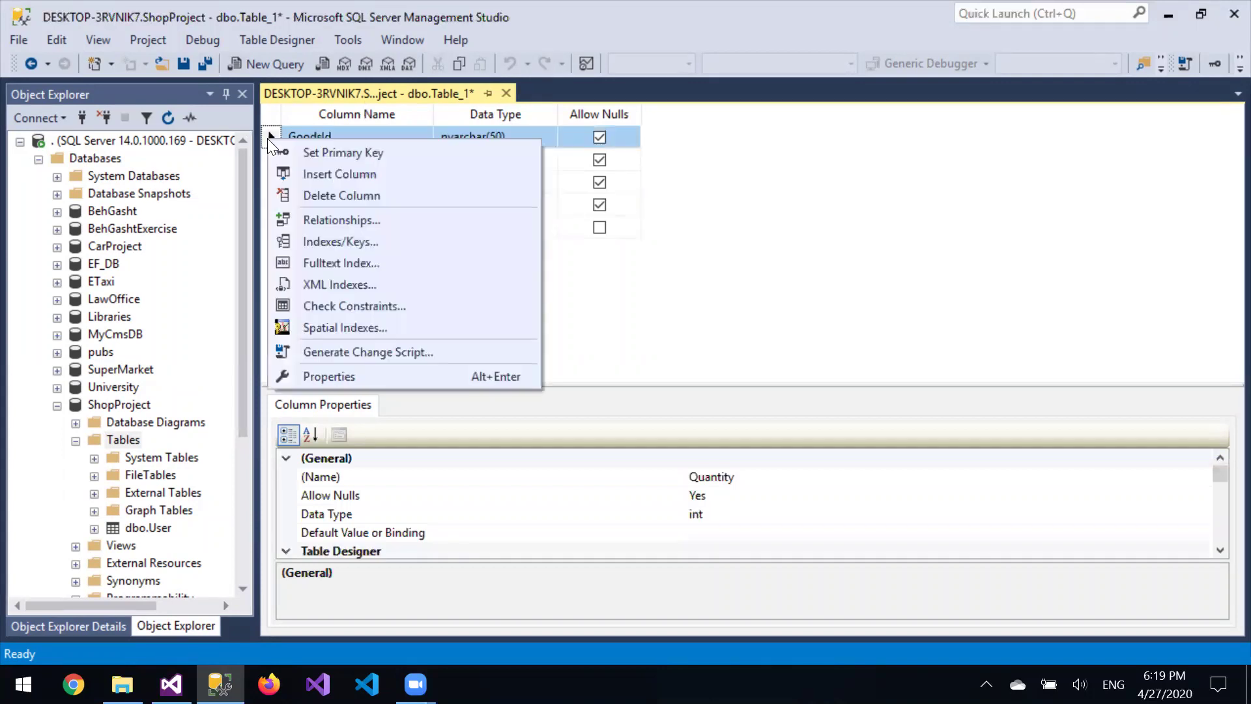
{"action": "left_click", "coordinate": [509, 153]}
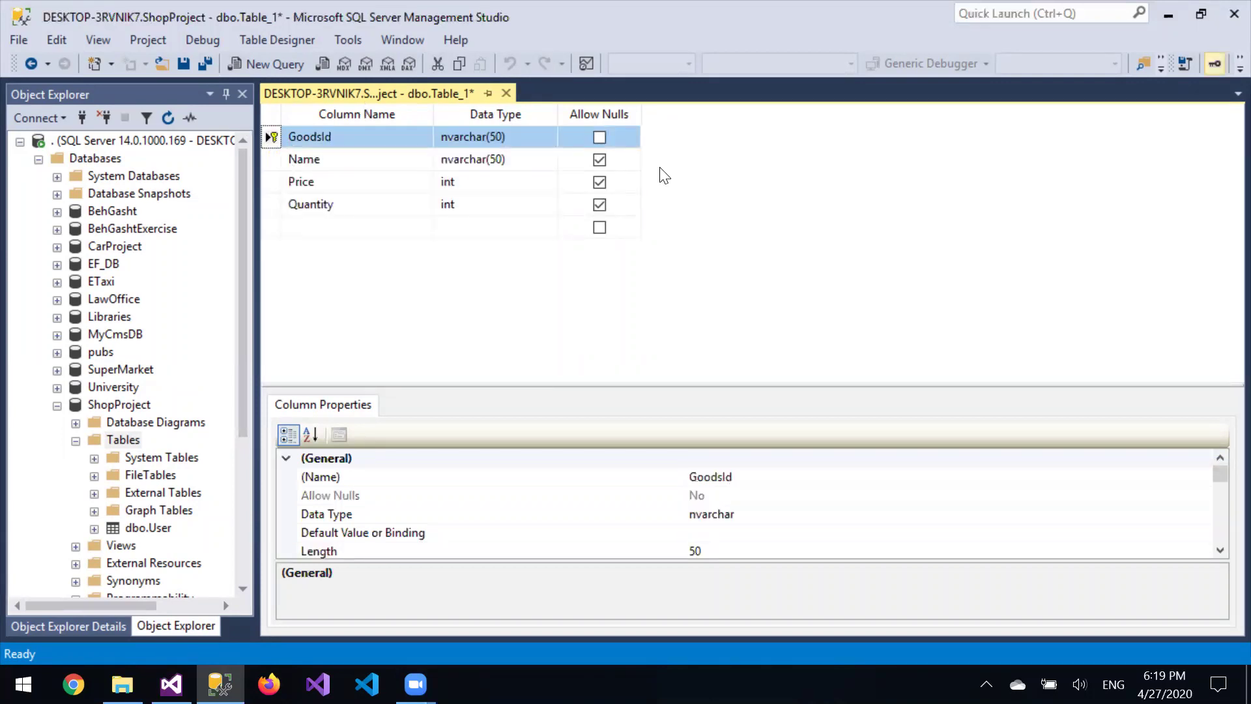
{"action": "left_click", "coordinate": [506, 93]}
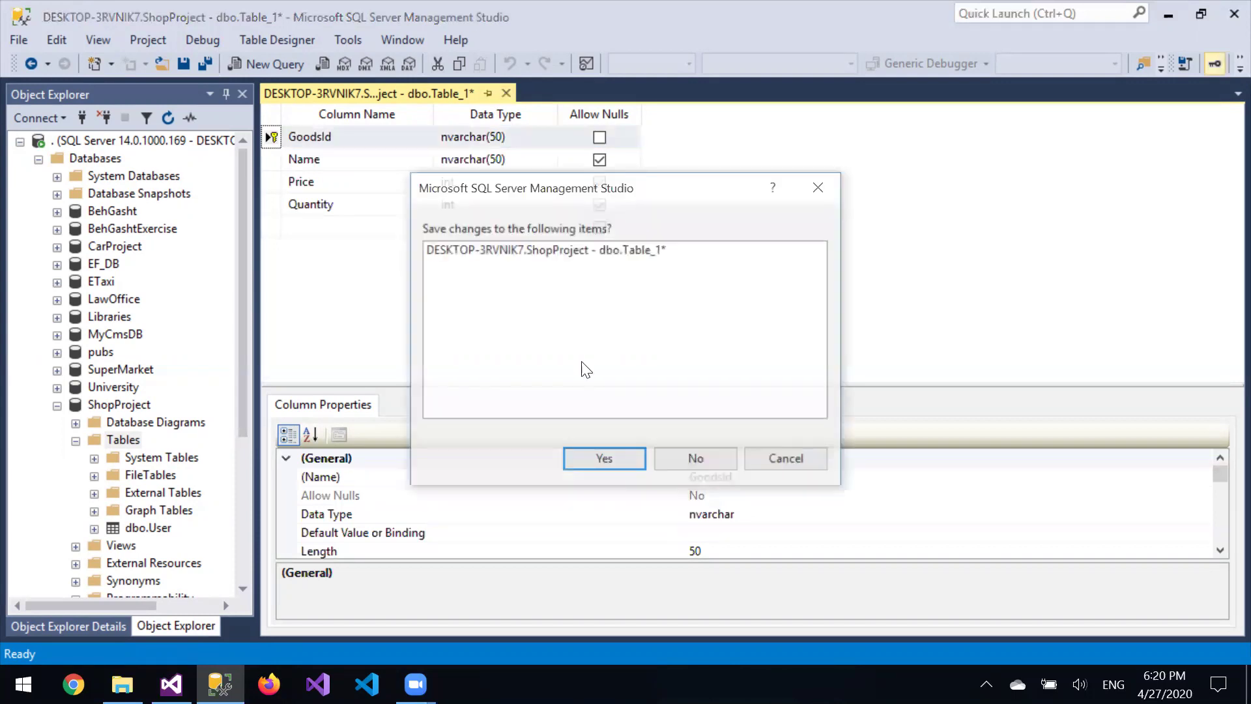
{"action": "left_click", "coordinate": [605, 459]}
{"action": "type", "text": "Goods"}
{"action": "left_click", "coordinate": [678, 365]}
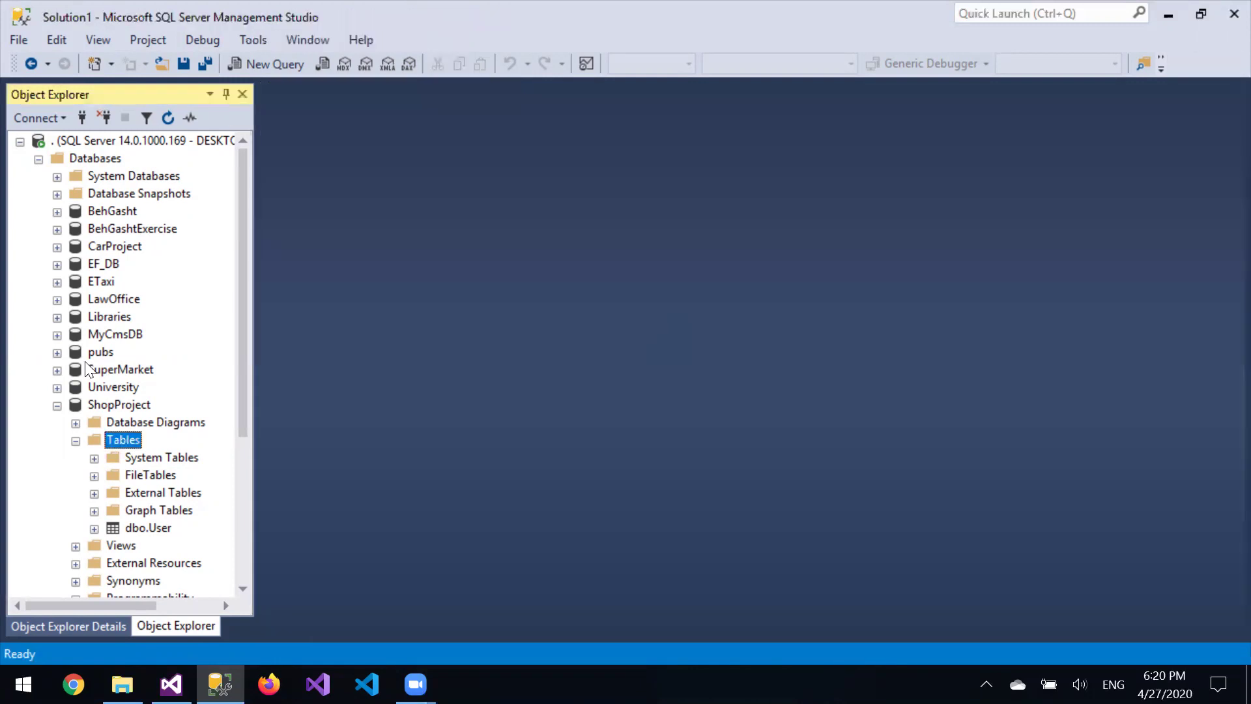
Refresh the ShopProject database and expand its Tables folder to list the saved tables
{"action": "right_click", "coordinate": [114, 404]}
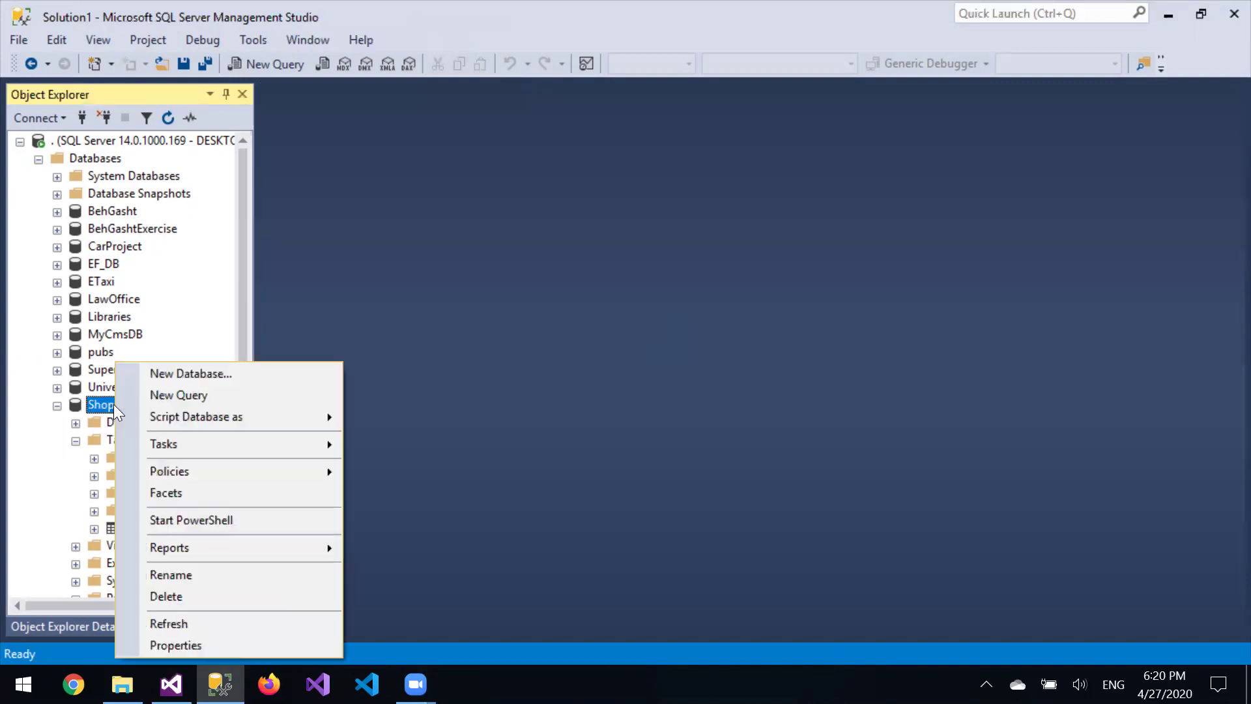
{"action": "left_click", "coordinate": [199, 623]}
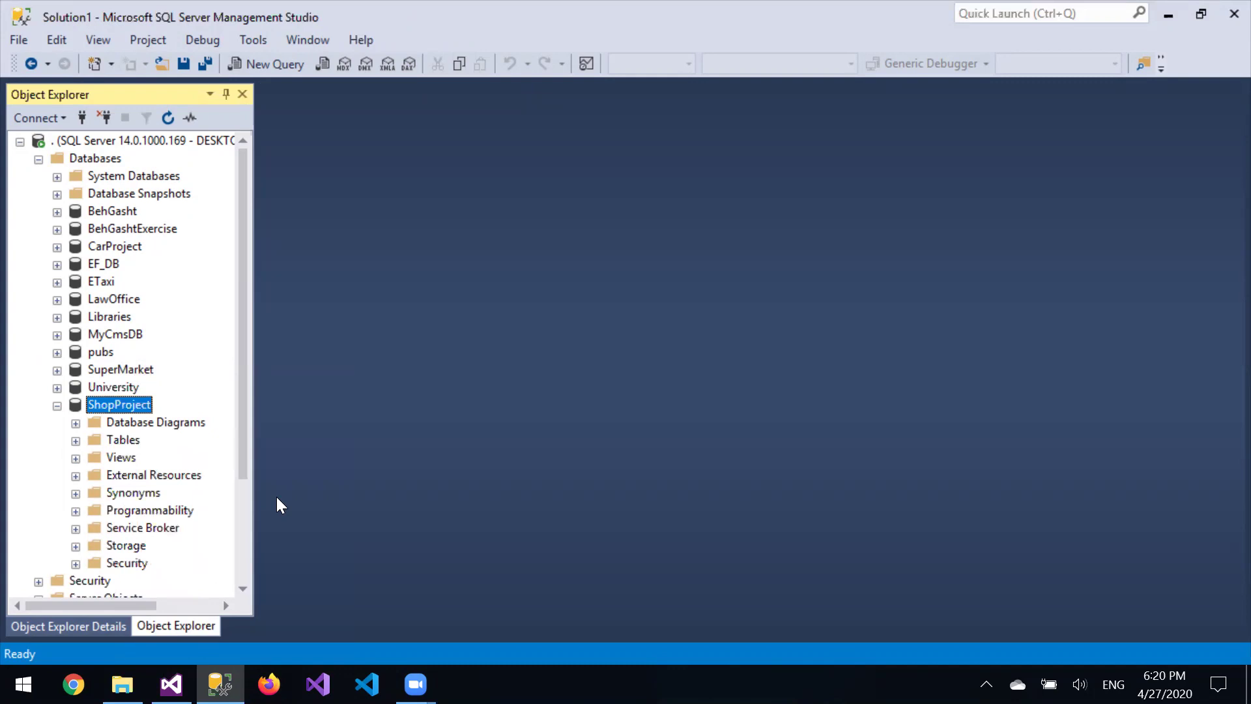
{"action": "left_click", "coordinate": [77, 441]}
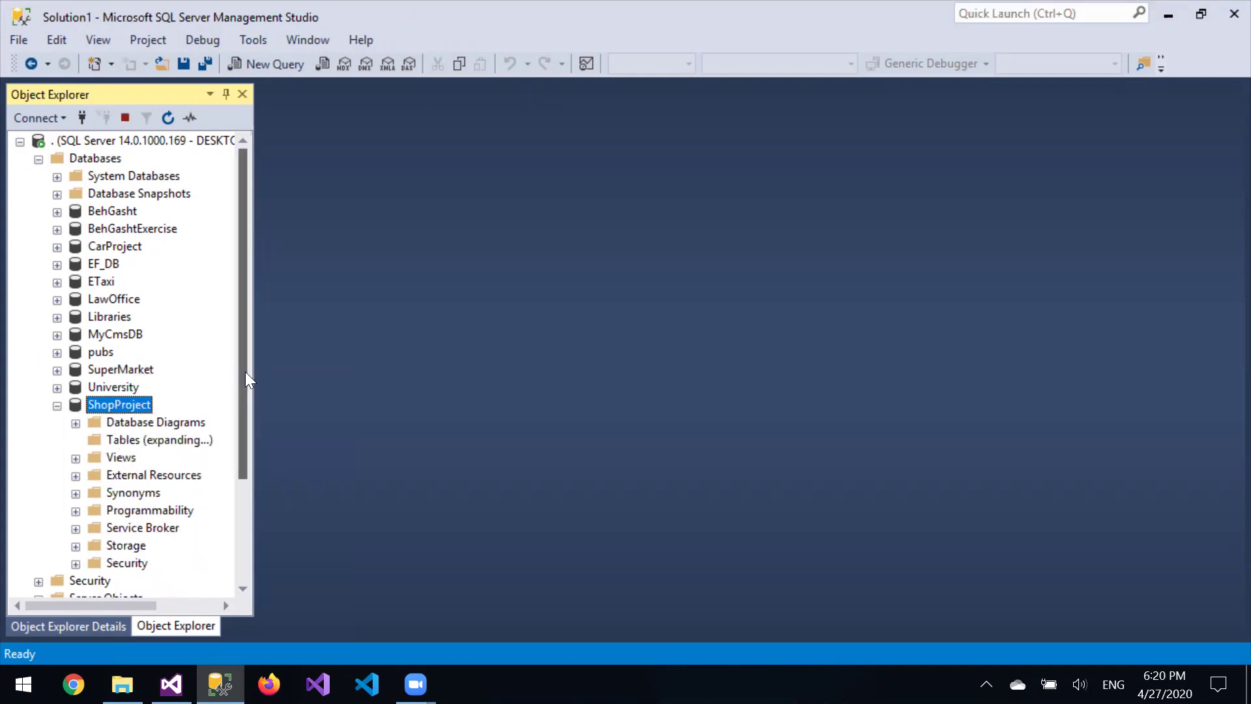
{"action": "left_click_drag", "start_coordinate": [245, 372], "coordinate": [248, 395]}
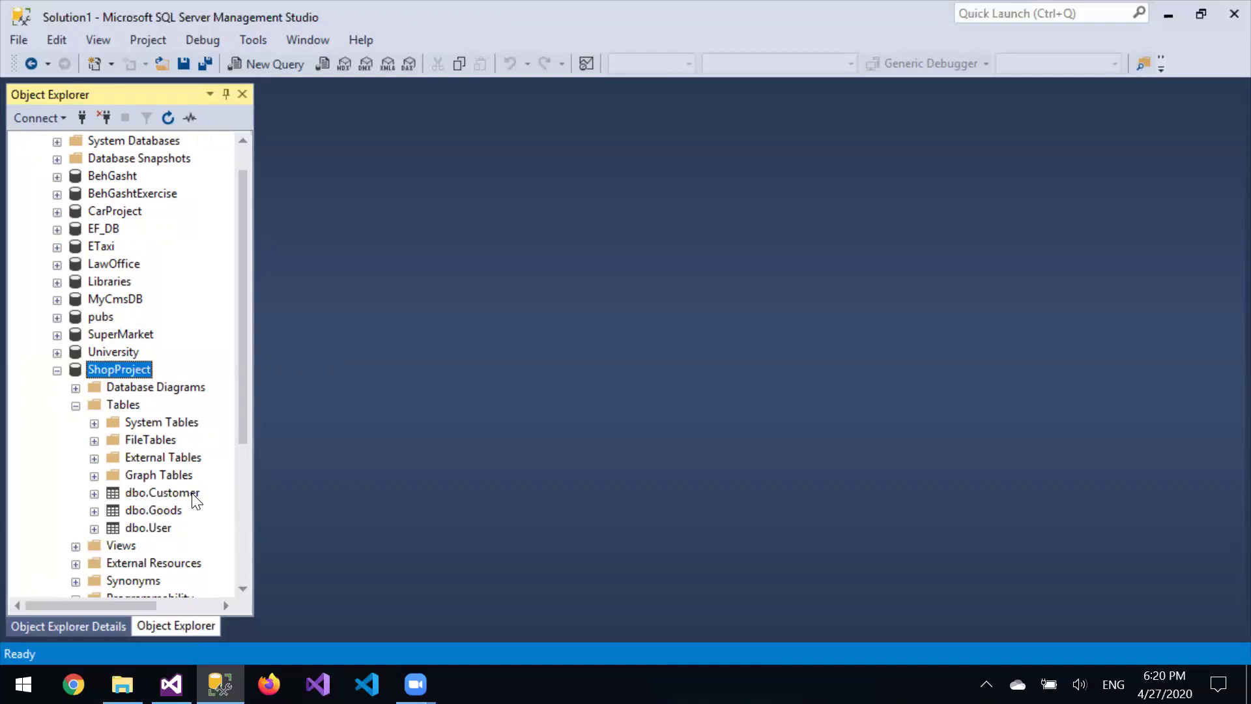
Start a new table in the ShopProject database and add a ReceiptId column with the int data type
{"action": "right_click", "coordinate": [121, 408]}
{"action": "mouse_move", "coordinate": [143, 421]}
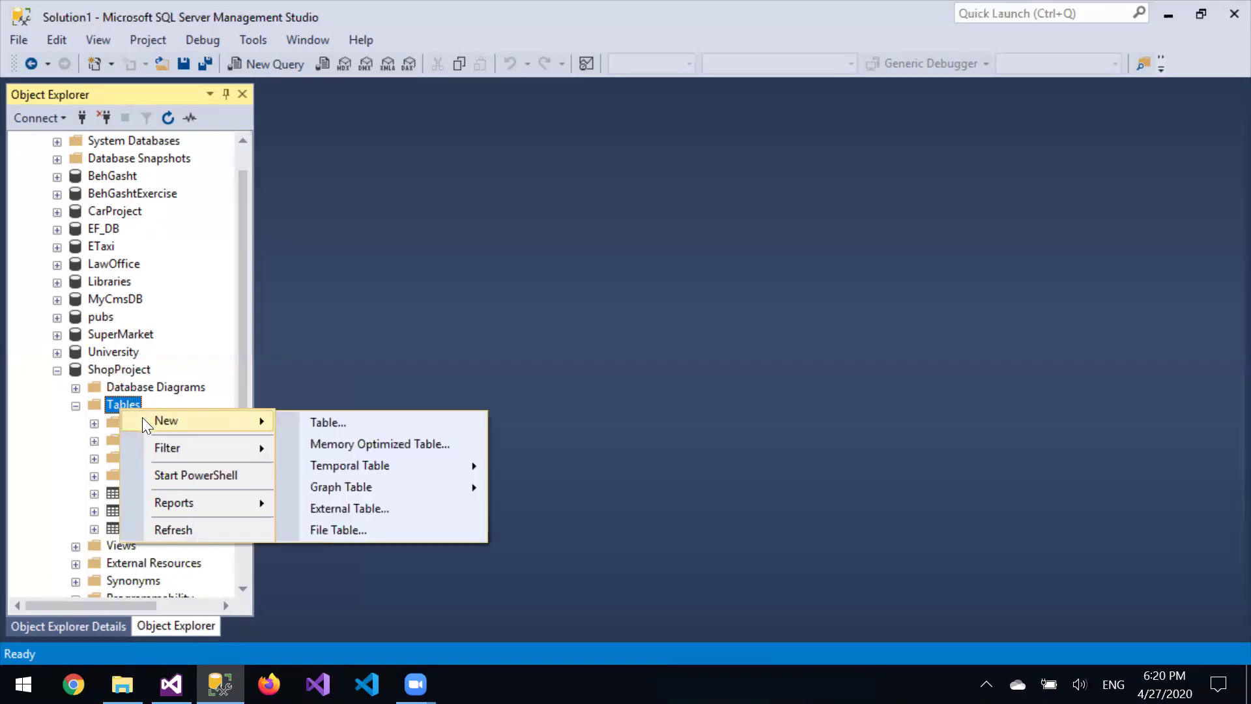
{"action": "left_click", "coordinate": [289, 419]}
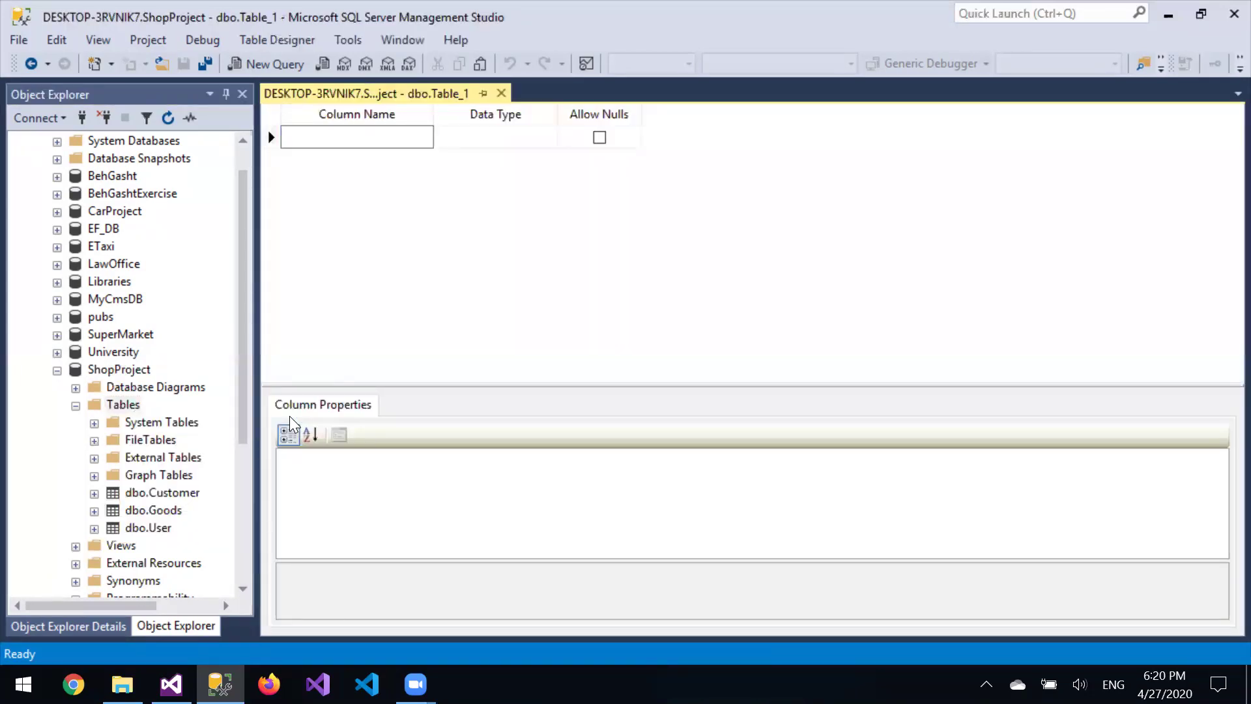
{"action": "type", "text": "ReceiptId"}
{"action": "key", "text": "Tab"}
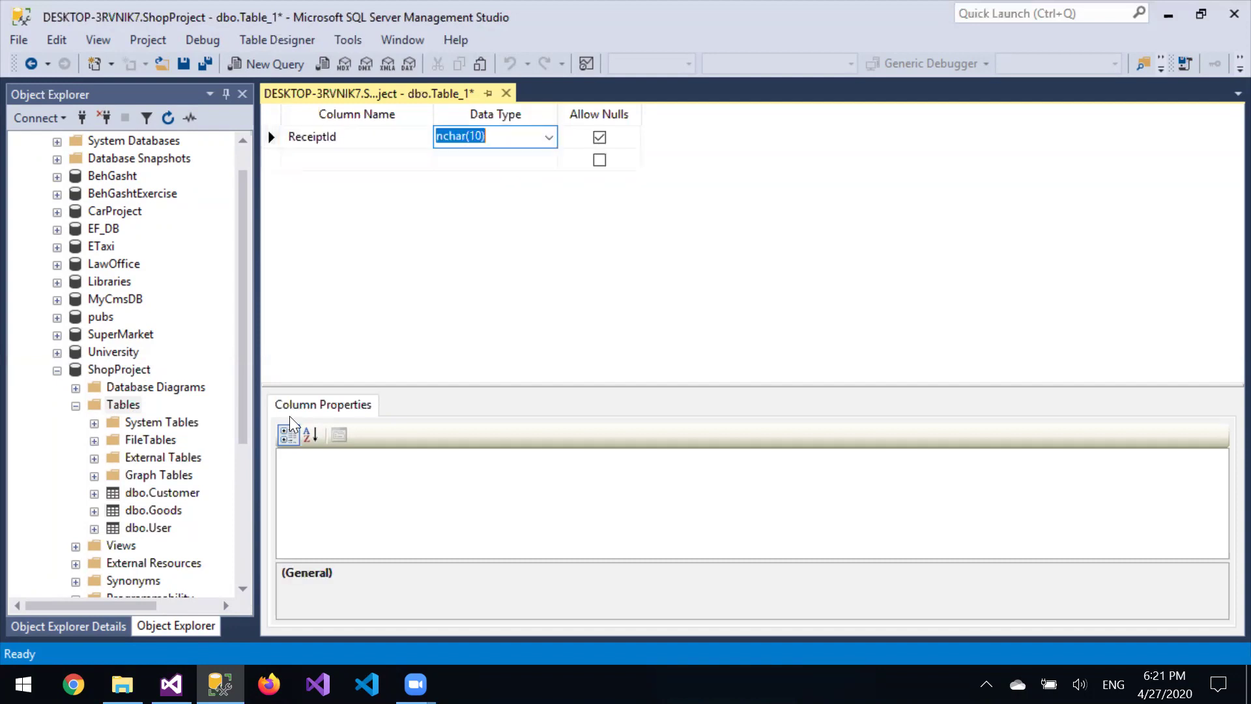
{"action": "type", "text": "nvar"}
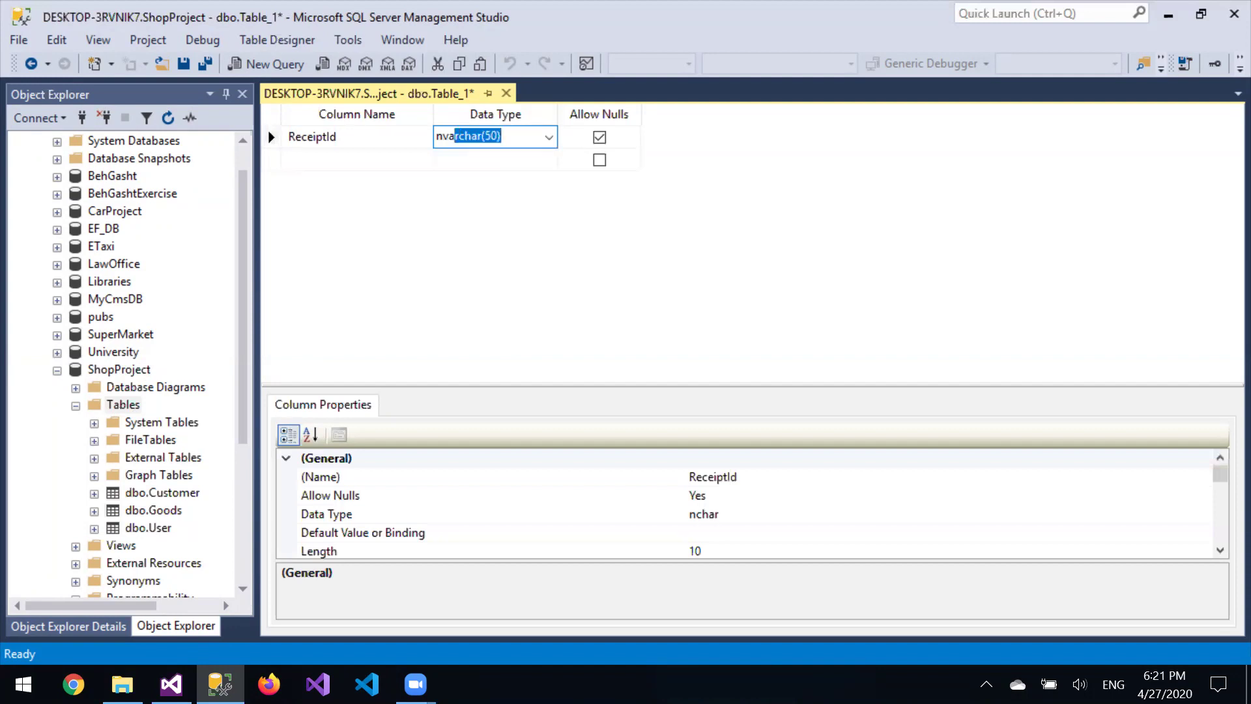
{"action": "key", "text": "BackSpace"}
{"action": "key", "text": "BackSpace"}
{"action": "key", "text": "BackSpace"}
{"action": "key", "text": "BackSpace"}
{"action": "type", "text": "int"}
{"action": "key", "text": "Tab"}
{"action": "key", "text": "Tab"}
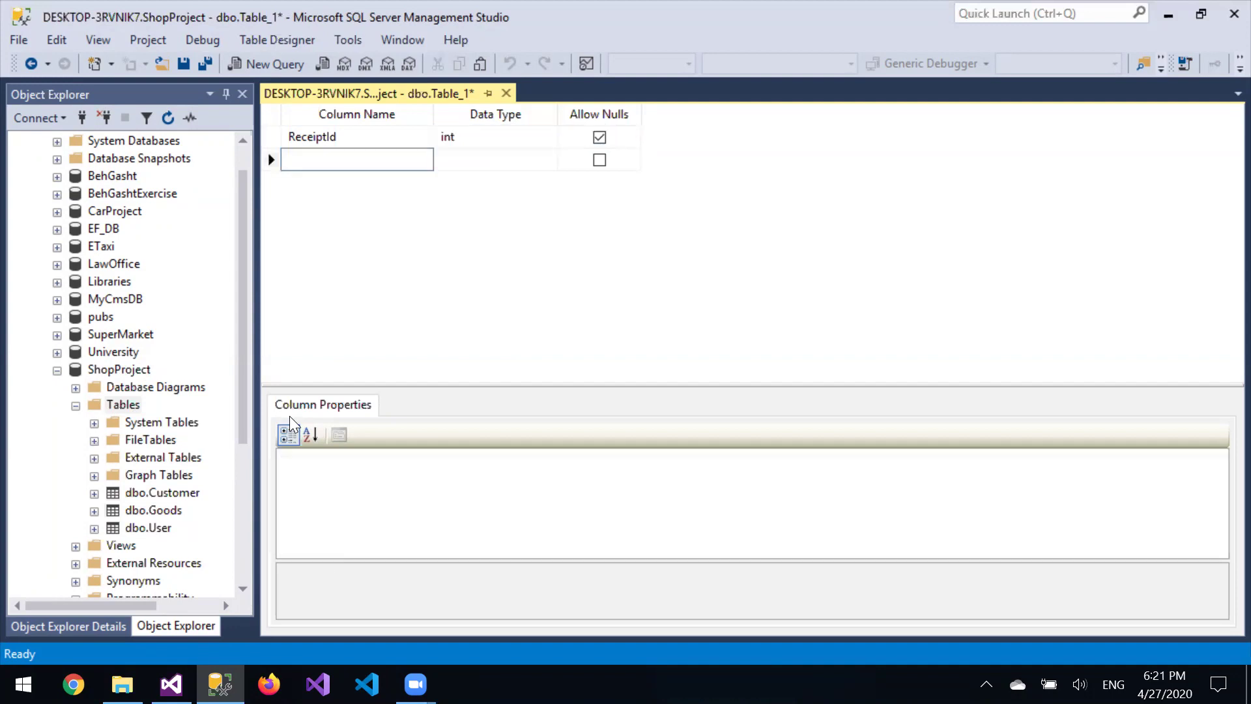
Add a UserName column below ReceiptId, and open the User table's design to check the data type of its UserName column
{"action": "type", "text": "UserName"}
{"action": "key", "text": "Tab"}
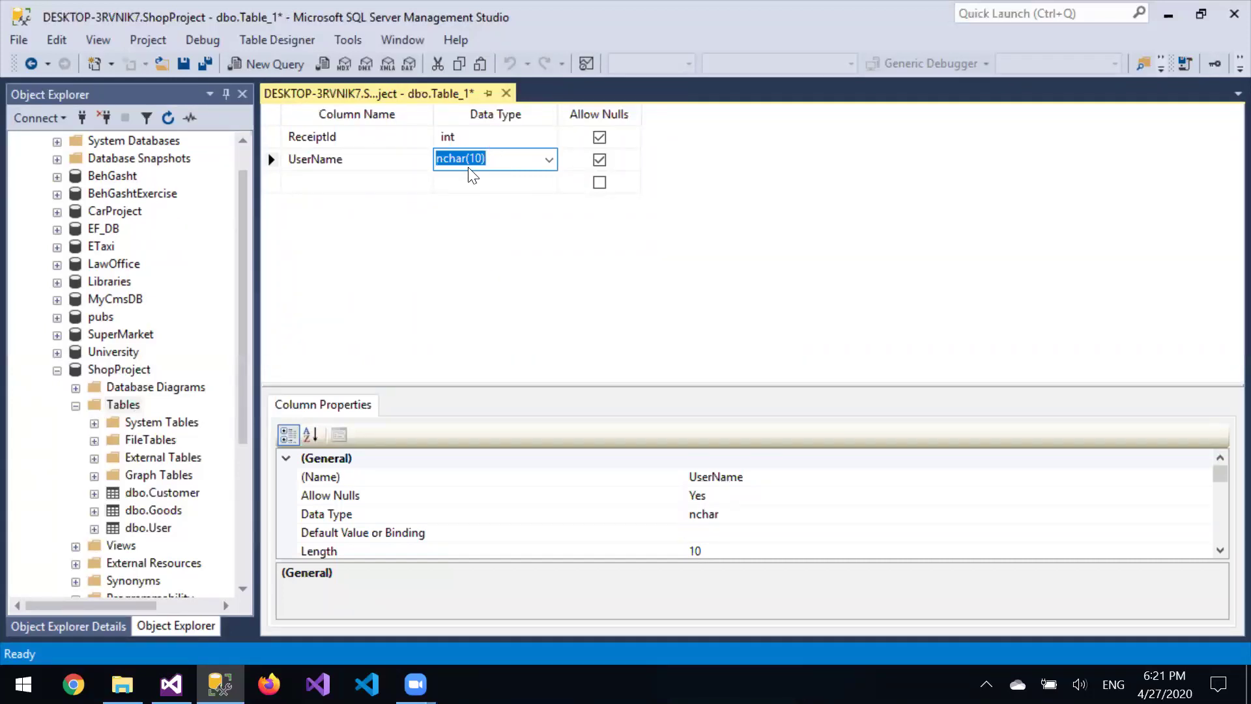
{"action": "left_click", "coordinate": [163, 531]}
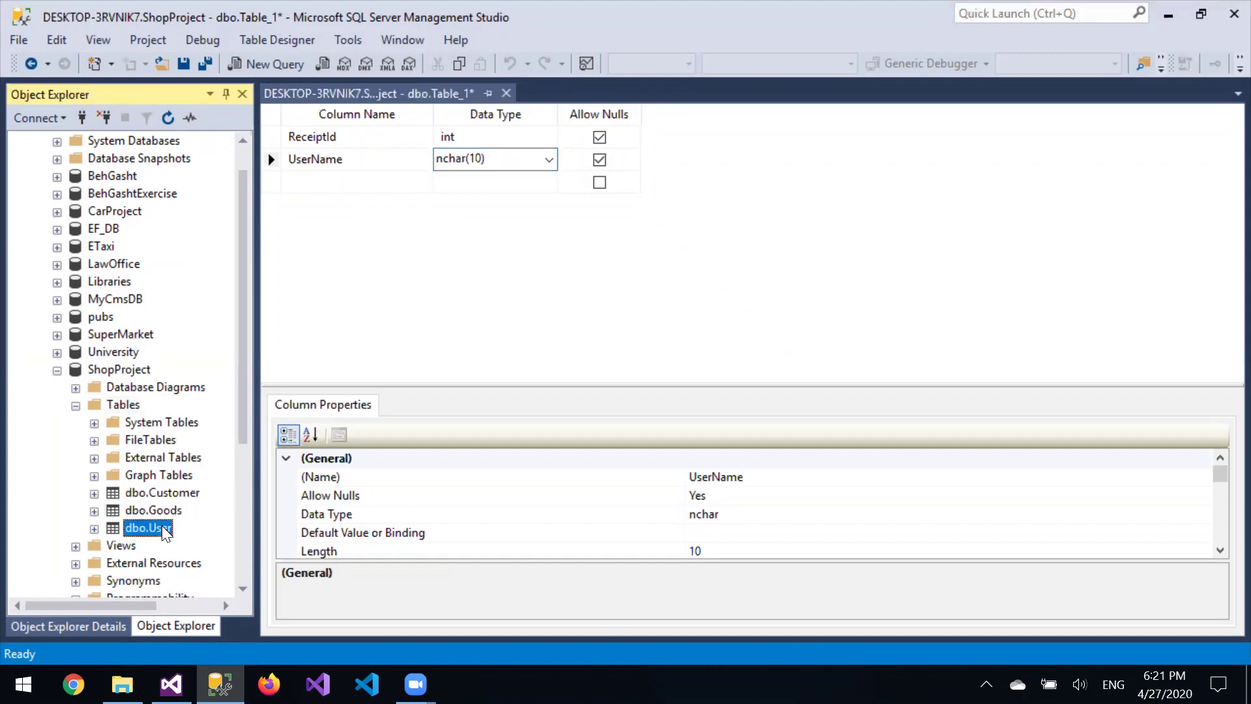
{"action": "right_click", "coordinate": [161, 533]}
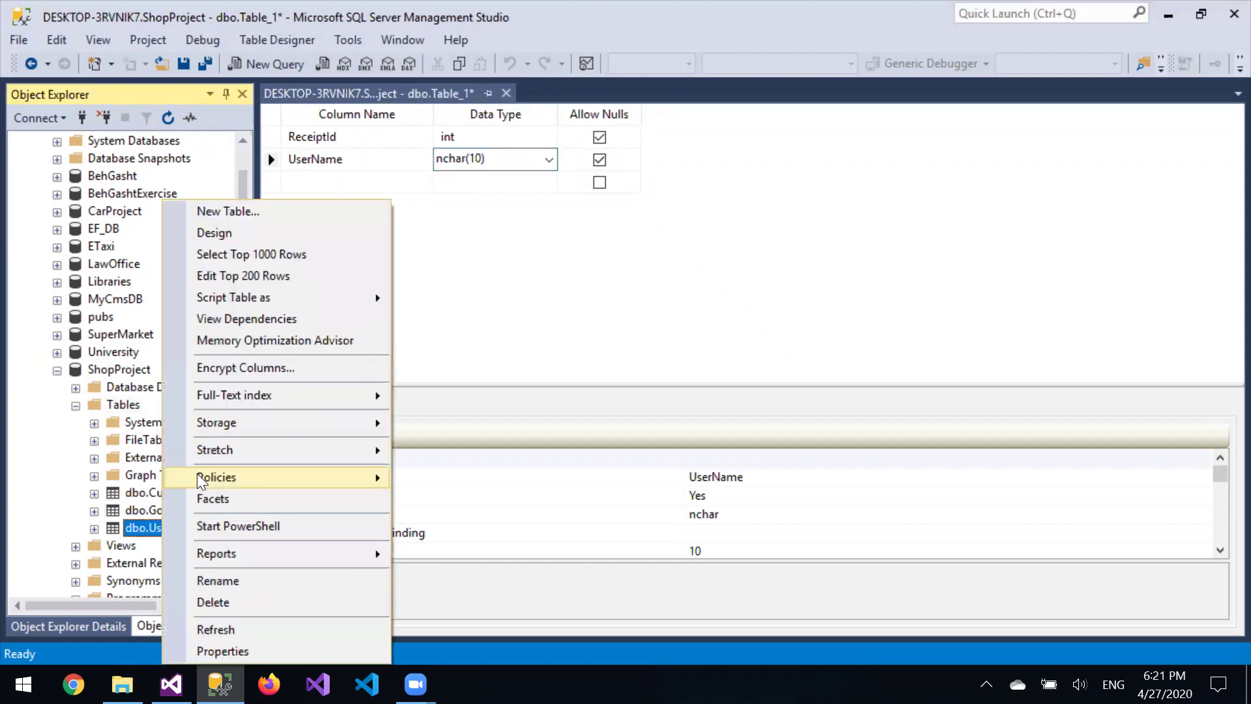
{"action": "left_click", "coordinate": [295, 242]}
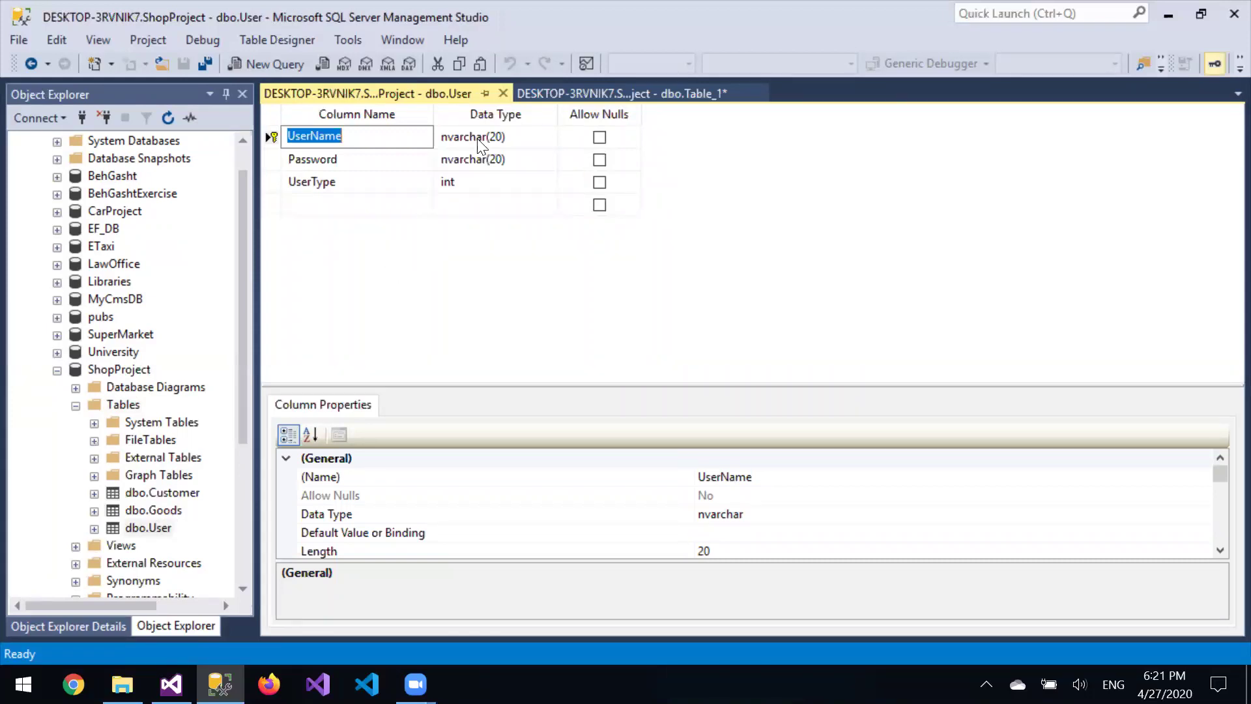
Return to the new table's design and set the UserName column's data type to nvarchar(20)
{"action": "left_click", "coordinate": [619, 93]}
{"action": "mouse_move", "coordinate": [502, 159]}
{"action": "left_mouse_down"}
{"action": "mouse_move", "coordinate": [448, 159]}
{"action": "mouse_move", "coordinate": [499, 159]}
{"action": "left_mouse_up"}
{"action": "left_click", "coordinate": [500, 159]}
{"action": "key", "text": "Left"}
{"action": "key", "text": "Left"}
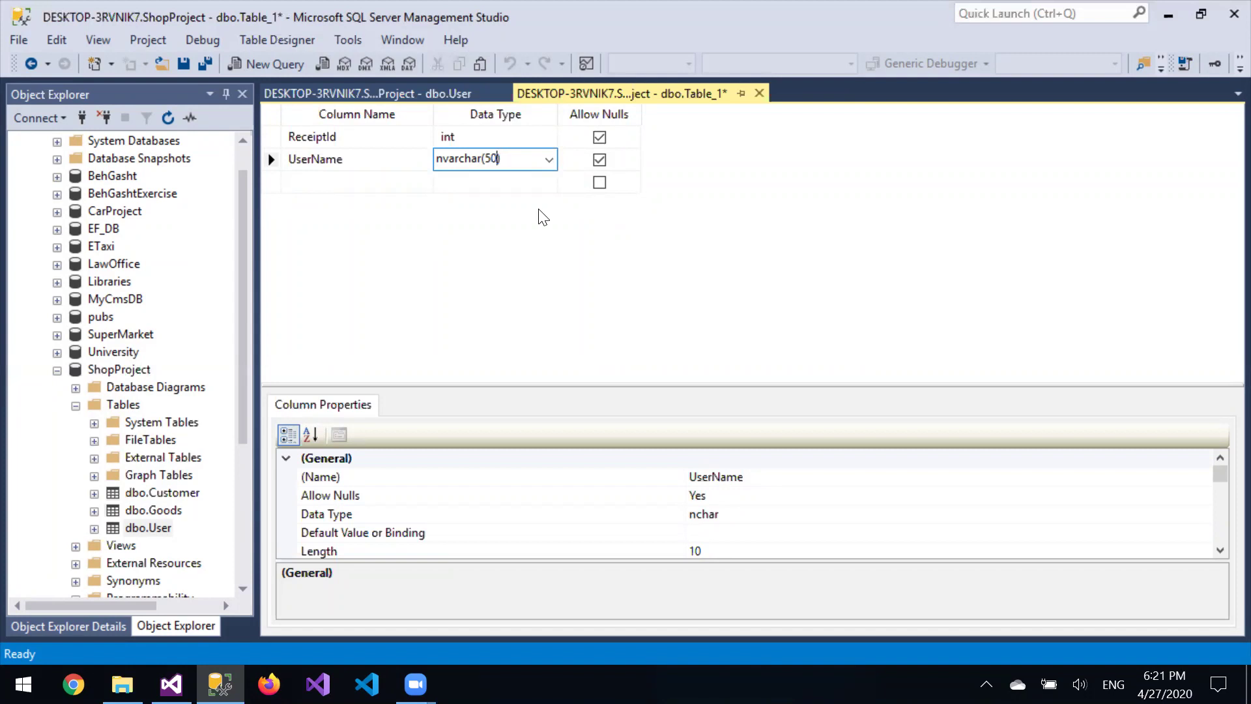
{"action": "key", "text": "BackSpace"}
{"action": "type", "text": "2"}
Add a CustomerId column below UserName in the new table
{"action": "left_click", "coordinate": [334, 185]}
{"action": "type", "text": "Co"}
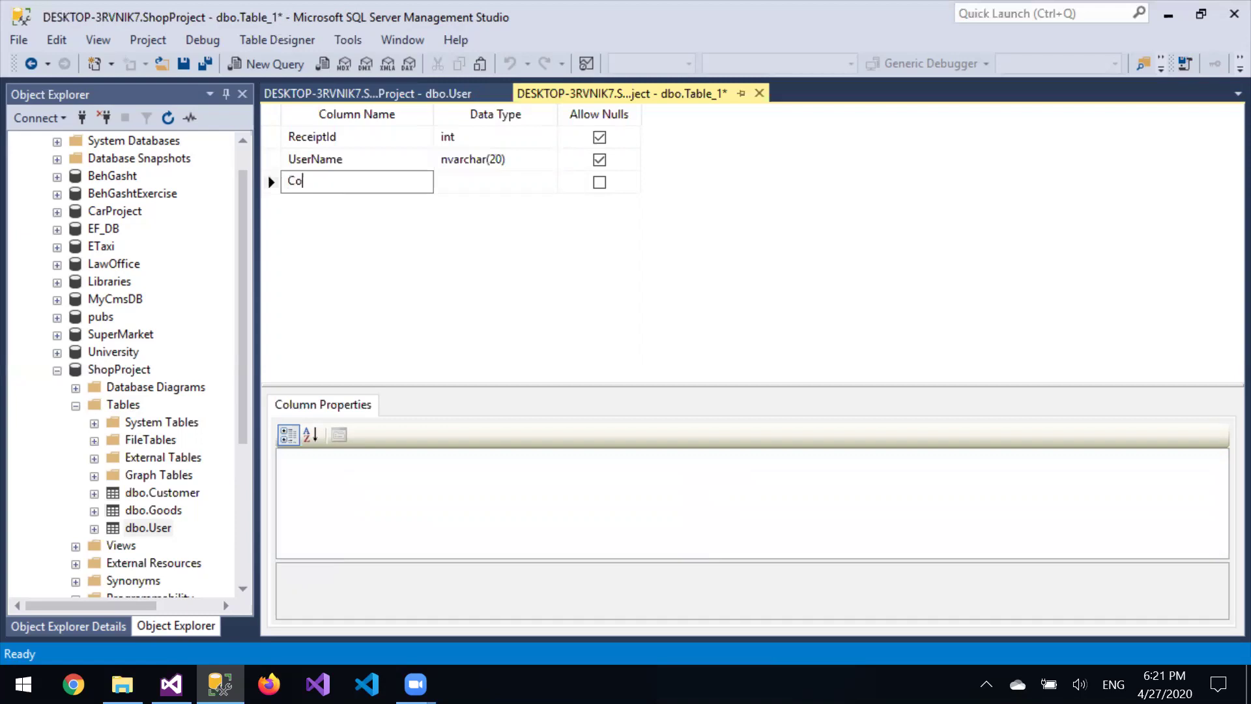
{"action": "key", "text": "BackSpace"}
{"action": "type", "text": "ustomerId"}
{"action": "key", "text": "Tab"}
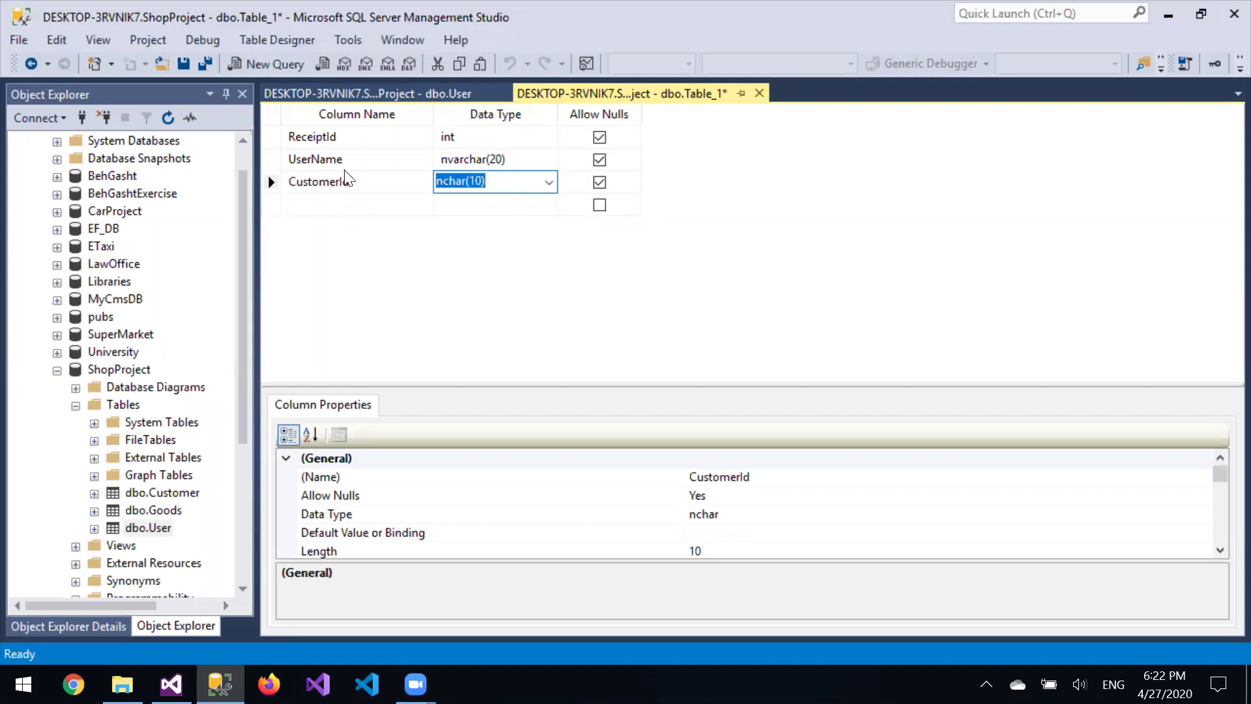
Check the CustomerId data type in the Customer table's design, close that design and set the new table's CustomerId column to int
{"action": "right_click", "coordinate": [172, 494]}
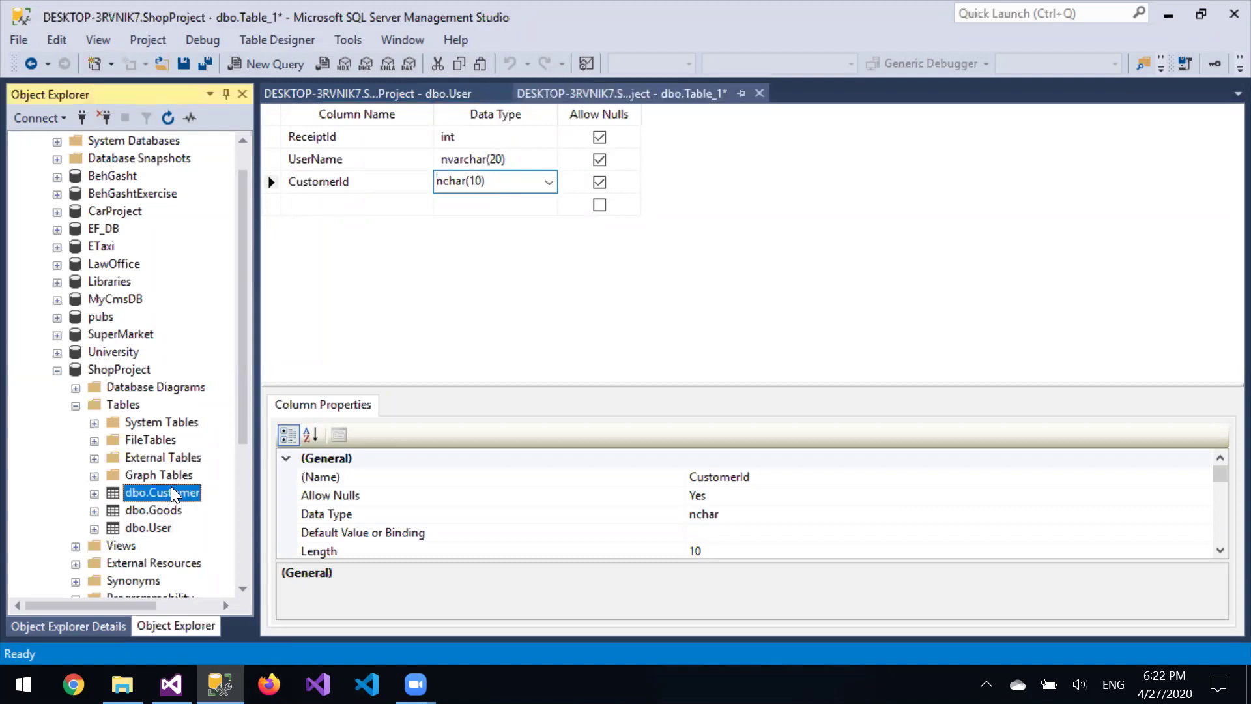
{"action": "left_click", "coordinate": [281, 236]}
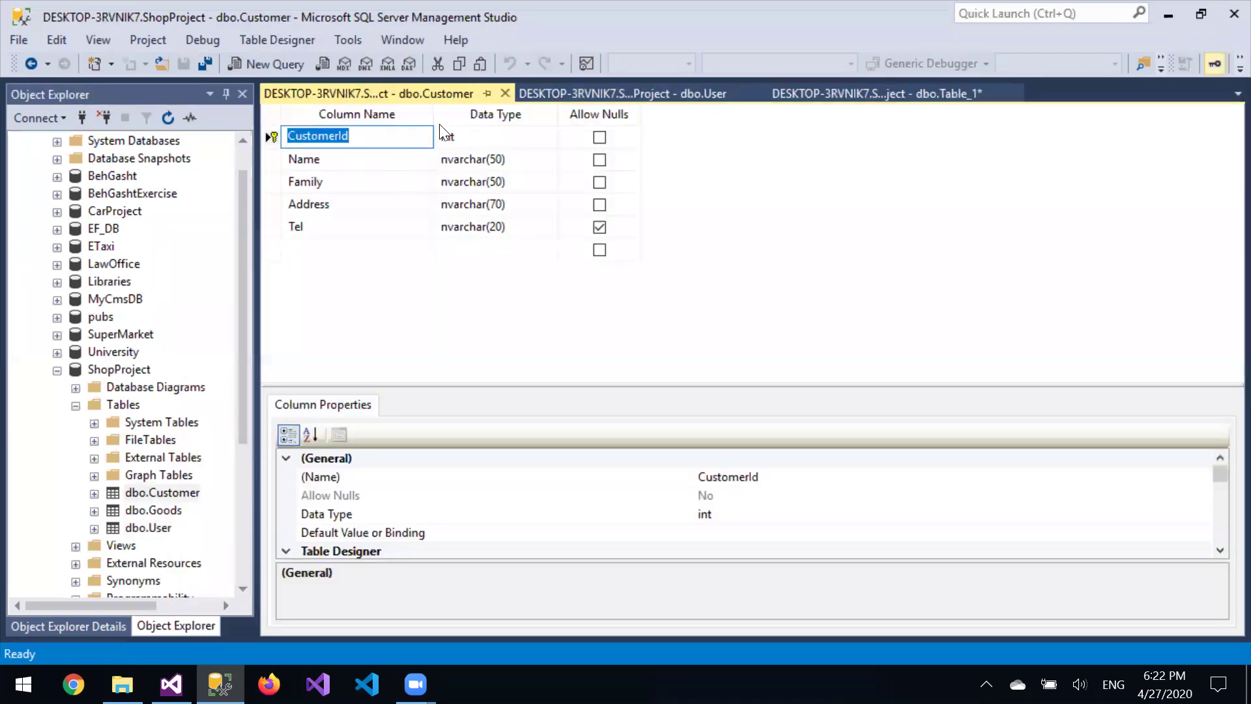
{"action": "left_click", "coordinate": [506, 92]}
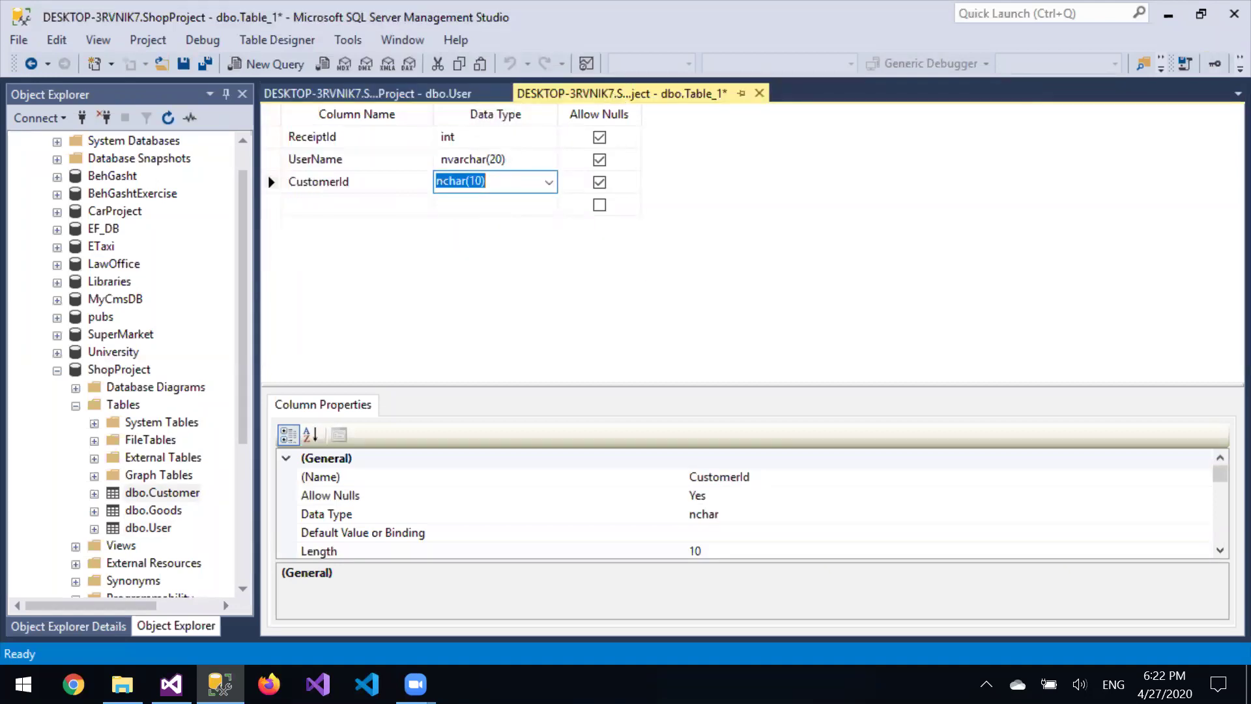
{"action": "type", "text": "int"}
{"action": "key", "text": "Tab"}
{"action": "key", "text": "Tab"}
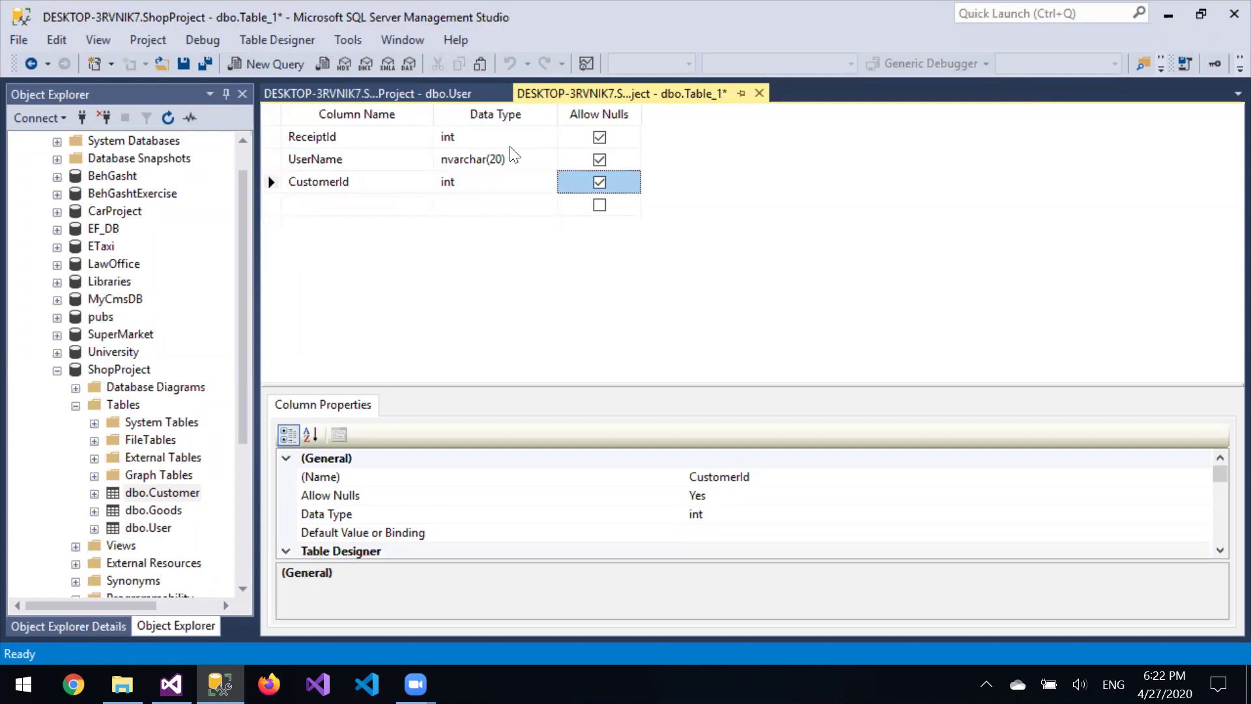
Add a DateOfPurchase column with the date data type below CustomerId
{"action": "type", "text": "Date"}
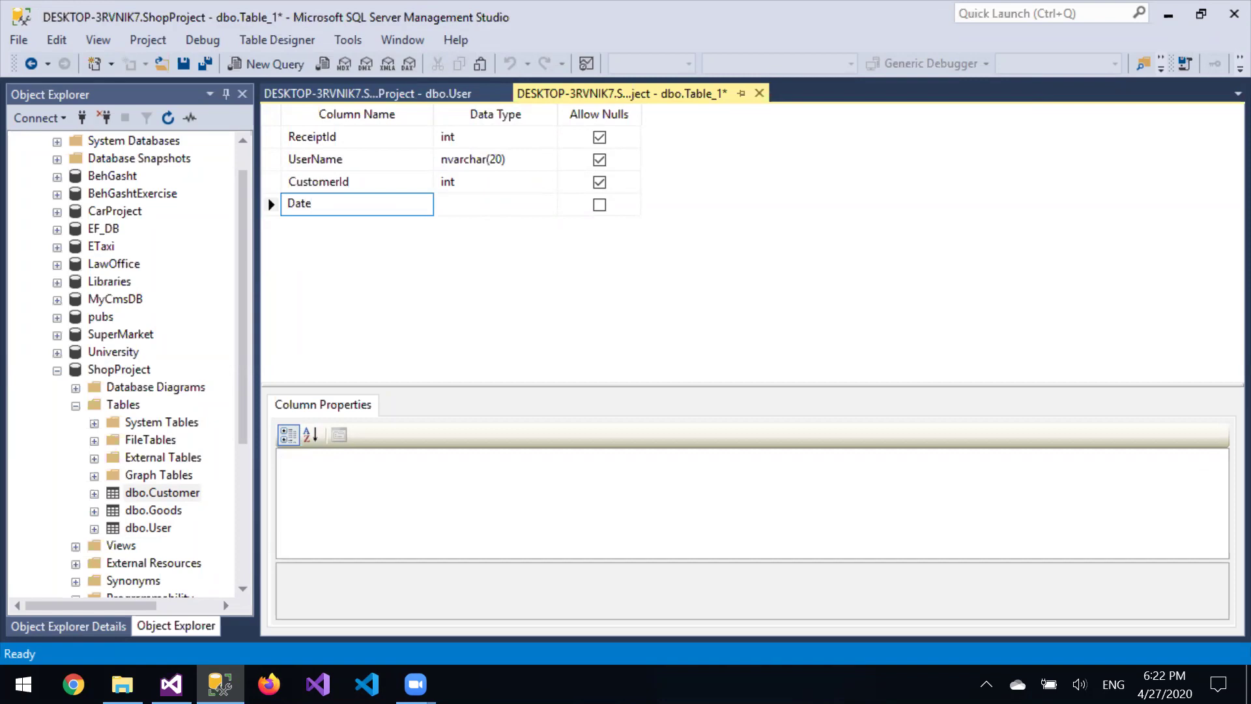
{"action": "type", "text": "OfPurchase"}
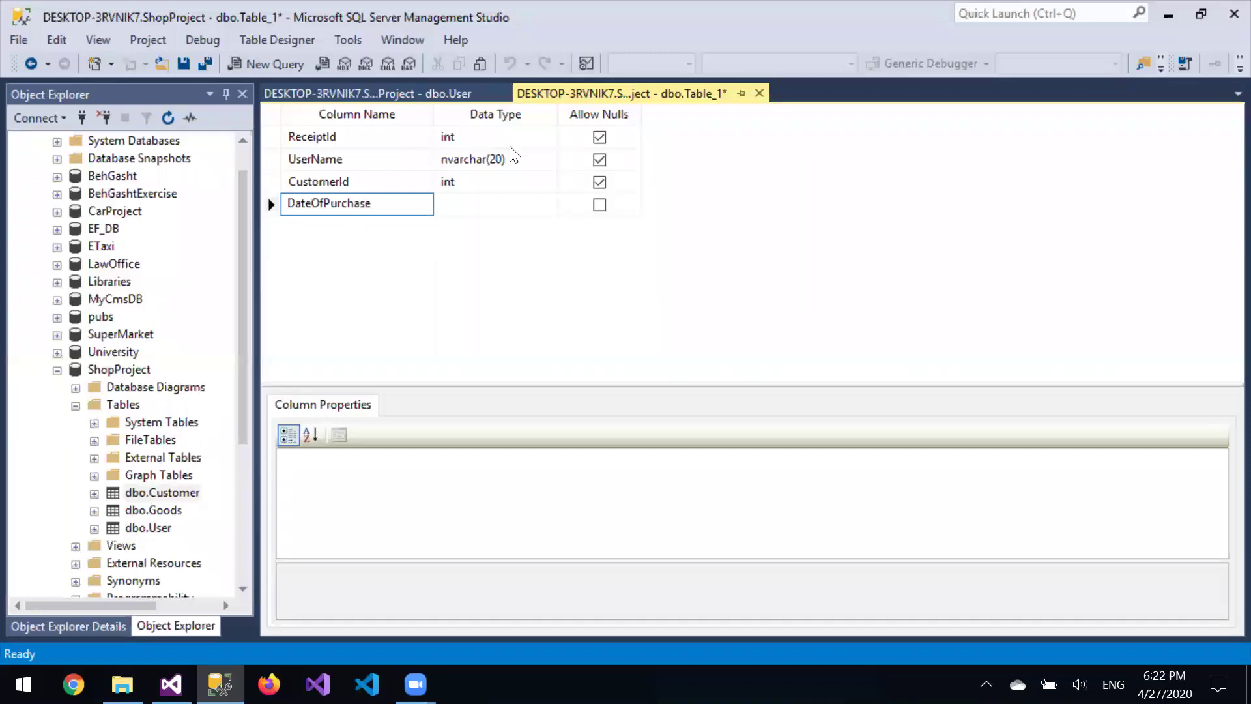
{"action": "key", "text": "Tab"}
{"action": "type", "text": "date"}
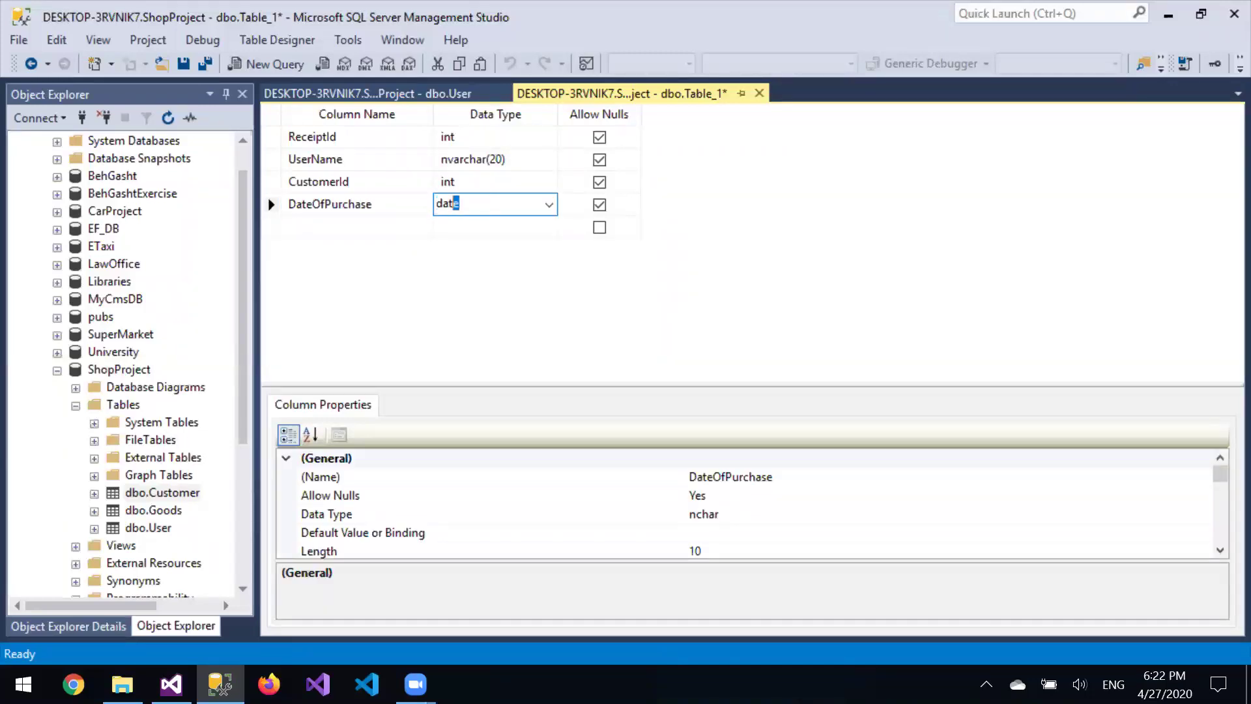
{"action": "key", "text": "Tab"}
{"action": "key", "text": "Tab"}
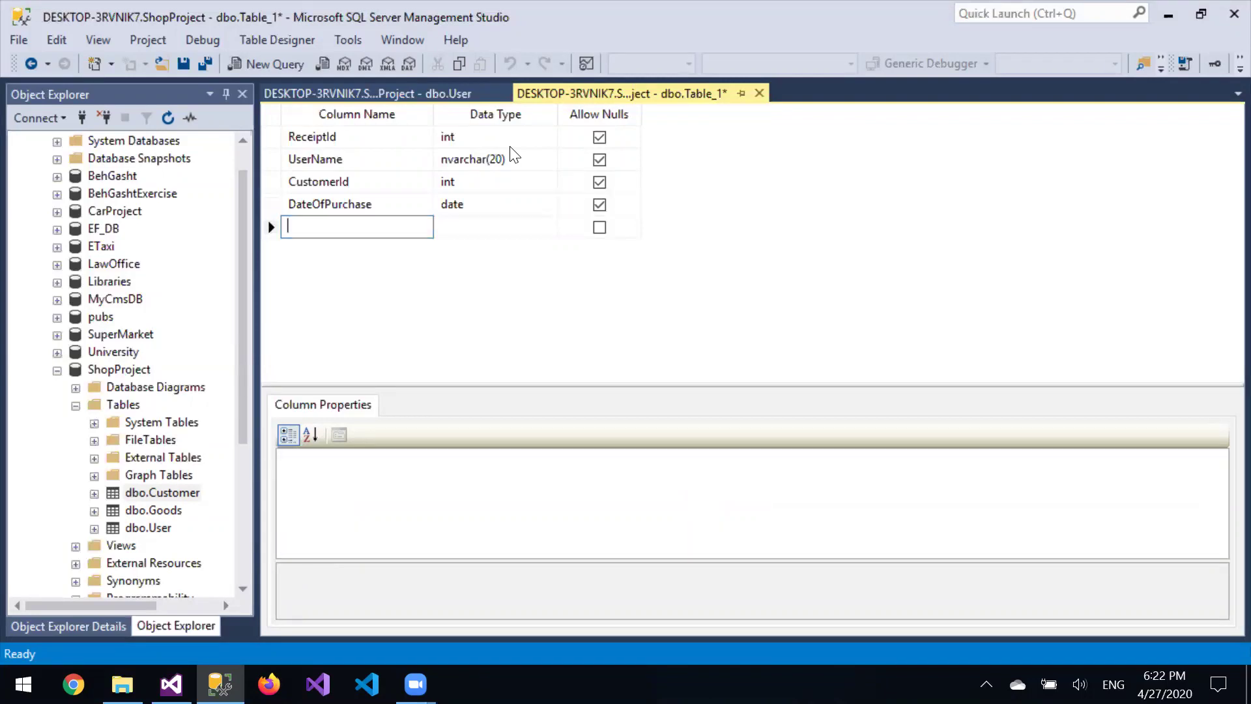
Add a TimeOfPurchase column with the date data type below DateOfPurchase
{"action": "type", "text": "TimeOfPurchase"}
{"action": "key", "text": "Tab"}
{"action": "type", "text": "da"}
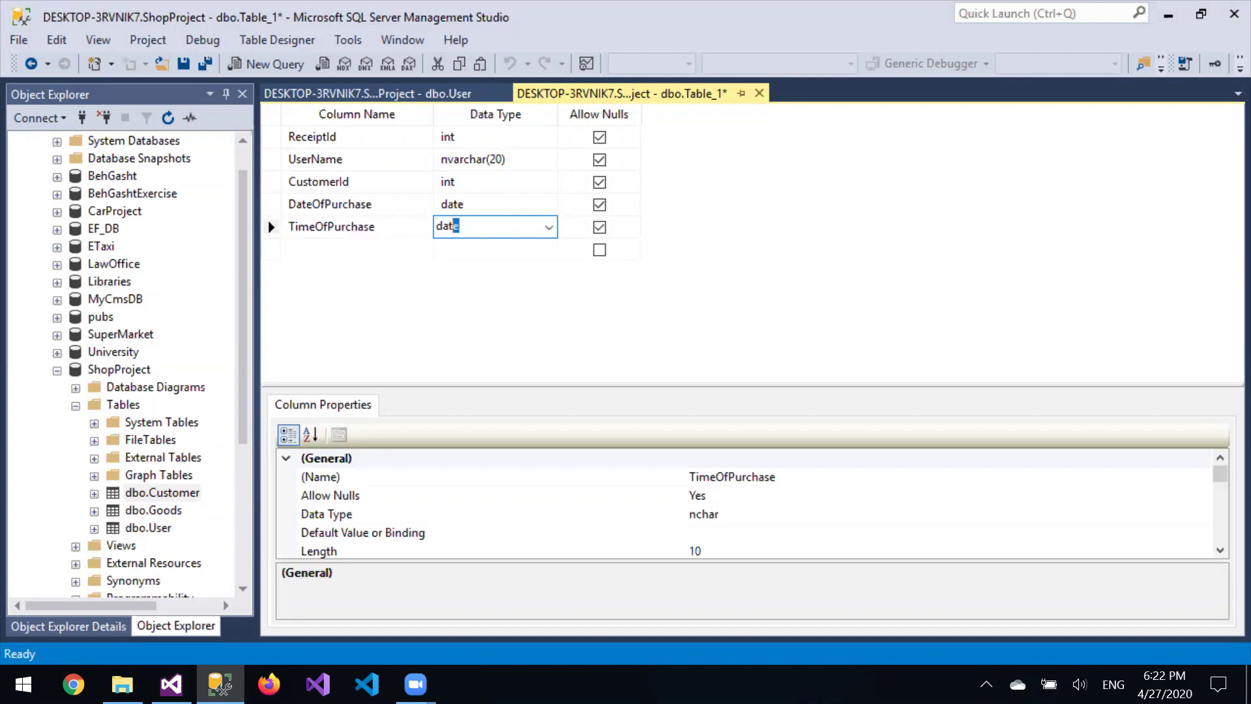
{"action": "type", "text": "t"}
{"action": "key", "text": "Tab"}
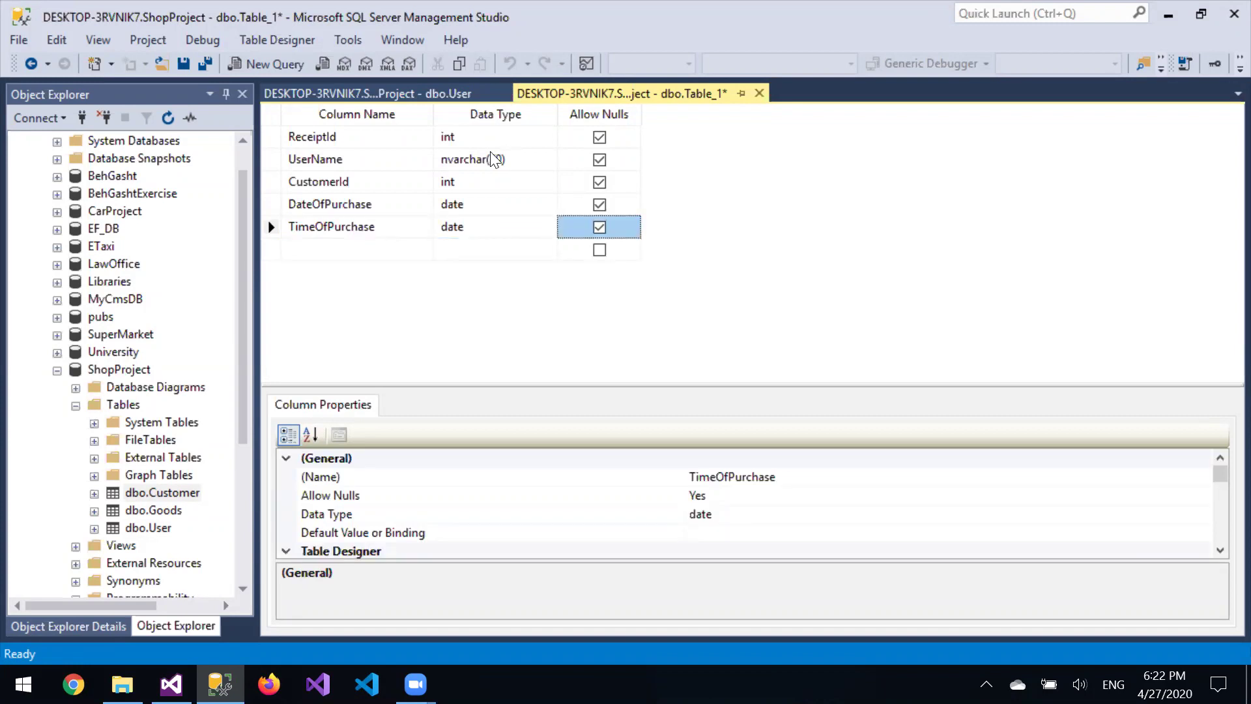
{"action": "key", "text": "Tab"}
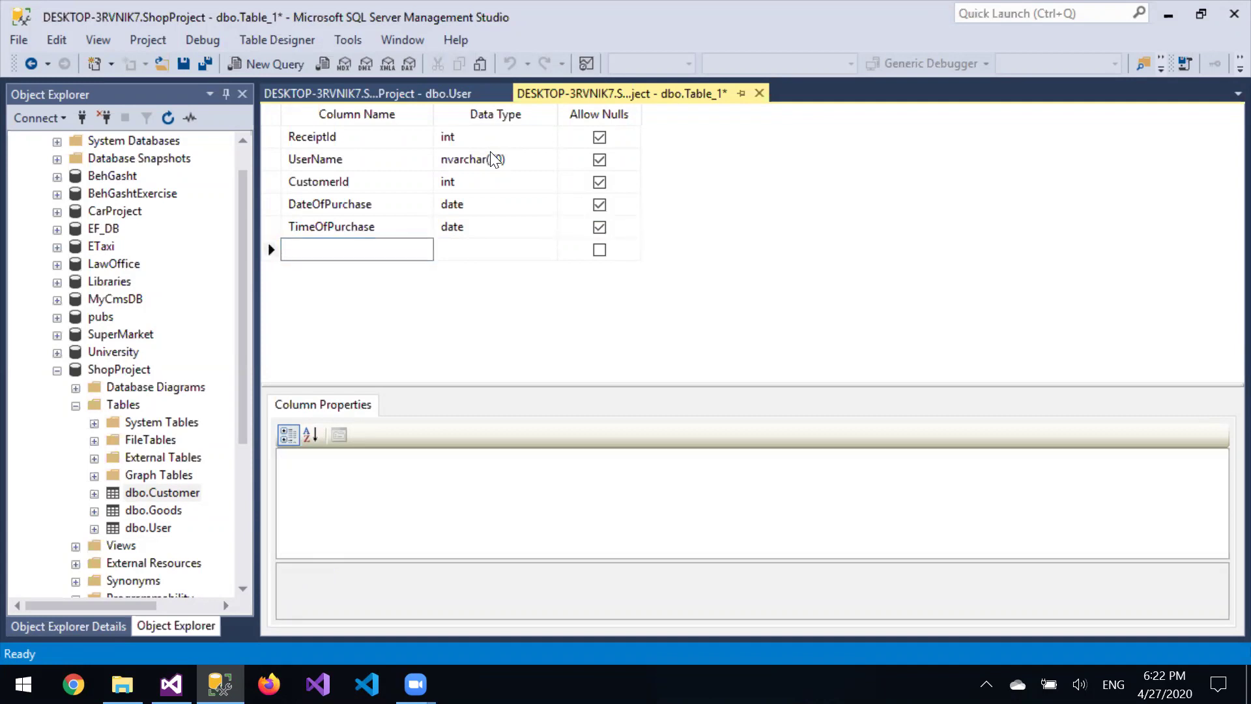
Add a SumPrice column with the int data type below TimeOfPurchase
{"action": "type", "text": "SumPrice"}
{"action": "key", "text": "Tab"}
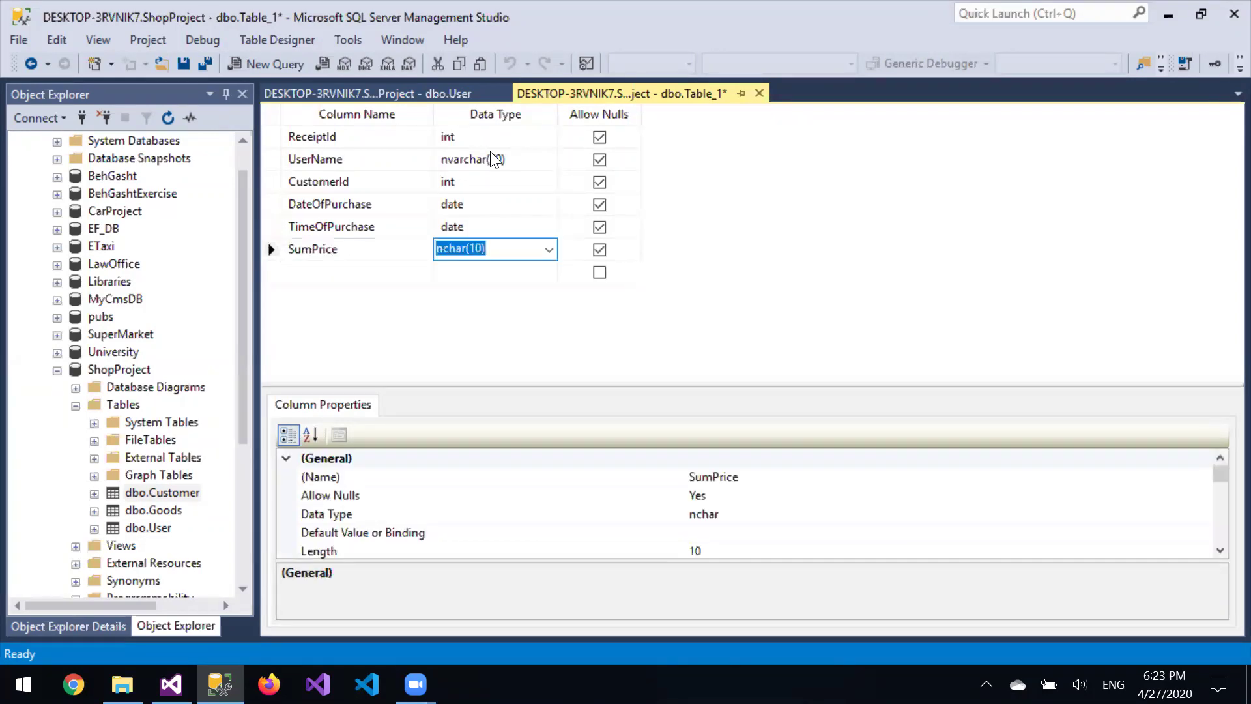
{"action": "type", "text": "int"}
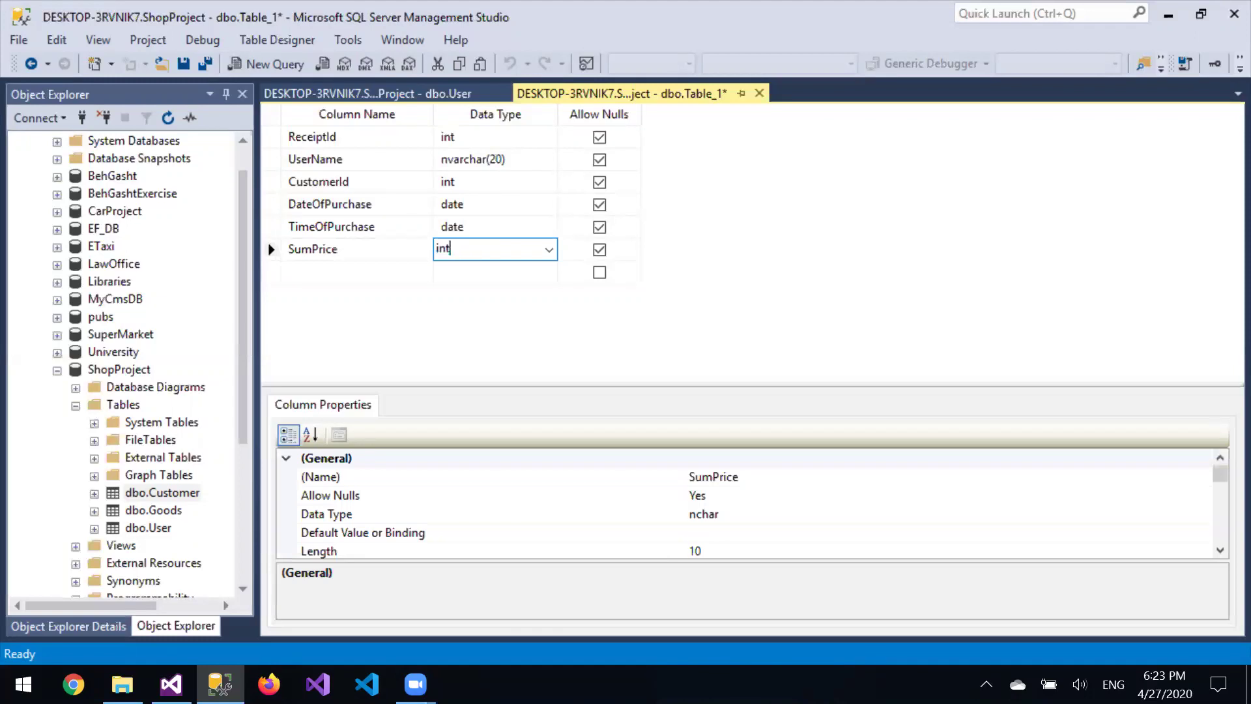
{"action": "key", "text": "Tab"}
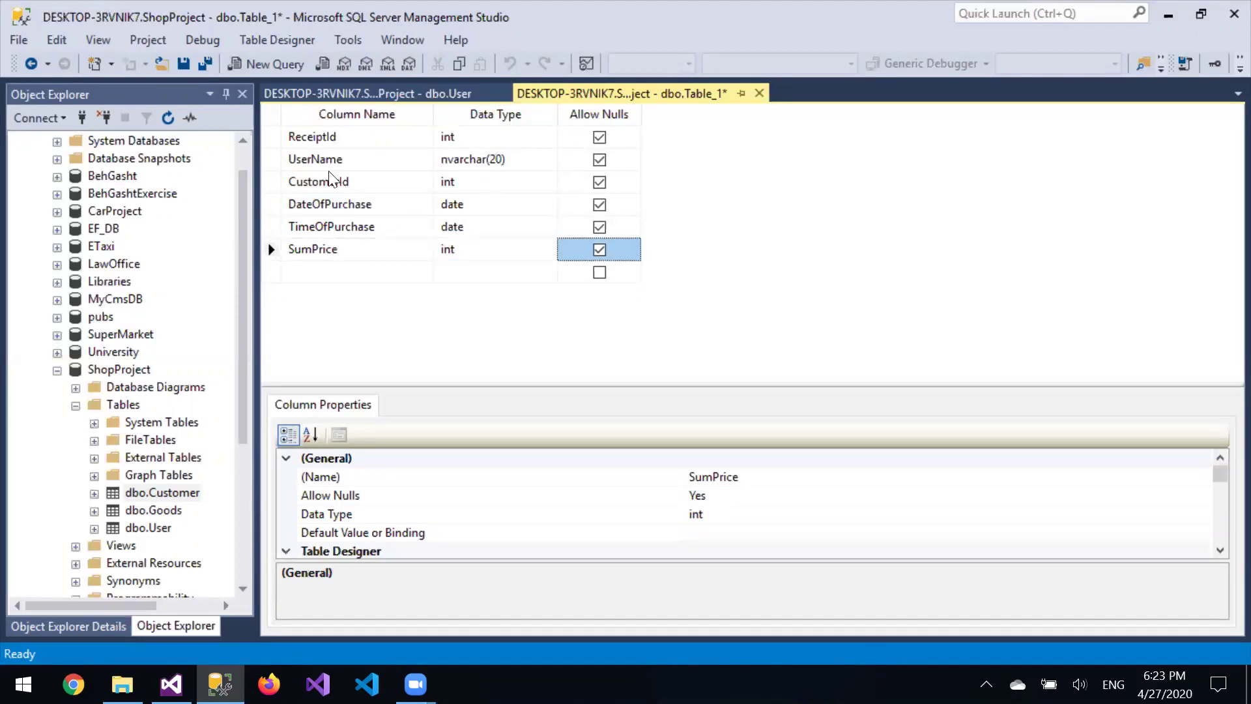
Make ReceiptId the primary key, and close the design saving the table as Receipt
{"action": "left_click", "coordinate": [278, 138]}
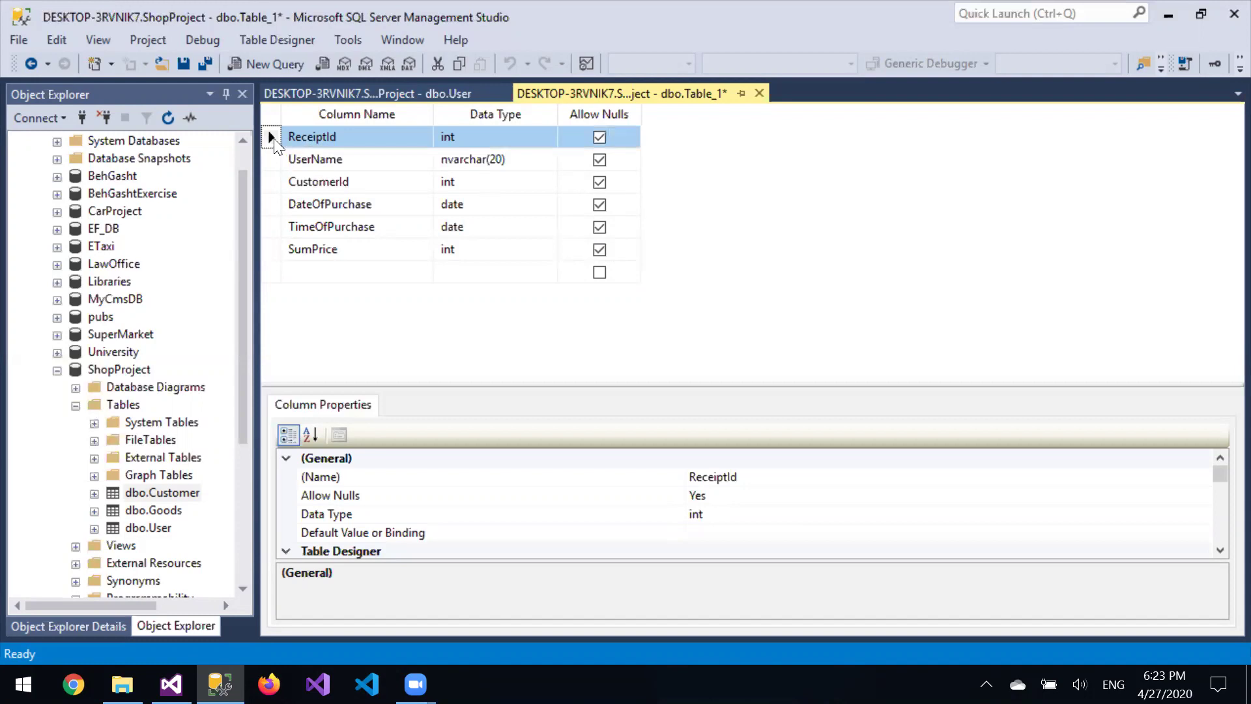
{"action": "right_click", "coordinate": [271, 139]}
{"action": "left_click", "coordinate": [272, 154]}
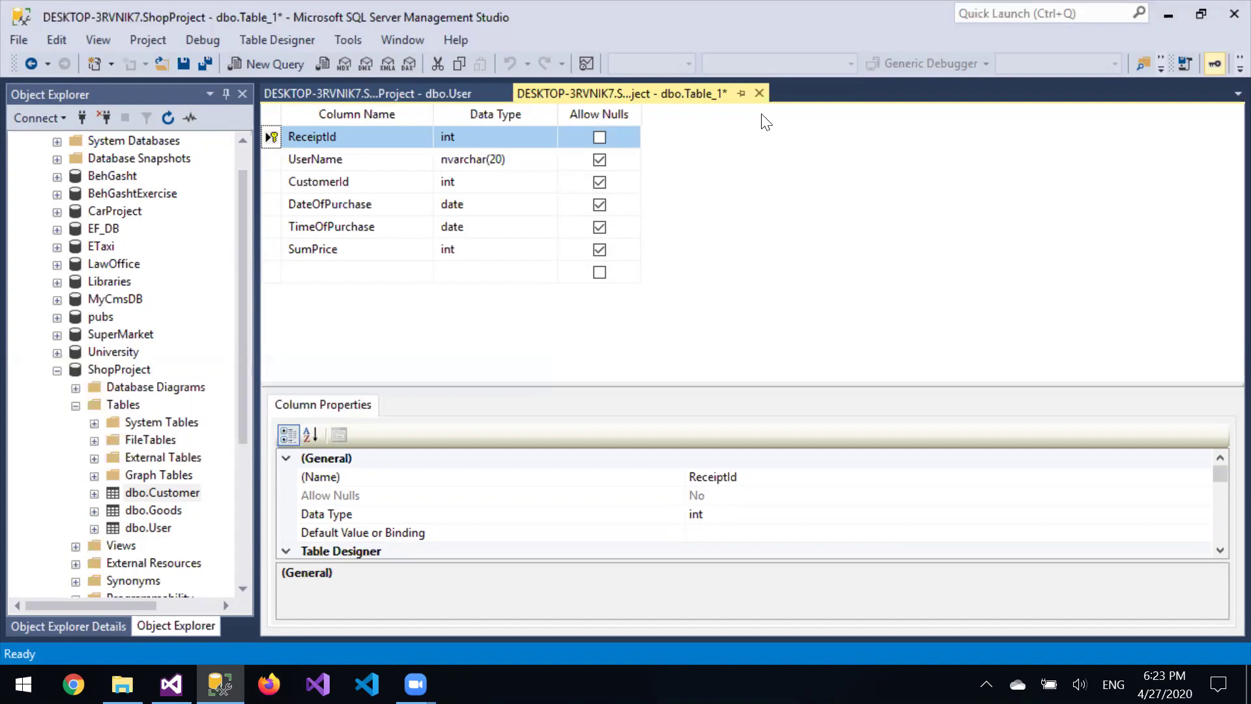
{"action": "left_click", "coordinate": [760, 93]}
{"action": "left_click", "coordinate": [605, 457]}
{"action": "type", "text": "Rec"}
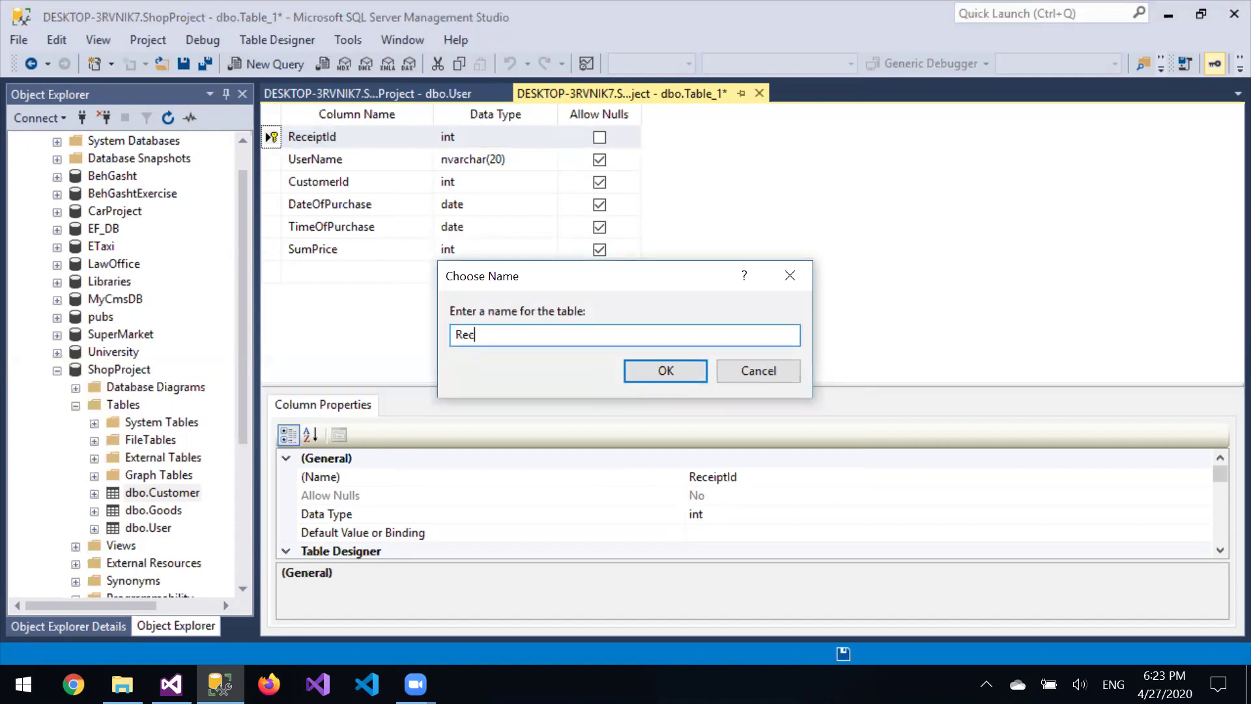
{"action": "type", "text": "eipt"}
{"action": "left_click", "coordinate": [663, 370]}
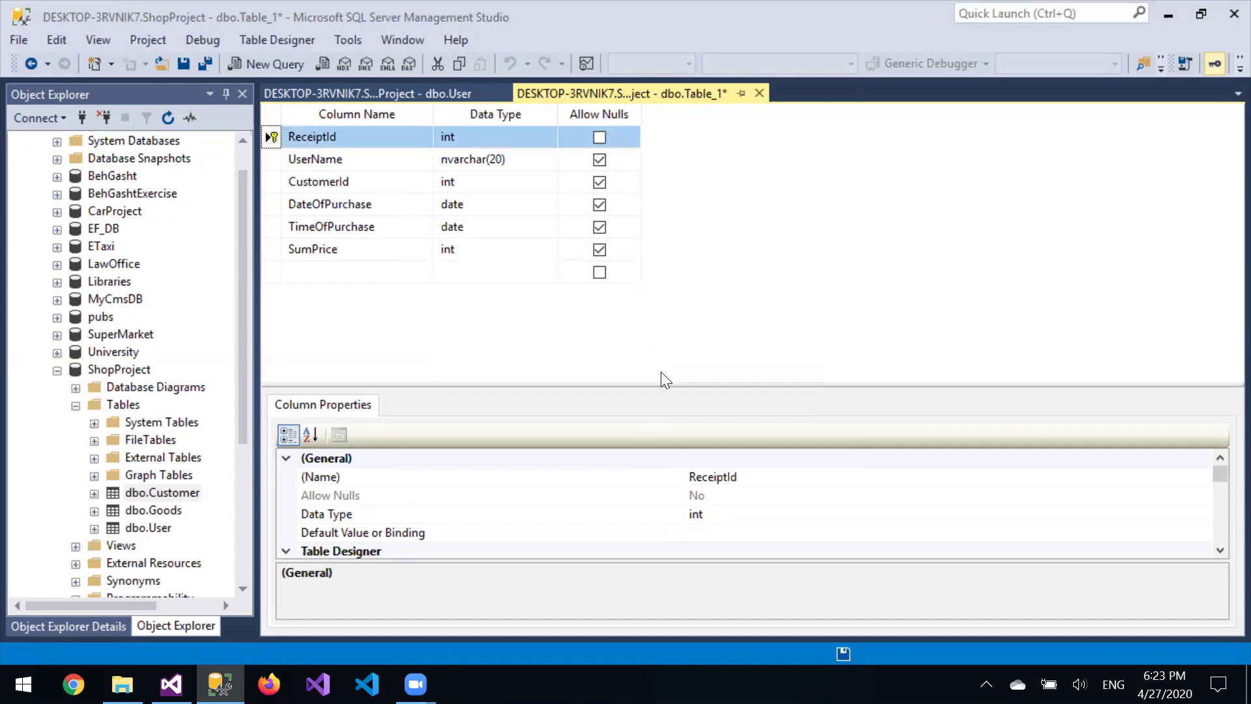
{"action": "key", "text": "ctrl+F4"}
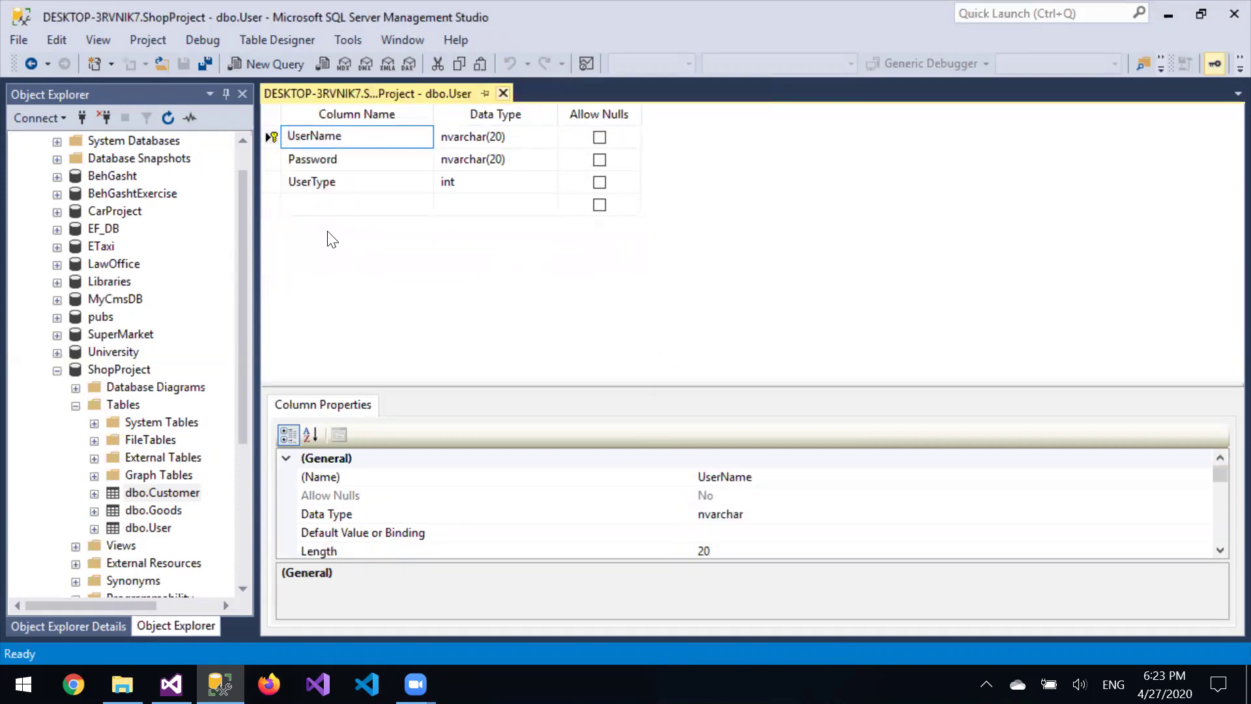
Close the User table's design and refresh the ShopProject database
{"action": "key", "text": "ctrl+F4"}
{"action": "left_click", "coordinate": [107, 370]}
{"action": "right_click", "coordinate": [106, 369]}
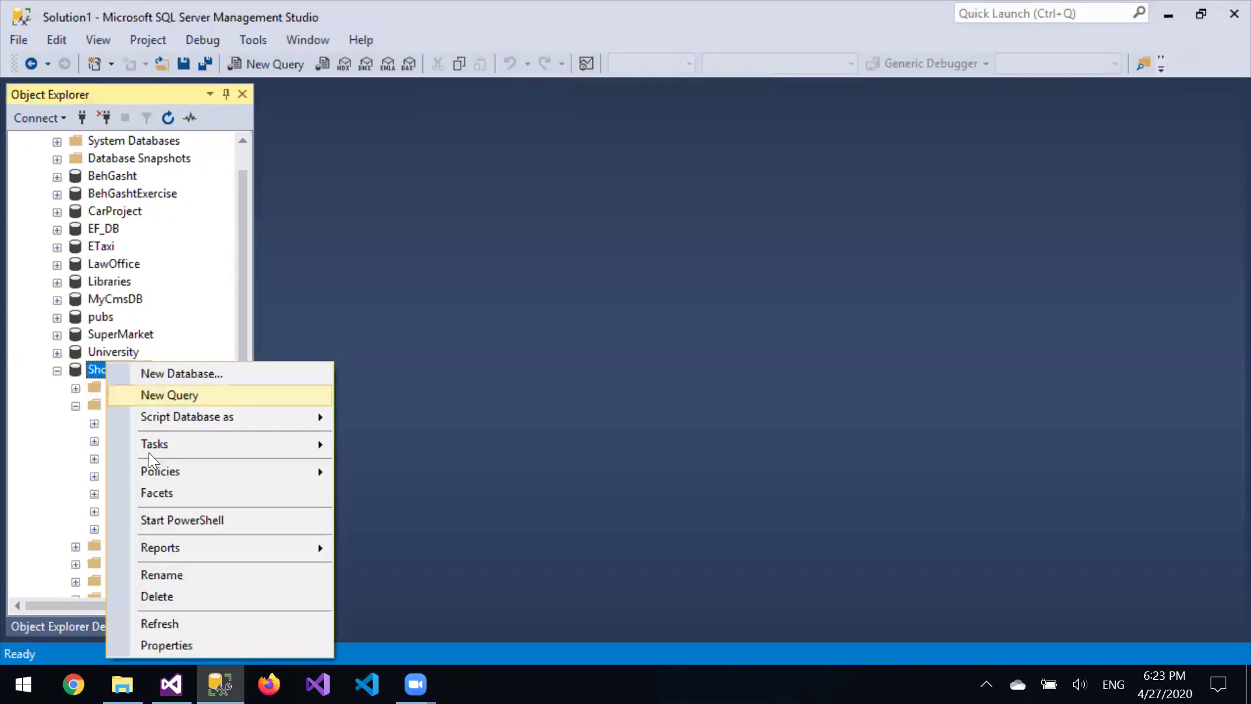
{"action": "left_click", "coordinate": [193, 640]}
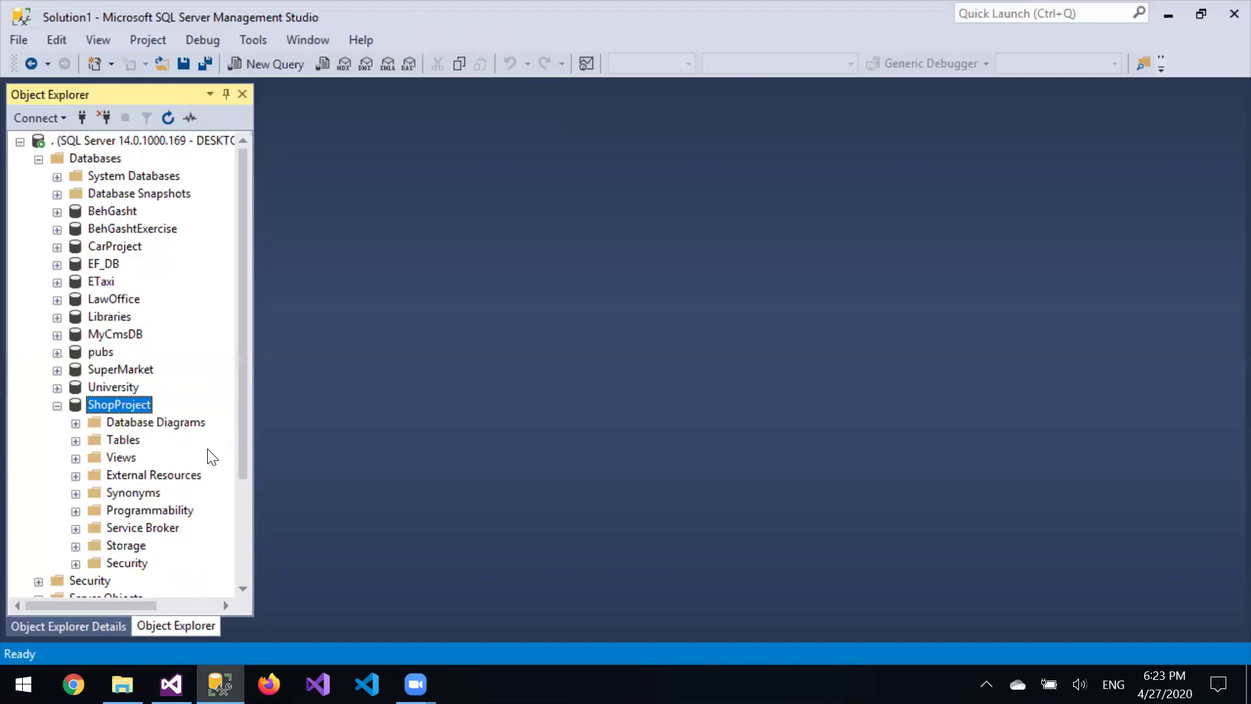
Expand ShopProject's Database Diagrams folder and create the support objects required for database diagramming
{"action": "left_click", "coordinate": [80, 426]}
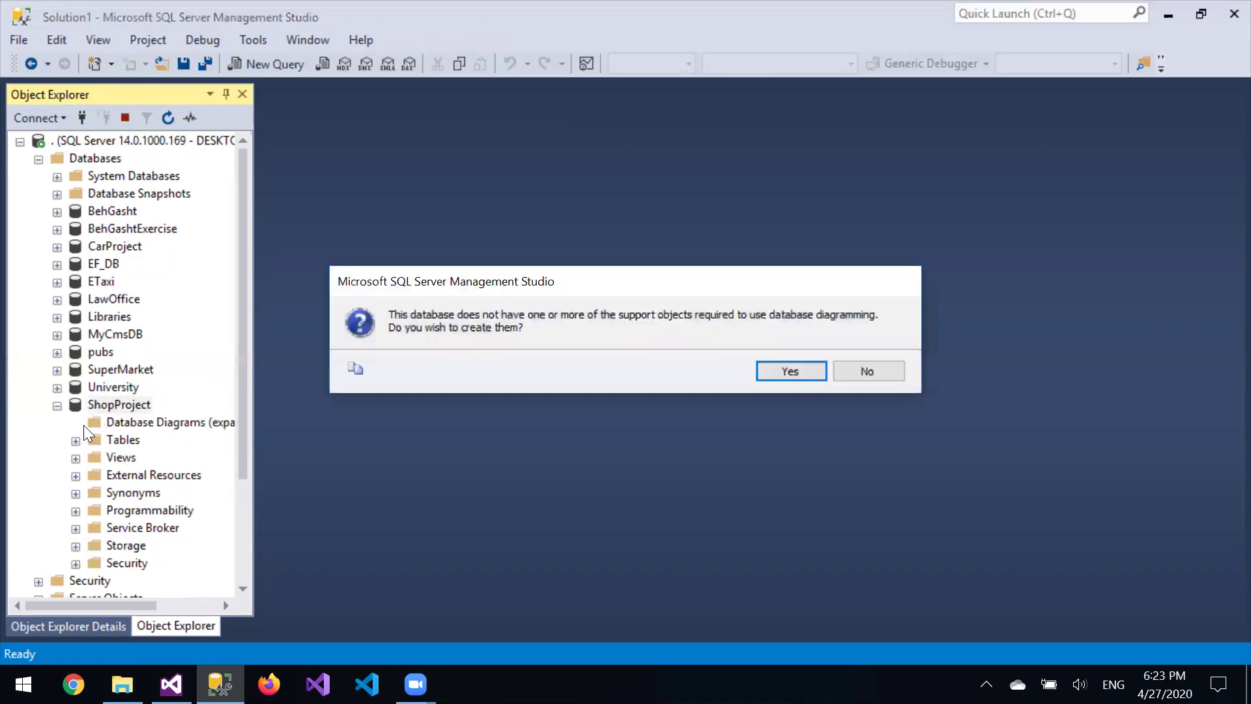
{"action": "left_click", "coordinate": [789, 374]}
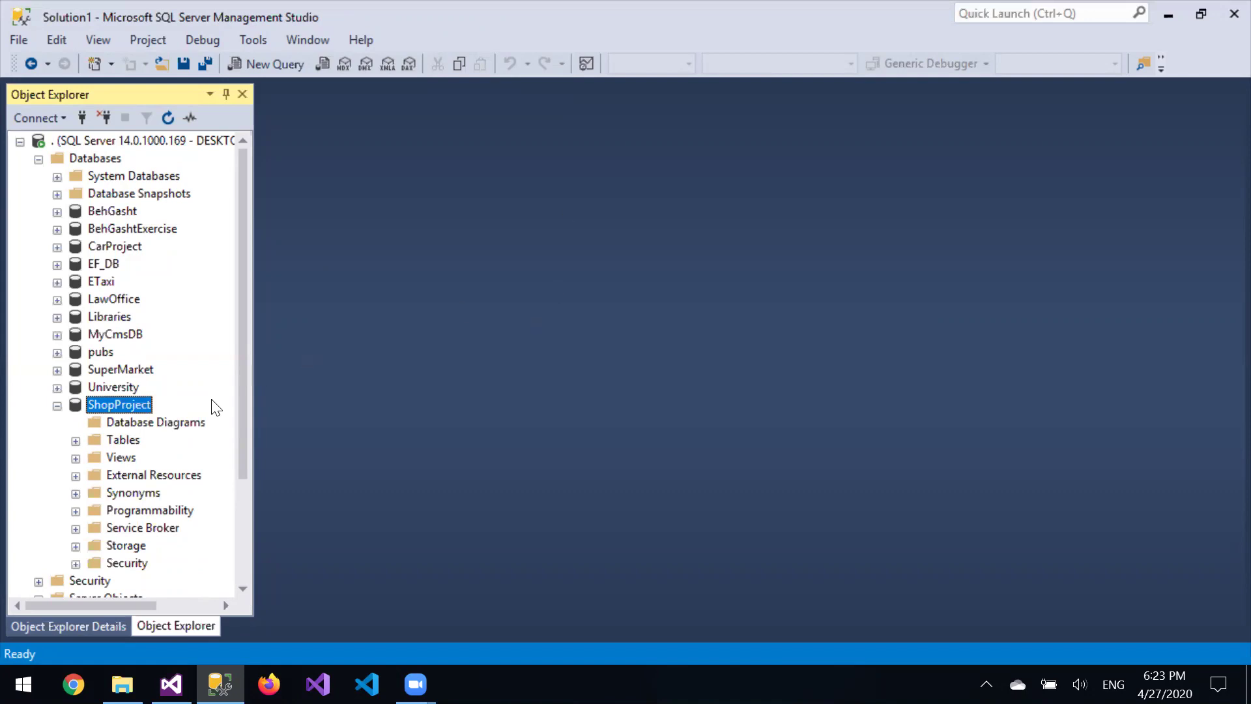
Create a new database diagram in ShopProject and add the Customer, Goods, Receipt and User tables to it
{"action": "right_click", "coordinate": [178, 422]}
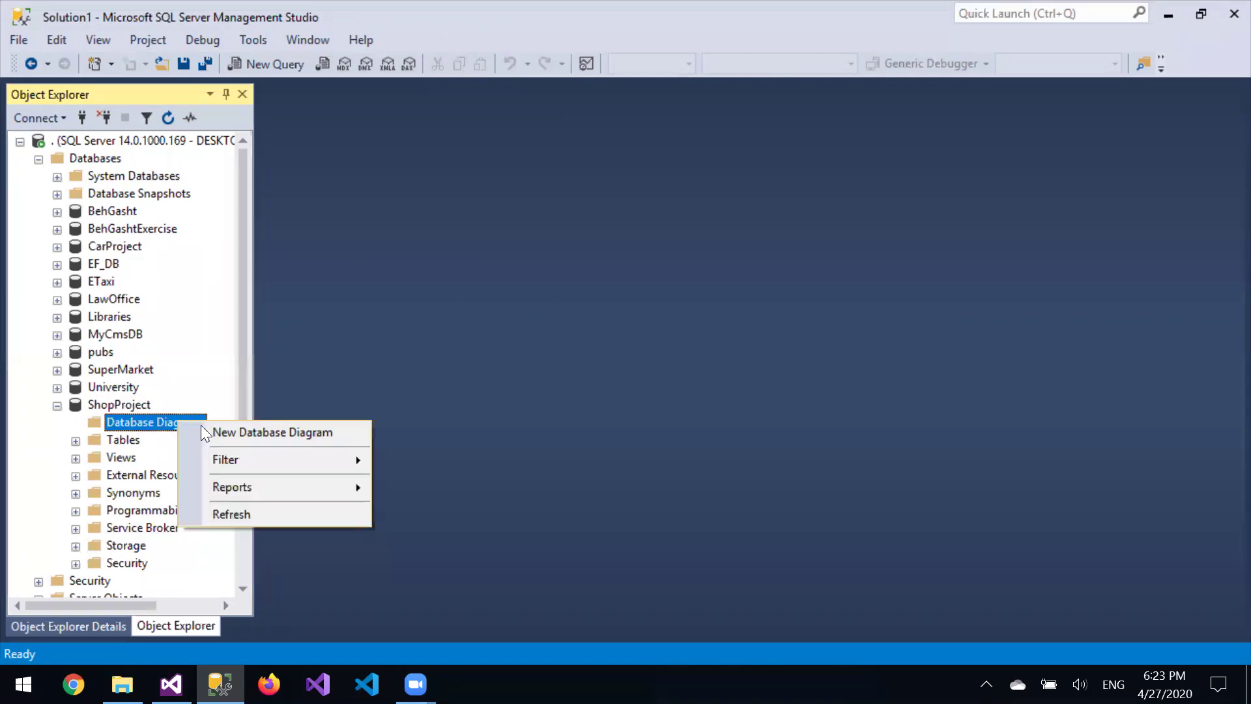
{"action": "left_click", "coordinate": [200, 425]}
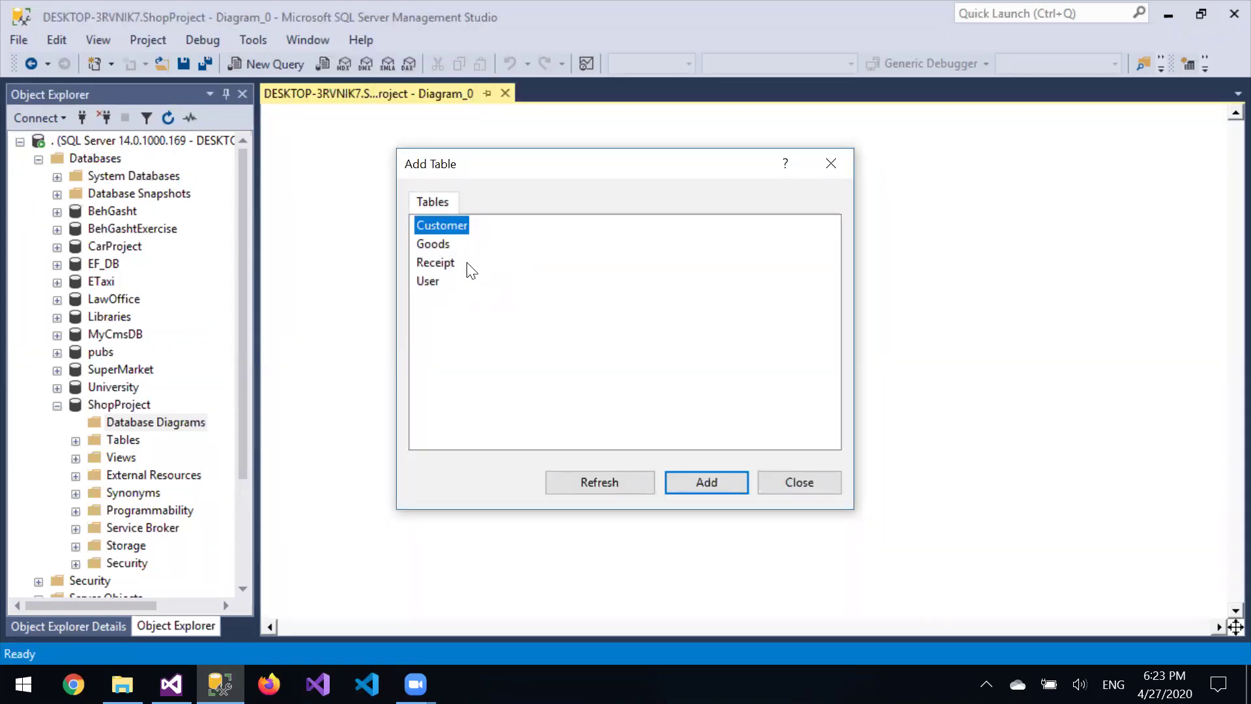
{"action": "left_click", "coordinate": [628, 486]}
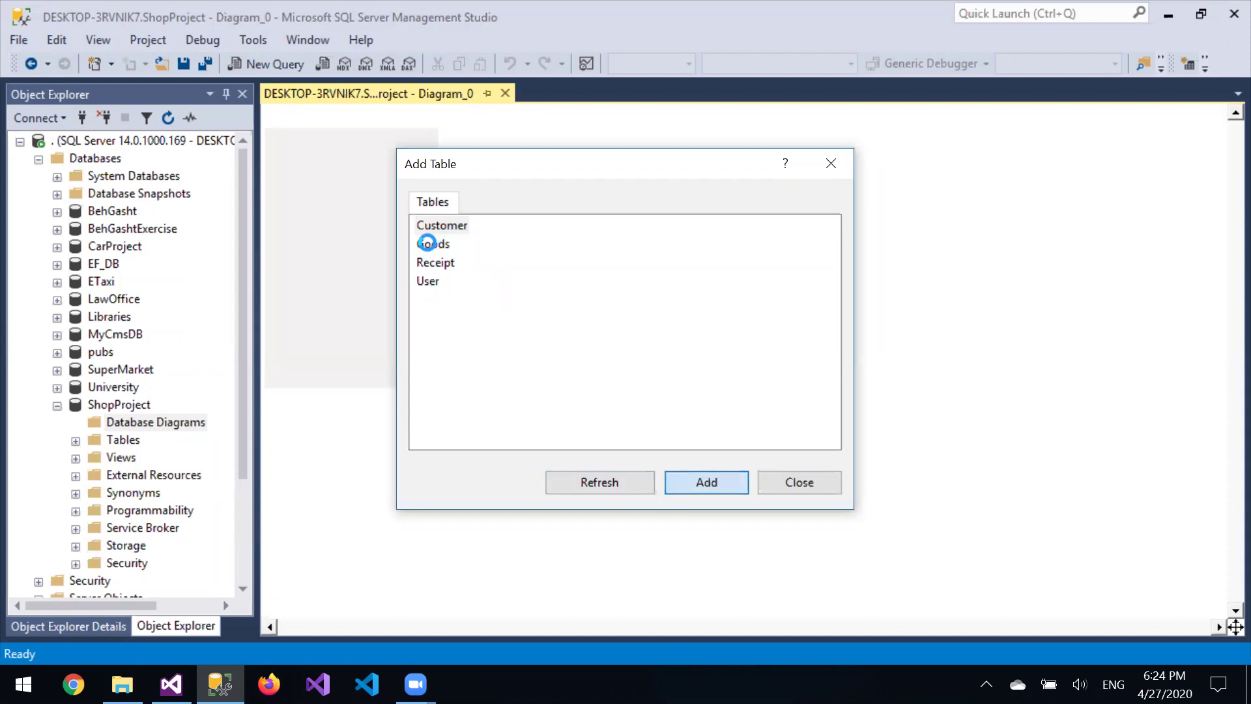
{"action": "left_click", "coordinate": [715, 490]}
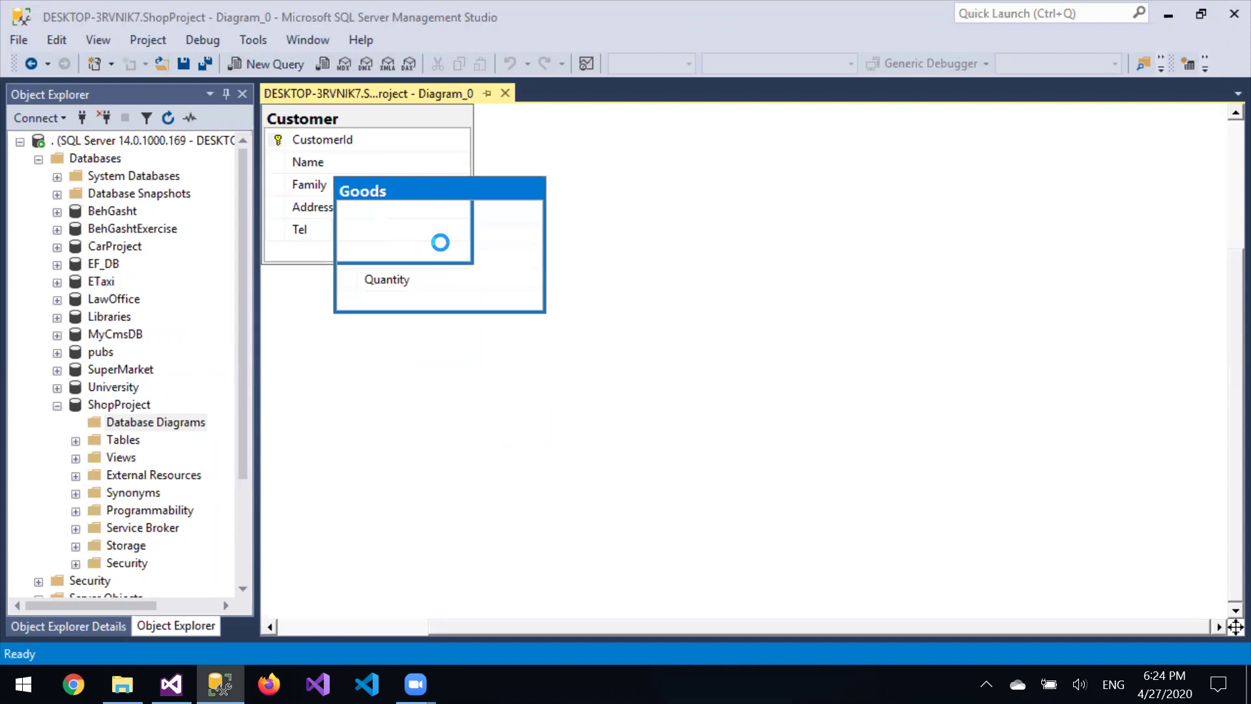
{"action": "left_click", "coordinate": [678, 481]}
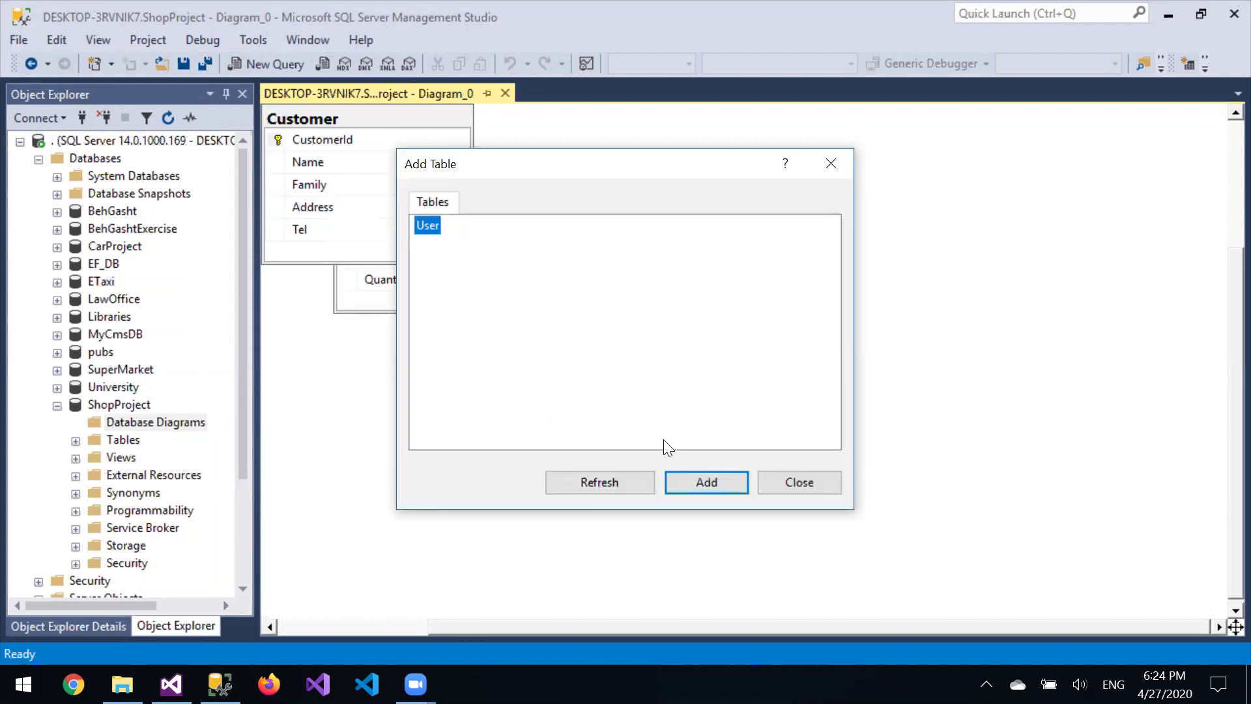
{"action": "left_click", "coordinate": [699, 489]}
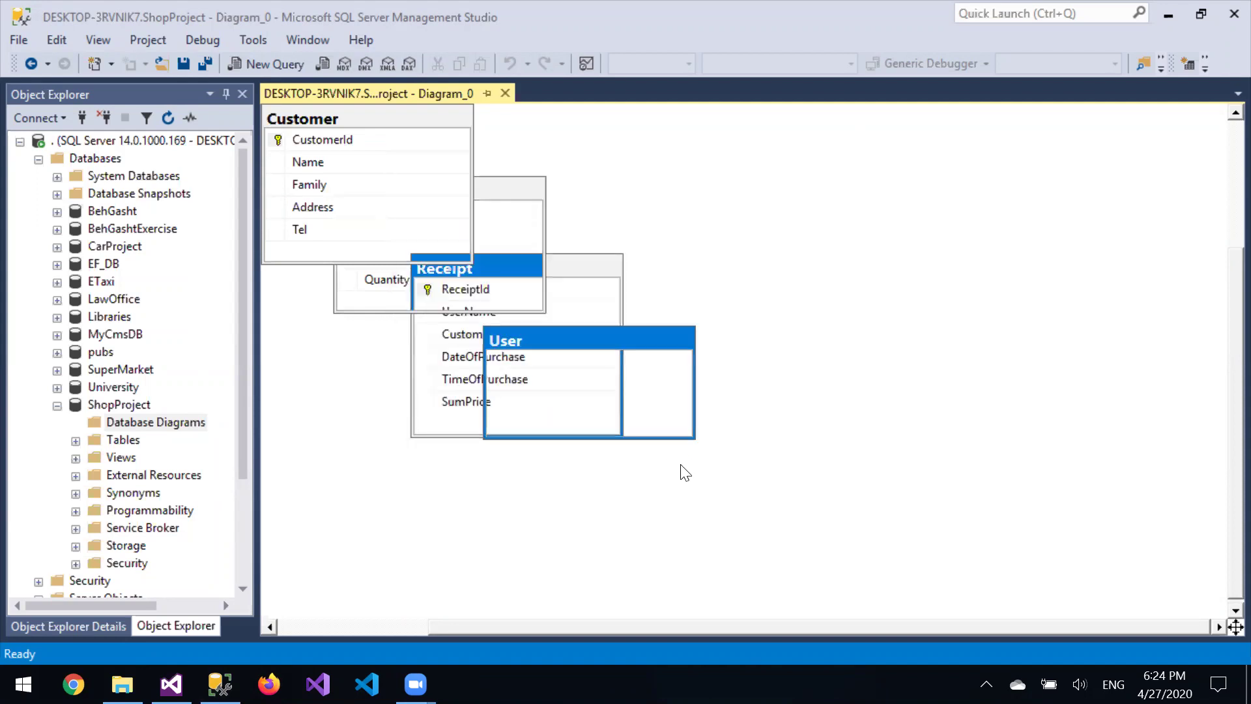
{"action": "left_click", "coordinate": [787, 485]}
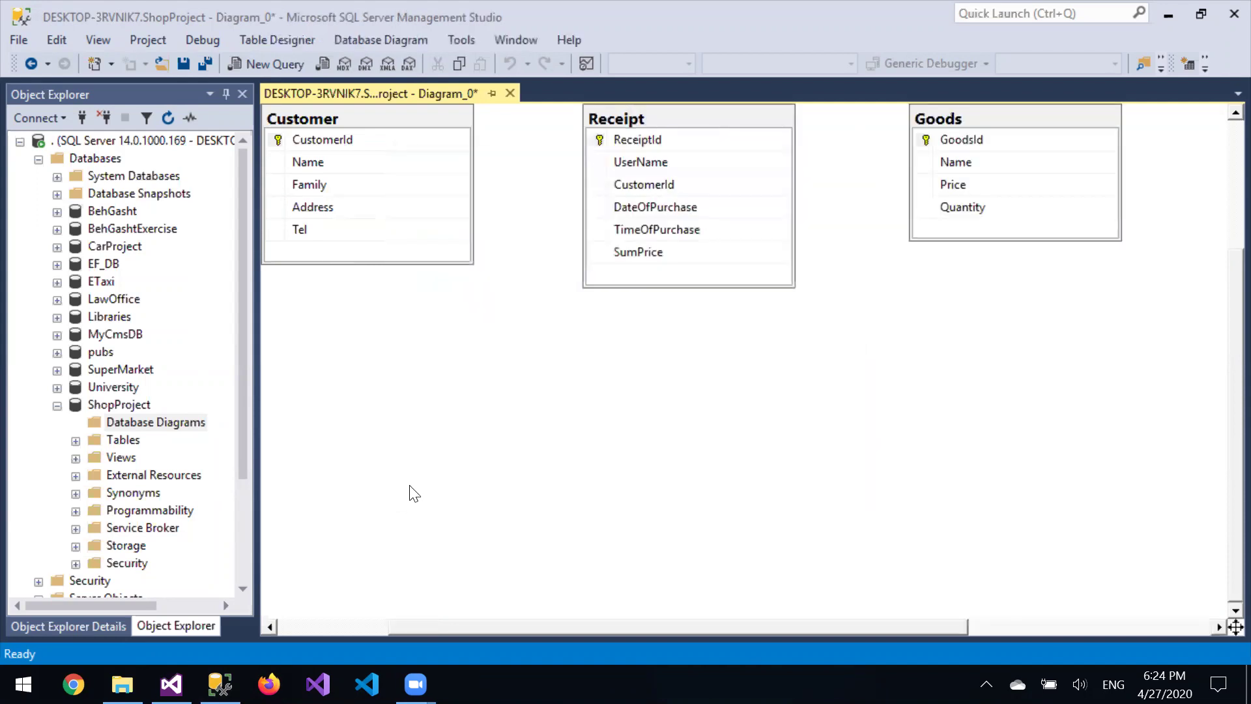
Arrange the diagram at 75% zoom with User, Receipt and Customer in a row and Goods below Customer
{"action": "right_click", "coordinate": [624, 452]}
{"action": "mouse_move", "coordinate": [722, 369]}
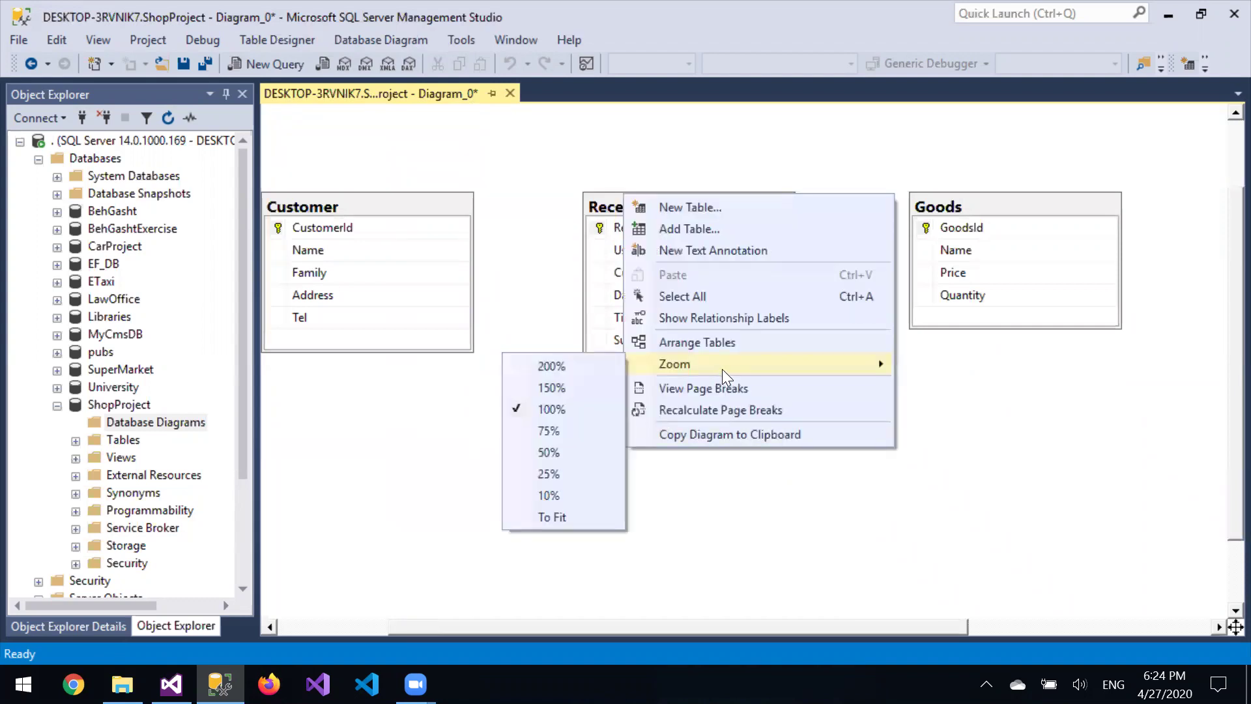
{"action": "left_click", "coordinate": [567, 386]}
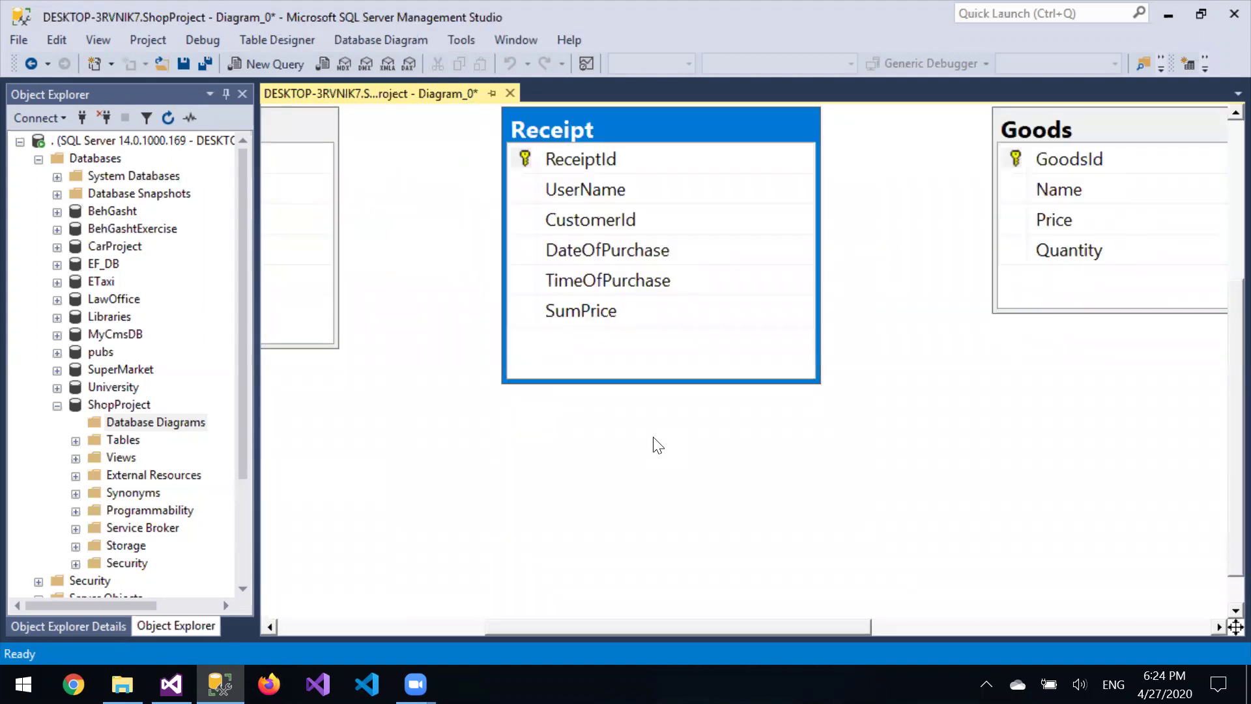
{"action": "right_click", "coordinate": [653, 443]}
{"action": "mouse_move", "coordinate": [746, 347]}
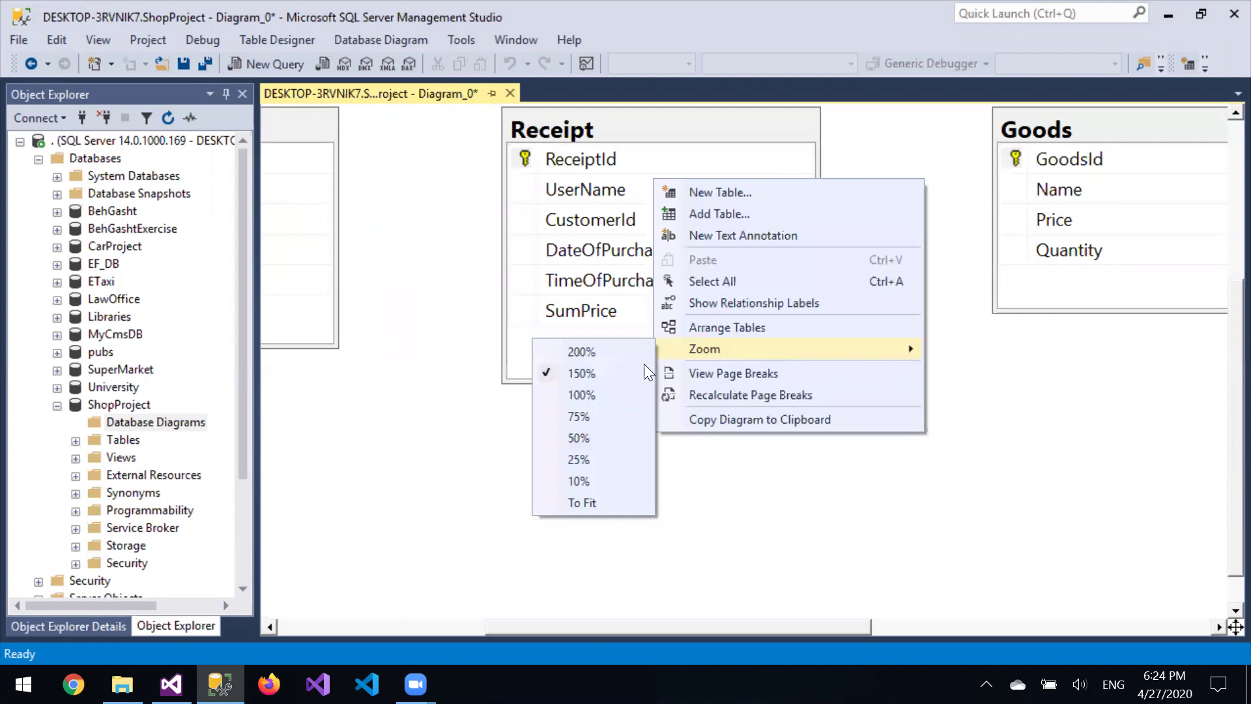
{"action": "left_click", "coordinate": [587, 417]}
{"action": "left_click_drag", "start_coordinate": [409, 184], "coordinate": [1142, 391]}
{"action": "left_click_drag", "start_coordinate": [892, 239], "coordinate": [812, 239]}
{"action": "left_click", "coordinate": [714, 464]}
{"action": "left_click_drag", "start_coordinate": [592, 222], "coordinate": [629, 205]}
{"action": "left_click_drag", "start_coordinate": [870, 233], "coordinate": [874, 427]}
{"action": "left_click", "coordinate": [1022, 229]}
{"action": "left_click_drag", "start_coordinate": [1042, 224], "coordinate": [338, 124]}
{"action": "left_click_drag", "start_coordinate": [336, 227], "coordinate": [841, 206]}
{"action": "left_click_drag", "start_coordinate": [371, 122], "coordinate": [380, 198]}
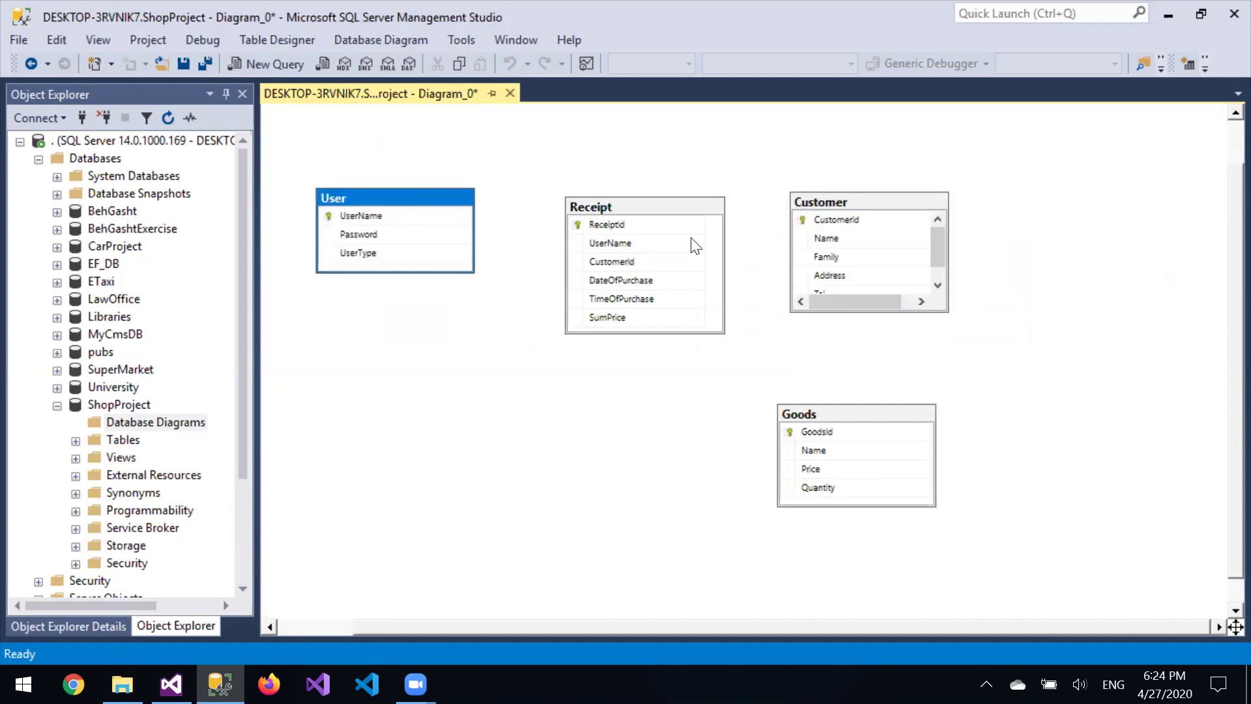
Move the Receipt table slightly down between User and Customer, and nudge the Goods table up
{"action": "left_click_drag", "start_coordinate": [652, 208], "coordinate": [639, 251]}
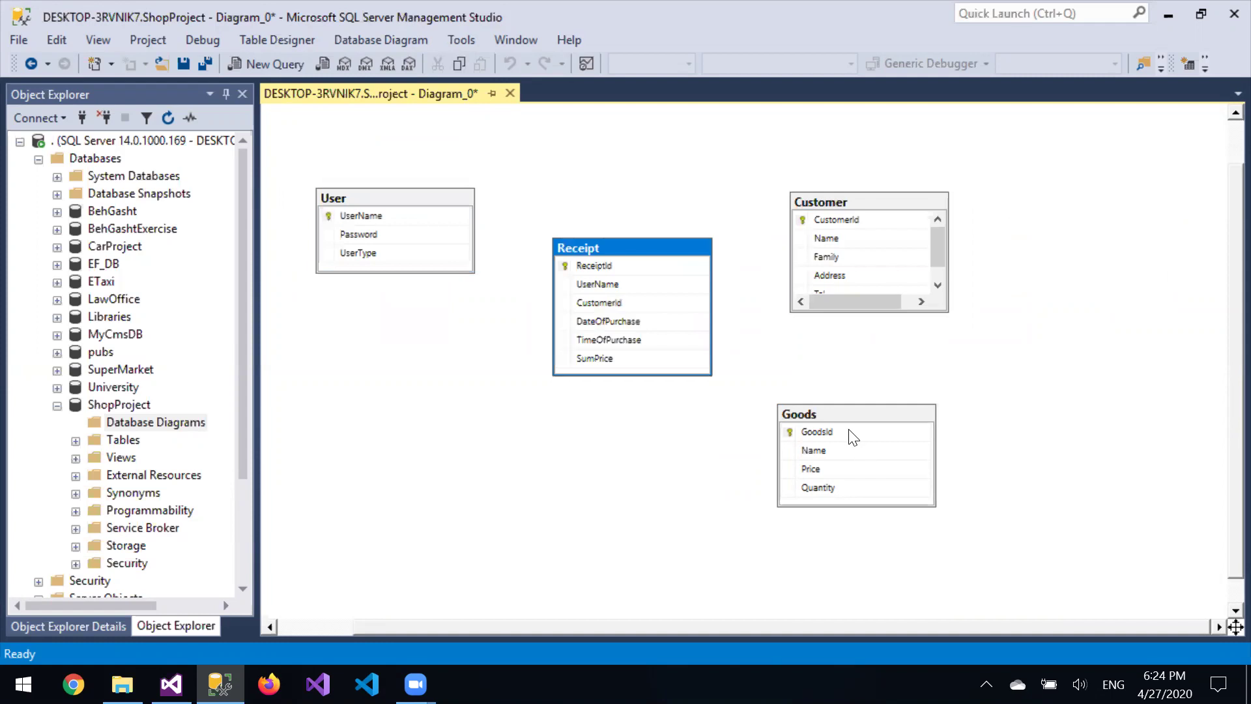
{"action": "left_click", "coordinate": [846, 416]}
{"action": "left_click_drag", "start_coordinate": [845, 408], "coordinate": [842, 397]}
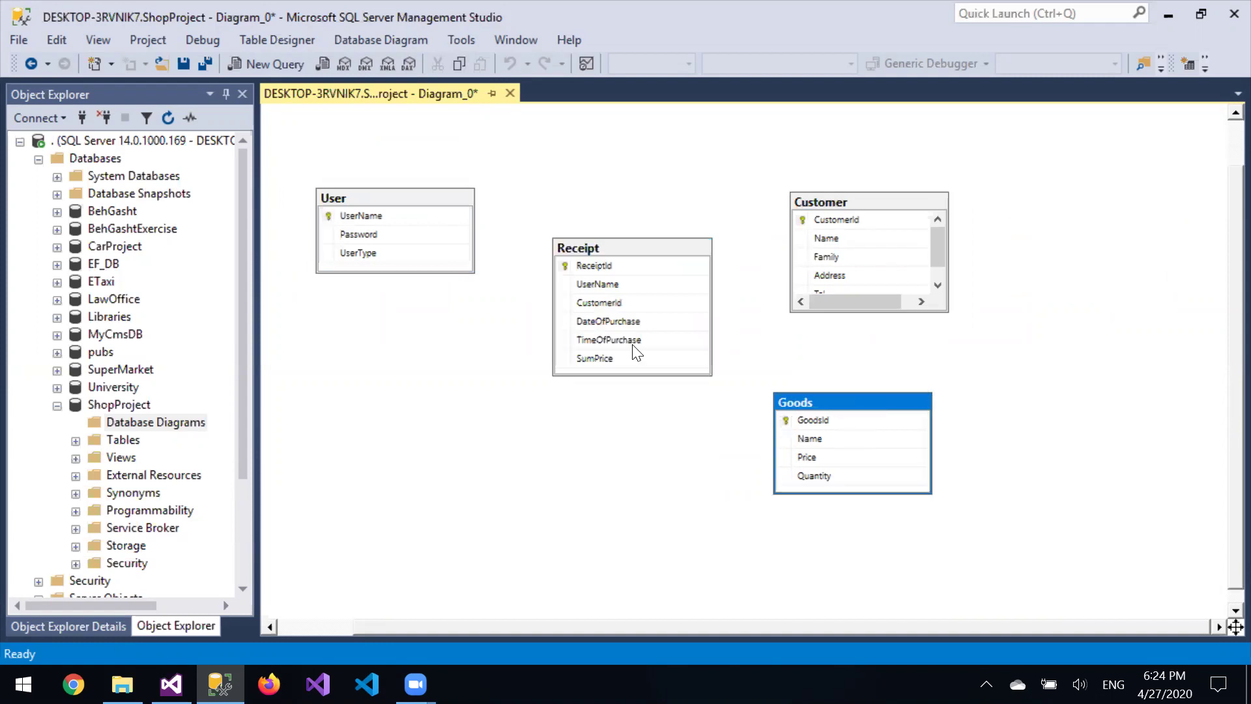
Enlarge the Customer table in the diagram to fit all its columns without scrolling
{"action": "left_click", "coordinate": [629, 247]}
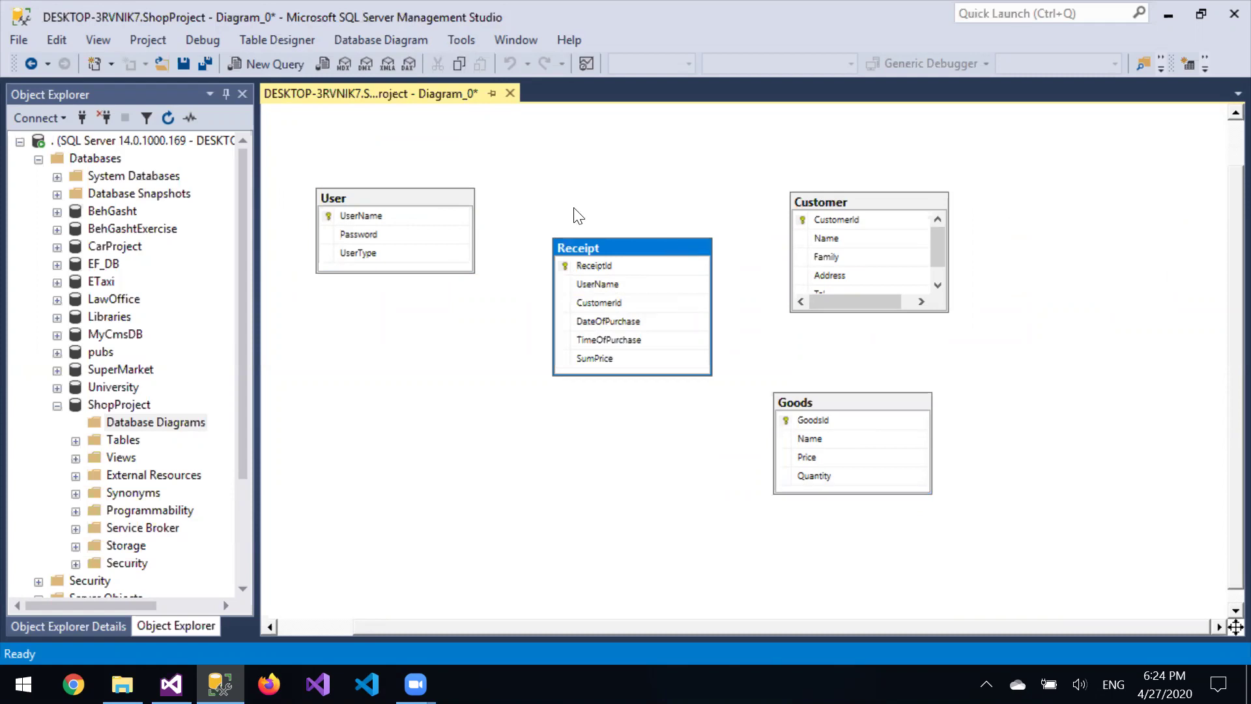
{"action": "left_click", "coordinate": [839, 205]}
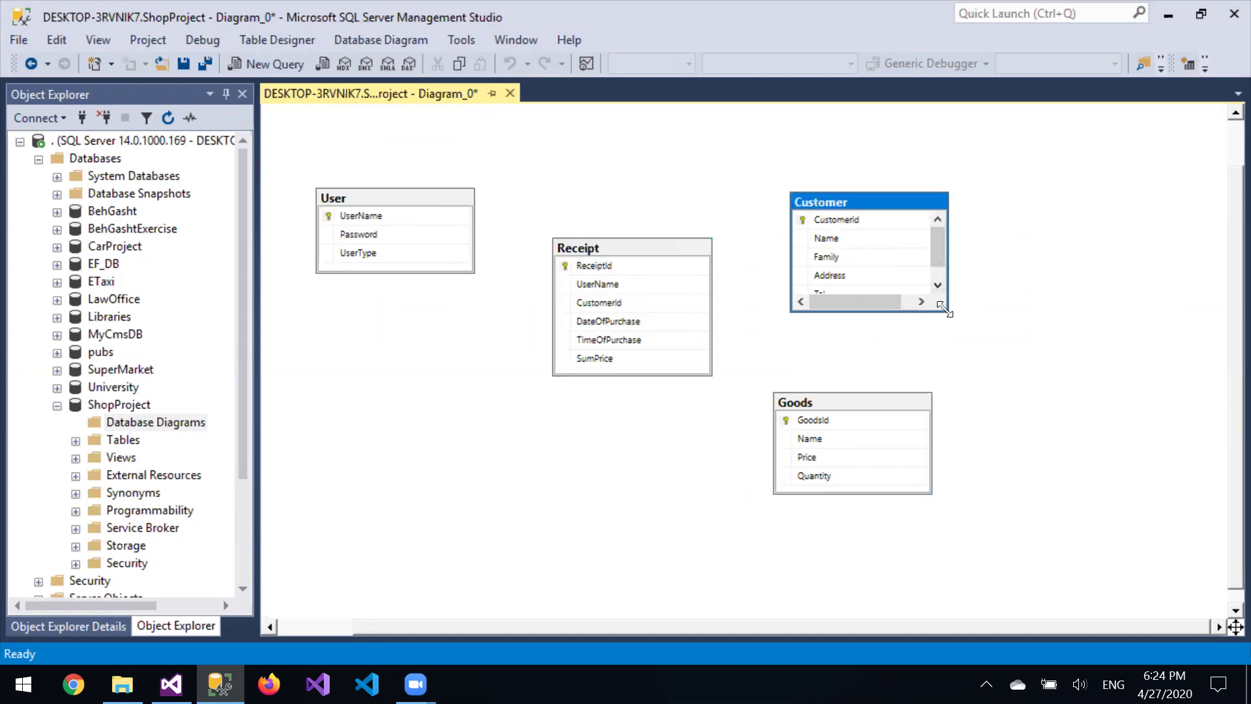
{"action": "left_click_drag", "start_coordinate": [945, 307], "coordinate": [956, 328]}
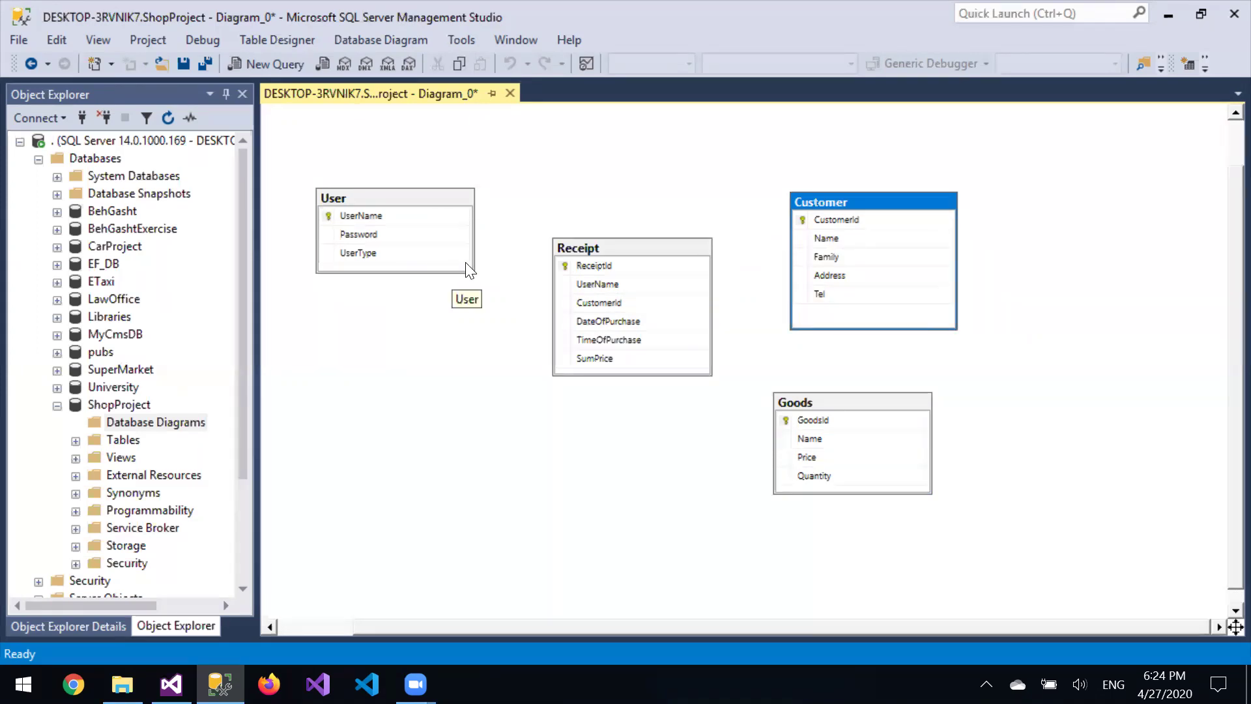
Shift the User table closer to Receipt and align the Goods table directly beneath Customer
{"action": "left_click_drag", "start_coordinate": [395, 196], "coordinate": [416, 193]}
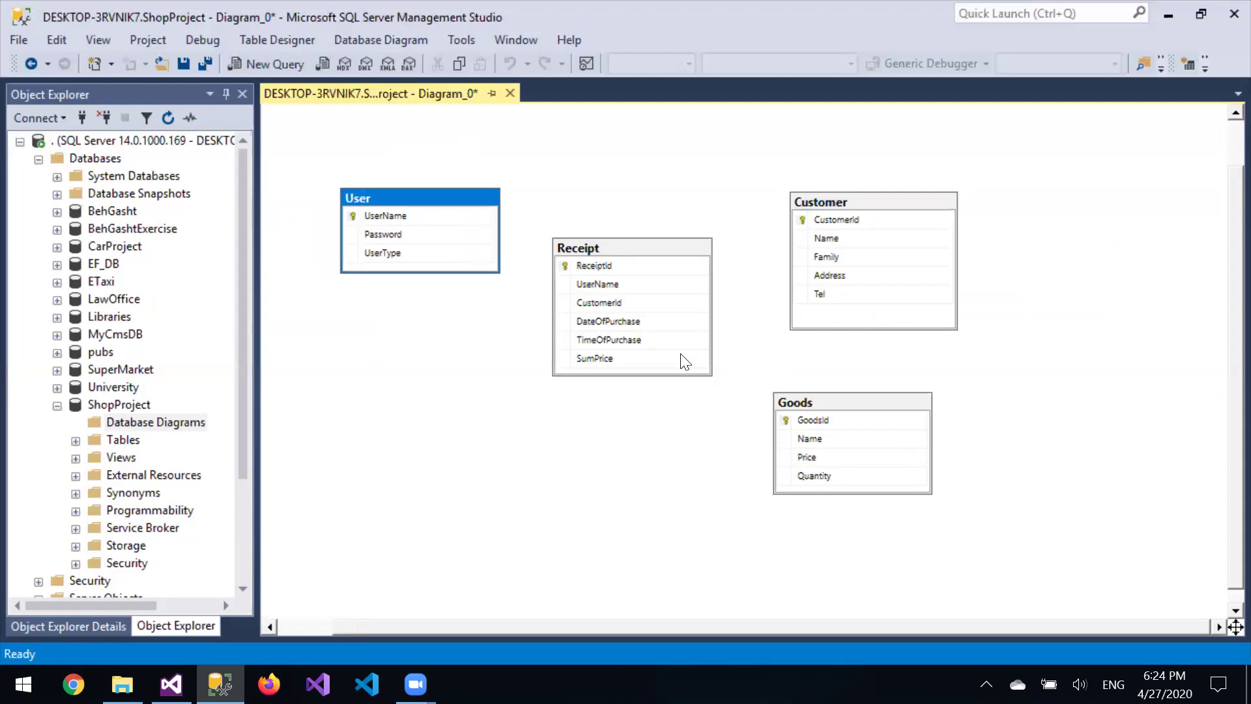
{"action": "left_click", "coordinate": [822, 403]}
{"action": "mouse_move", "coordinate": [822, 403]}
{"action": "left_mouse_down"}
{"action": "mouse_move", "coordinate": [845, 402]}
{"action": "mouse_move", "coordinate": [828, 395]}
{"action": "mouse_move", "coordinate": [839, 394]}
{"action": "left_mouse_up"}
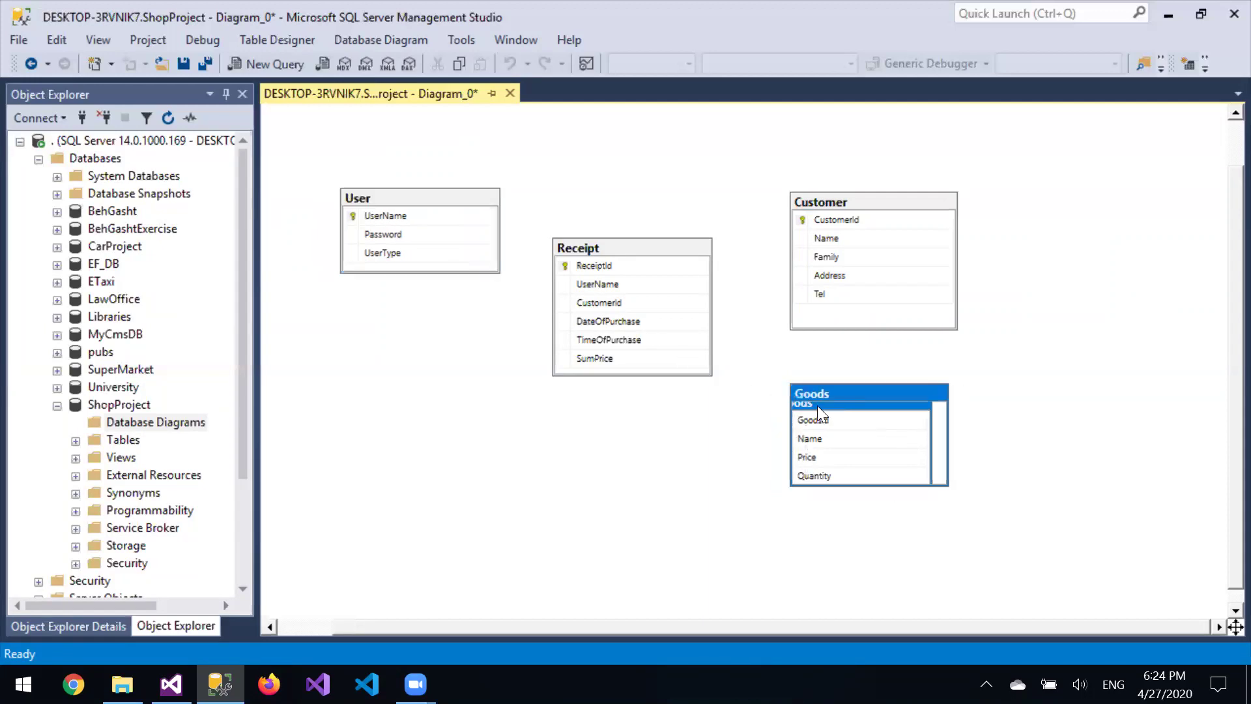
{"action": "left_click", "coordinate": [748, 459]}
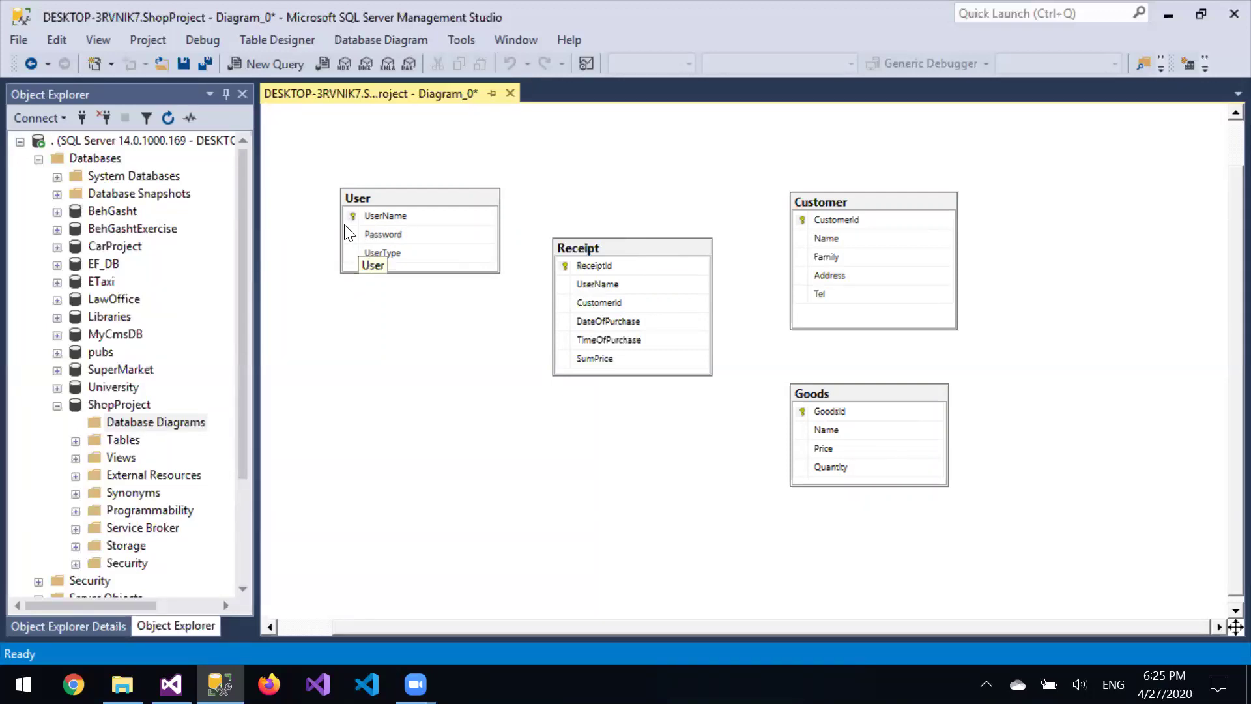
Examine the key columns of the User, Receipt and Customer tables at 100% zoom to identify how they relate
{"action": "right_click", "coordinate": [396, 344]}
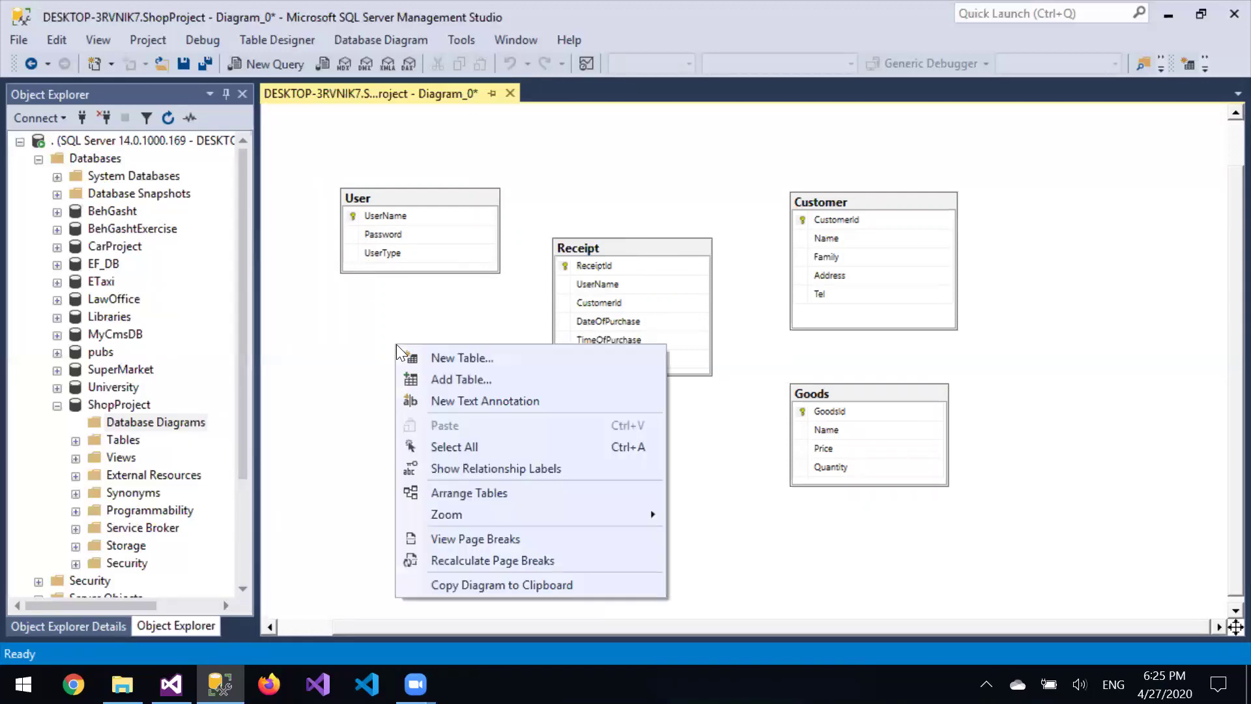
{"action": "mouse_move", "coordinate": [541, 517]}
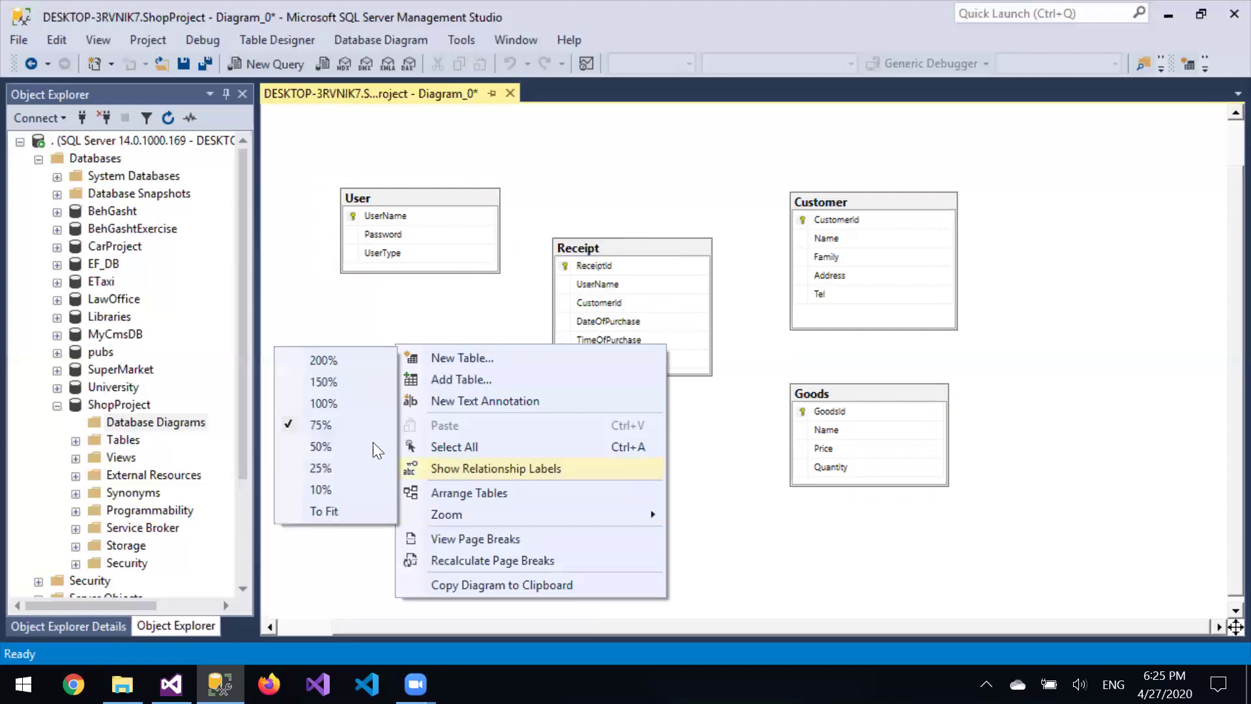
{"action": "left_click", "coordinate": [354, 395]}
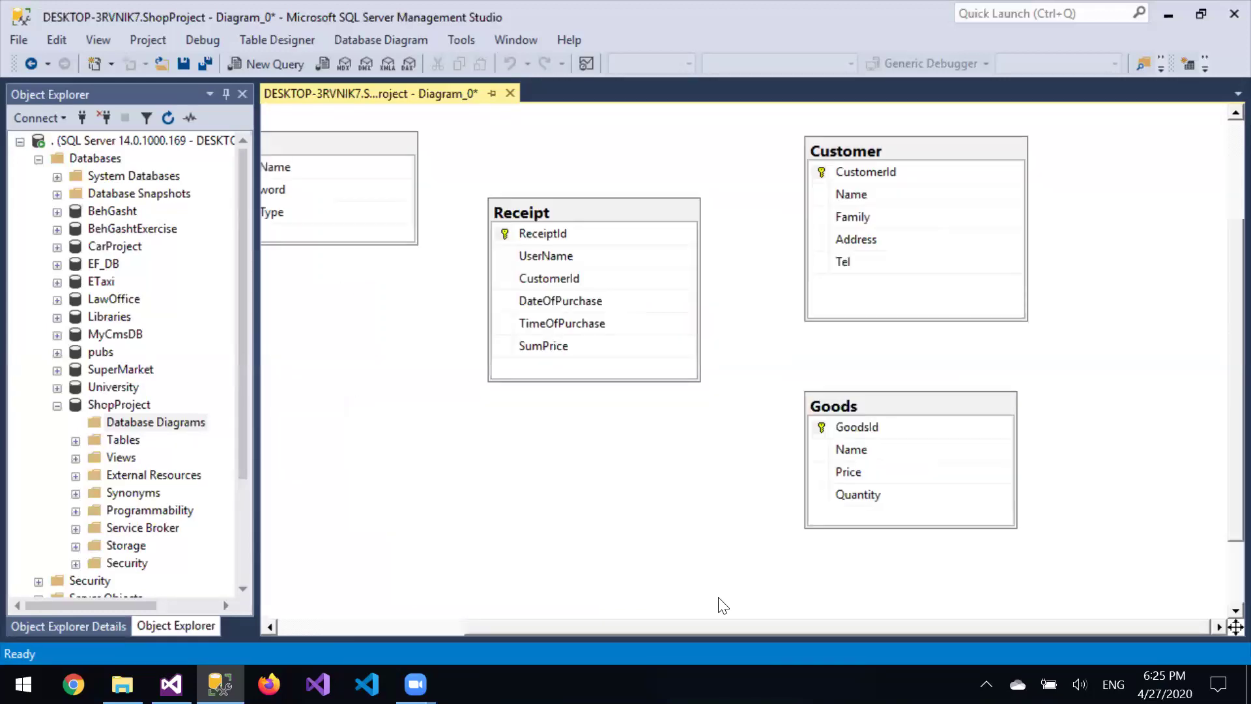
{"action": "left_click_drag", "start_coordinate": [604, 633], "coordinate": [534, 622]}
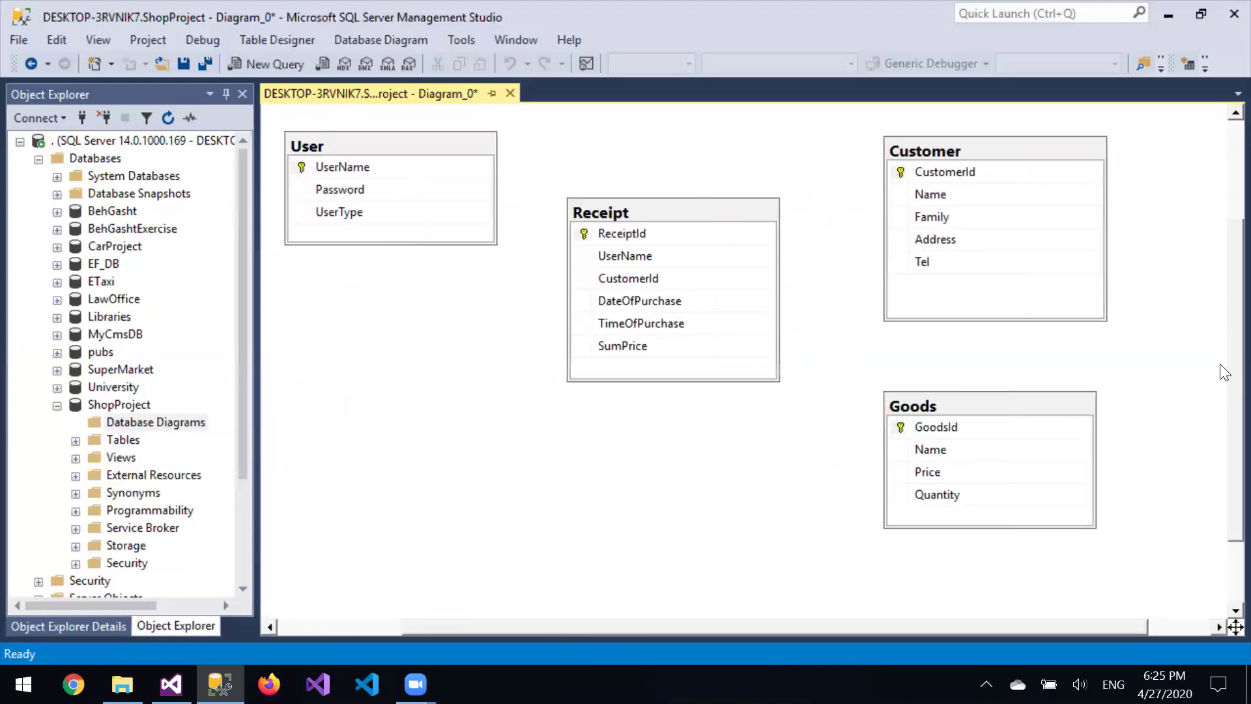
{"action": "scroll", "coordinate": [1225, 363], "scroll_direction": "up", "scroll_amount": 1}
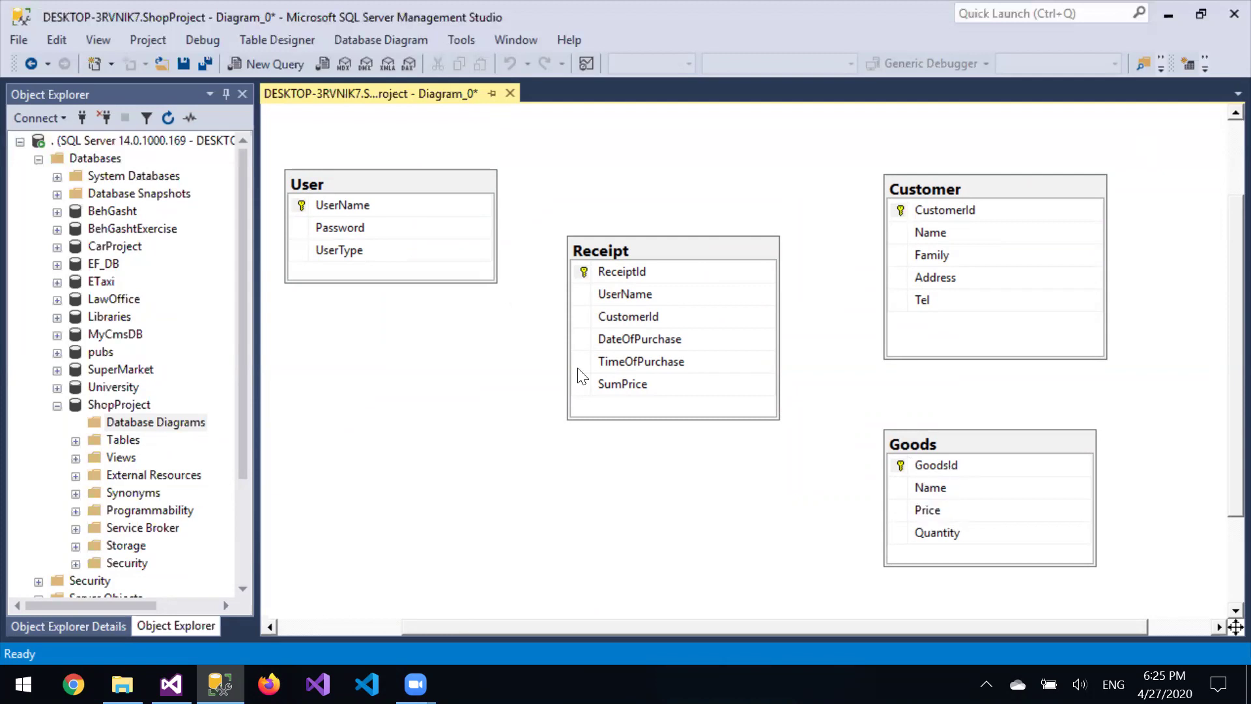
{"action": "left_click", "coordinate": [620, 297]}
{"action": "left_click", "coordinate": [620, 297]}
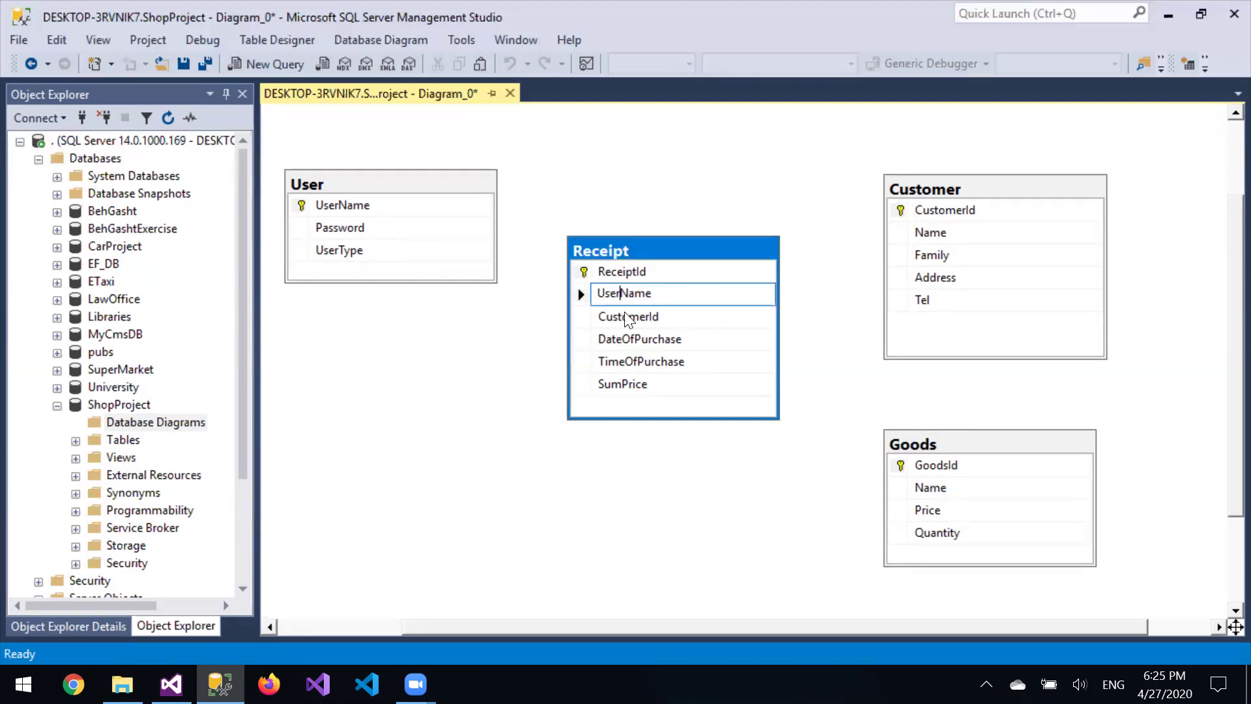
{"action": "left_click", "coordinate": [379, 198]}
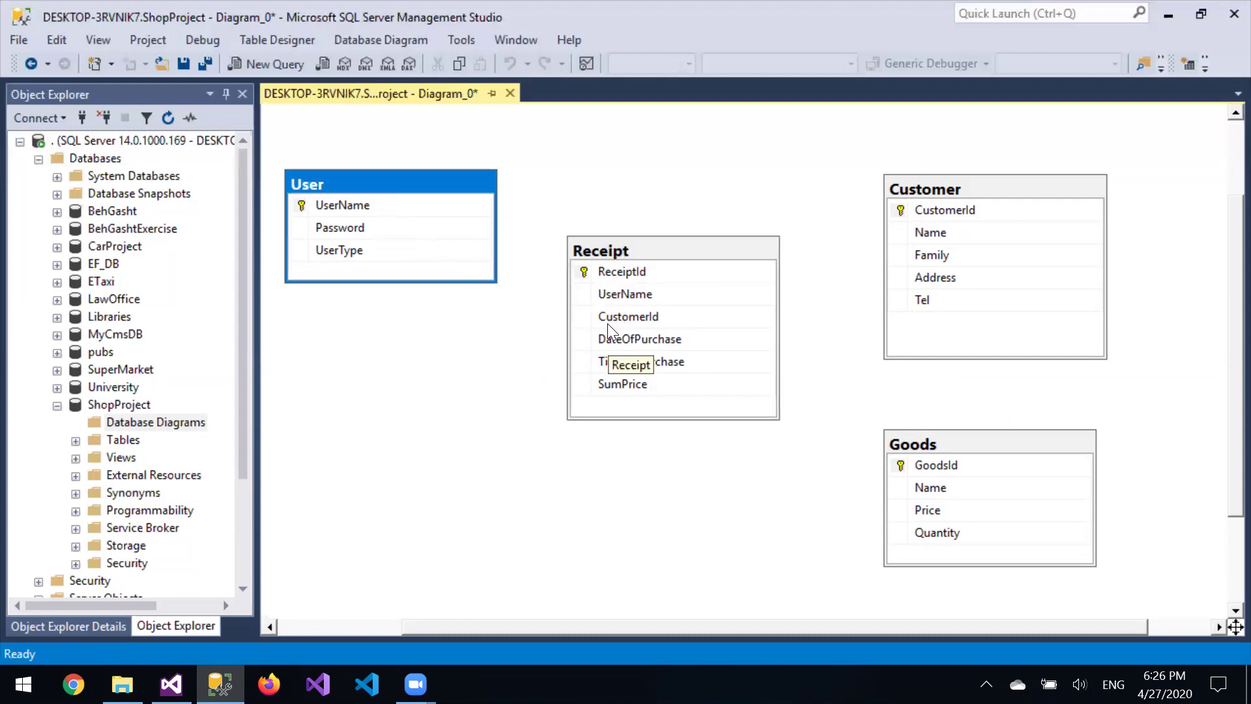
{"action": "left_click", "coordinate": [995, 192]}
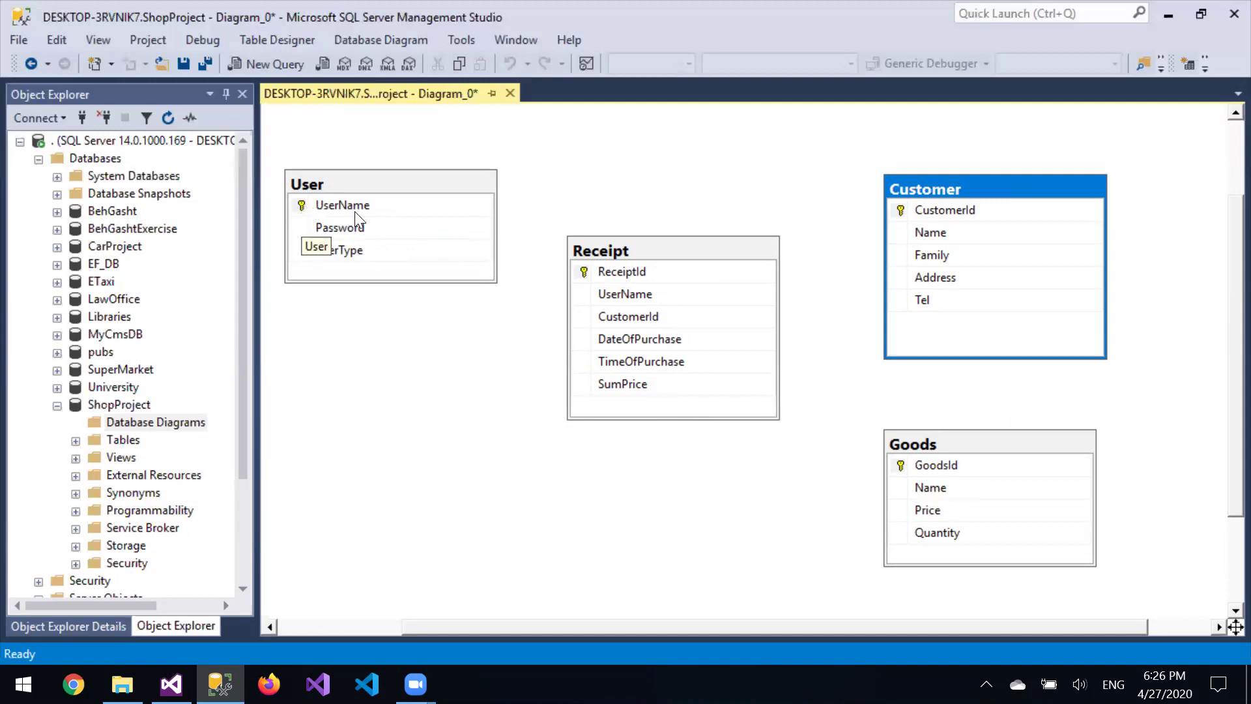
Create a foreign key relationship linking User's UserName primary key to the UserName column in Receipt
{"action": "left_click_drag", "start_coordinate": [632, 245], "coordinate": [639, 243]}
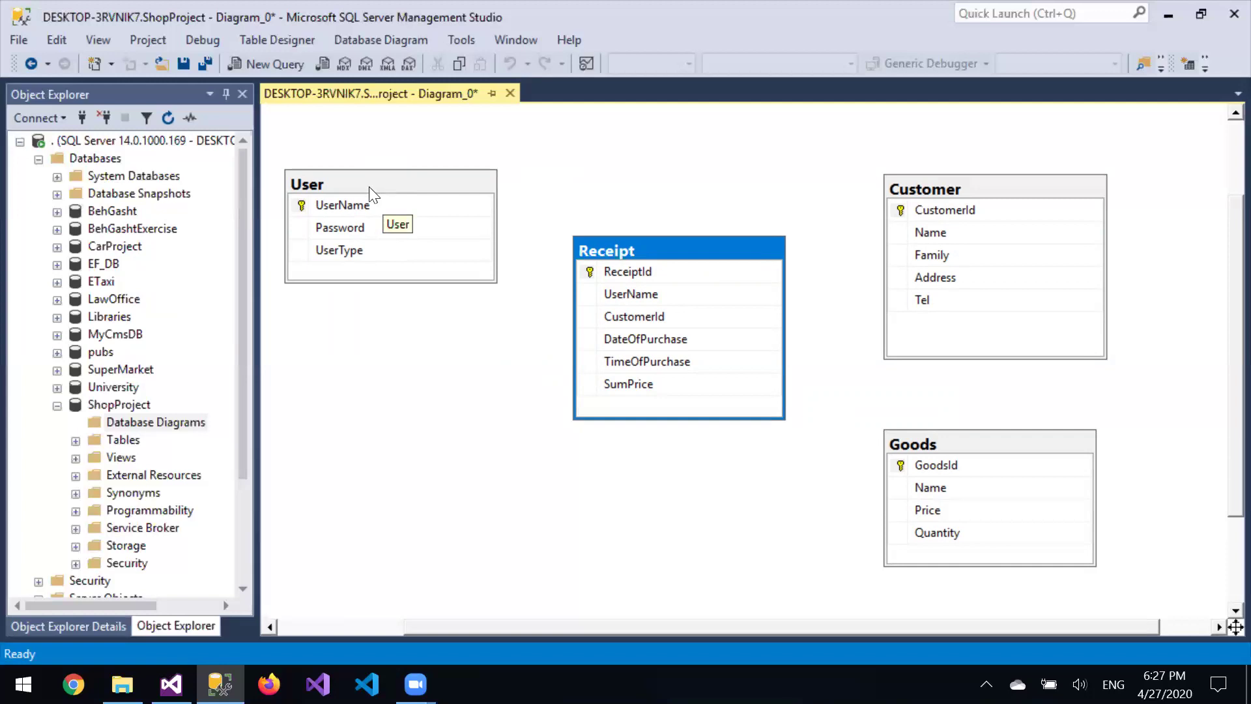
{"action": "right_click", "coordinate": [295, 196]}
{"action": "left_click", "coordinate": [311, 212]}
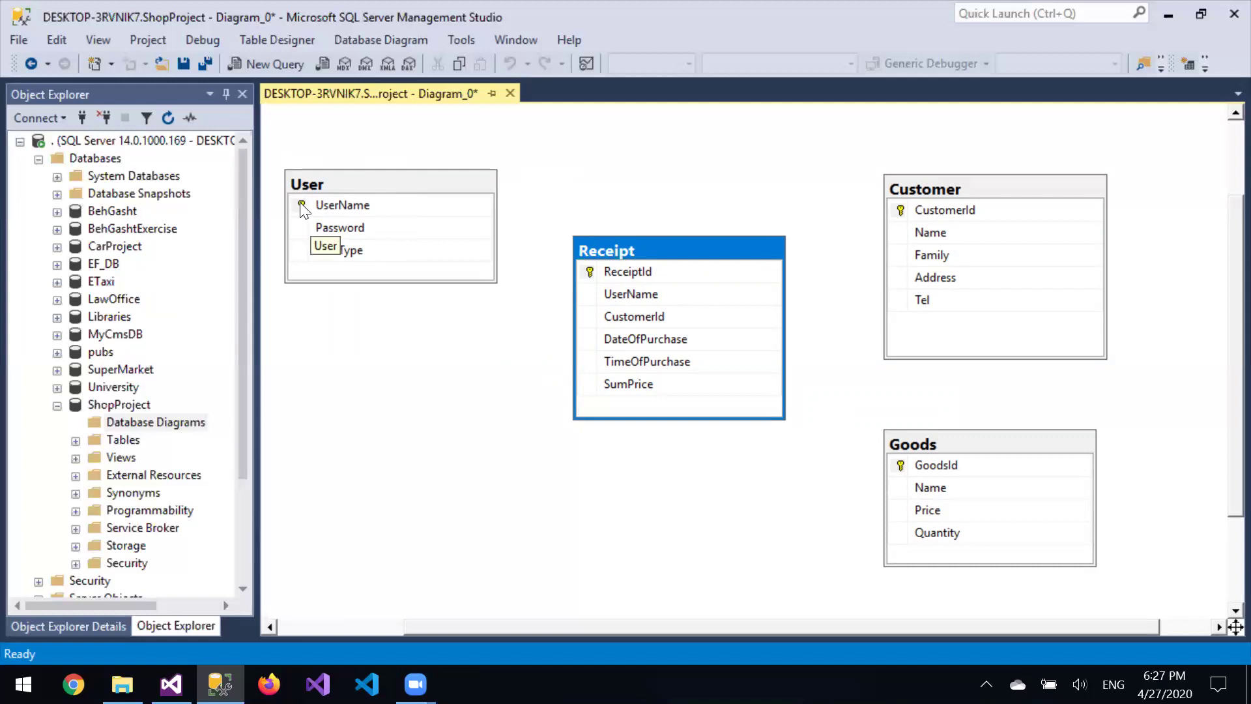
{"action": "left_click_drag", "start_coordinate": [299, 203], "coordinate": [593, 293]}
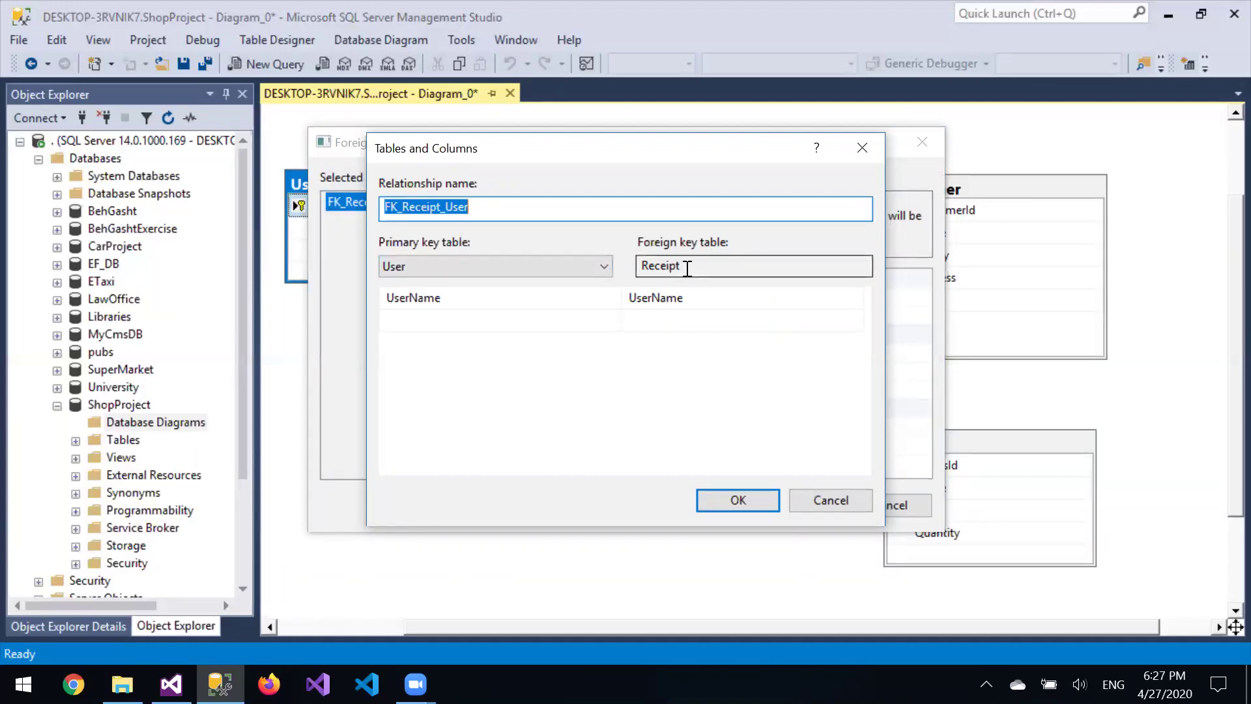
{"action": "left_click", "coordinate": [734, 503]}
{"action": "left_click", "coordinate": [776, 511]}
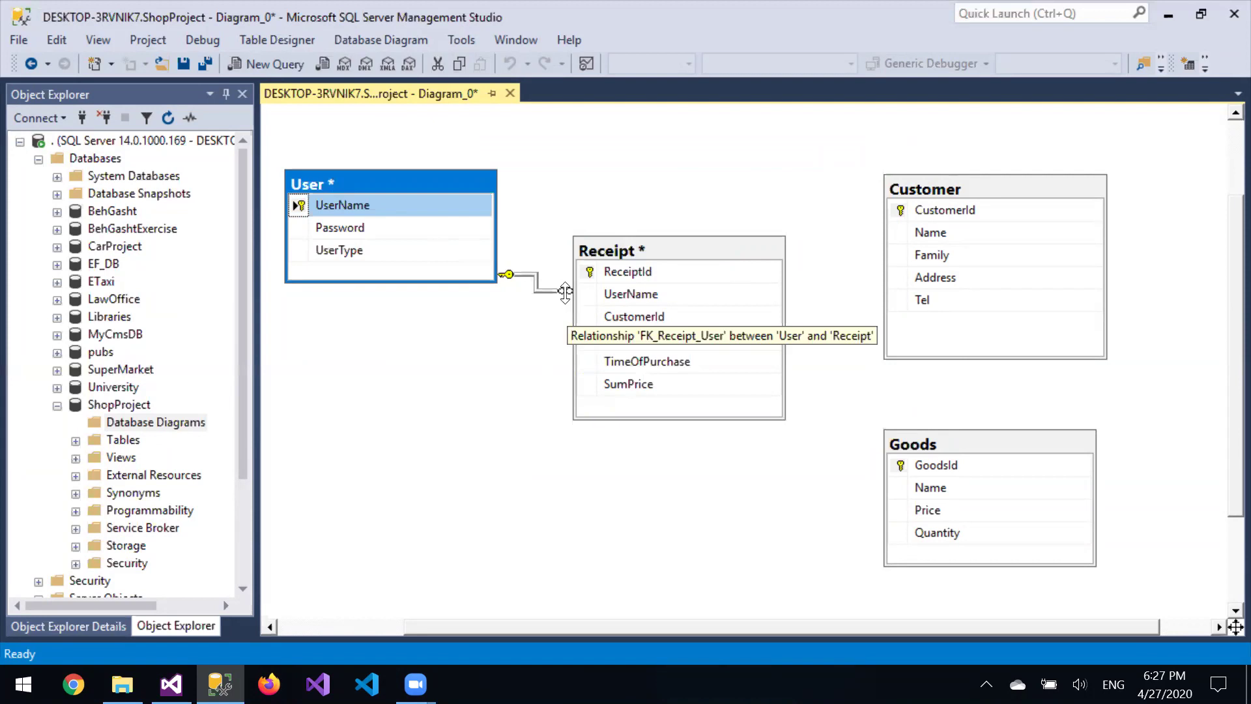
Create a foreign key relationship linking Customer's CustomerId primary key to the CustomerId column in Receipt
{"action": "left_click", "coordinate": [948, 186]}
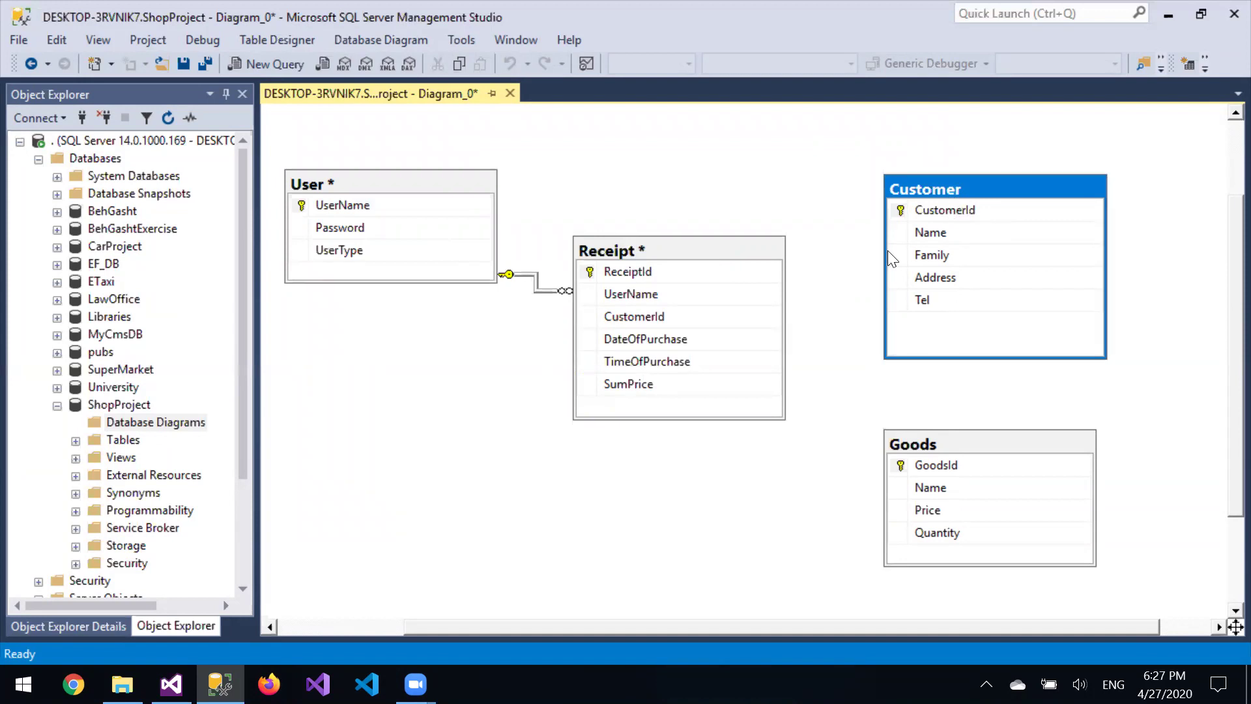
{"action": "left_click", "coordinate": [897, 211]}
{"action": "left_click_drag", "start_coordinate": [899, 211], "coordinate": [589, 315]}
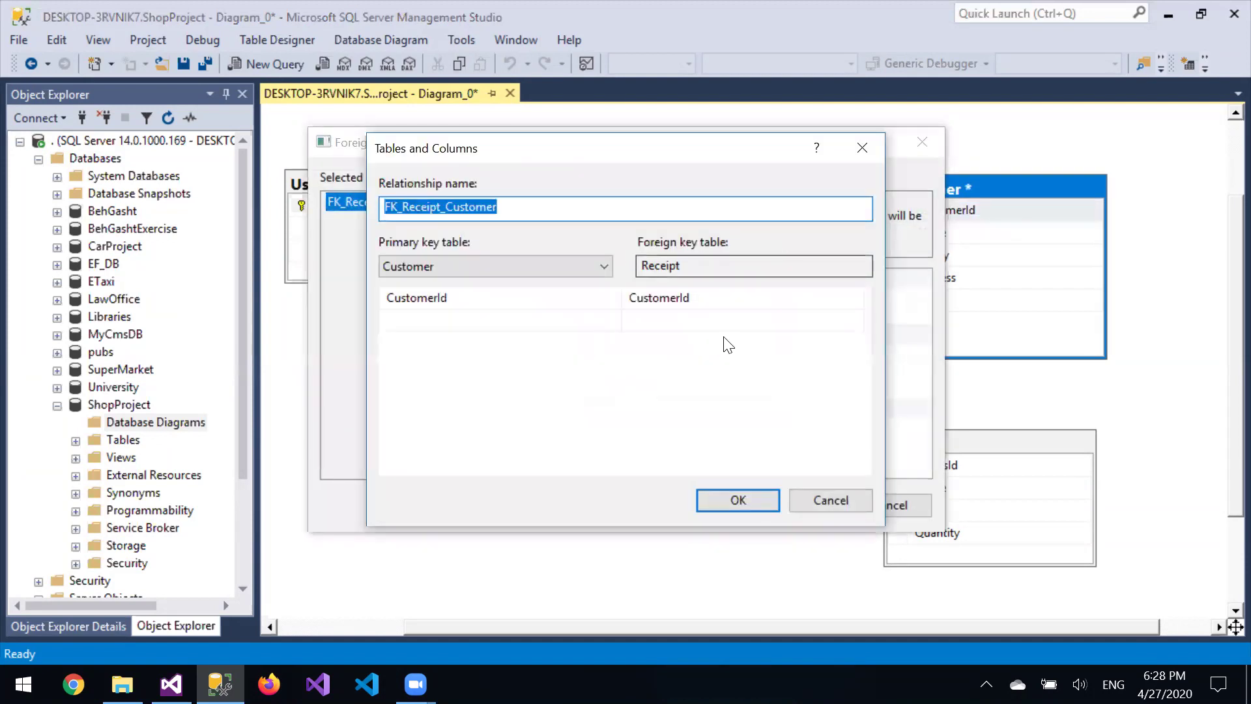
{"action": "left_click", "coordinate": [760, 499]}
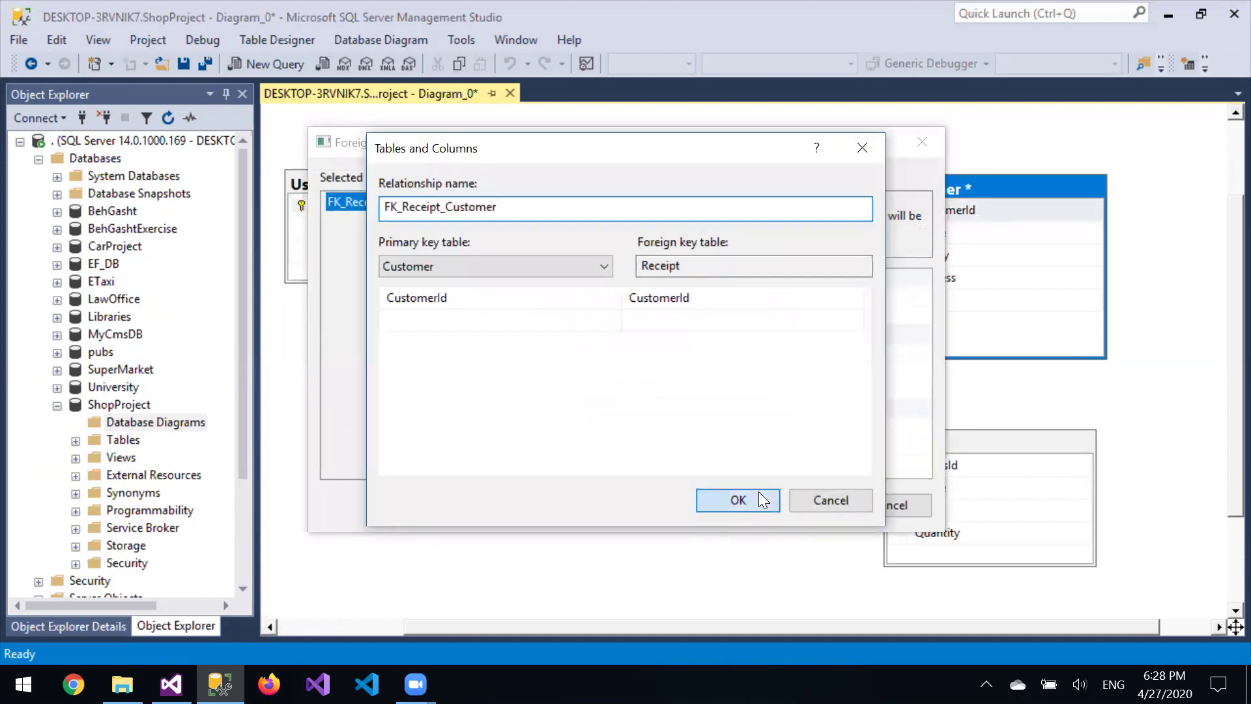
{"action": "left_click", "coordinate": [767, 505]}
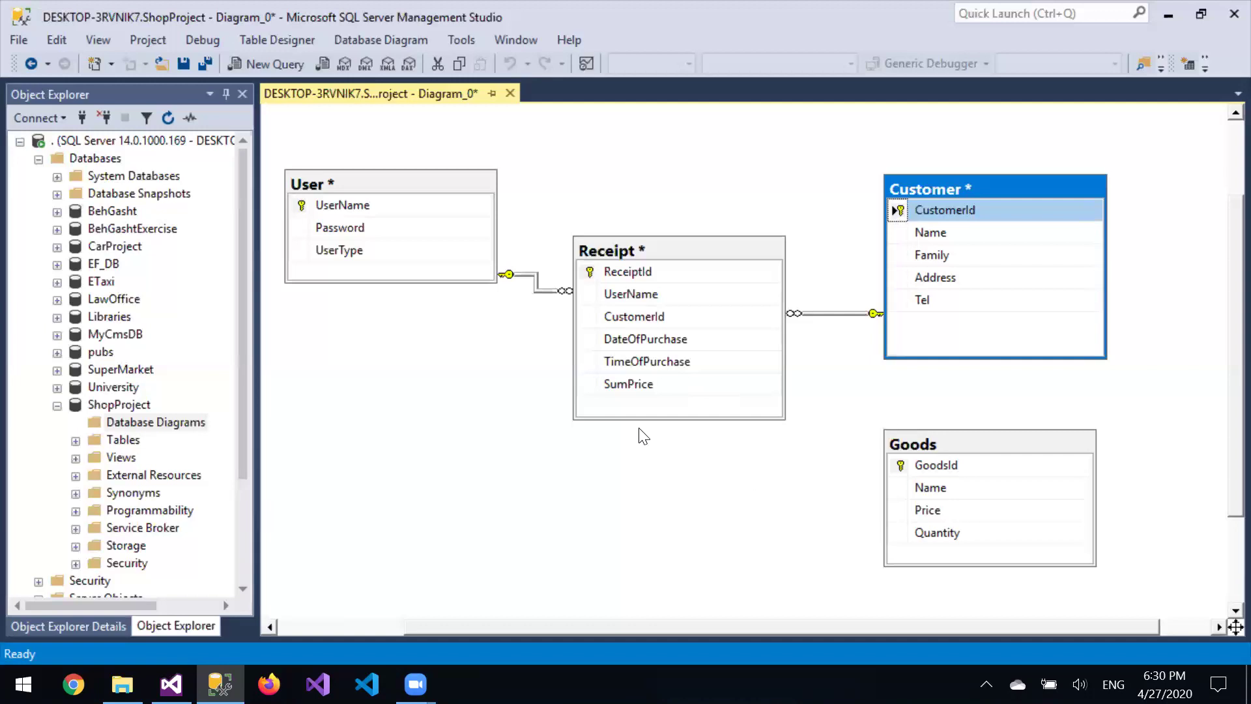
Start a new table in the ShopProject database and name its first column ReceiptId
{"action": "right_click", "coordinate": [103, 442]}
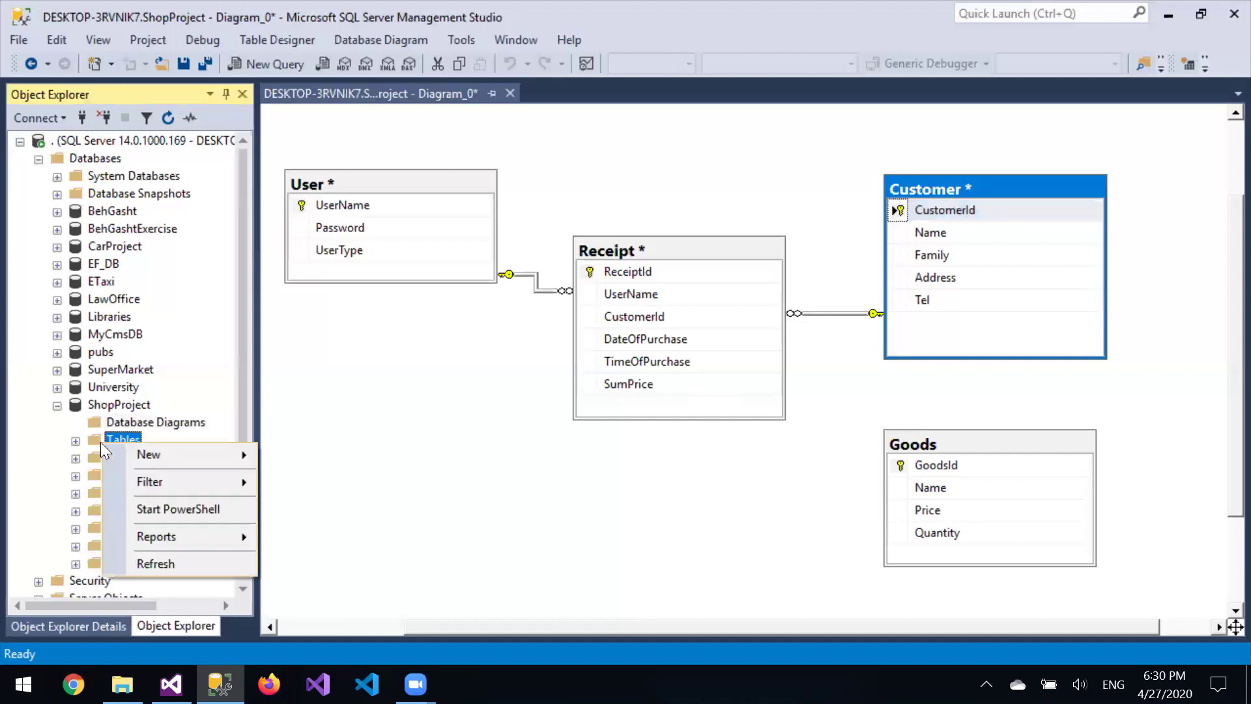
{"action": "mouse_move", "coordinate": [124, 448]}
{"action": "left_click", "coordinate": [275, 451]}
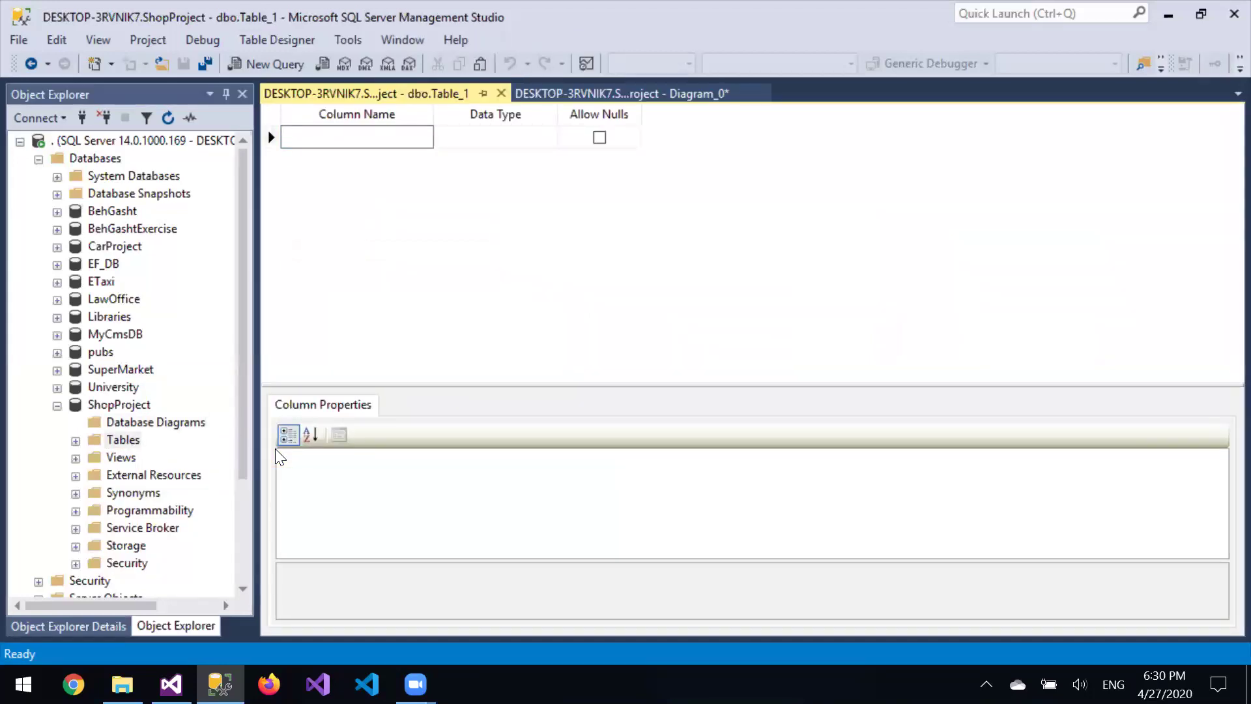
{"action": "type", "text": "ReceiptId"}
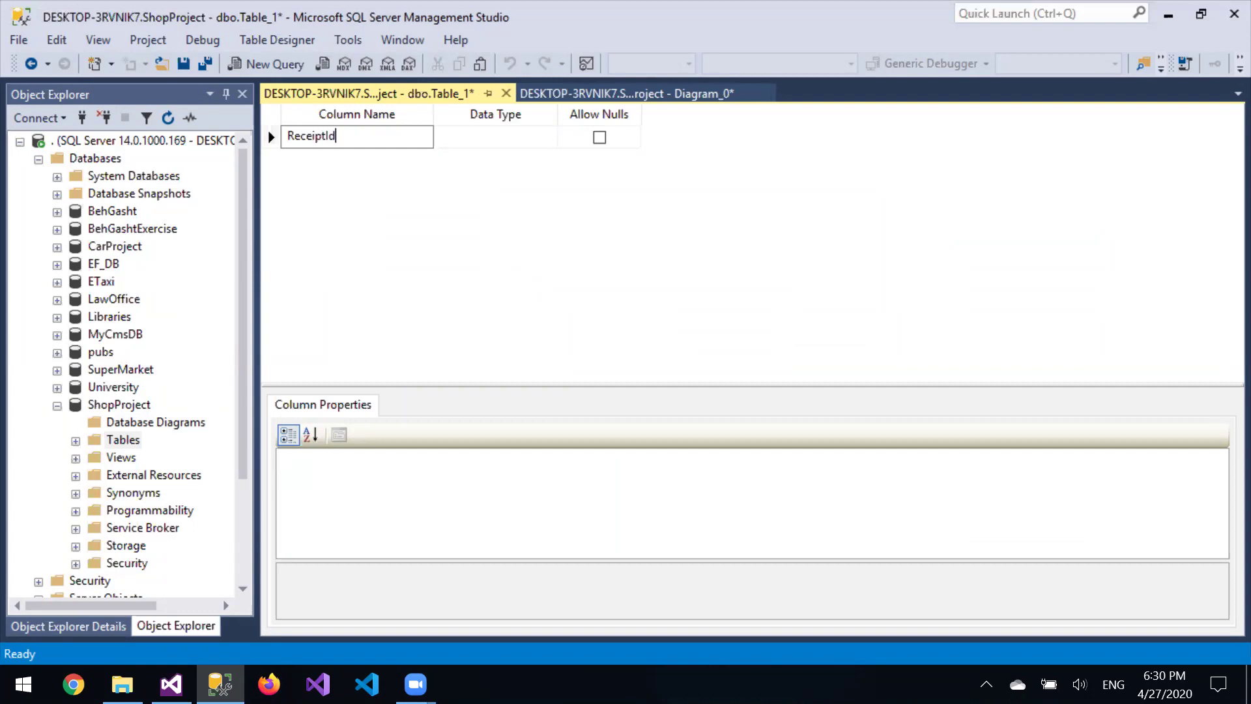
{"action": "key", "text": "Tab"}
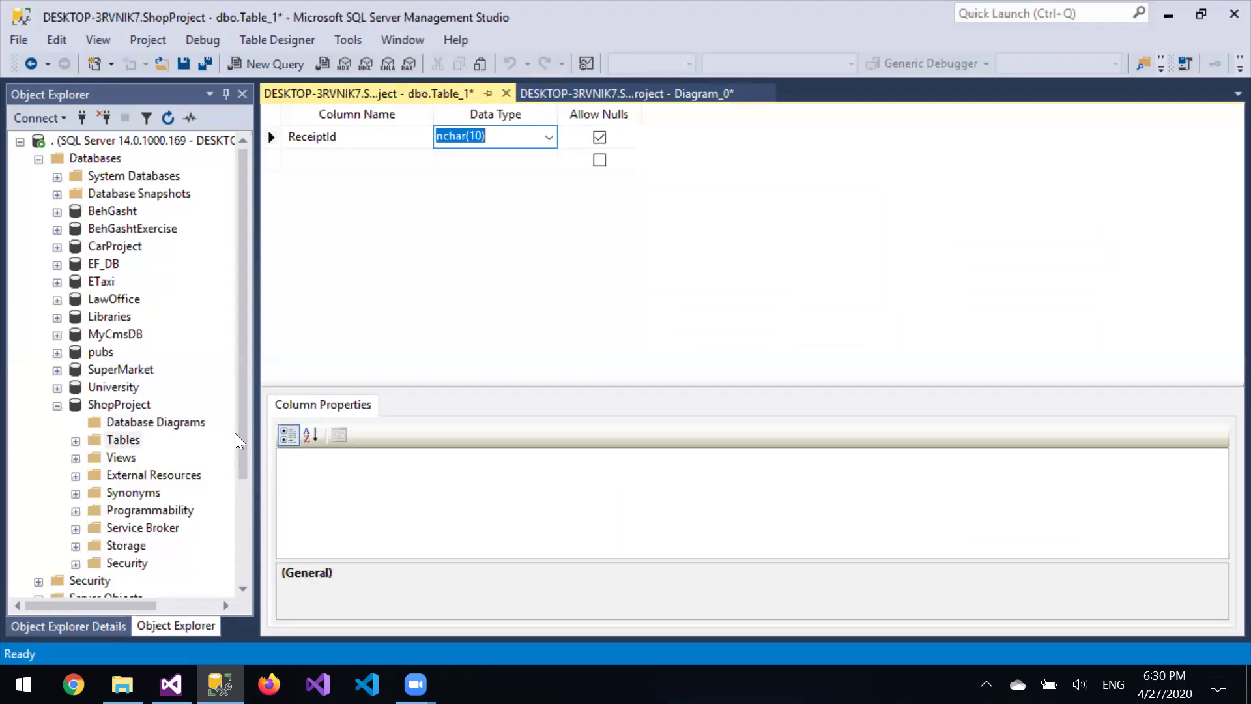
Open the design of the existing Receipt table to check the data type of its ReceiptId column
{"action": "left_click", "coordinate": [76, 441]}
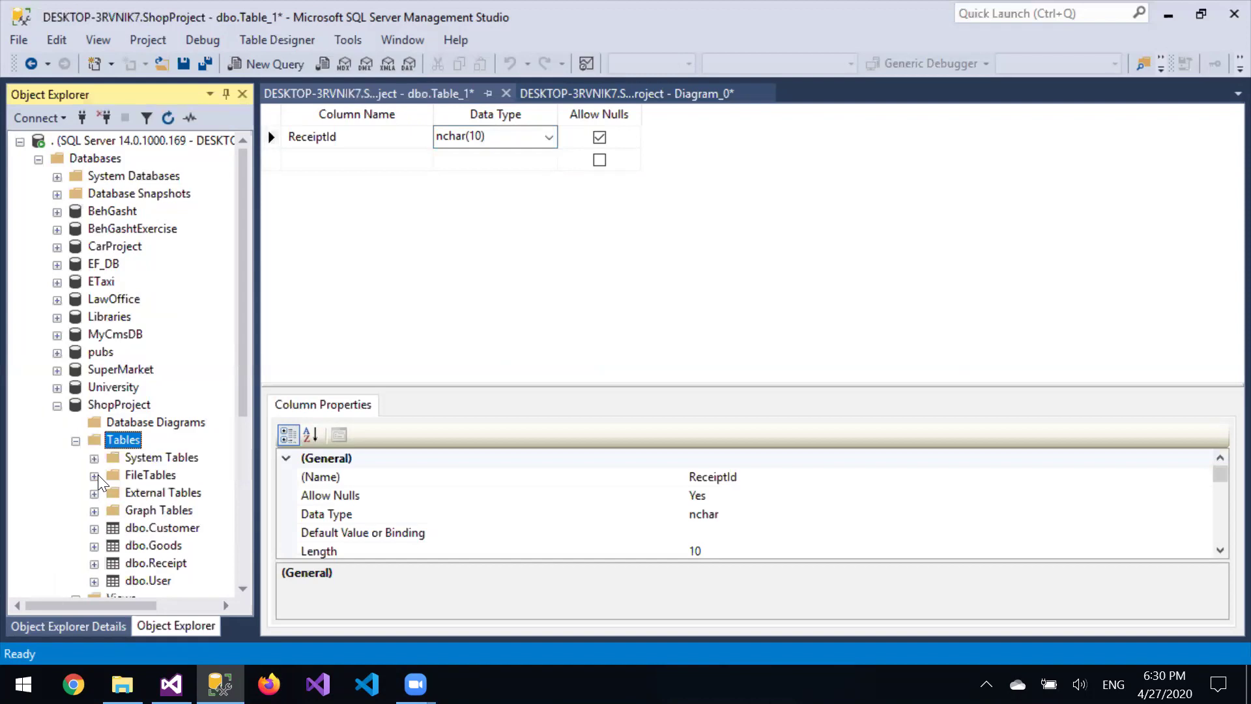
{"action": "right_click", "coordinate": [158, 555]}
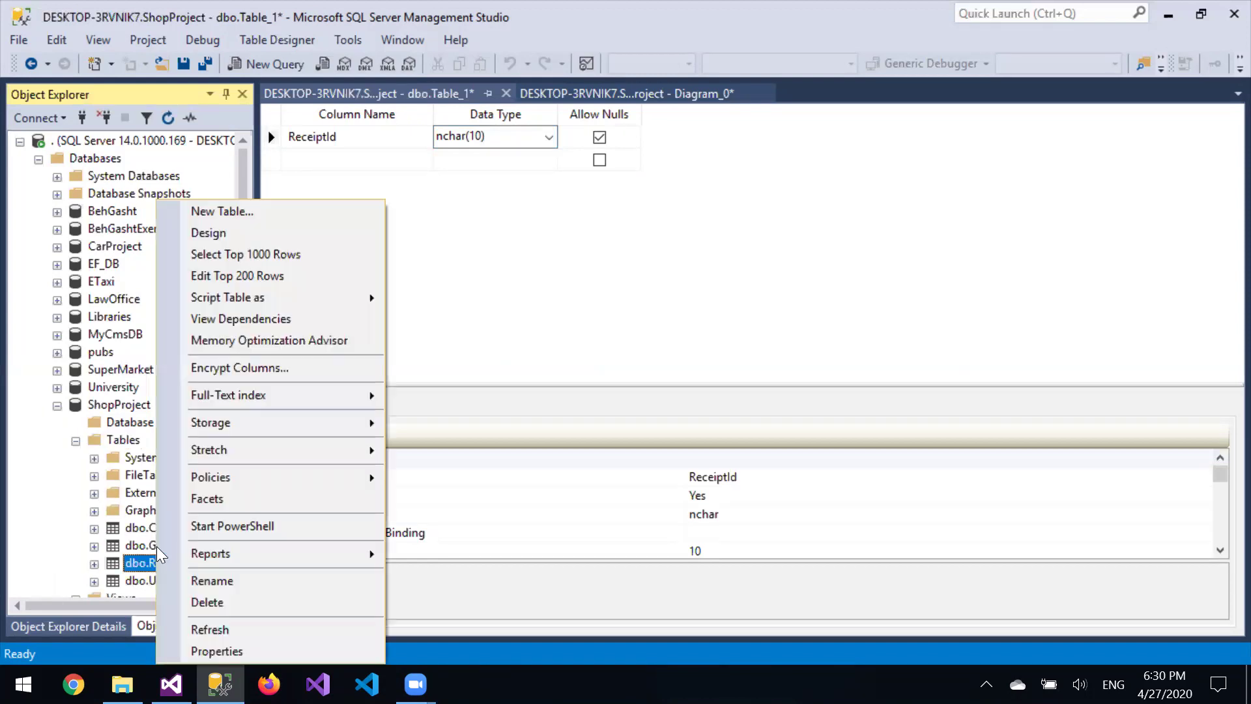
{"action": "left_click", "coordinate": [261, 235]}
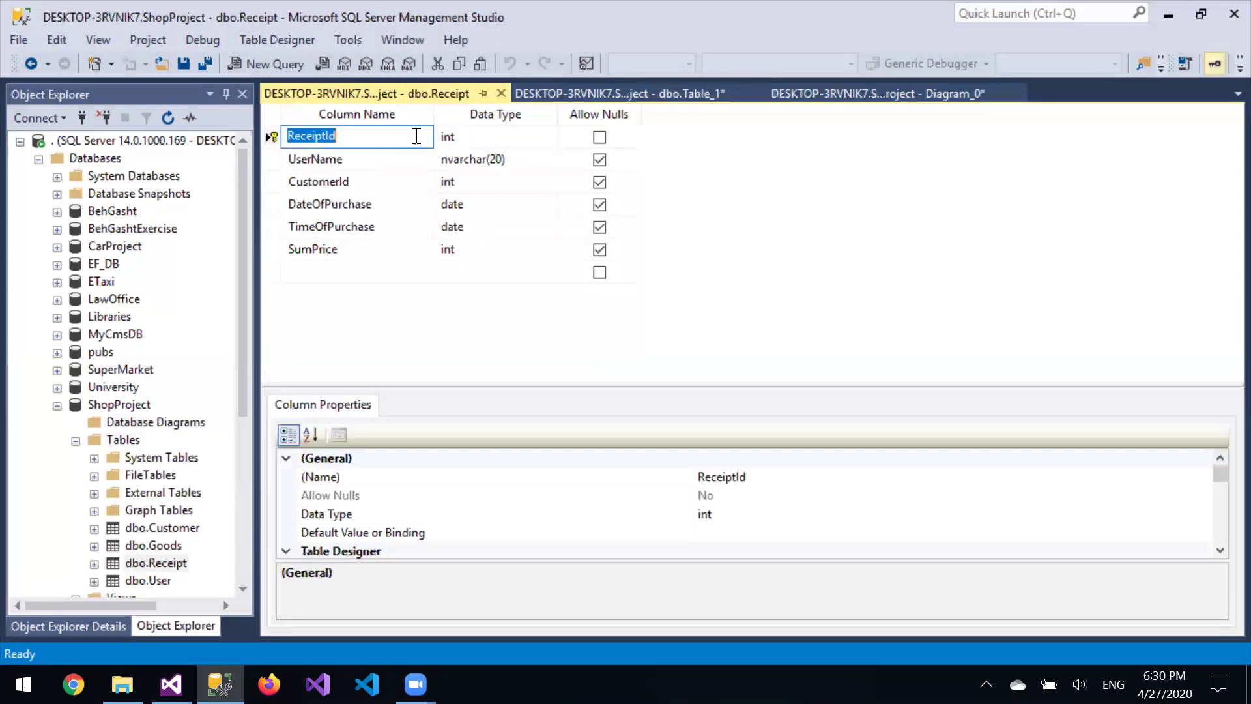
Return to the new table's design and set the data type of ReceiptId to int
{"action": "left_click", "coordinate": [601, 91]}
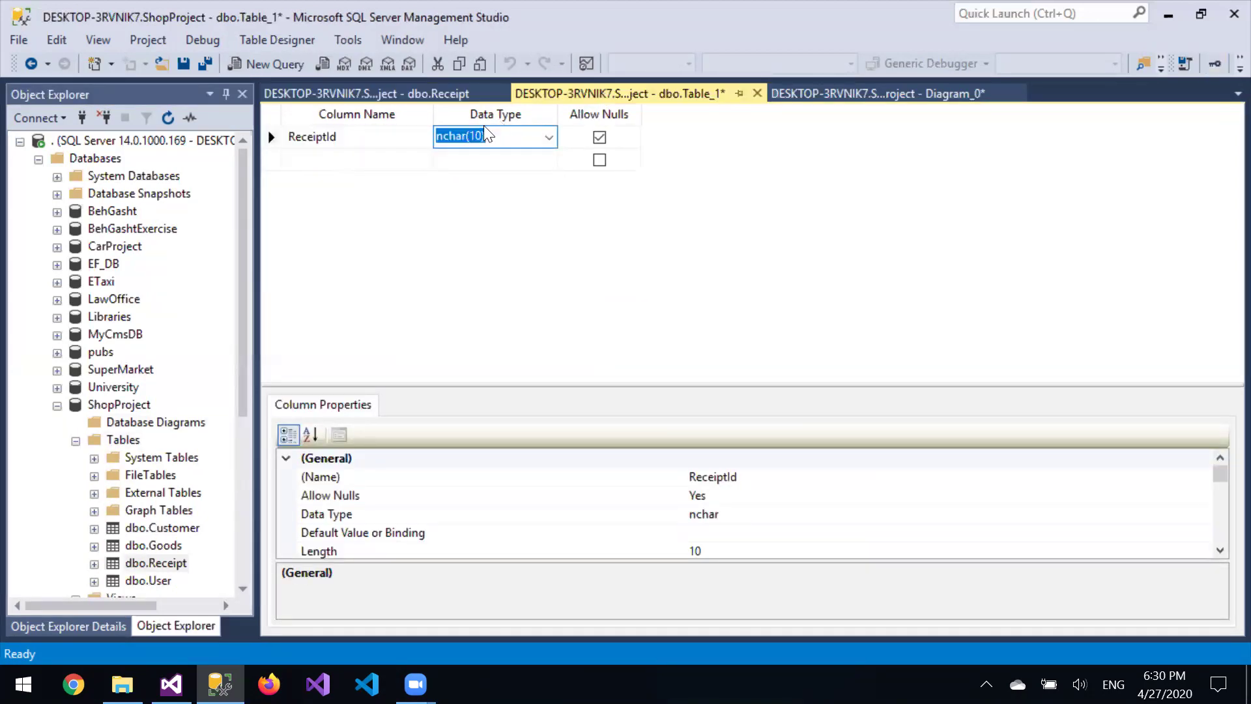
{"action": "type", "text": "int"}
{"action": "key", "text": "Tab"}
{"action": "key", "text": "Tab"}
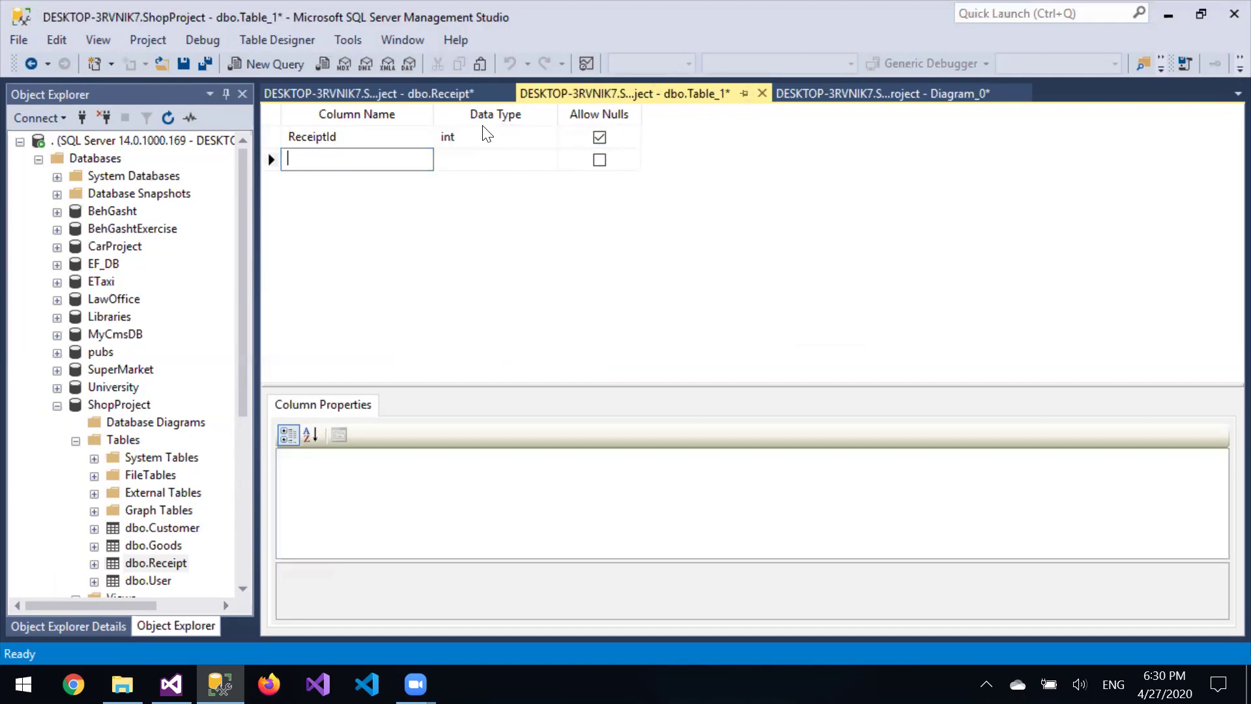
Add a second column named GoodId with data type int to the new table
{"action": "type", "text": "GoodId"}
{"action": "key", "text": "Tab"}
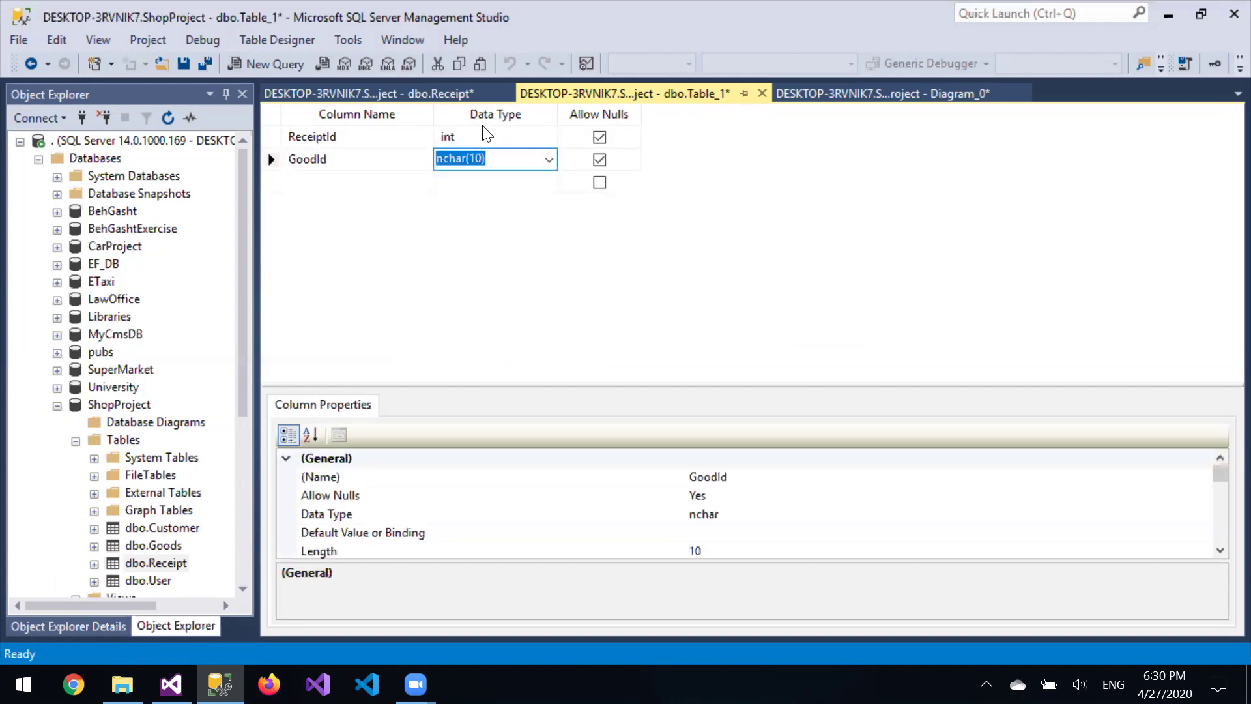
{"action": "type", "text": "int"}
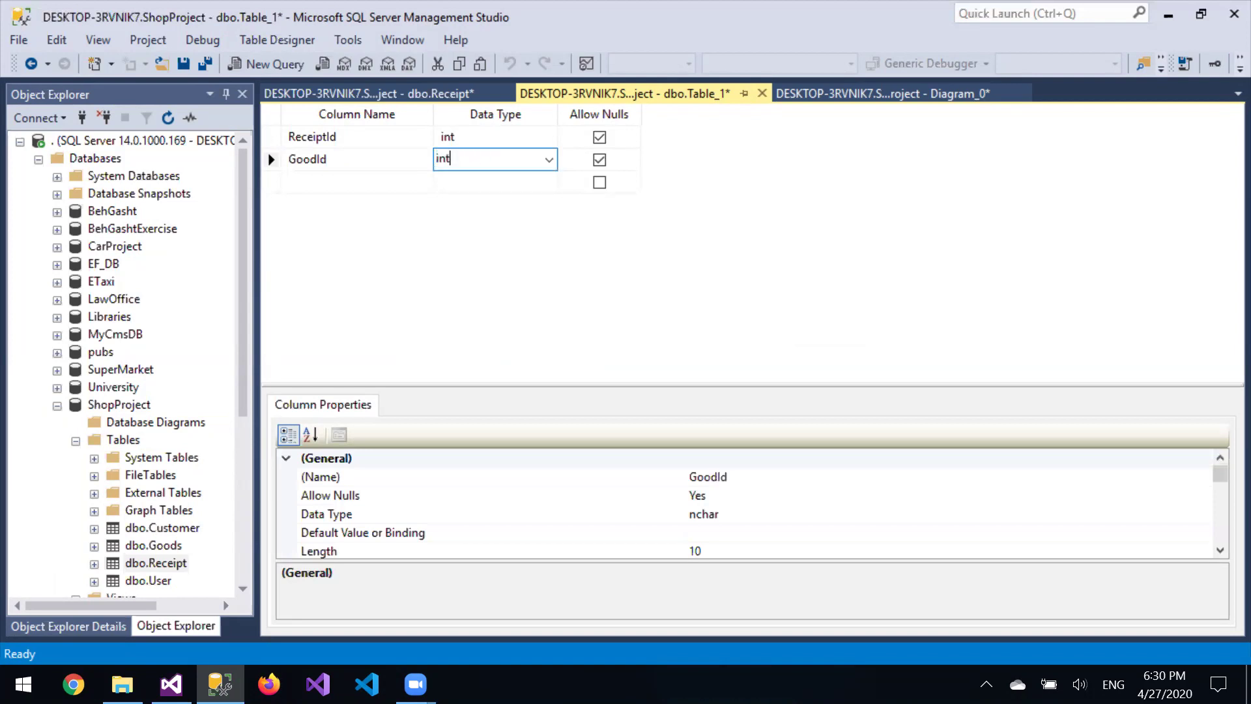
{"action": "key", "text": "Tab"}
{"action": "key", "text": "Tab"}
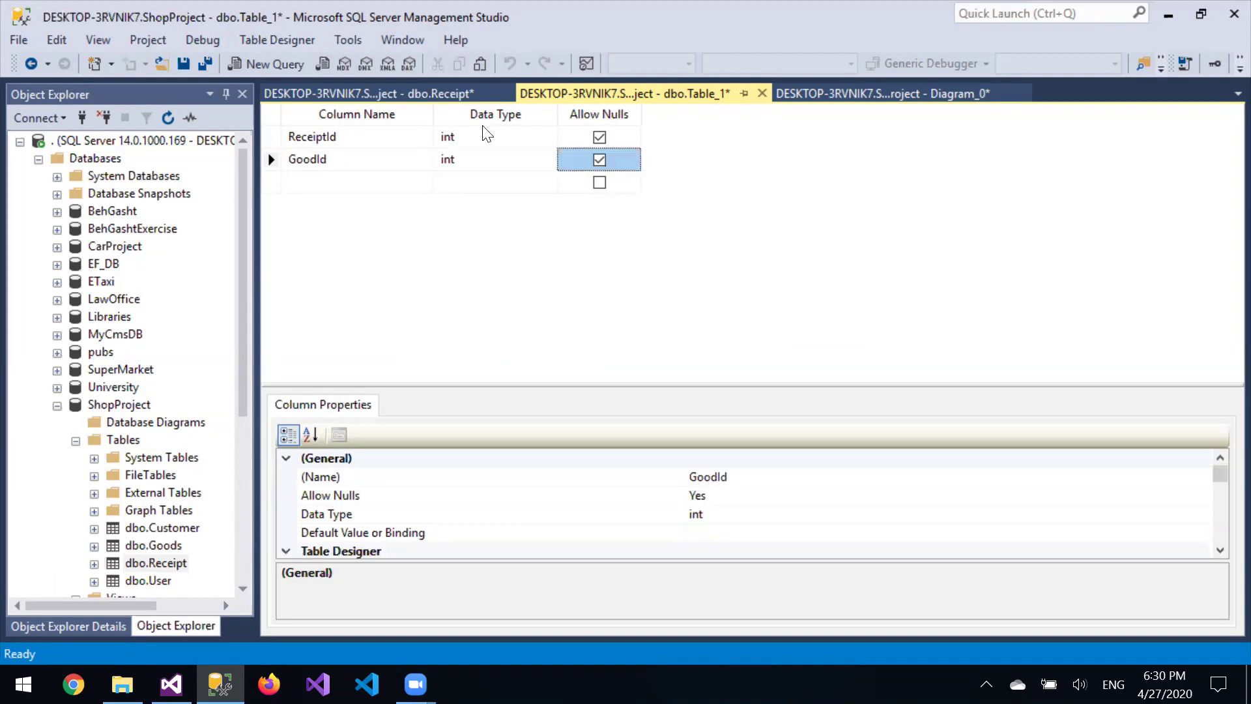
Add a third column named QuantityOfItems with data type int to the new table
{"action": "type", "text": "Q"}
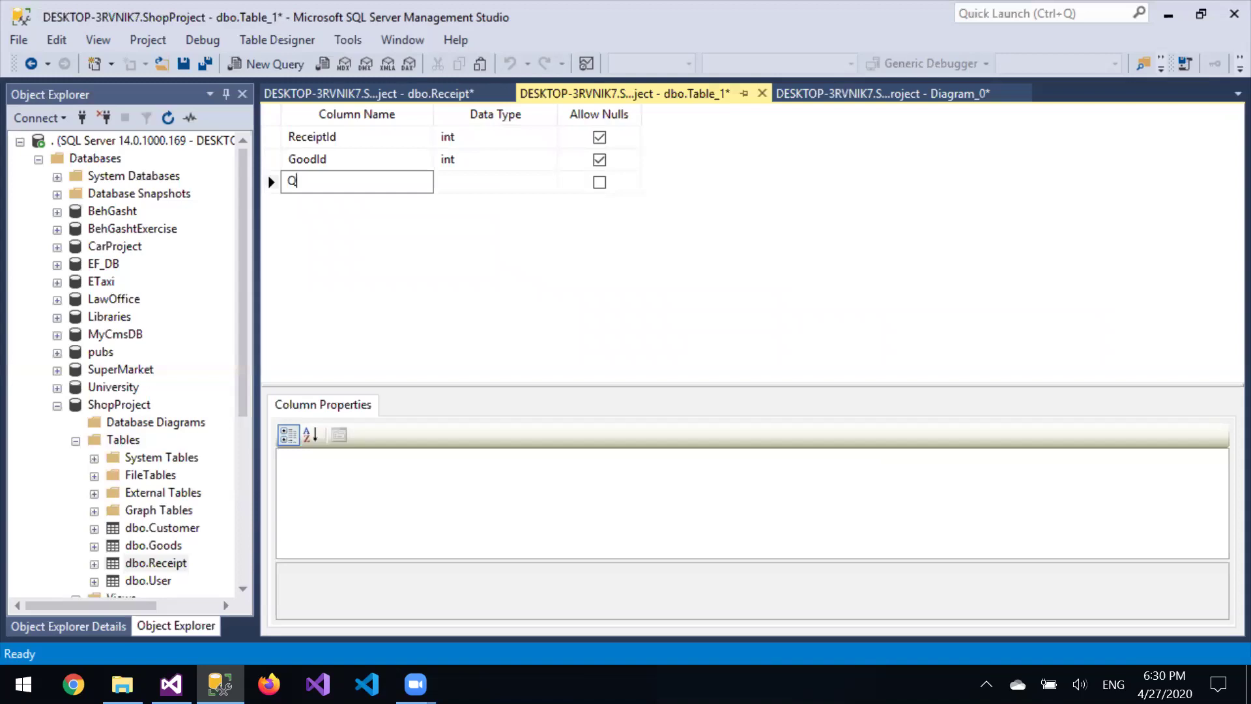
{"action": "type", "text": "uantityOfItems"}
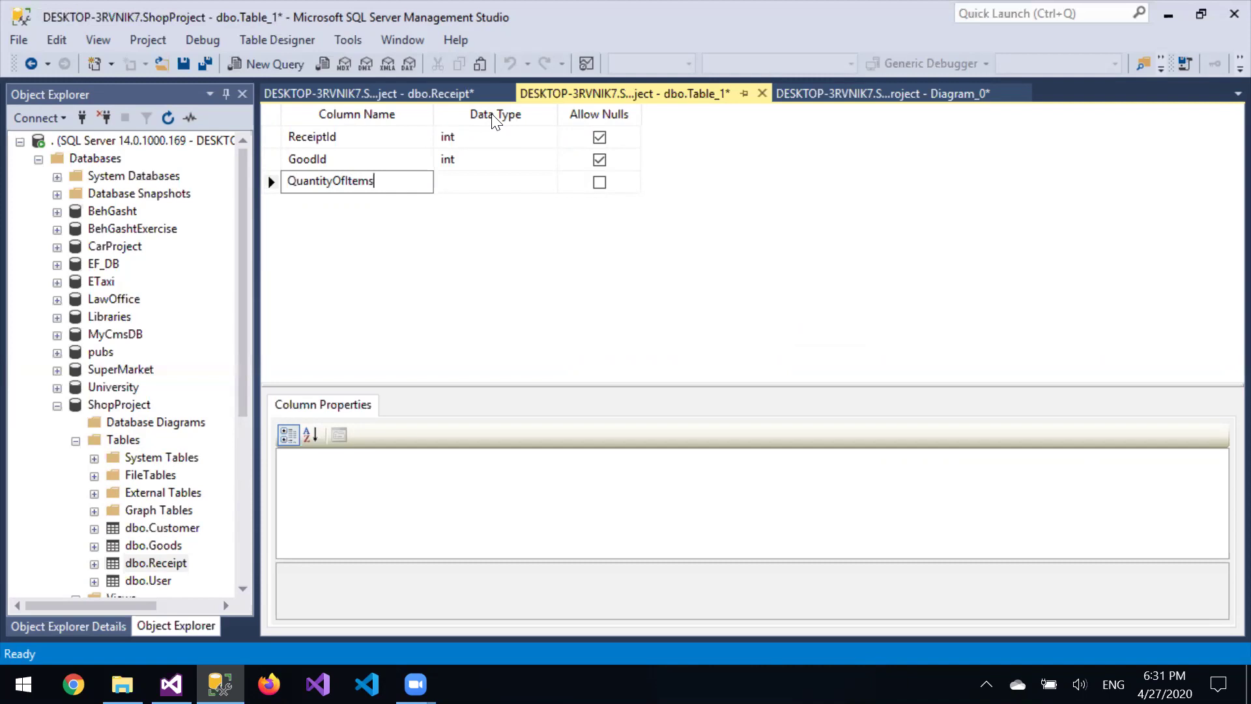
{"action": "key", "text": "Tab"}
{"action": "type", "text": "in"}
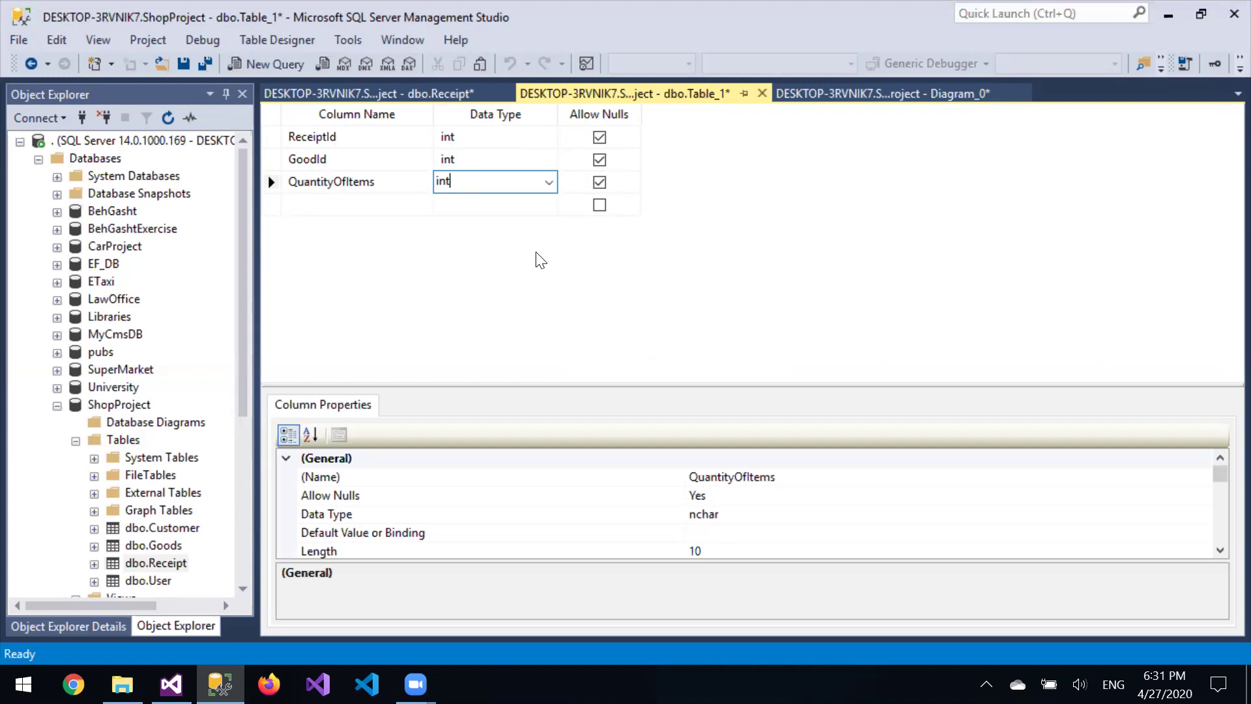
{"action": "key", "text": "Tab"}
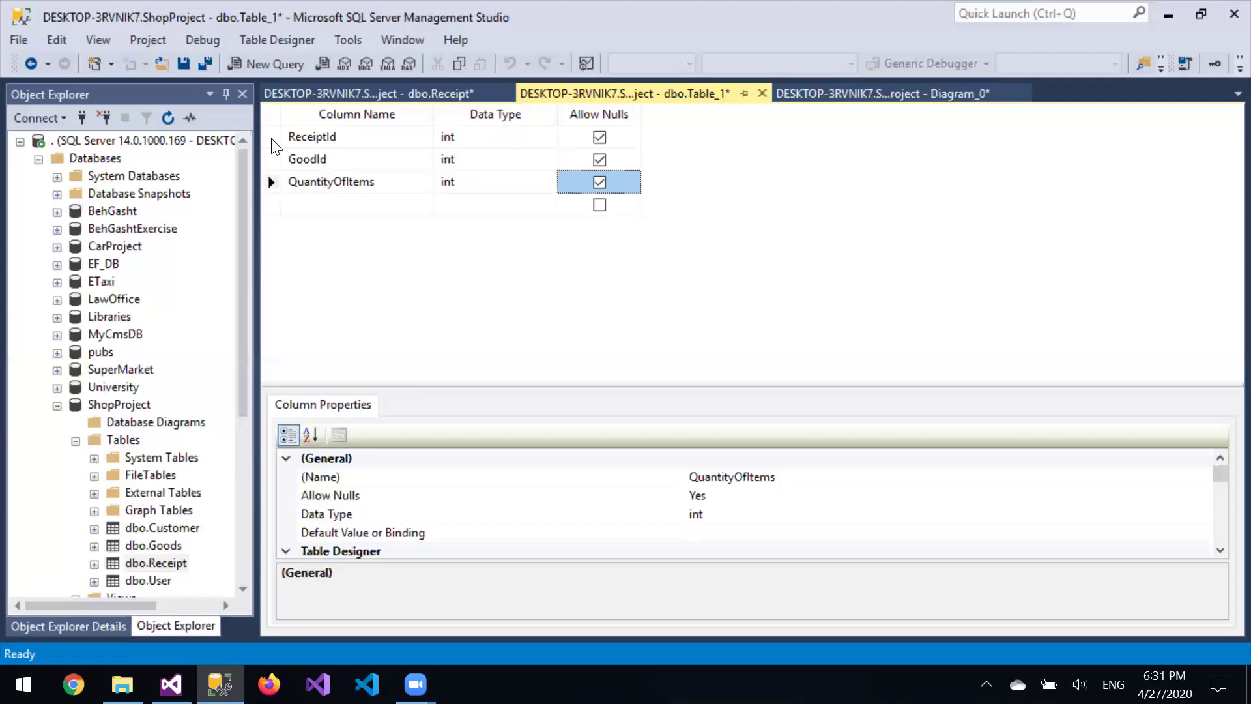
Make ReceiptId and GoodId together the composite primary key of the new table
{"action": "left_click_drag", "start_coordinate": [273, 146], "coordinate": [273, 158]}
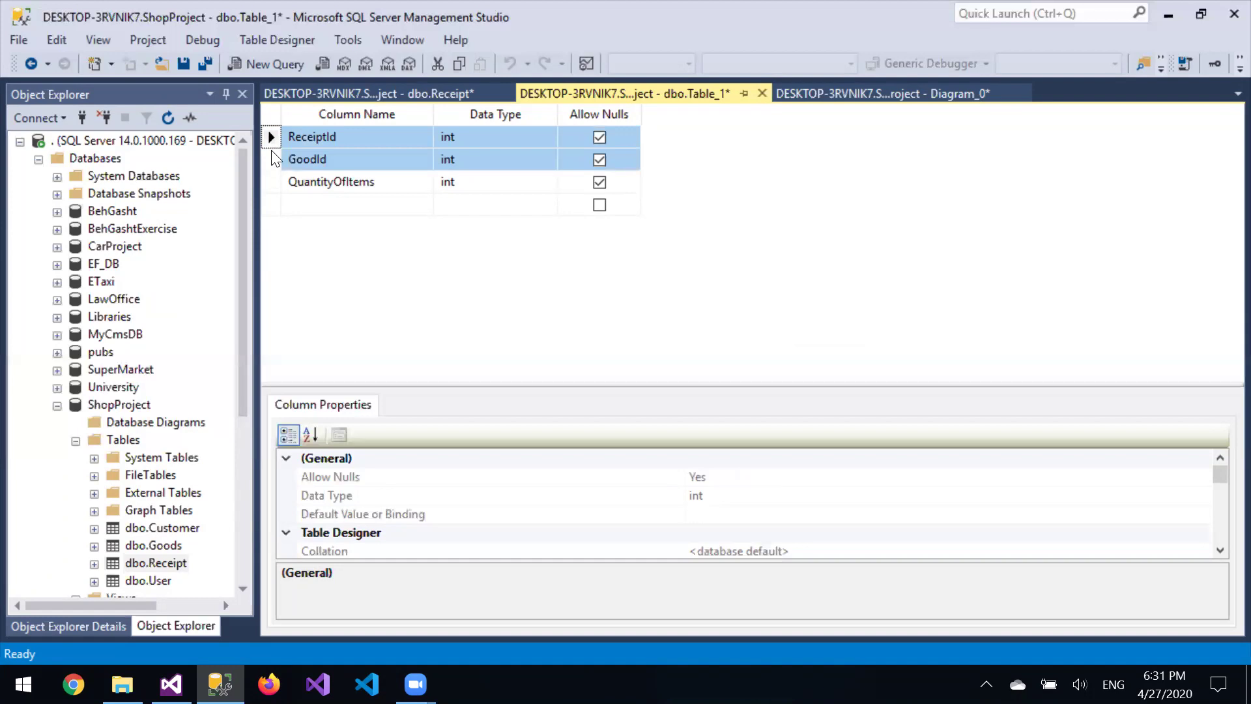
{"action": "right_click", "coordinate": [273, 137]}
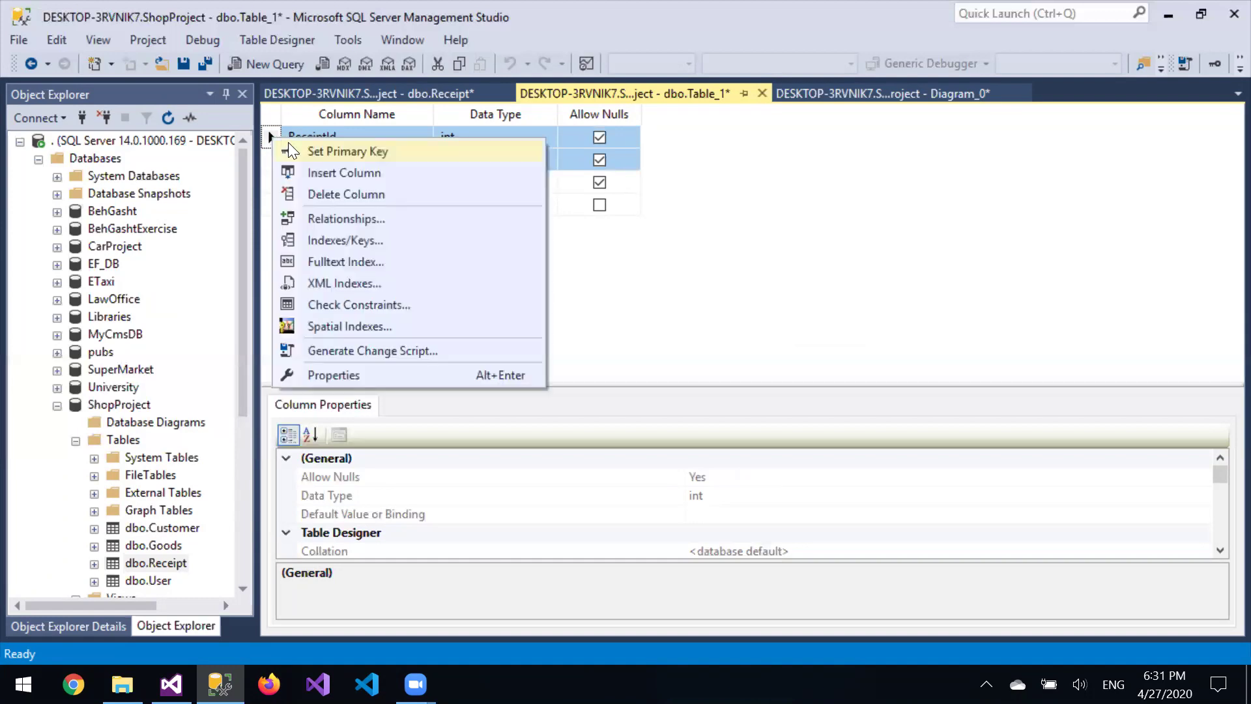
{"action": "left_click", "coordinate": [290, 143]}
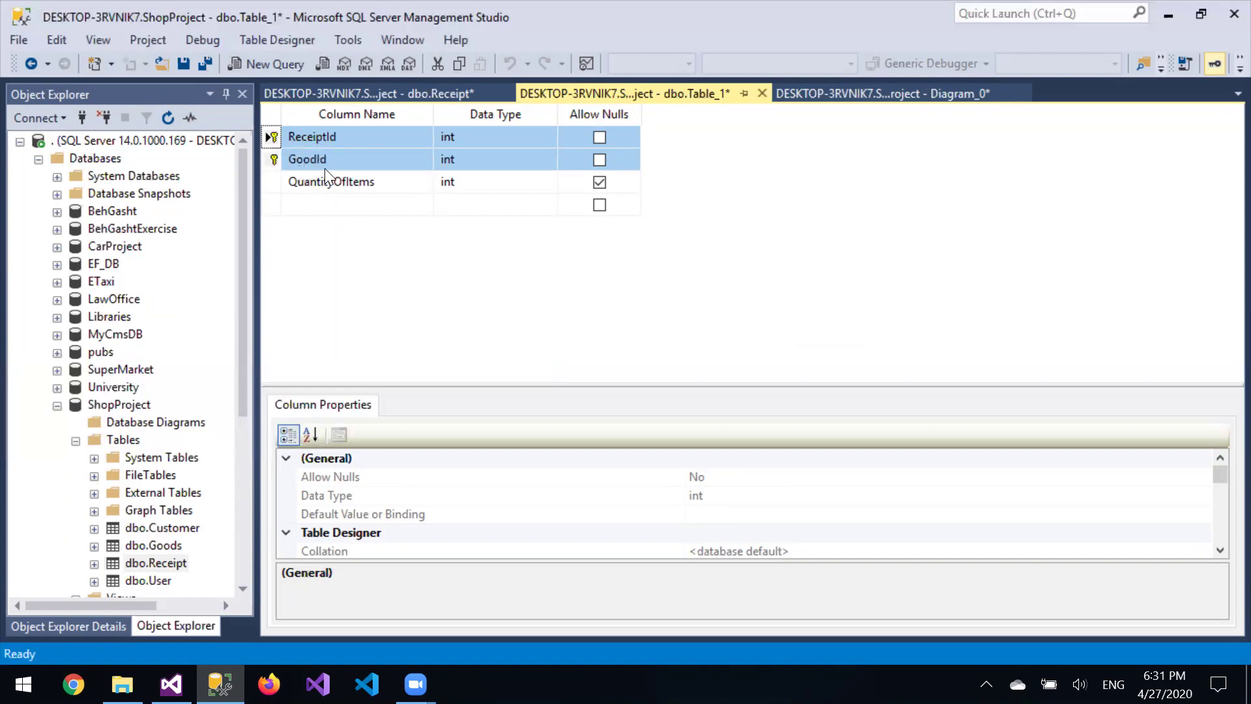
Close the new table's design, saving the table under the name Items
{"action": "left_click", "coordinate": [761, 94]}
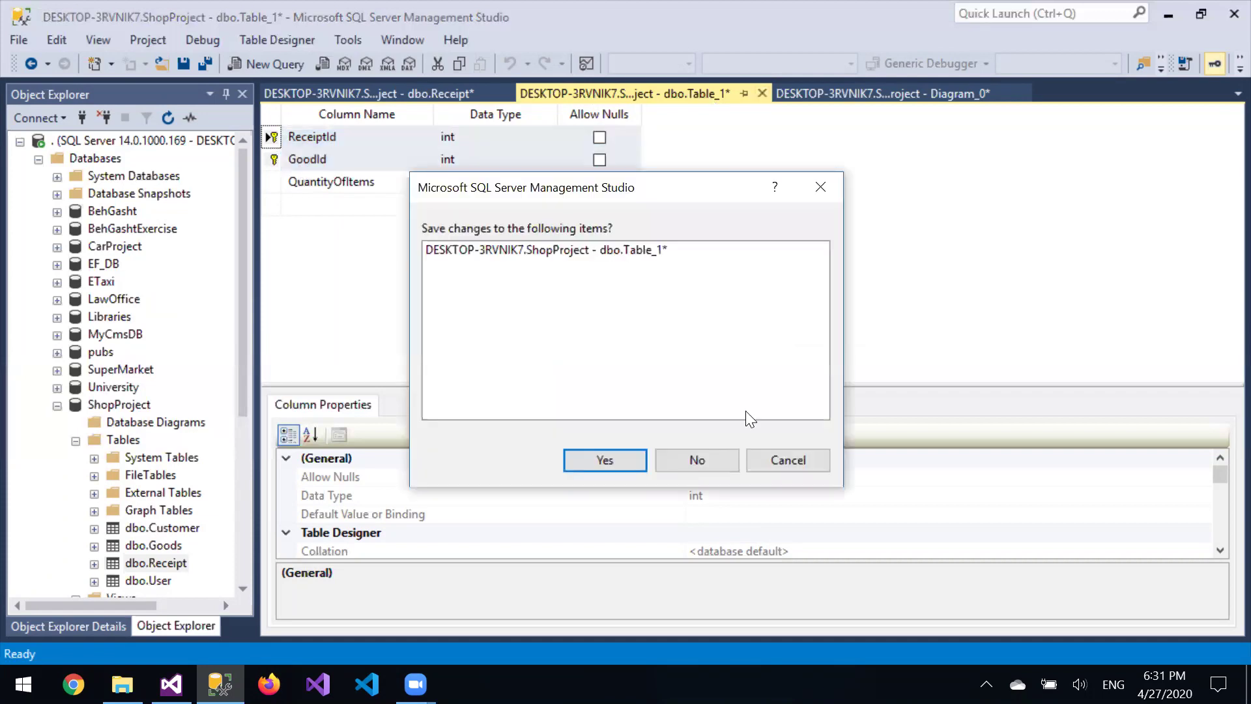
{"action": "left_click", "coordinate": [606, 461]}
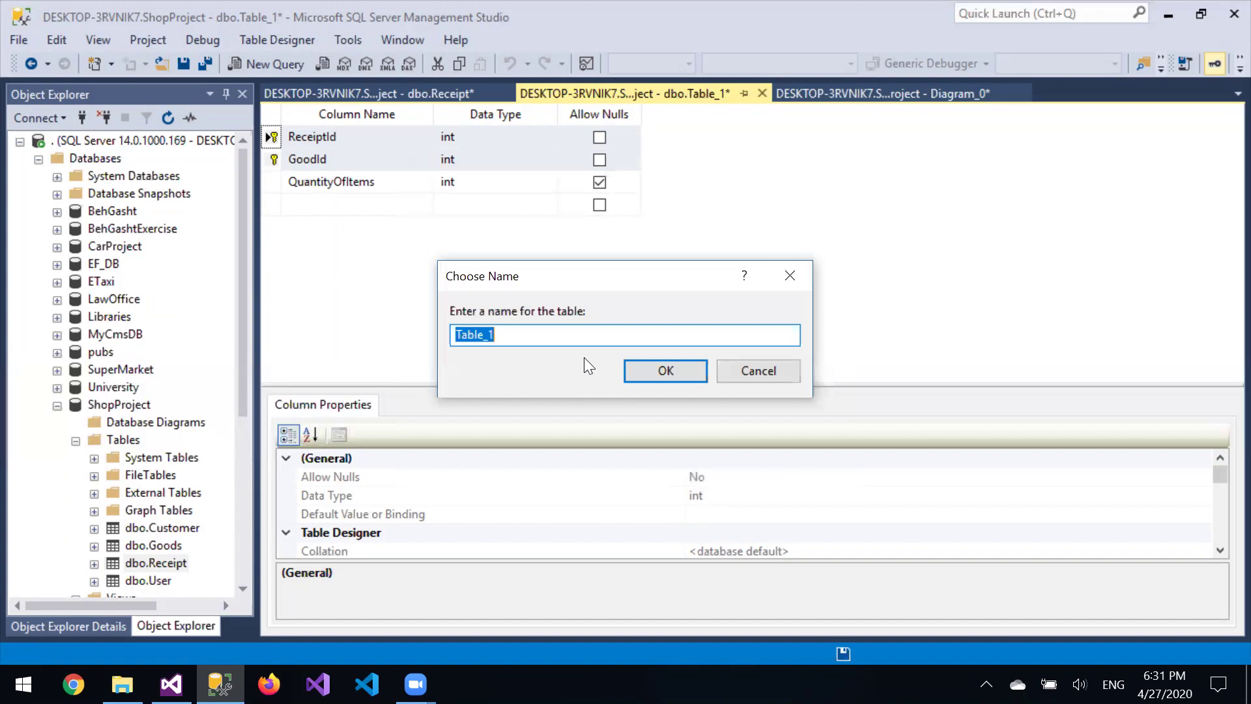
{"action": "type", "text": "Items"}
{"action": "left_click", "coordinate": [666, 371]}
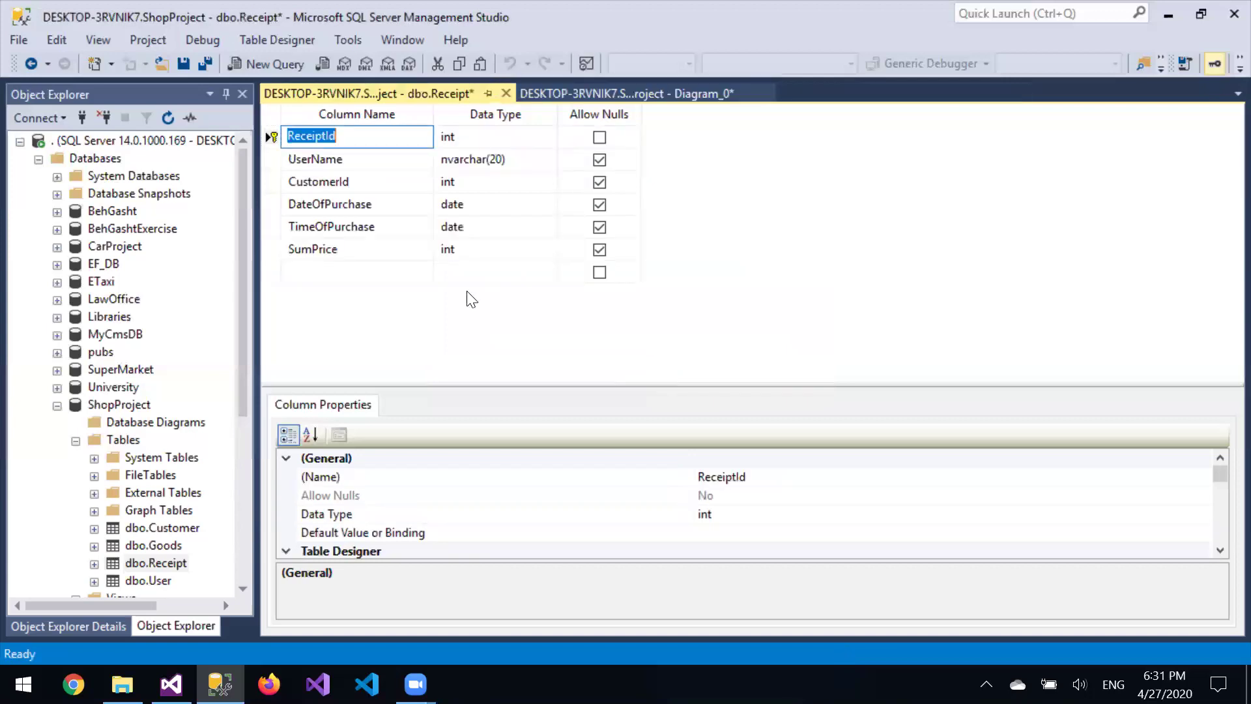
Close the Receipt table's design, declining to save the Customer, User and Receipt tables to the database
{"action": "left_click", "coordinate": [506, 94]}
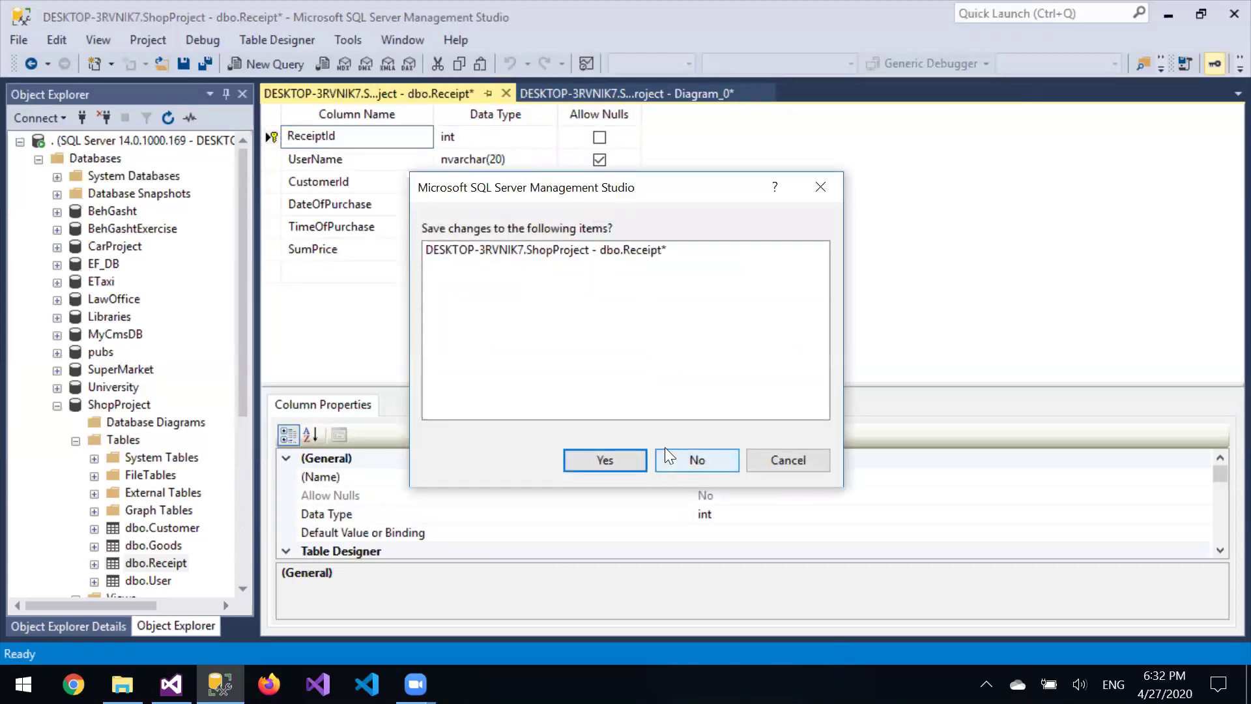
{"action": "left_click", "coordinate": [627, 453]}
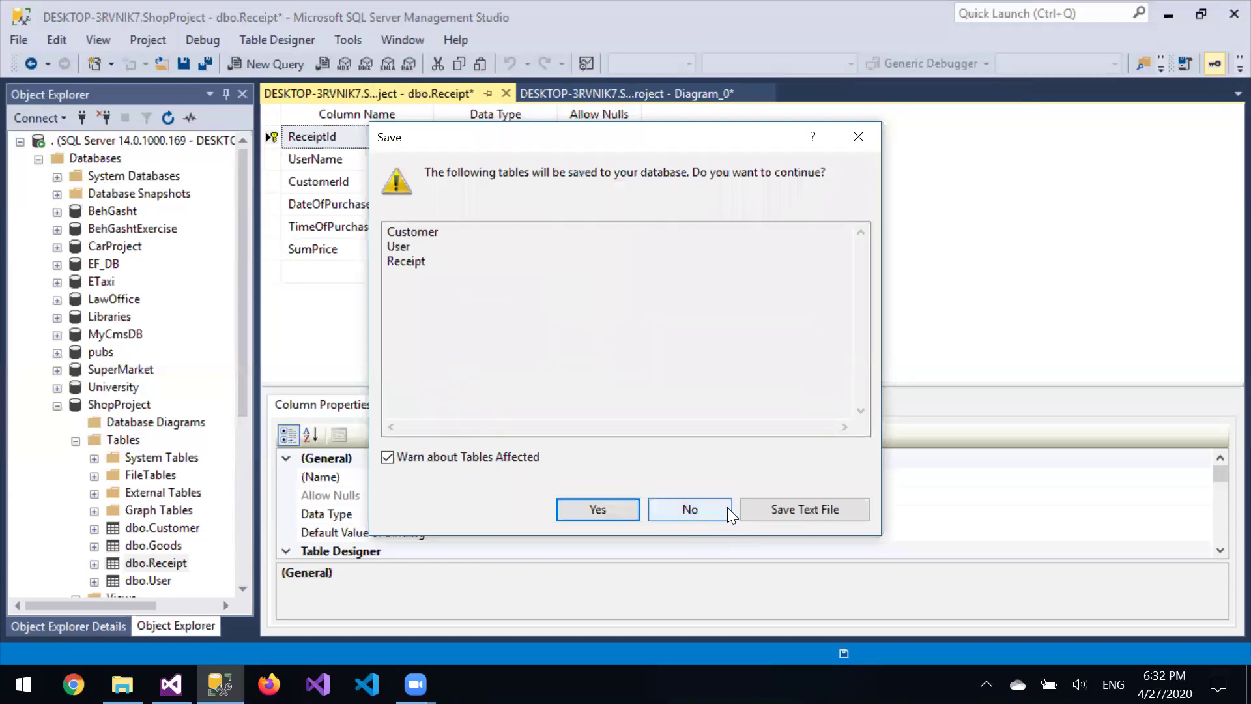
{"action": "left_click", "coordinate": [774, 508]}
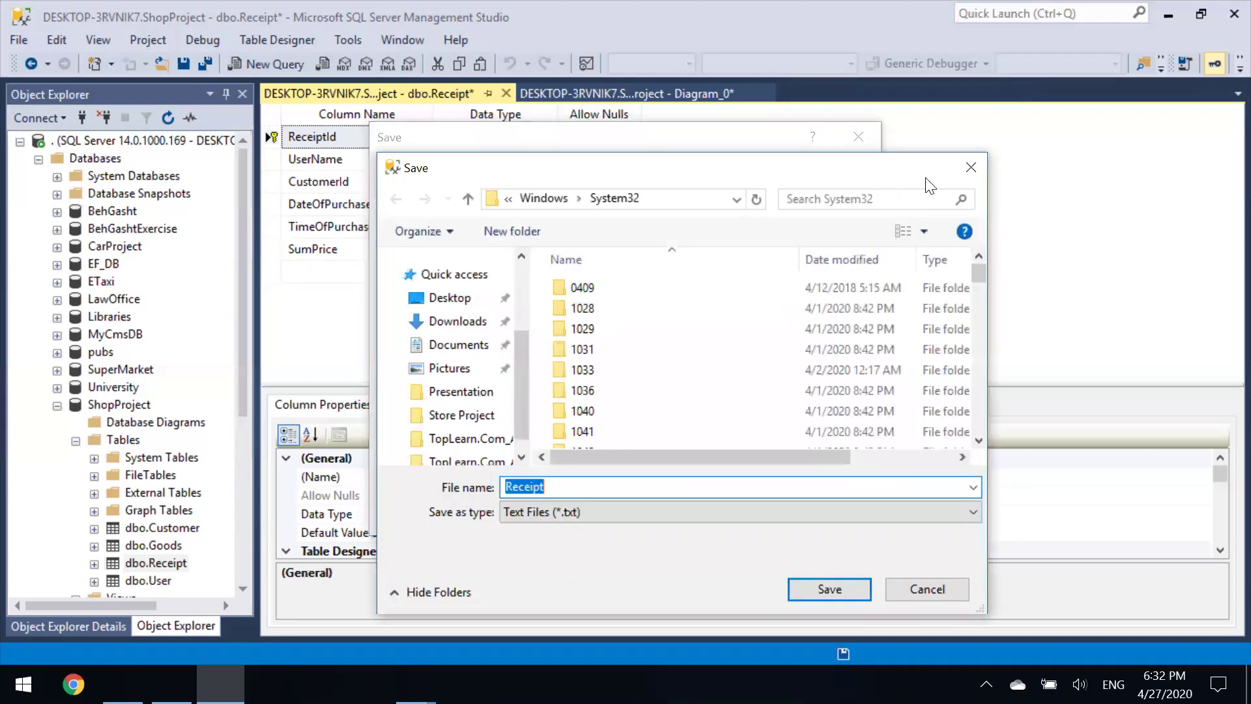
{"action": "key", "text": "Escape"}
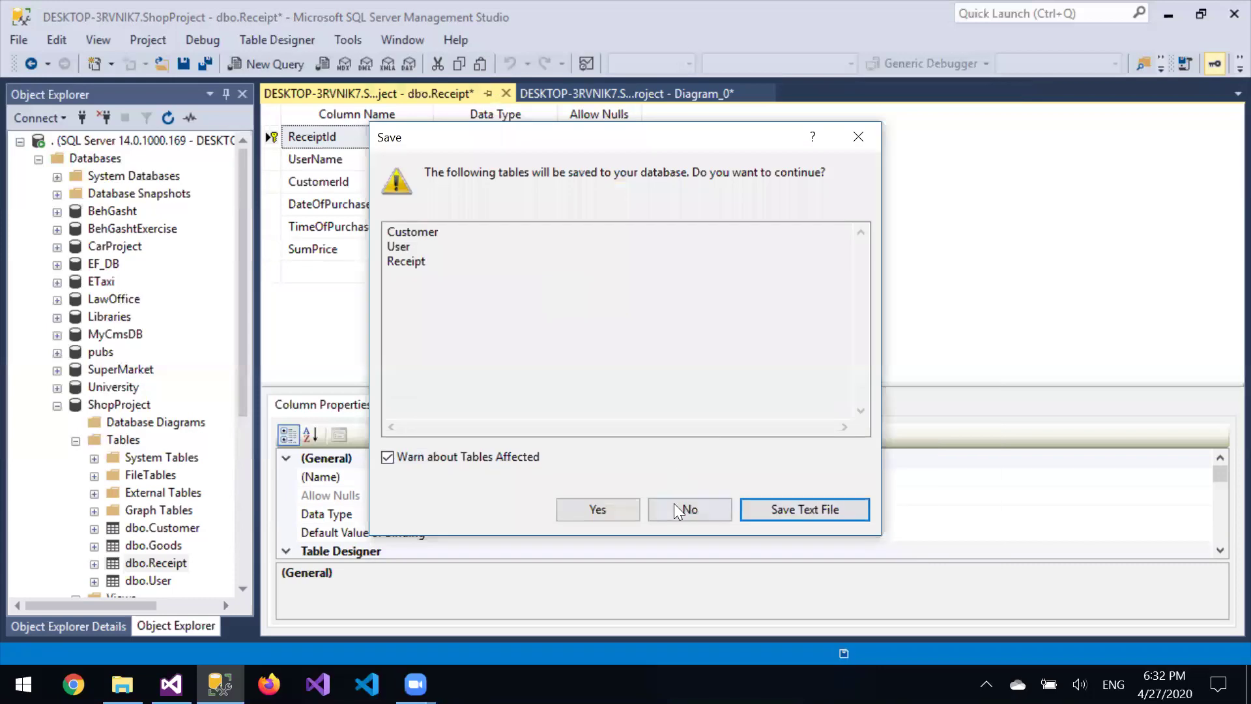
{"action": "left_click", "coordinate": [671, 512]}
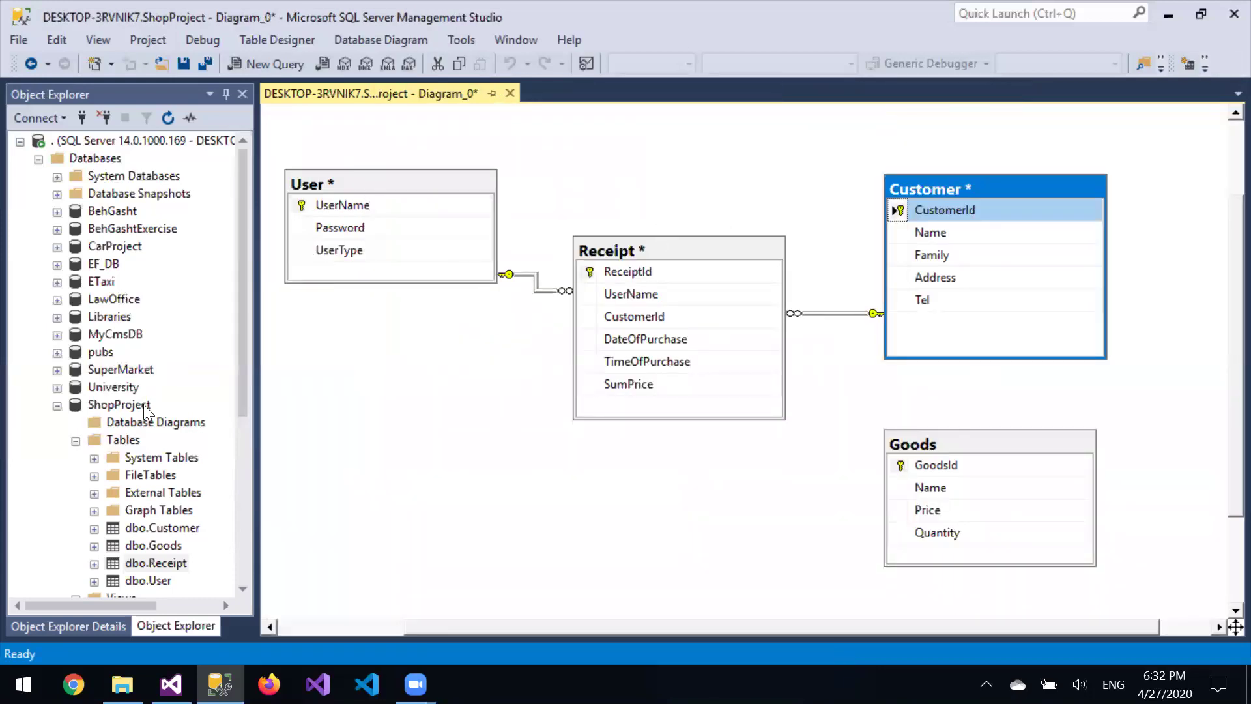
Add the Items table to the database diagram
{"action": "left_click", "coordinate": [145, 427]}
{"action": "left_click_drag", "start_coordinate": [332, 133], "coordinate": [411, 402]}
{"action": "left_click", "coordinate": [411, 401]}
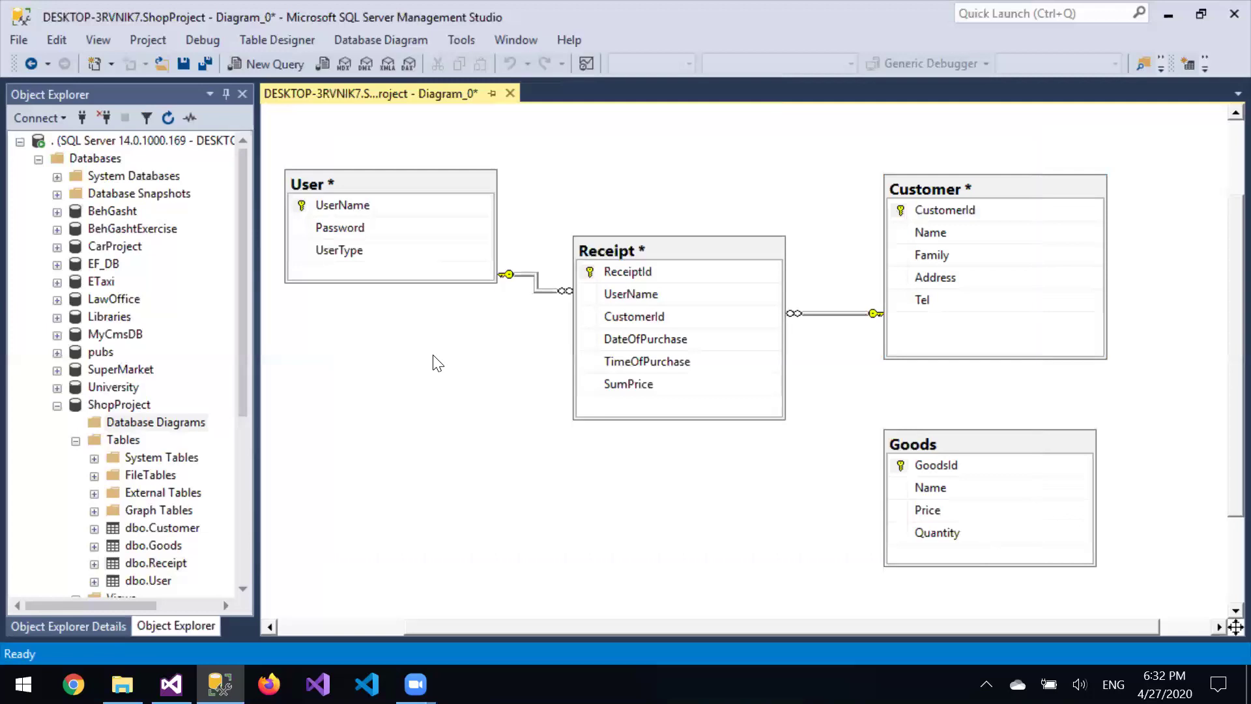
{"action": "right_click", "coordinate": [433, 354]}
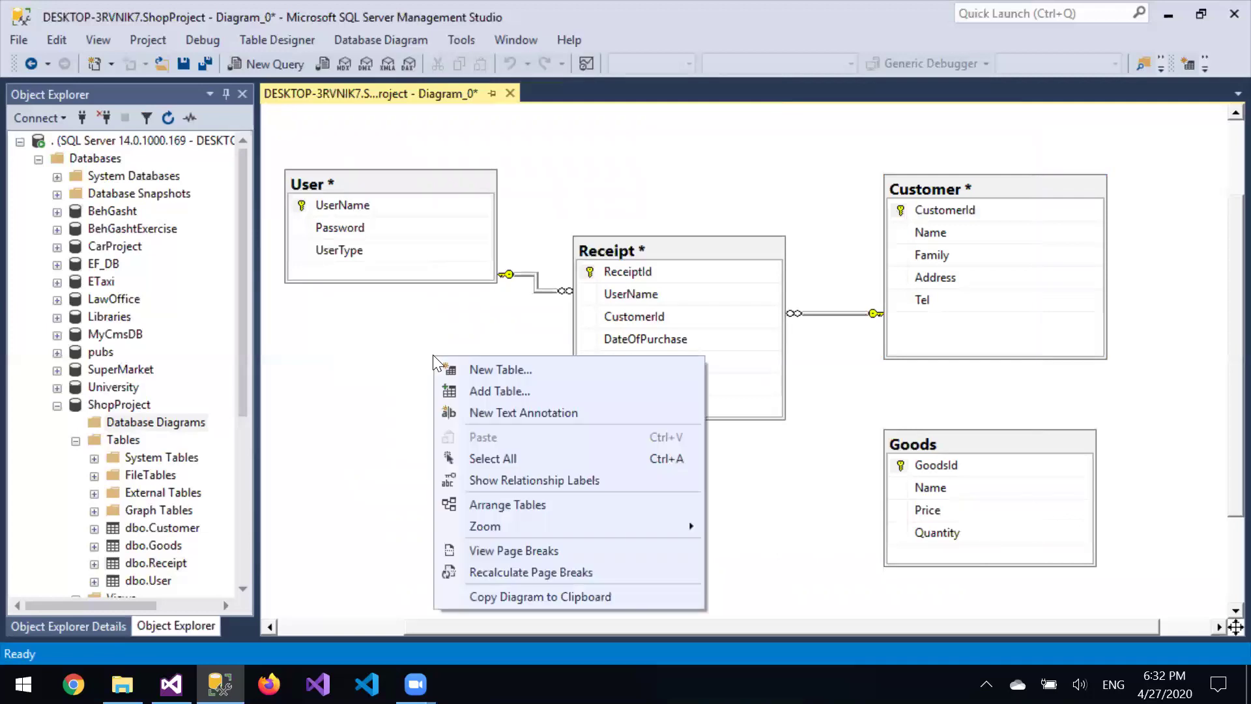
{"action": "left_click", "coordinate": [498, 390]}
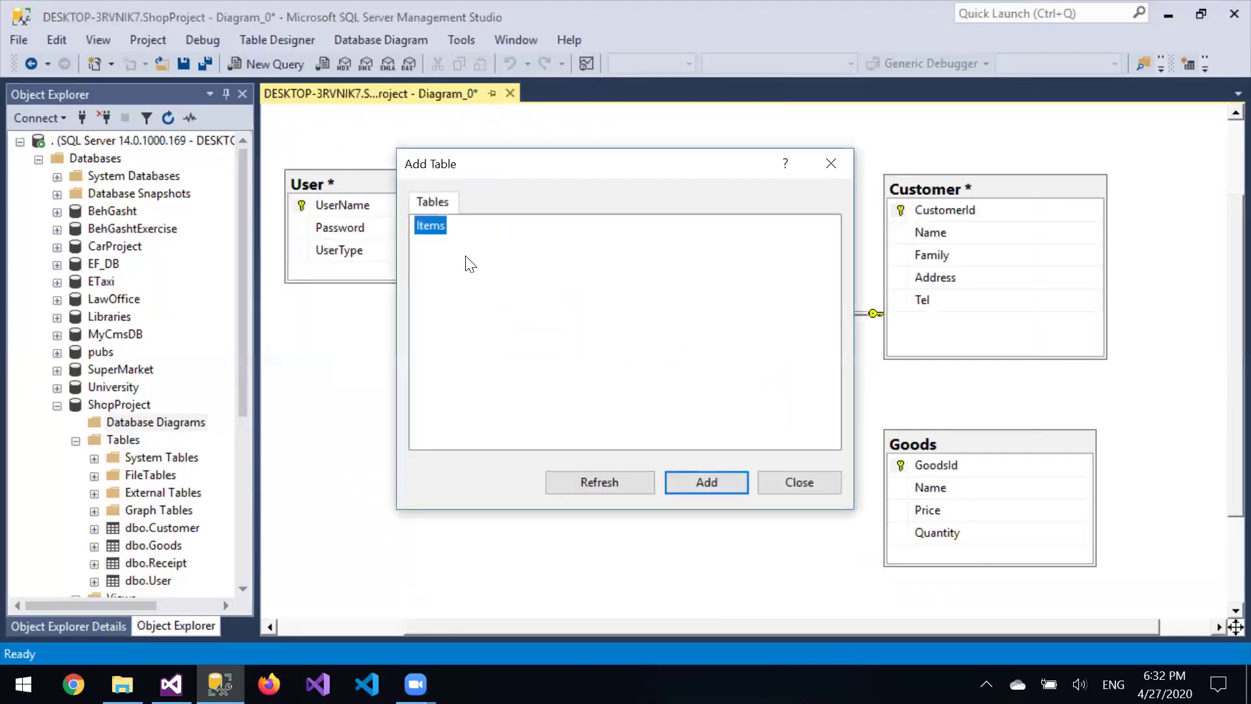
{"action": "left_click", "coordinate": [713, 482]}
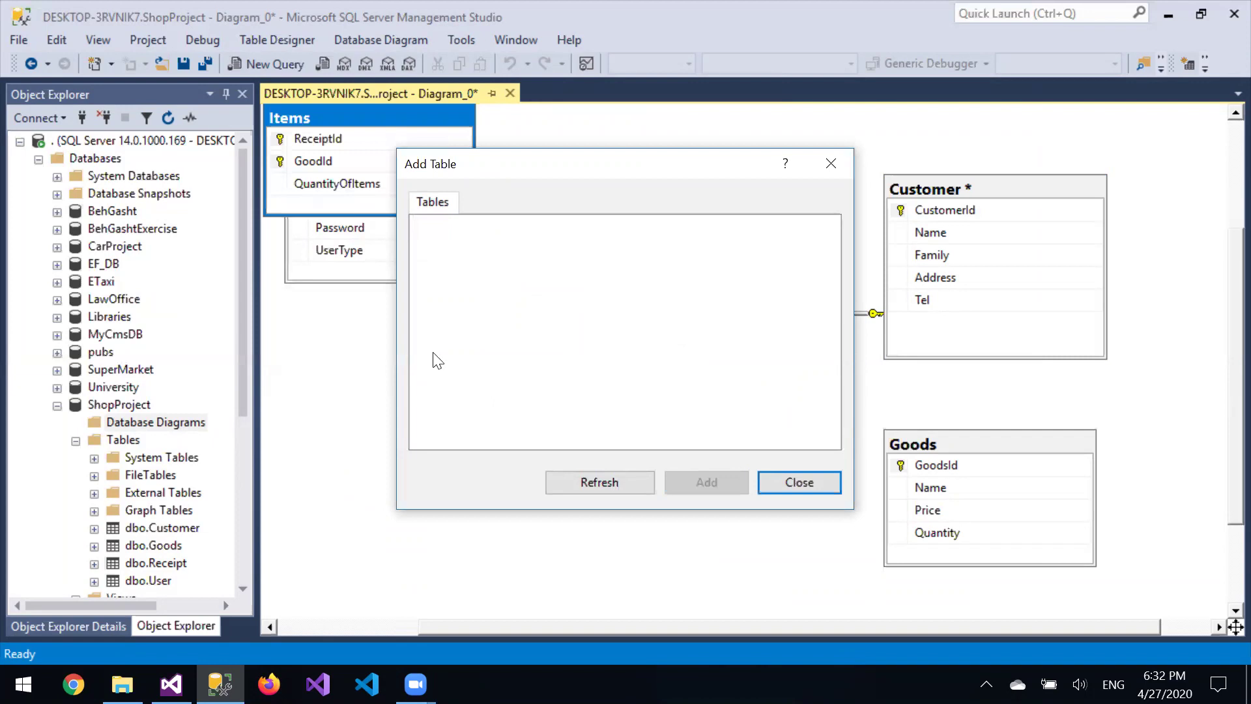
{"action": "key", "text": "Escape"}
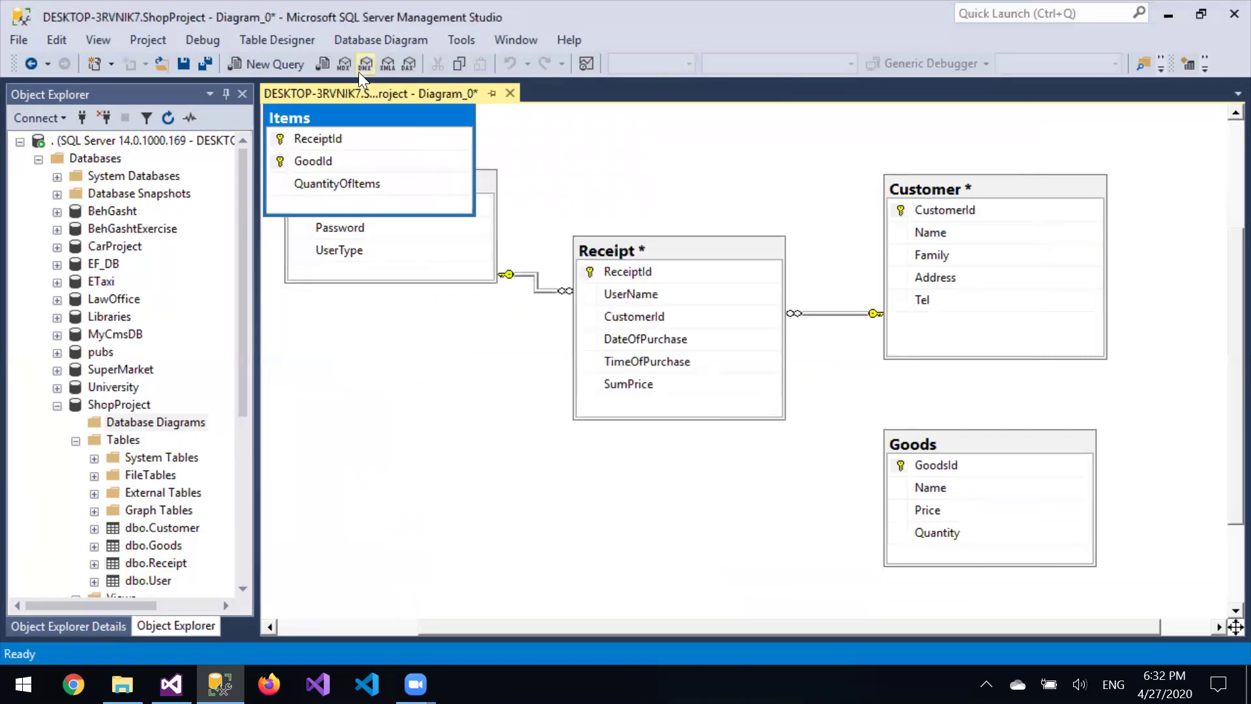
Place the Items table directly beneath Receipt and shift the Goods table slightly down to line up beside it
{"action": "left_click_drag", "start_coordinate": [346, 112], "coordinate": [665, 474]}
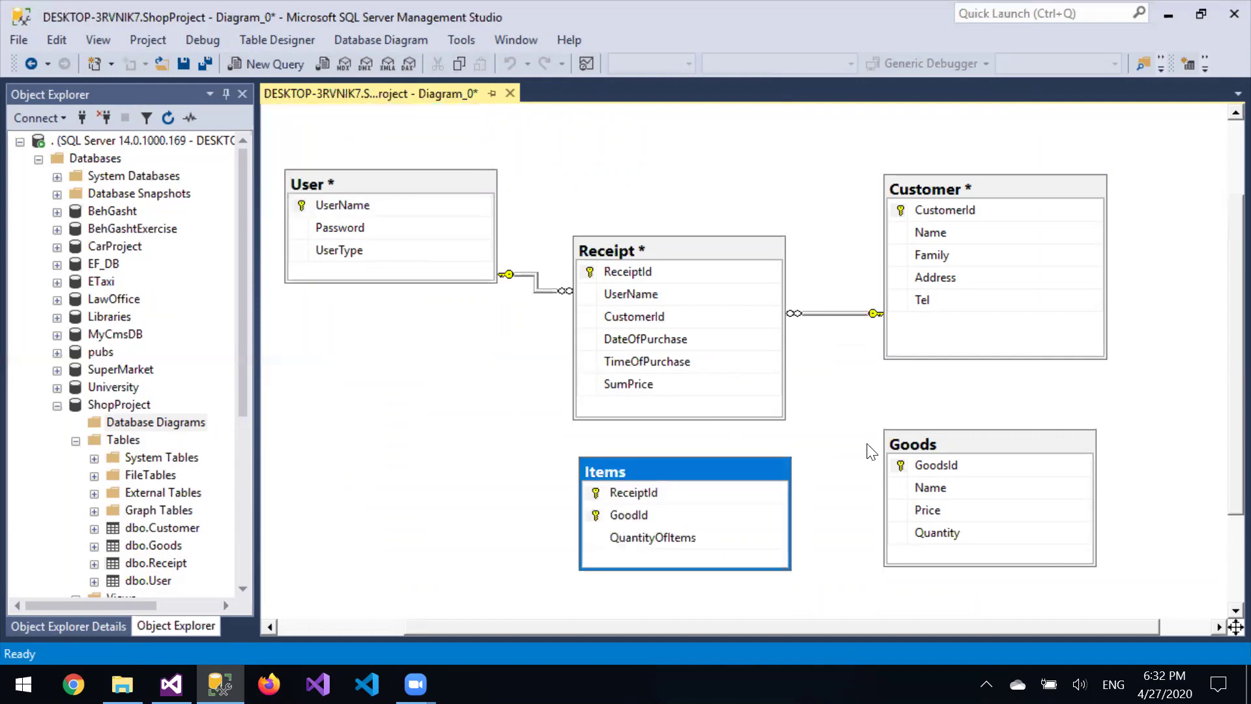
{"action": "left_click_drag", "start_coordinate": [930, 445], "coordinate": [932, 459]}
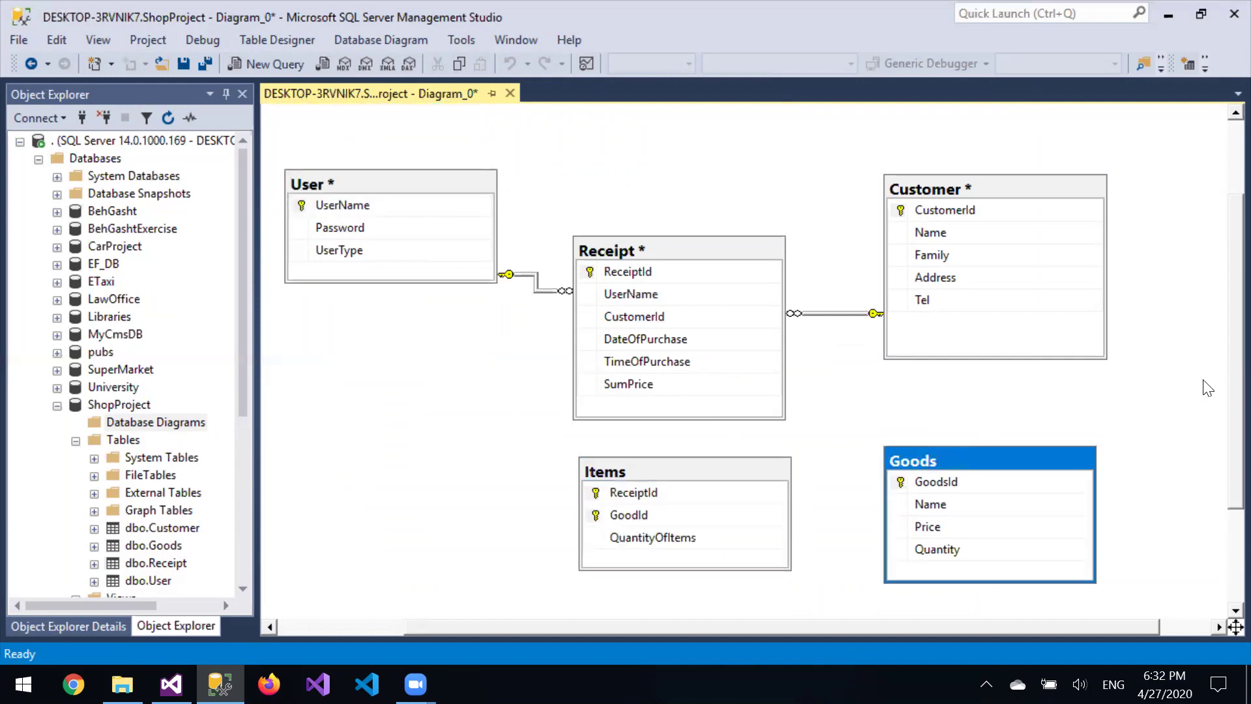
{"action": "scroll", "coordinate": [1225, 377], "scroll_direction": "down", "scroll_amount": 1}
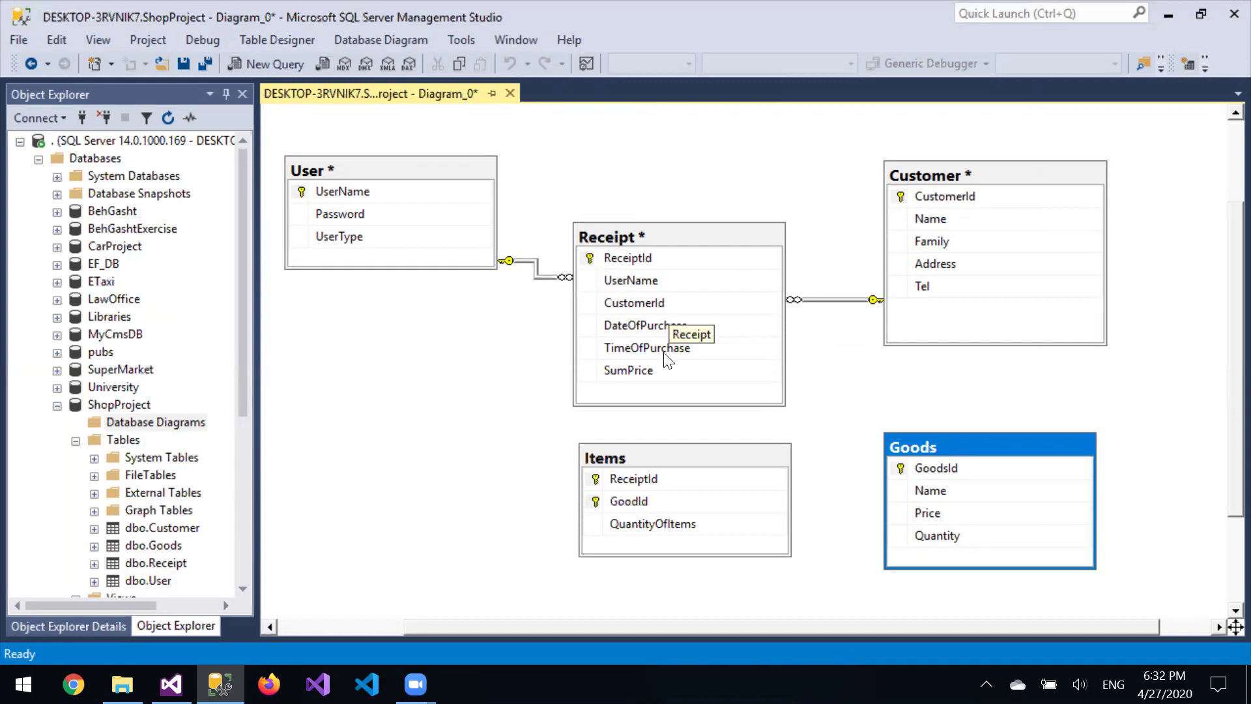
Remove the Items table from the database diagram
{"action": "left_click", "coordinate": [921, 469]}
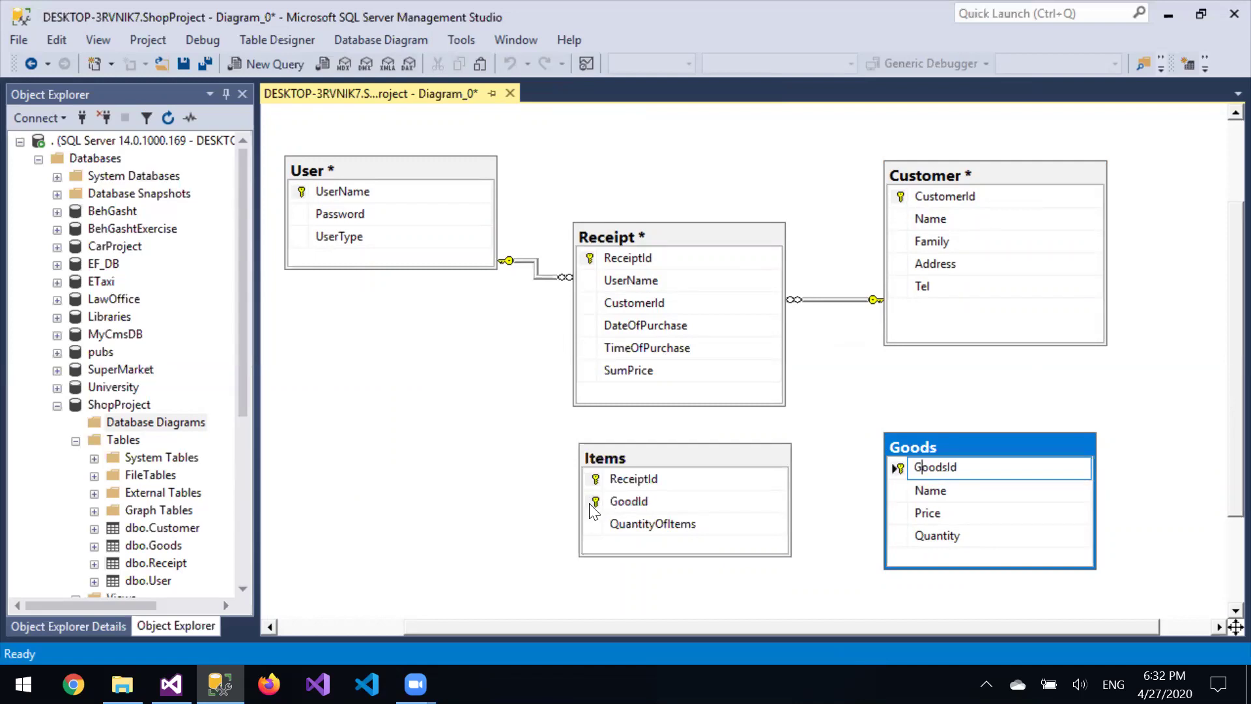
{"action": "left_click", "coordinate": [685, 443]}
{"action": "left_click", "coordinate": [687, 456]}
{"action": "key", "text": "Delete"}
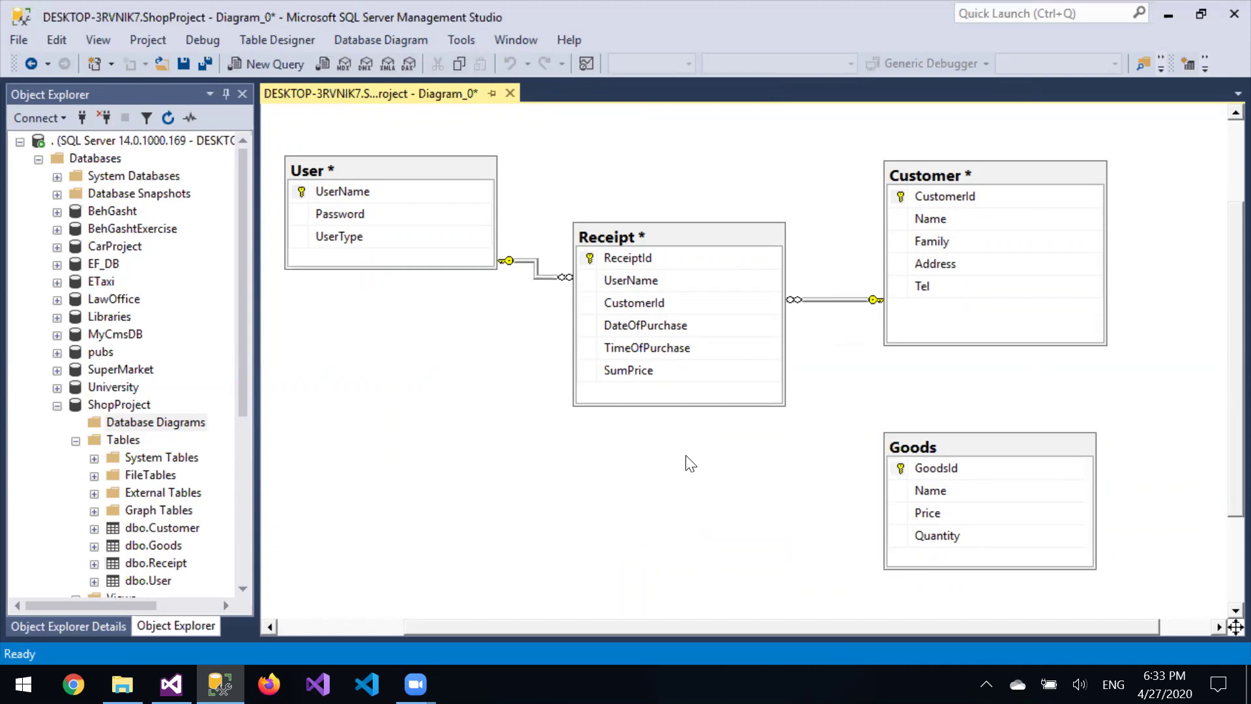
Refresh the ShopProject database in the object tree and expand its list of tables
{"action": "left_click", "coordinate": [142, 547]}
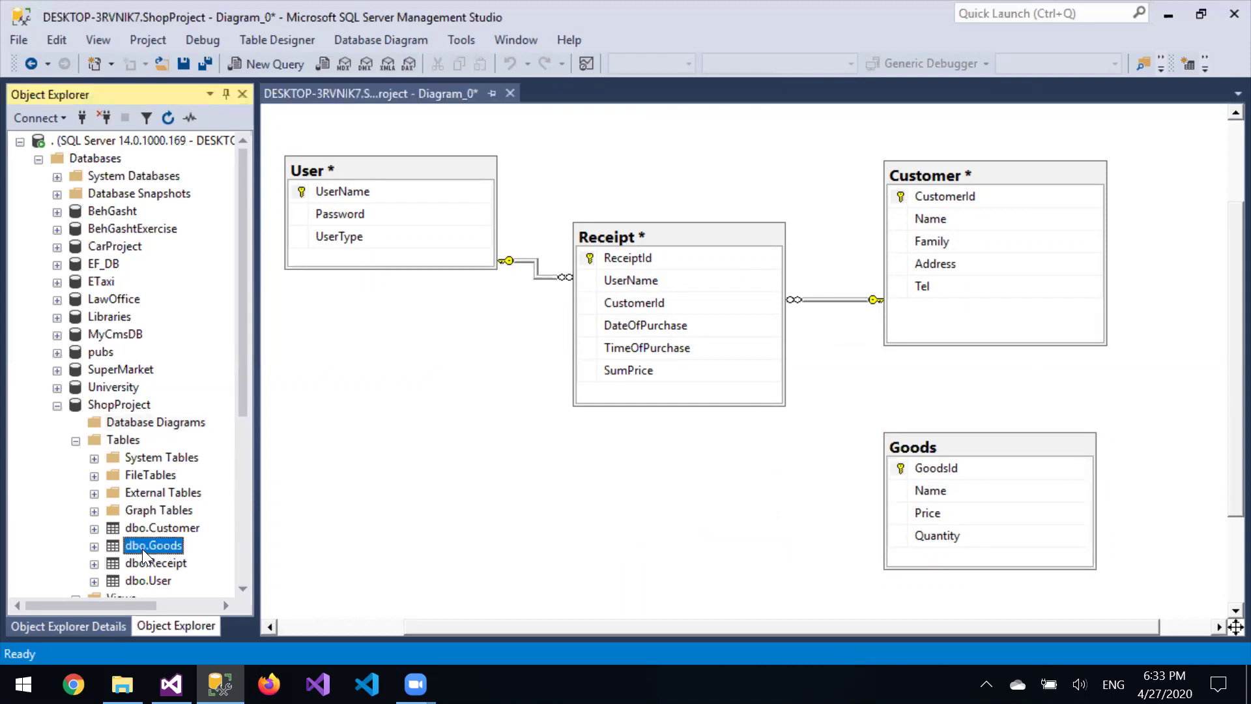
{"action": "right_click", "coordinate": [142, 547]}
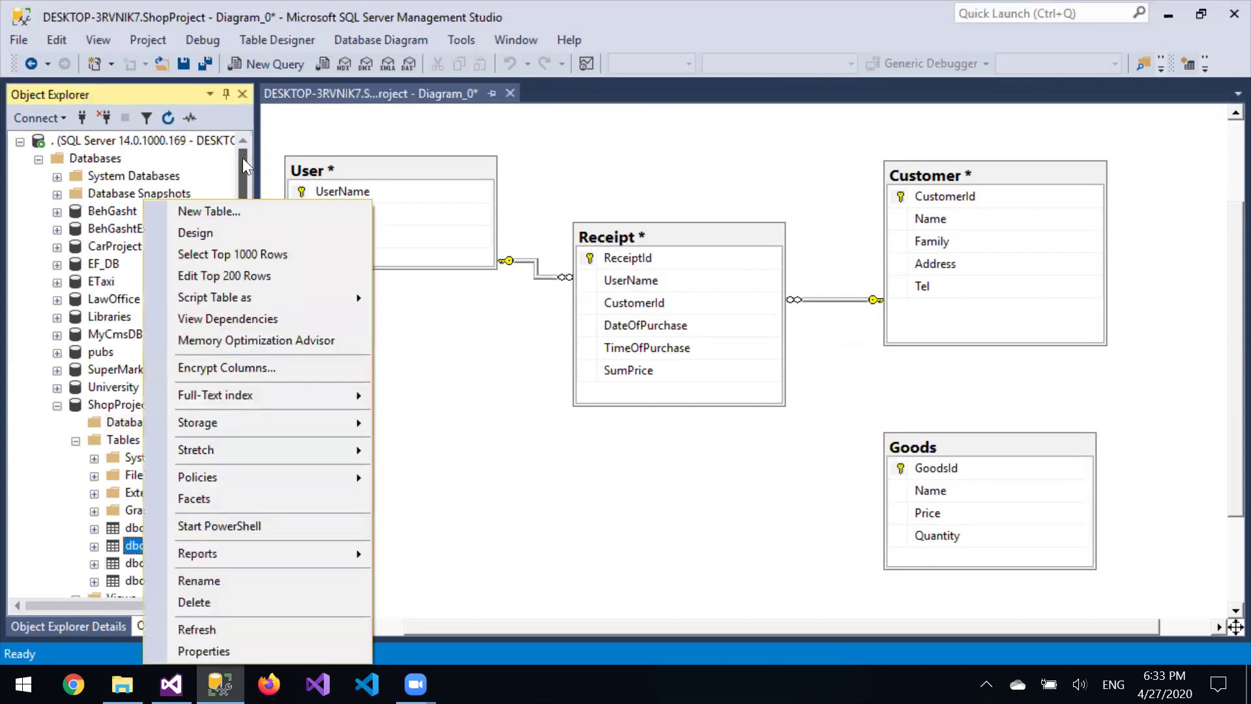
{"action": "left_click_drag", "start_coordinate": [242, 157], "coordinate": [249, 228]}
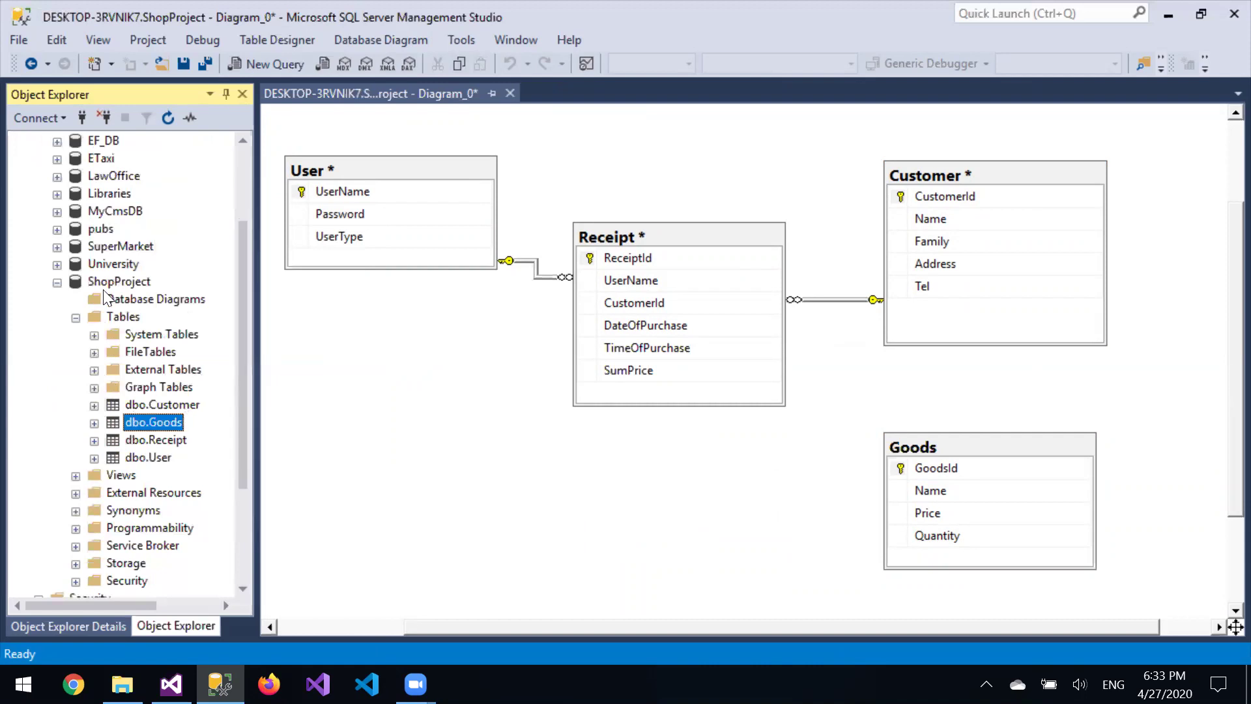
{"action": "right_click", "coordinate": [106, 281]}
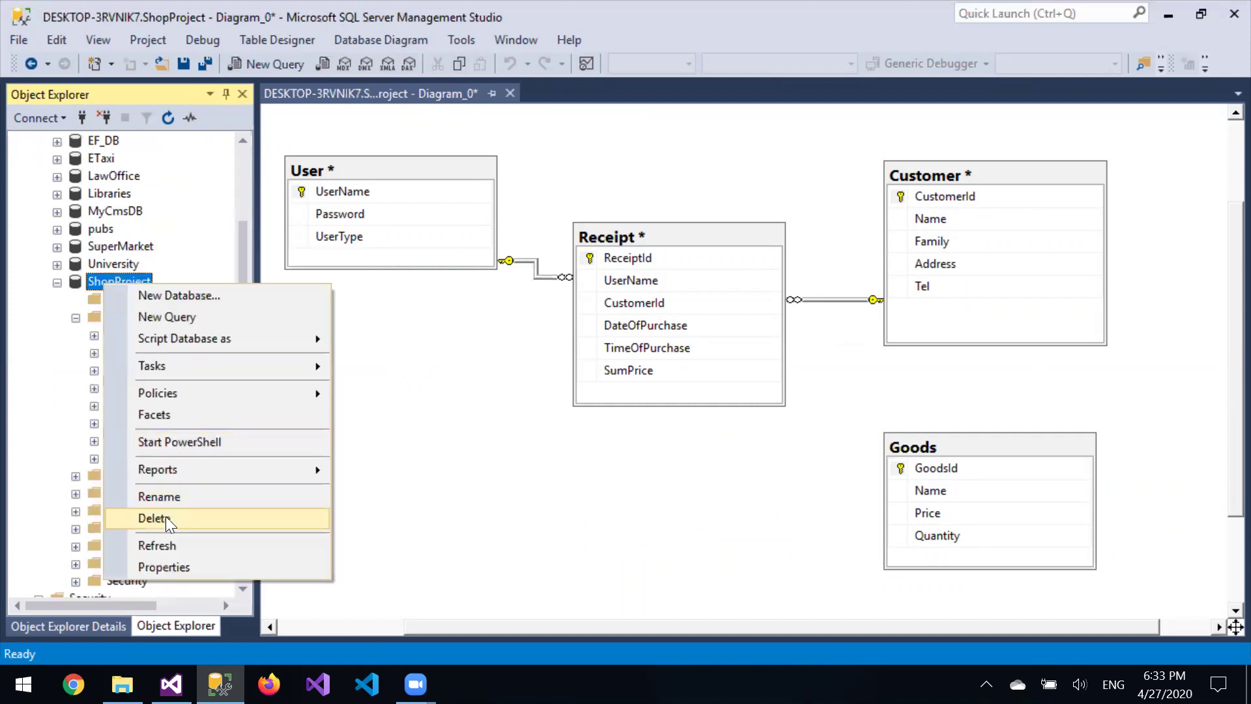
{"action": "left_click", "coordinate": [182, 551]}
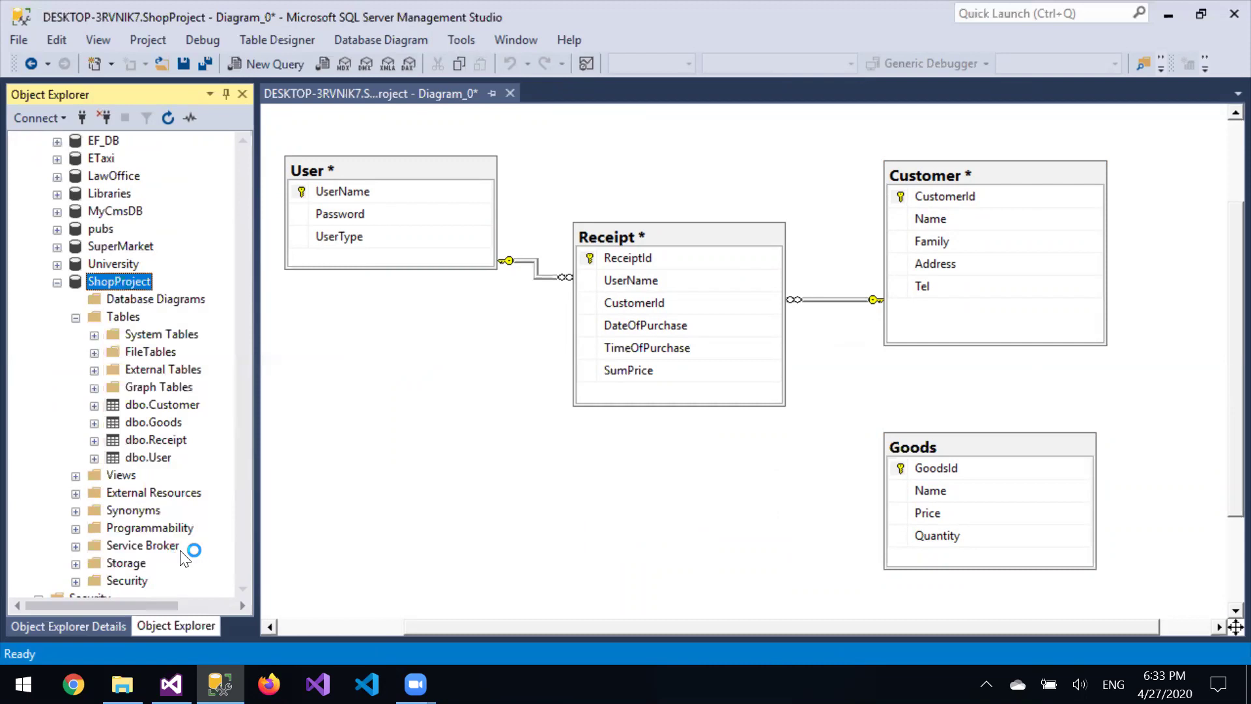
{"action": "left_click", "coordinate": [74, 441]}
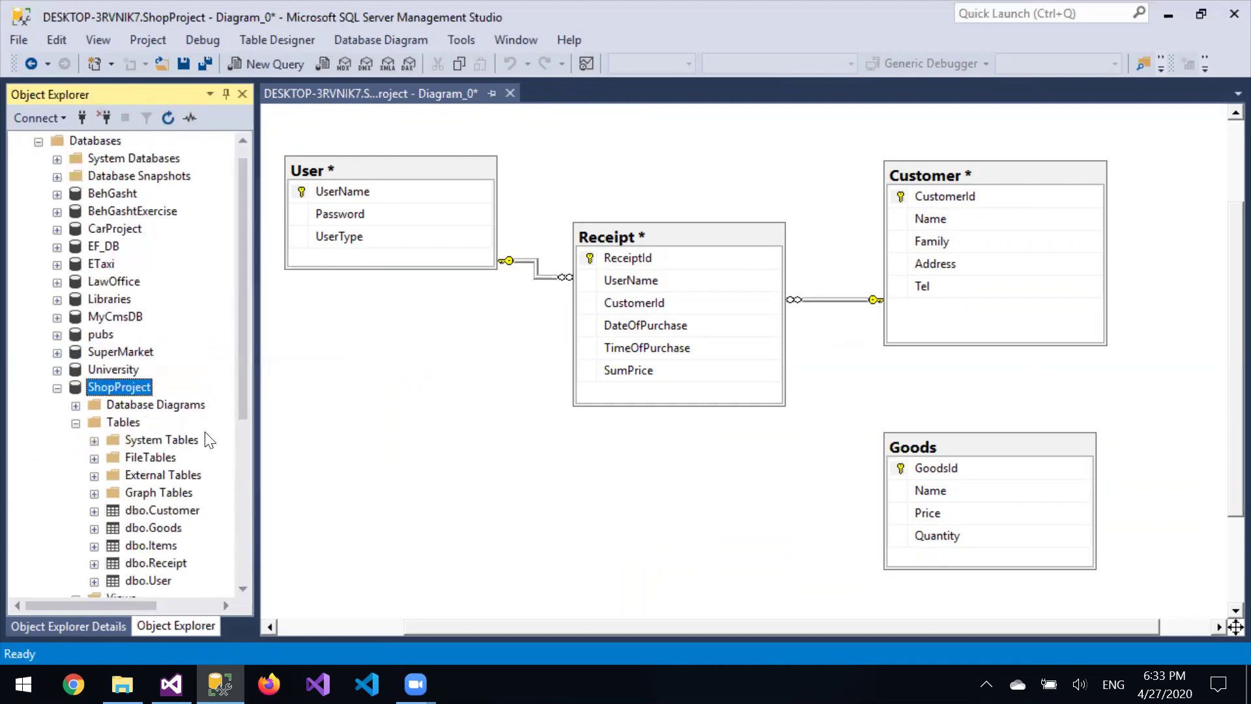
Open the Items table's design, rename the GoodId column to GoodsId, and close the design with the change saved
{"action": "left_click", "coordinate": [147, 551]}
{"action": "right_click", "coordinate": [145, 556]}
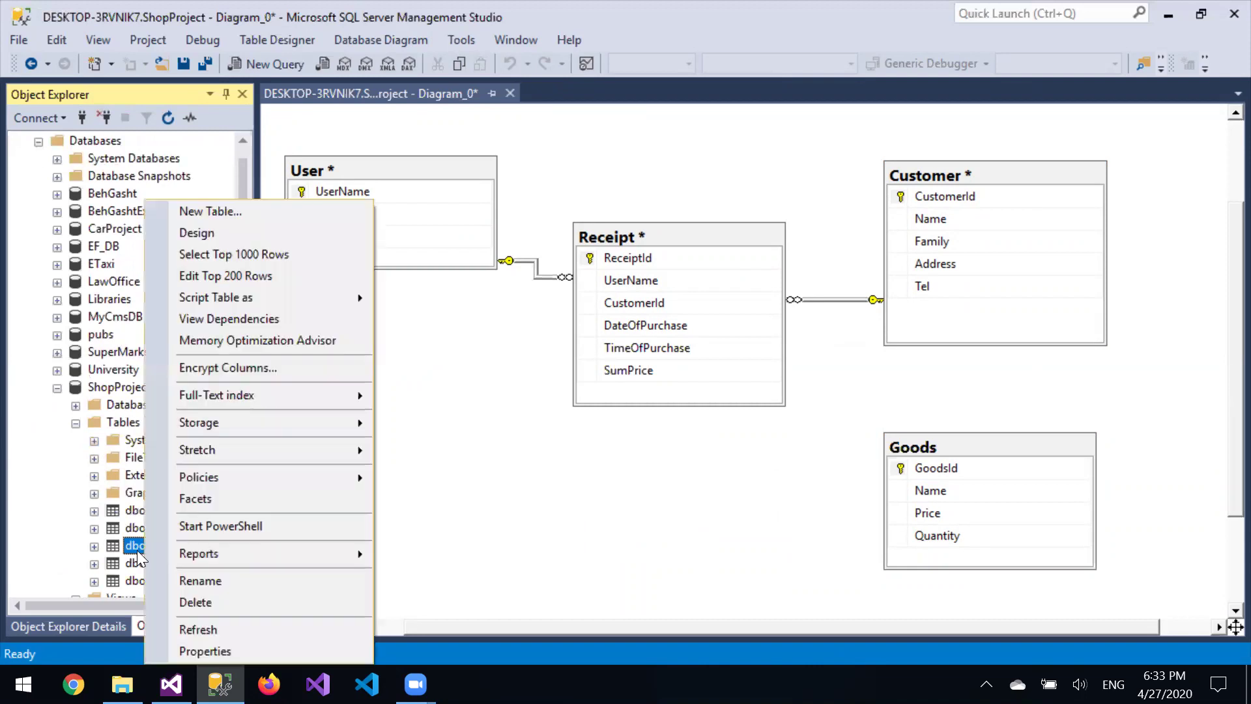
{"action": "left_click", "coordinate": [242, 233]}
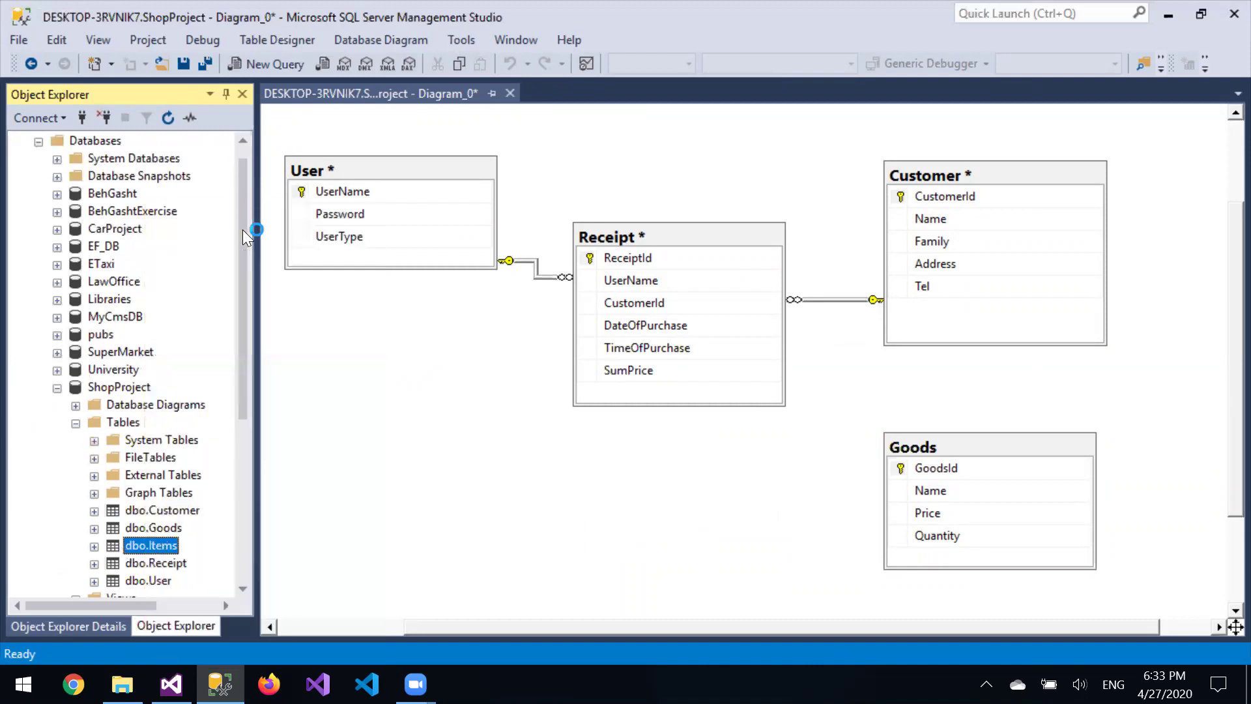
{"action": "left_click", "coordinate": [319, 160]}
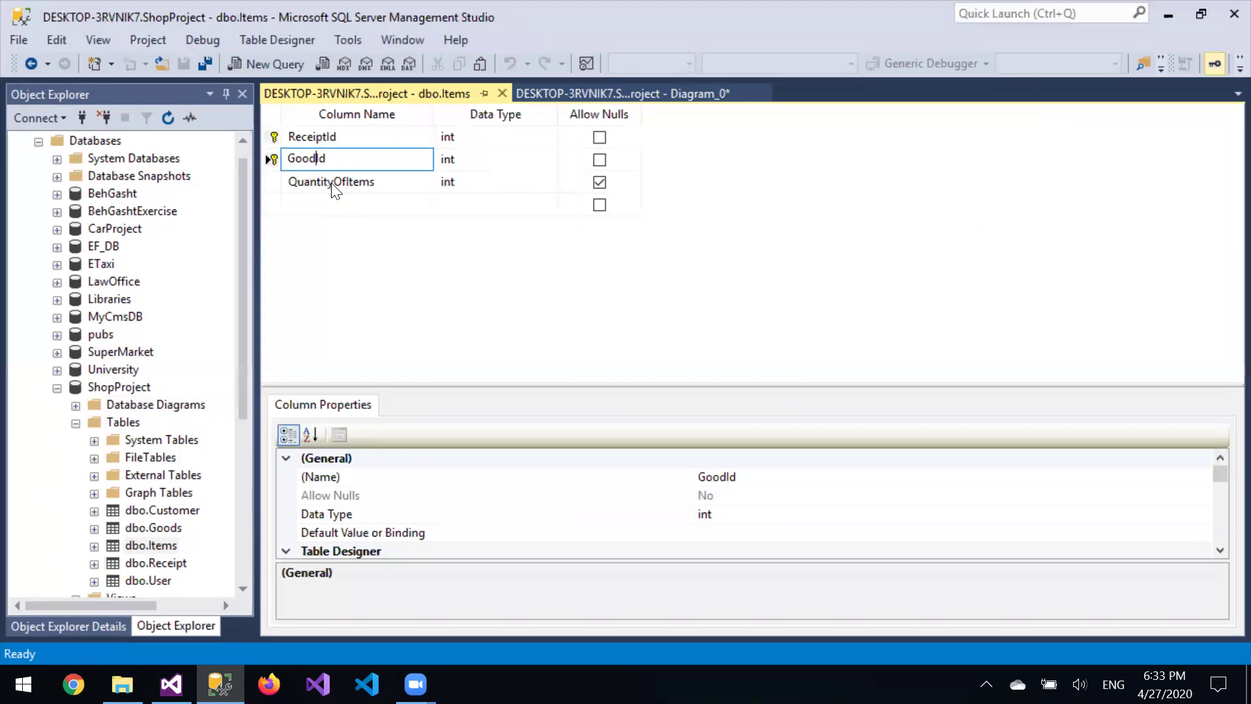
{"action": "left_click", "coordinate": [318, 158]}
{"action": "type", "text": "s"}
{"action": "left_click", "coordinate": [501, 94]}
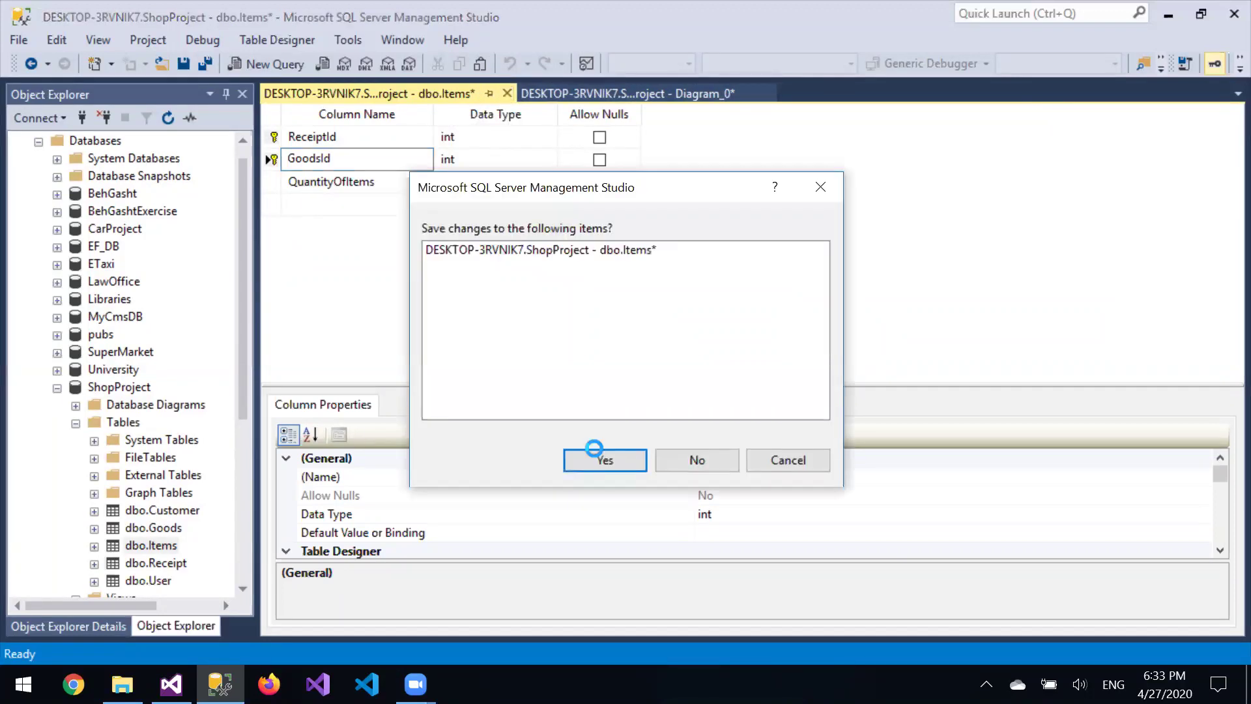
{"action": "left_click", "coordinate": [595, 450]}
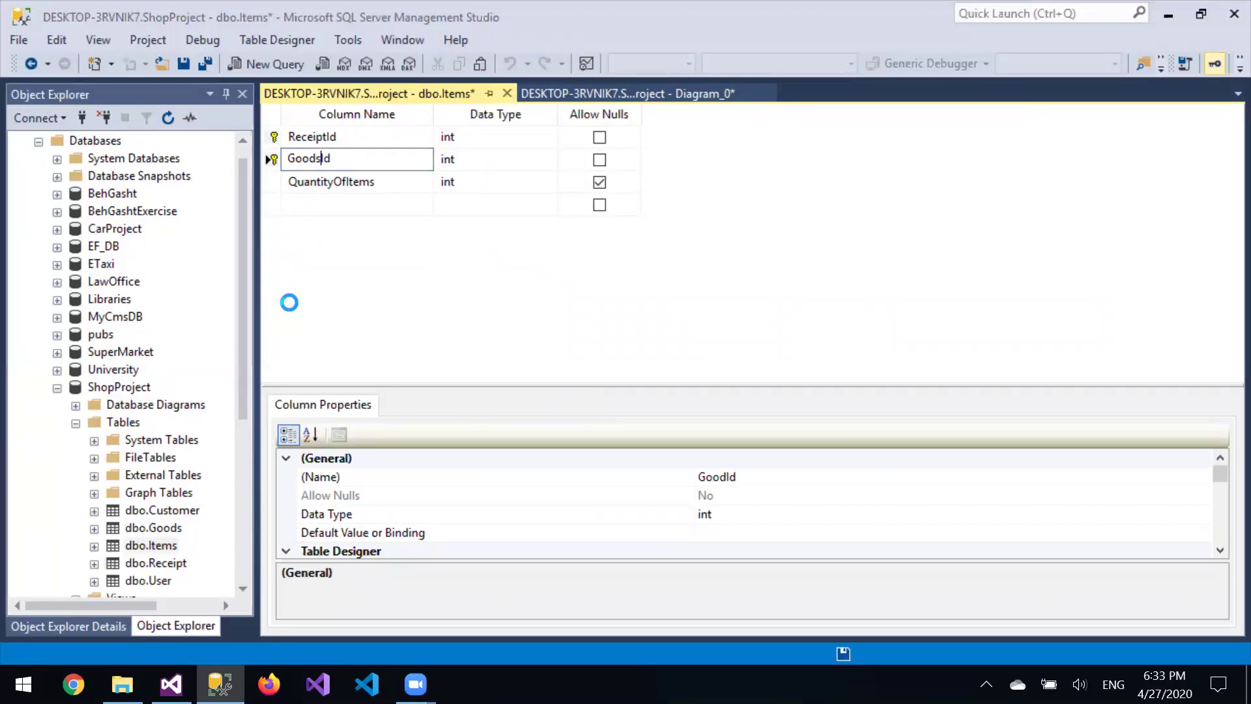
Add the Items table to the database diagram and place it beneath Receipt
{"action": "right_click", "coordinate": [655, 441]}
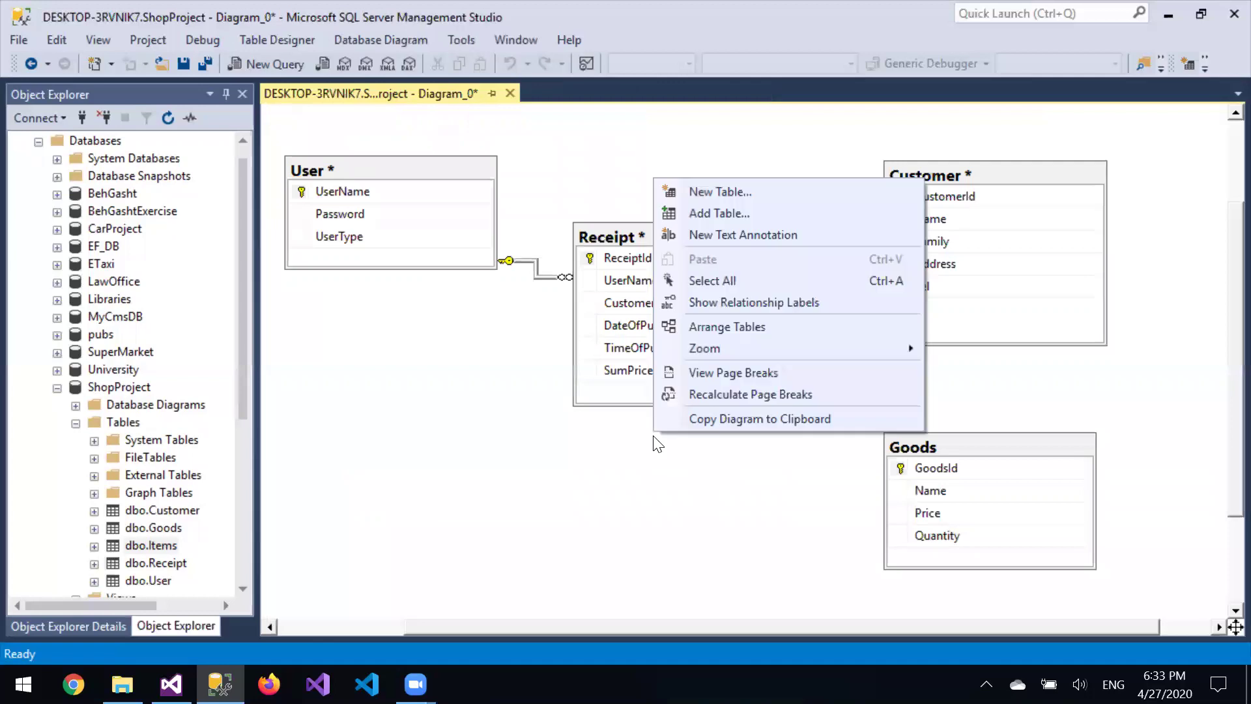
{"action": "left_click", "coordinate": [732, 215]}
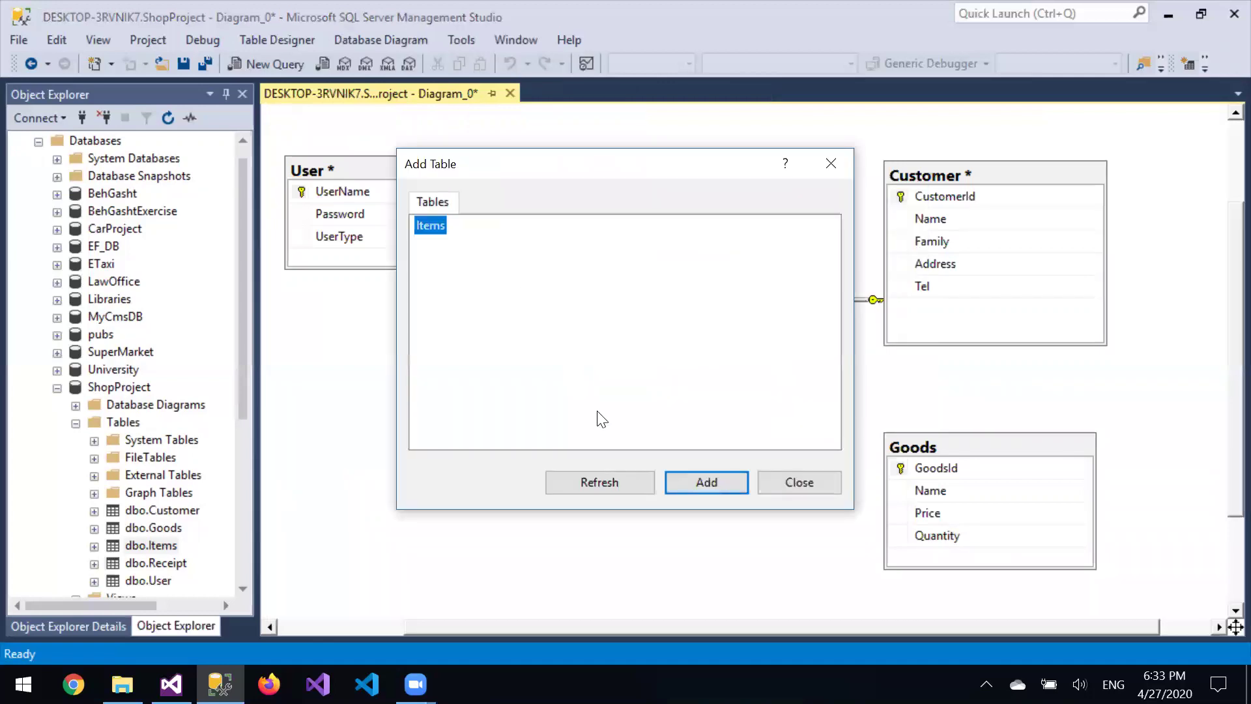
{"action": "left_click", "coordinate": [687, 480]}
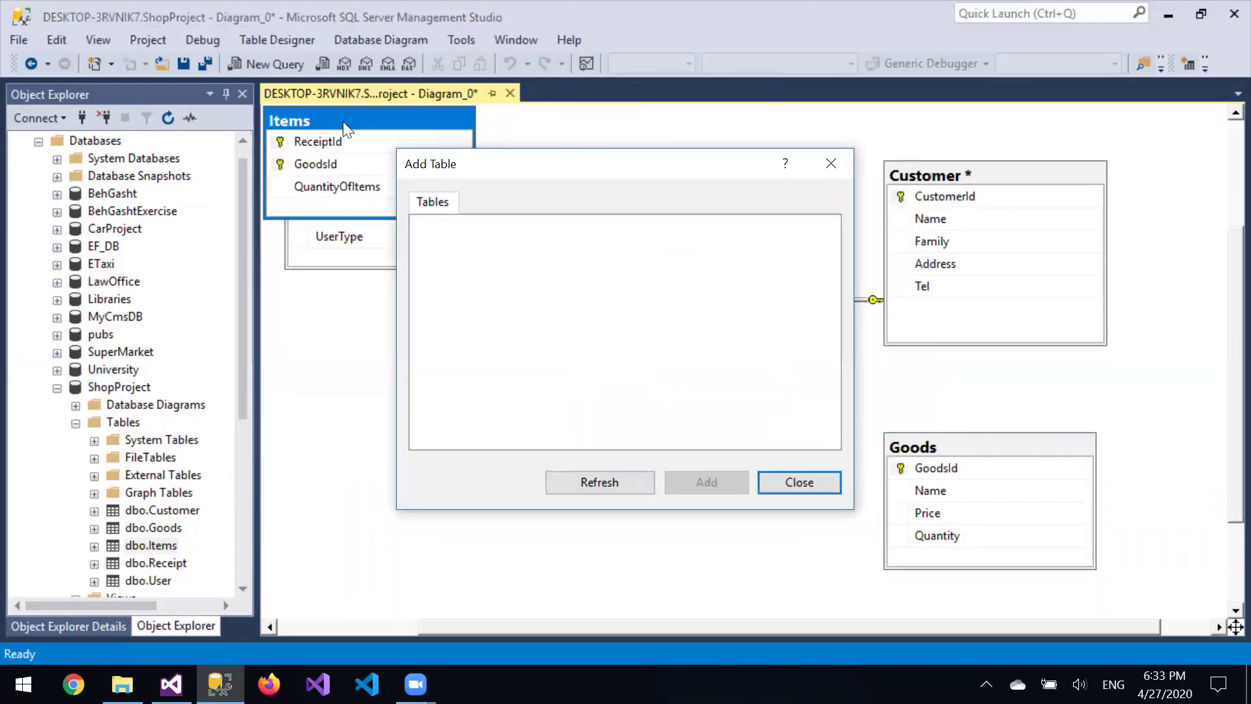
{"action": "left_click", "coordinate": [827, 484]}
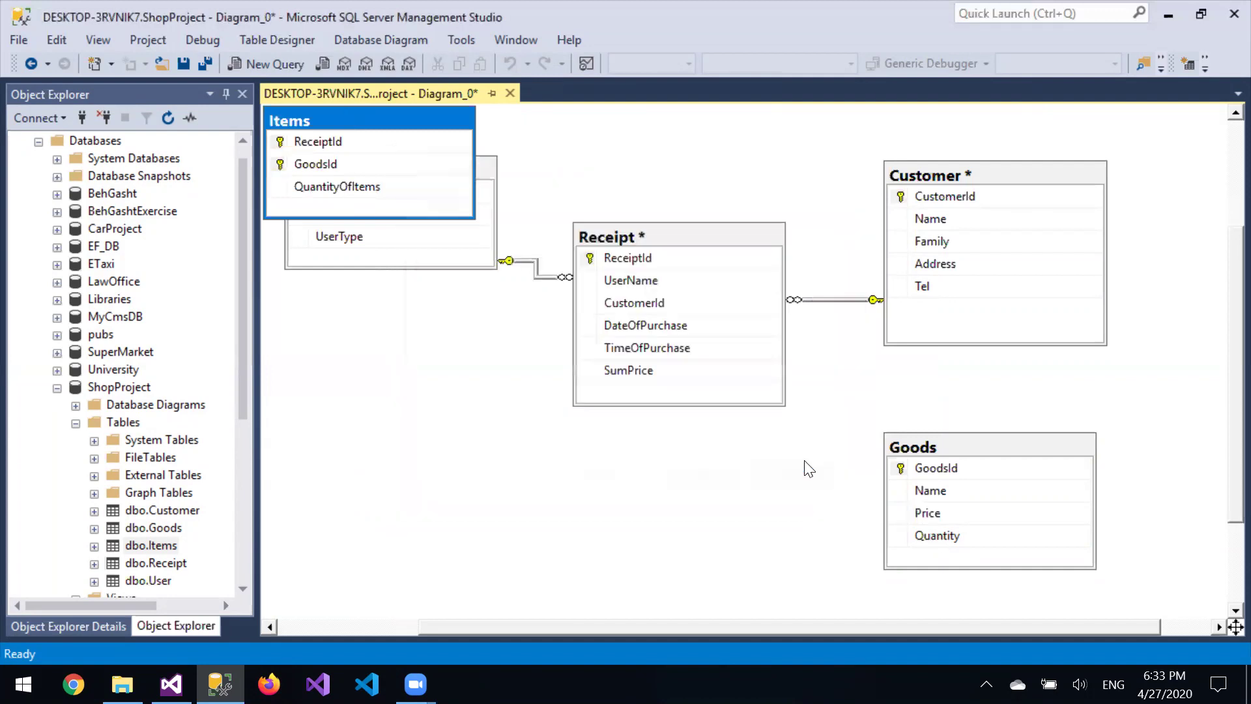
{"action": "left_click_drag", "start_coordinate": [404, 107], "coordinate": [726, 467]}
Try to create the FK_Items_Goods relationship on GoodsId between Goods and Items, cancel it, and remove Items from the diagram
{"action": "left_click_drag", "start_coordinate": [898, 469], "coordinate": [650, 502]}
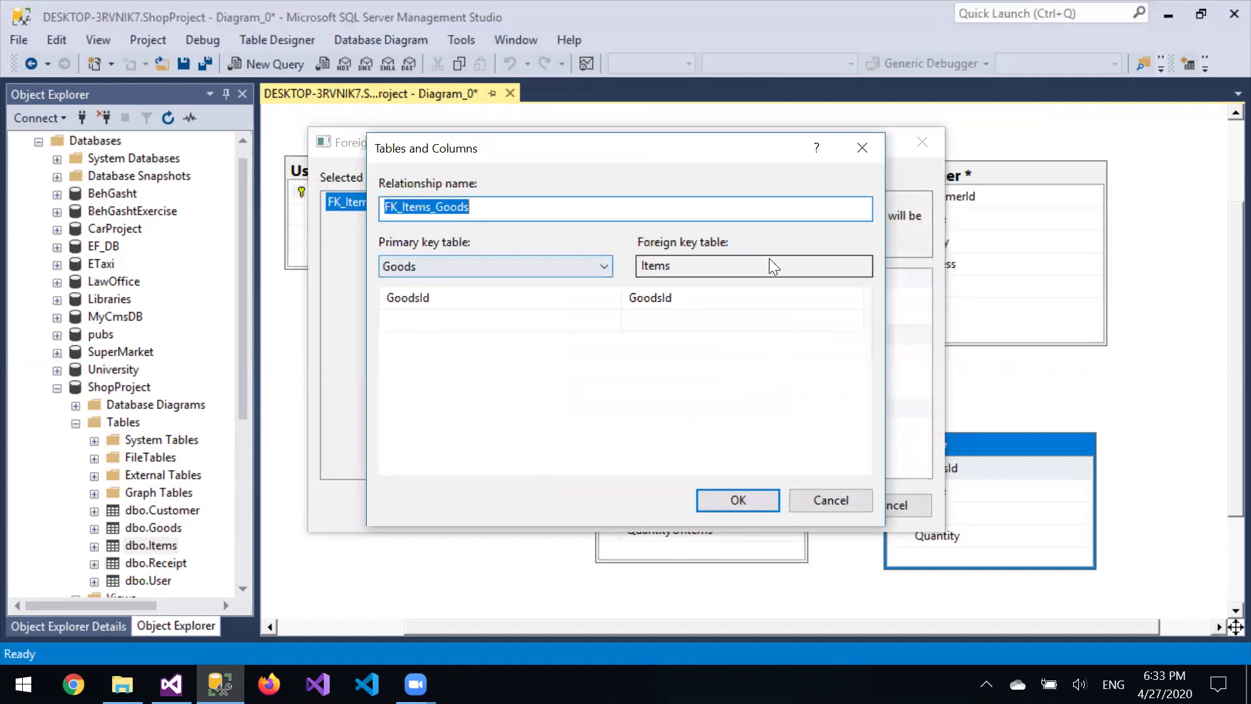
{"action": "left_click", "coordinate": [715, 496]}
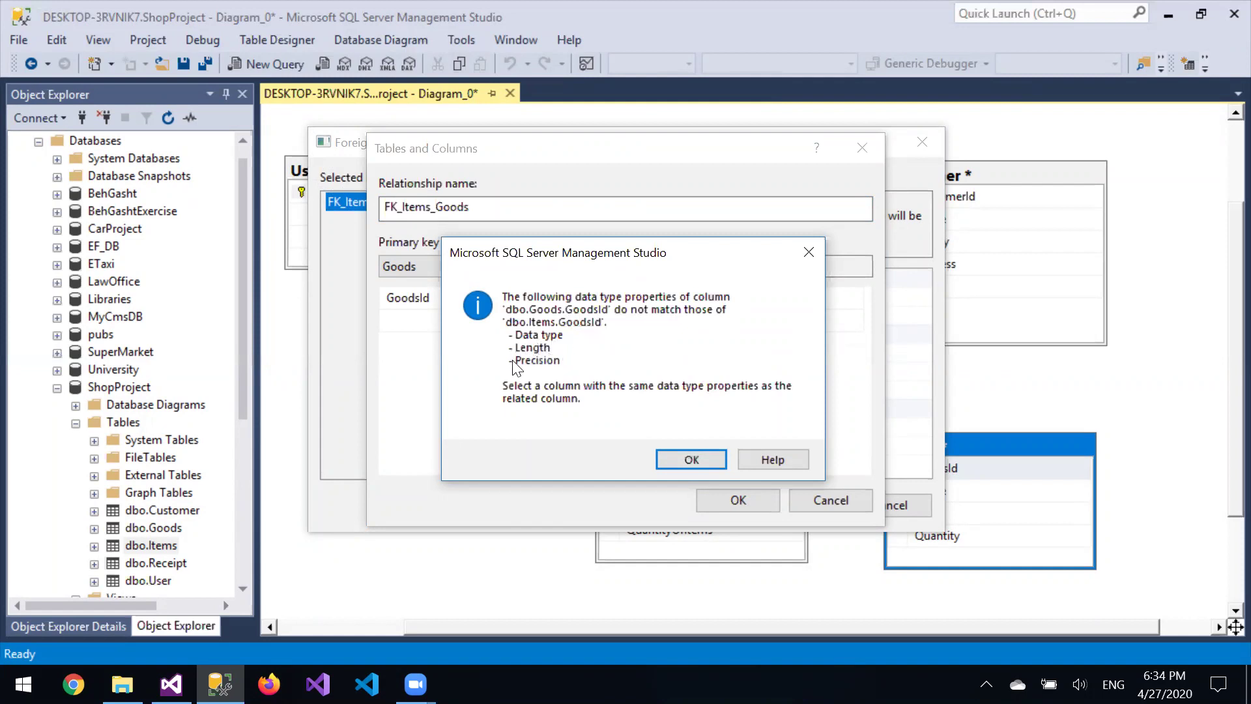
{"action": "left_click", "coordinate": [666, 458]}
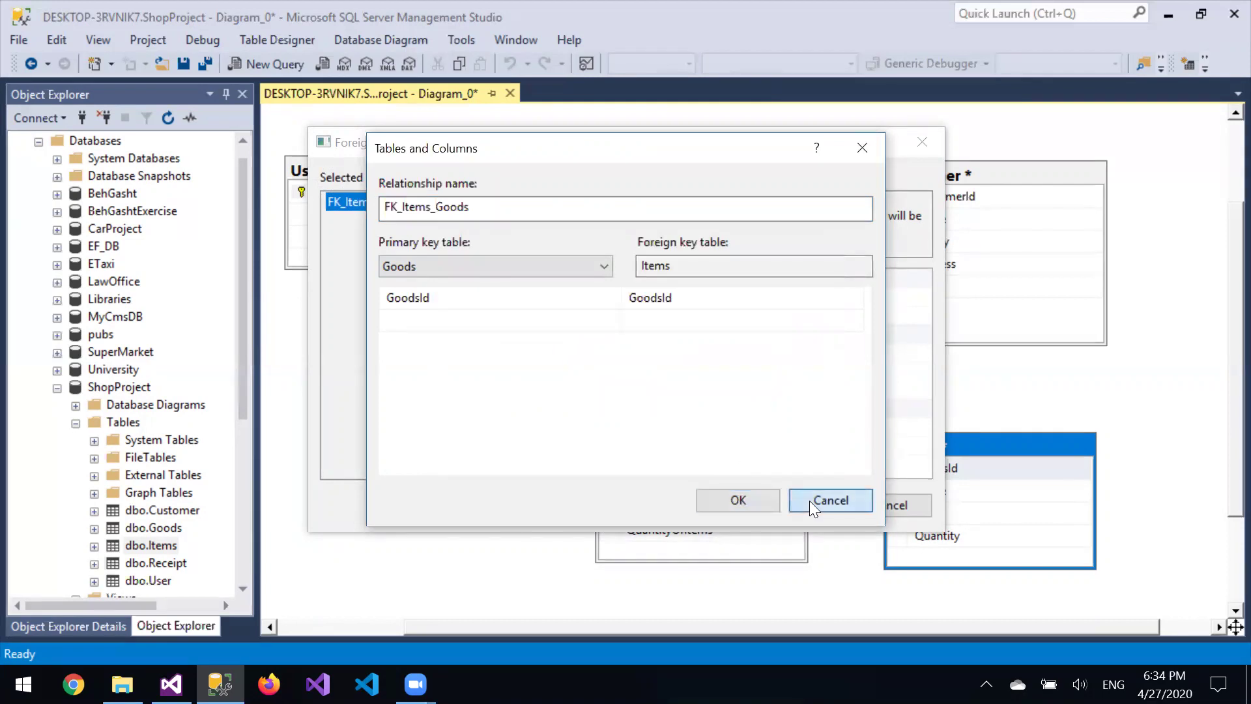
{"action": "left_click", "coordinate": [814, 500]}
{"action": "left_click", "coordinate": [876, 506]}
{"action": "left_click", "coordinate": [735, 451]}
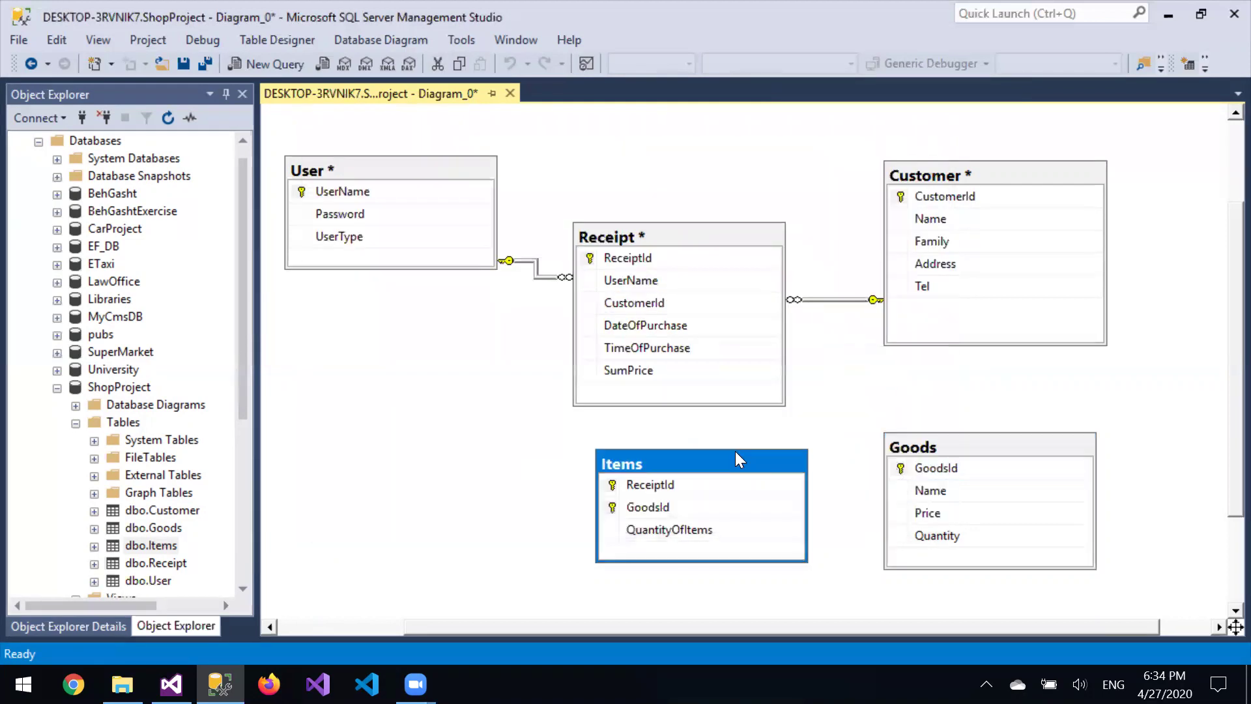
{"action": "key", "text": "Delete"}
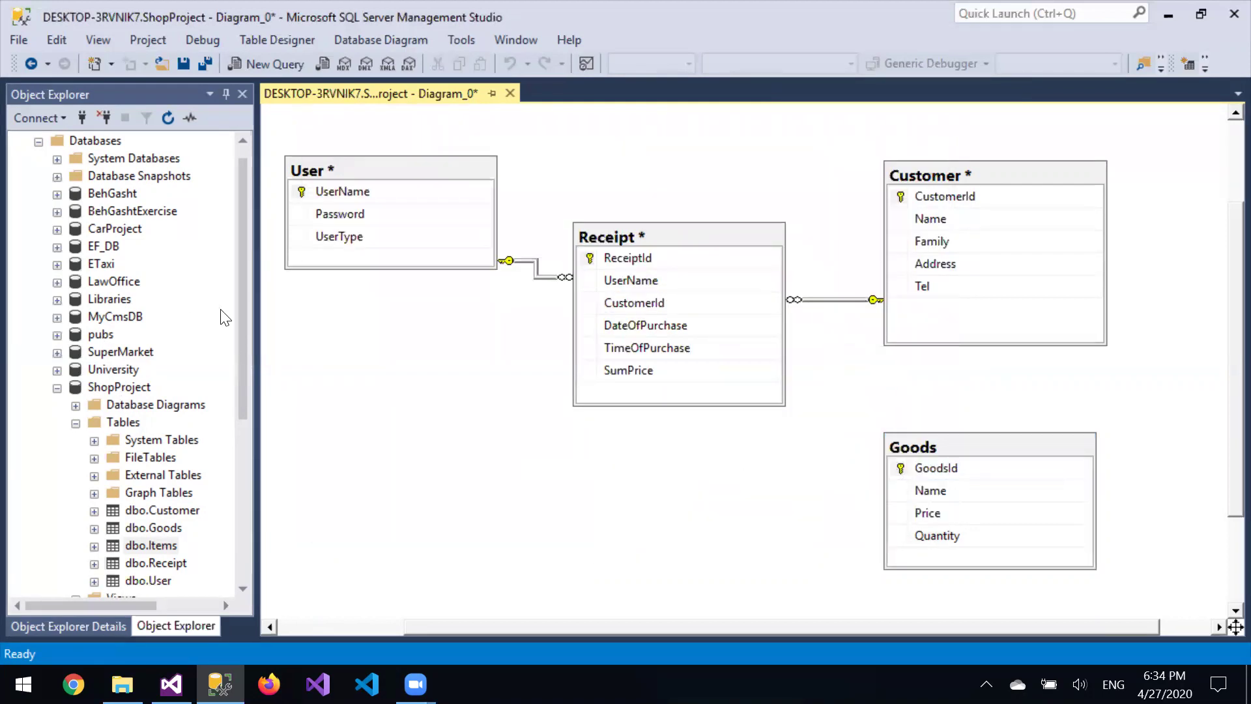
Open the designs of the Items and Goods tables and set the data type of GoodsId in Goods to int
{"action": "left_click_drag", "start_coordinate": [241, 309], "coordinate": [245, 348]}
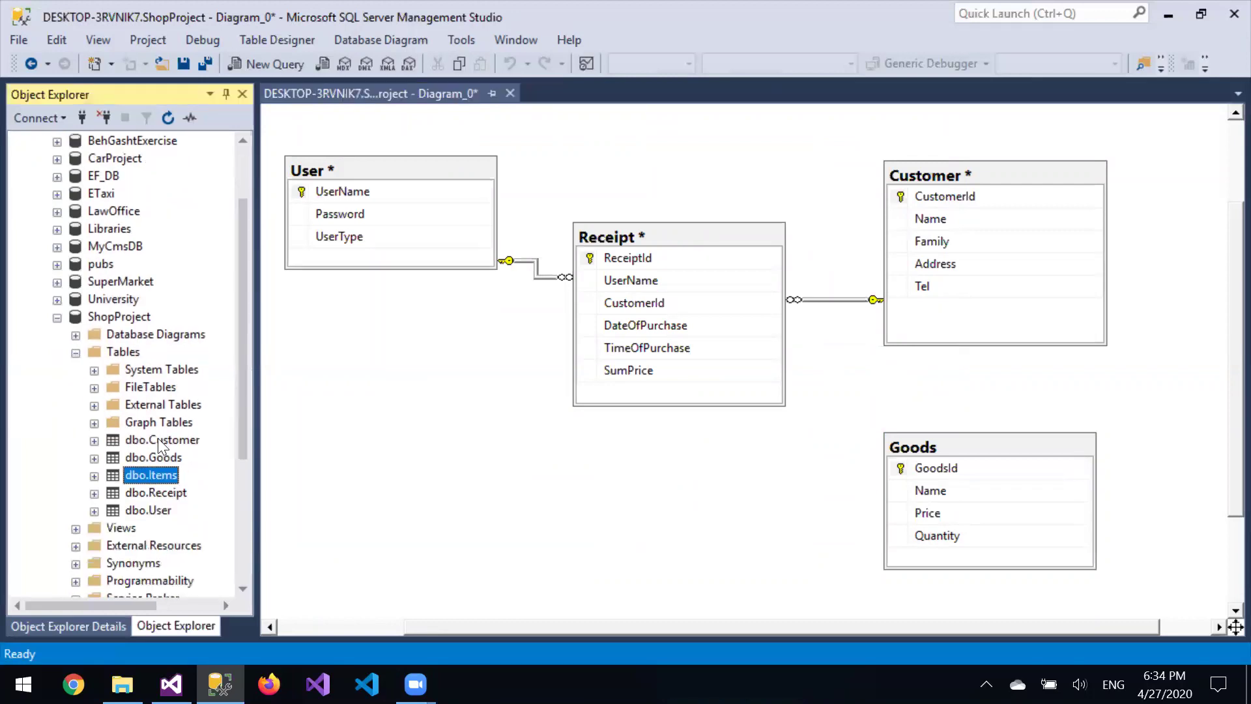
{"action": "right_click", "coordinate": [132, 476]}
{"action": "left_click", "coordinate": [258, 232]}
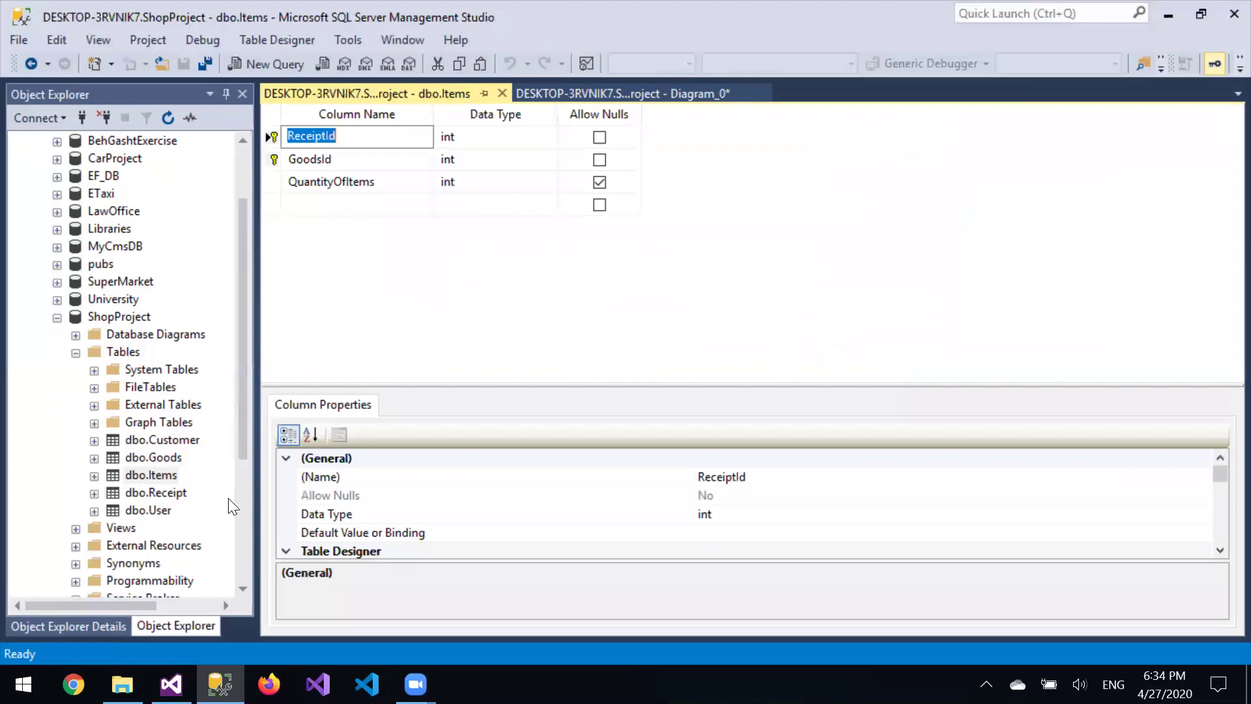
{"action": "right_click", "coordinate": [145, 456]}
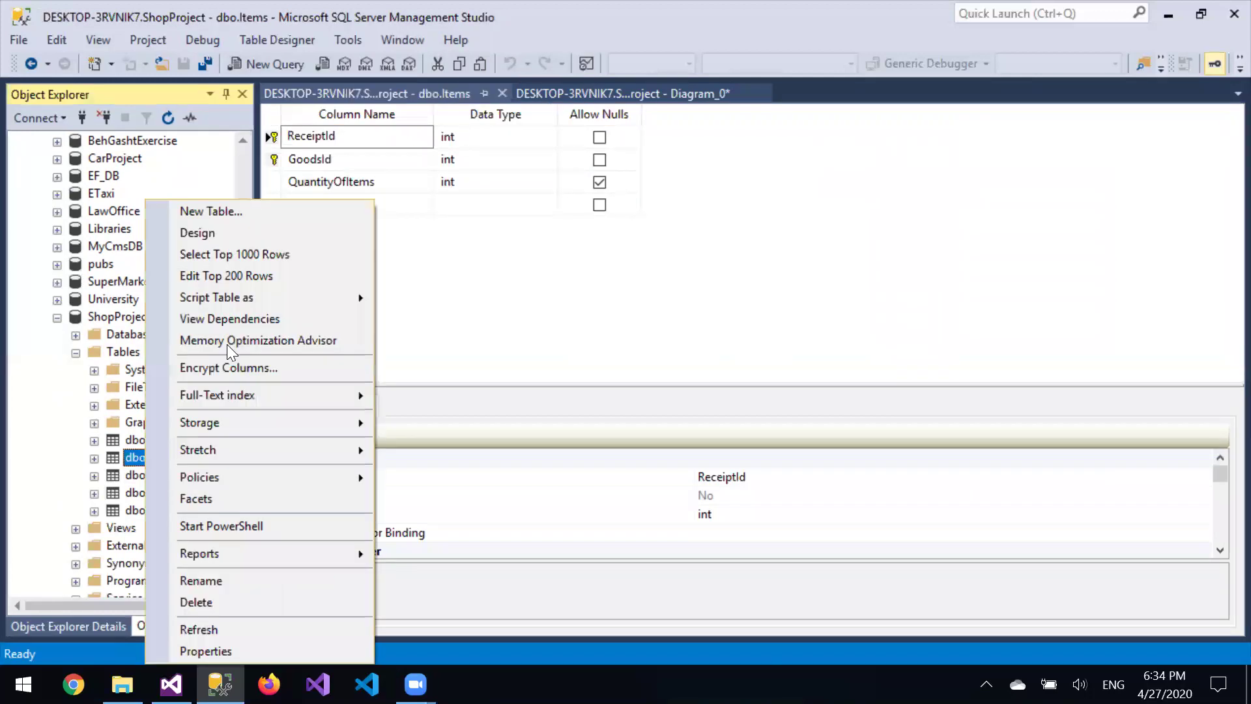
{"action": "left_click", "coordinate": [251, 231]}
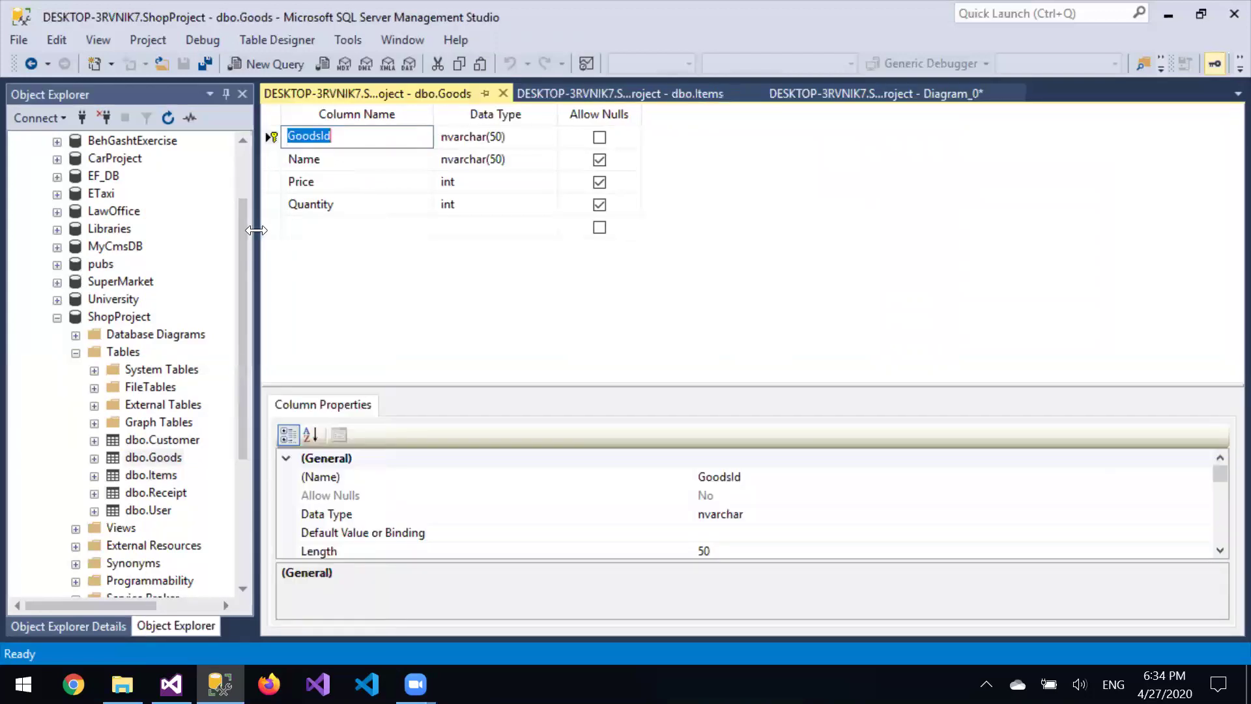
{"action": "left_click", "coordinate": [500, 138]}
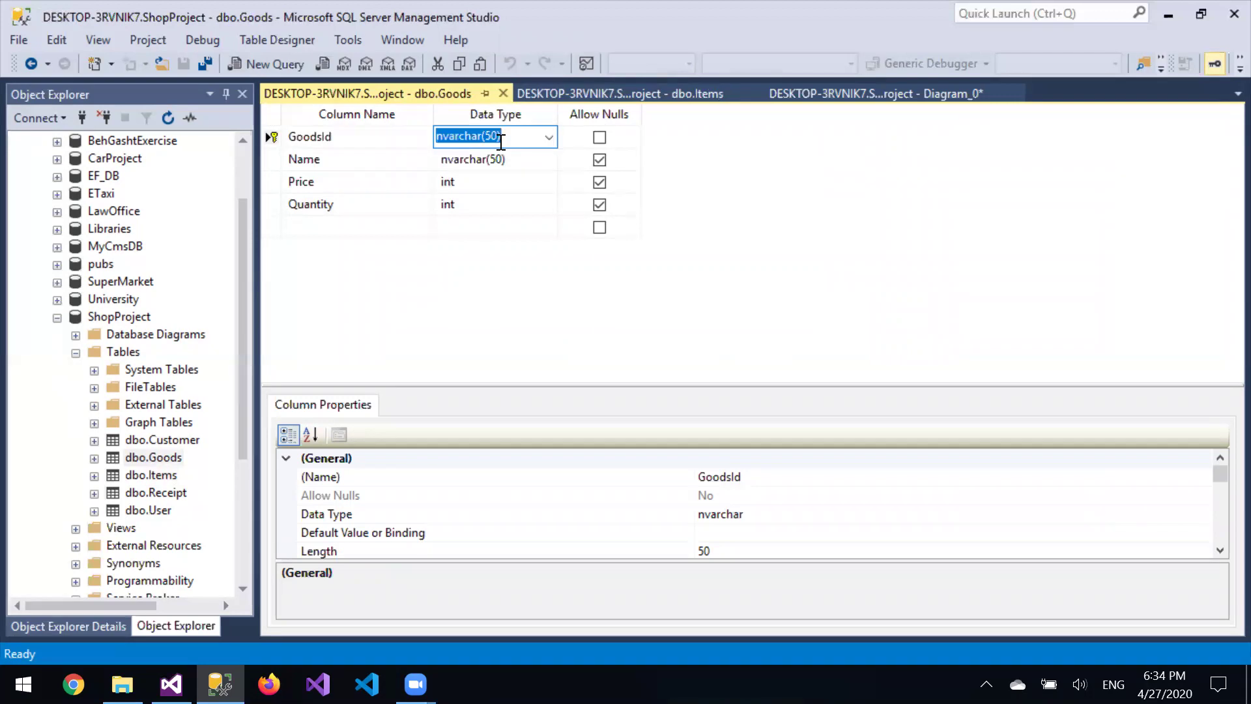
{"action": "type", "text": "int"}
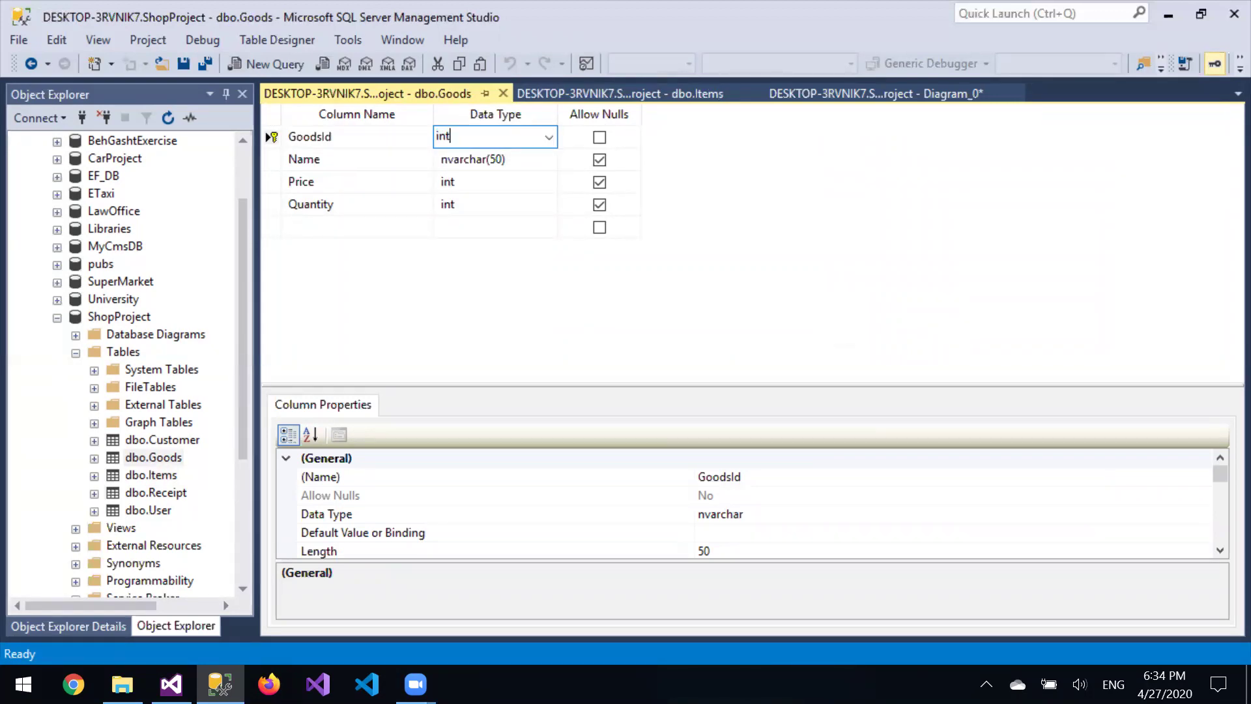
{"action": "key", "text": "Return"}
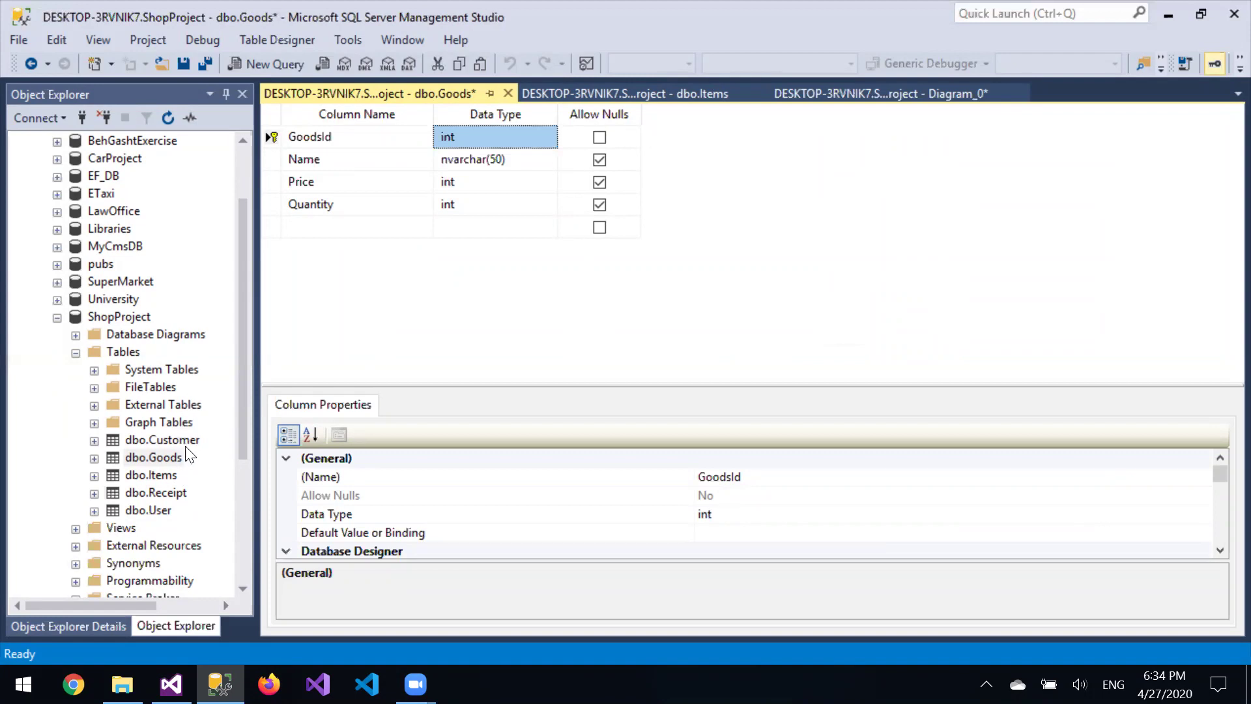
Open the Receipt table's design to check the data type of ReceiptId
{"action": "left_click", "coordinate": [124, 492]}
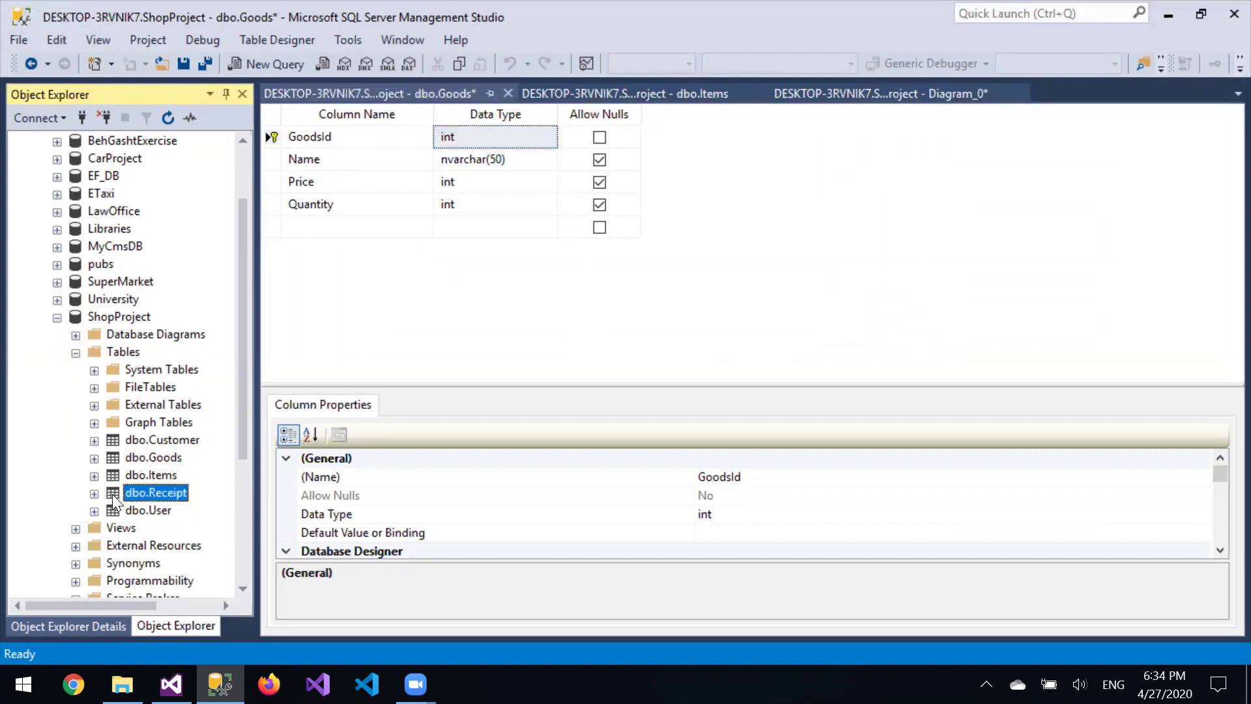
{"action": "right_click", "coordinate": [112, 494]}
{"action": "left_click", "coordinate": [242, 236]}
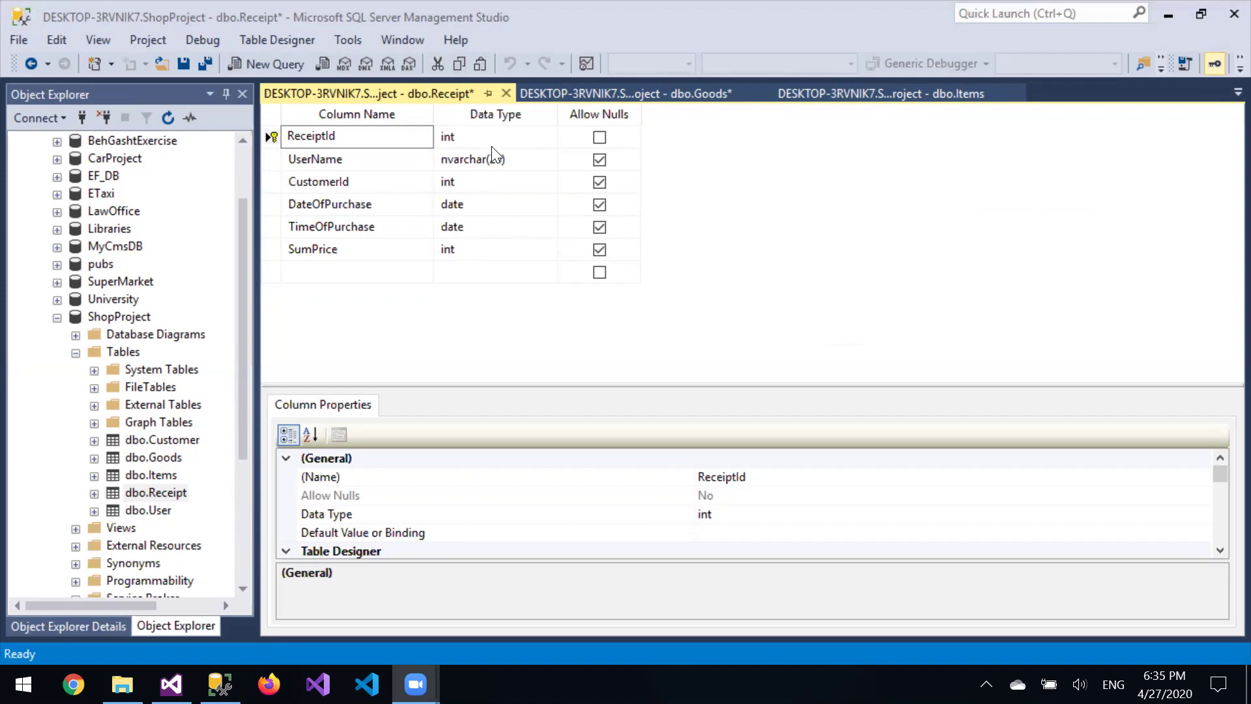
Close the Receipt and Goods table designs, saving their changes and accepting the save of the Customer, User and Receipt tables
{"action": "left_click", "coordinate": [512, 91]}
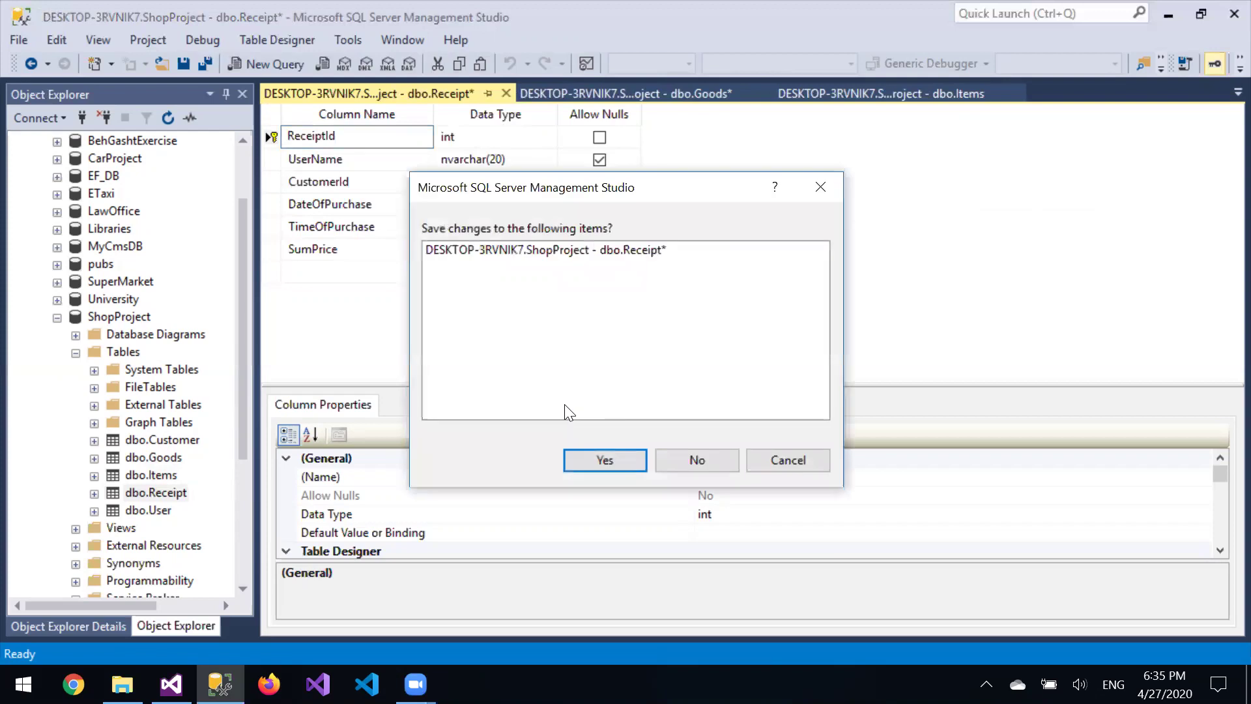
{"action": "left_click", "coordinate": [606, 460]}
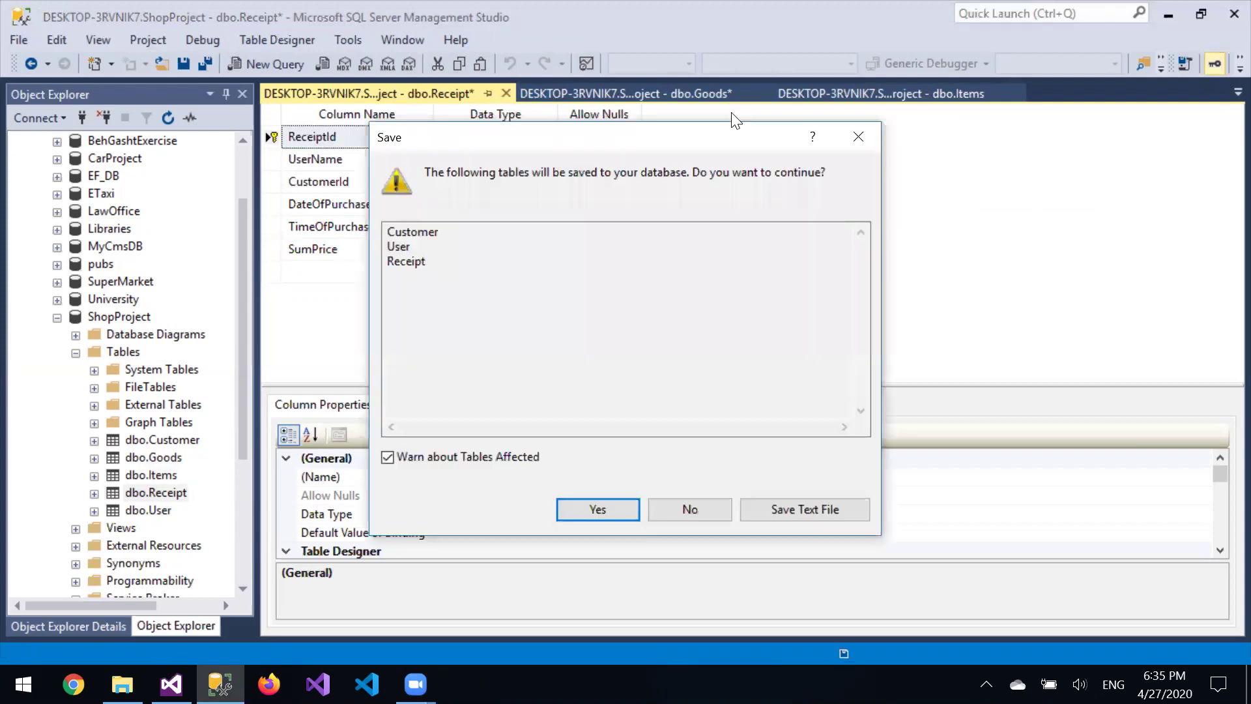
{"action": "left_click", "coordinate": [598, 508]}
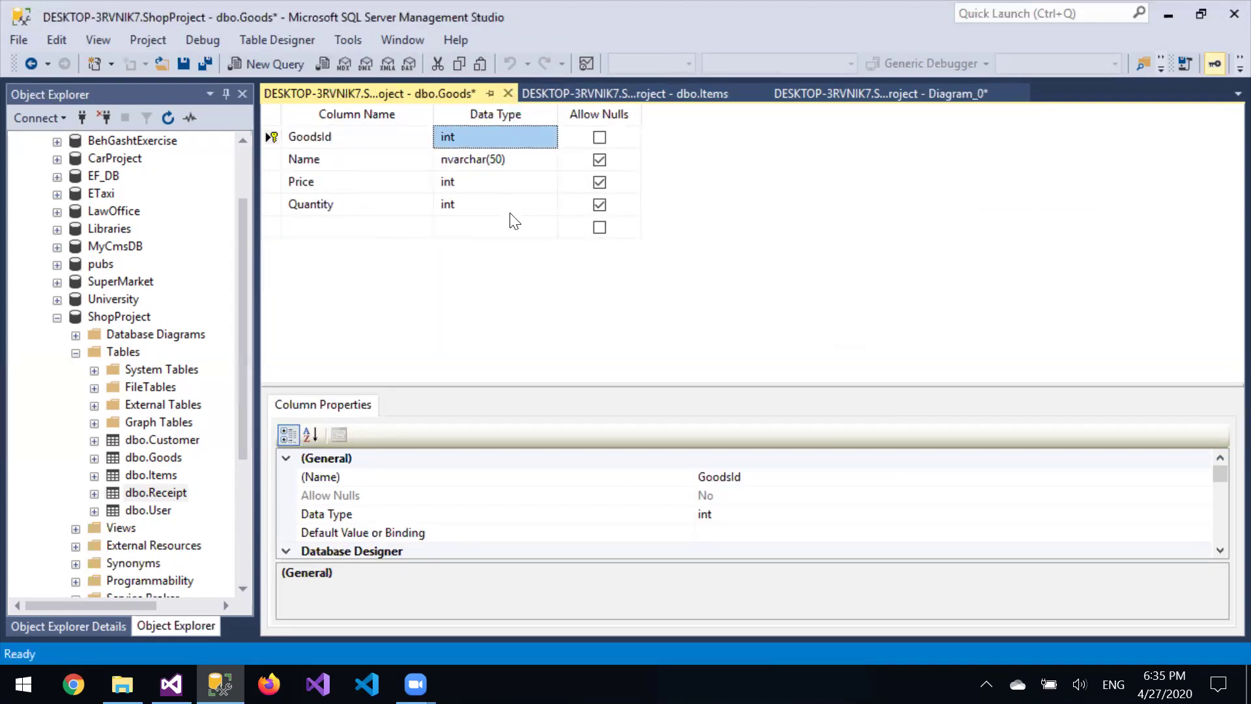
{"action": "left_click", "coordinate": [508, 95]}
{"action": "left_click", "coordinate": [602, 456]}
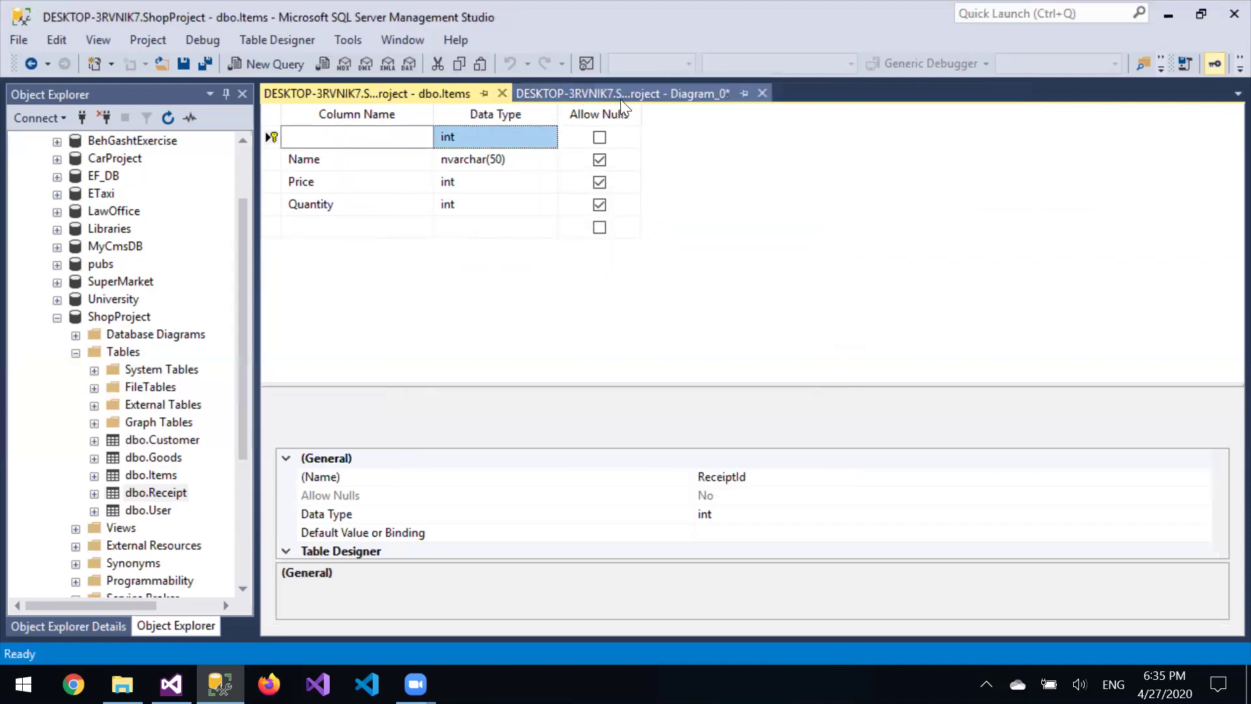
Close the Items table design, add the Items table back to the database diagram and place it below Receipt
{"action": "left_click", "coordinate": [501, 93]}
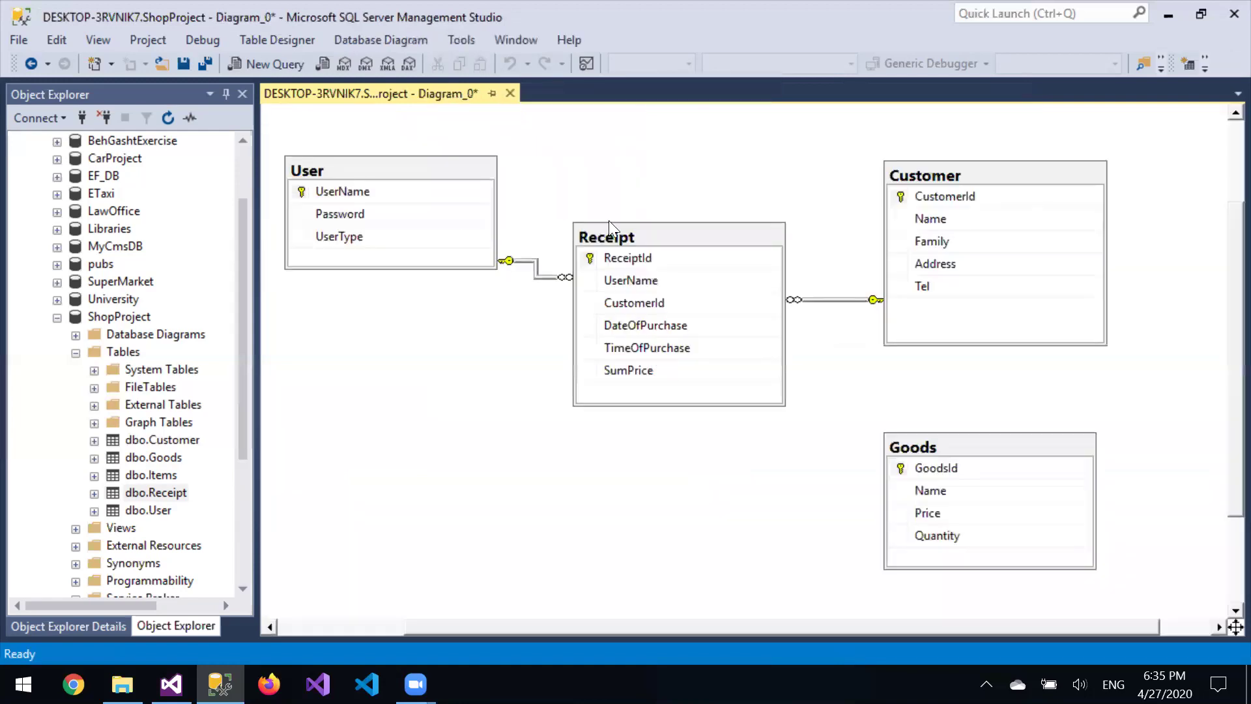
{"action": "right_click", "coordinate": [664, 486]}
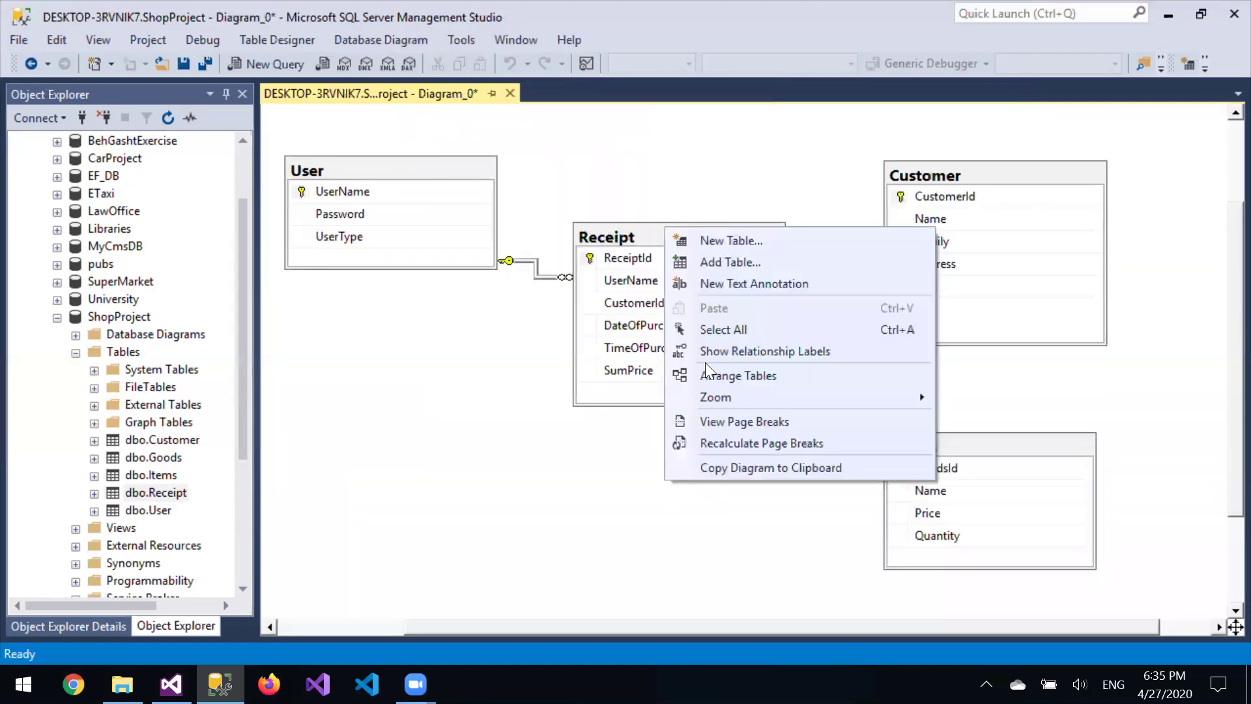
{"action": "left_click", "coordinate": [737, 262]}
{"action": "left_click", "coordinate": [697, 483]}
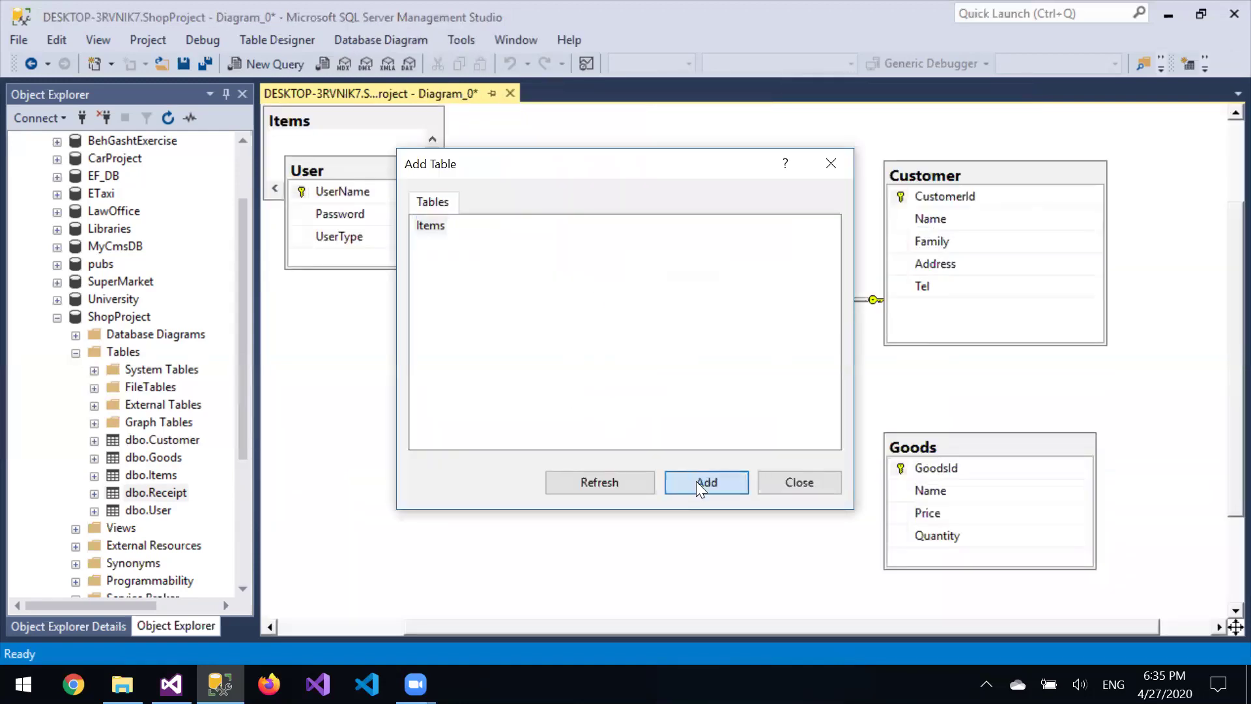
{"action": "left_click", "coordinate": [800, 482]}
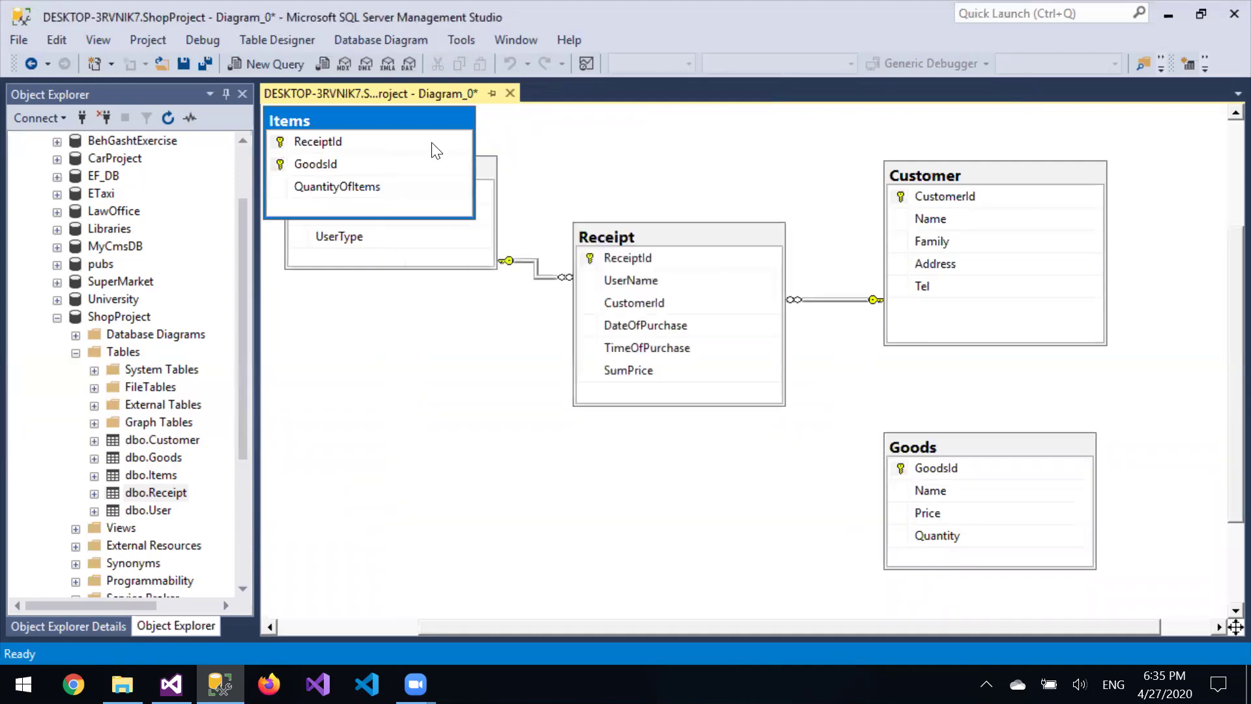
{"action": "left_click_drag", "start_coordinate": [460, 199], "coordinate": [725, 490]}
Create a foreign key relationship from GoodsId in Goods to GoodsId in Items
{"action": "left_click", "coordinate": [946, 475]}
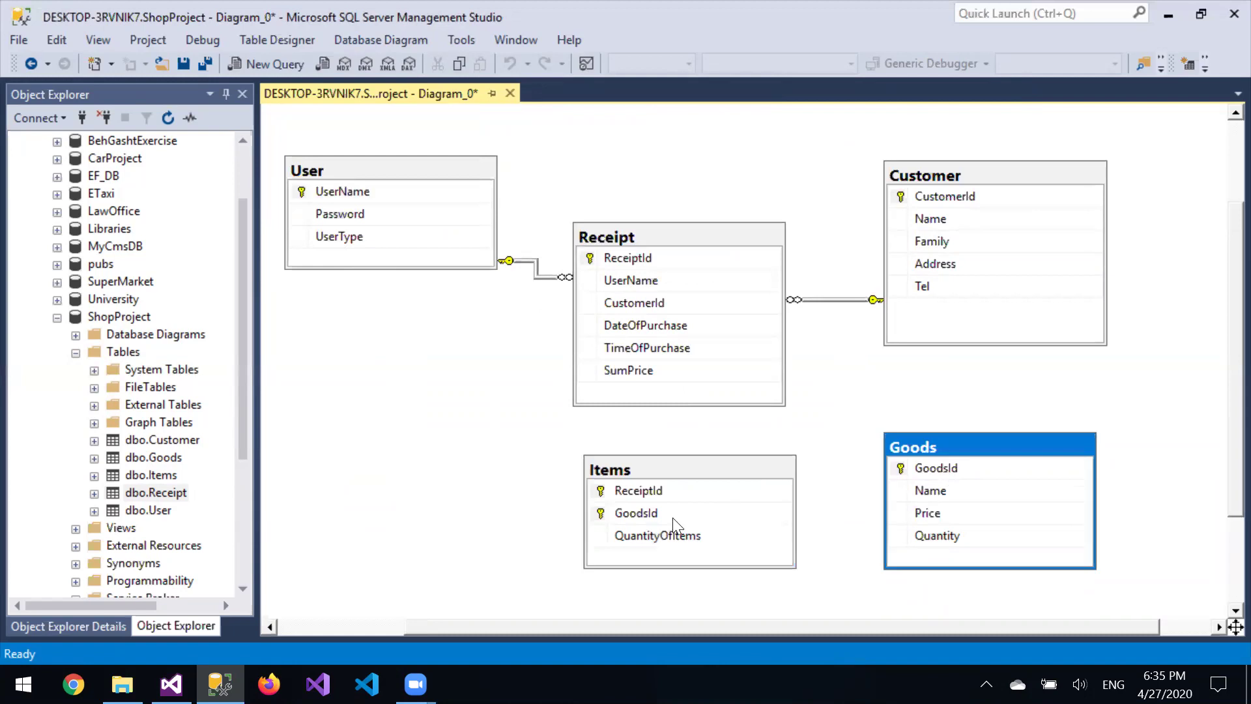
{"action": "left_click", "coordinate": [898, 467]}
{"action": "left_click_drag", "start_coordinate": [931, 467], "coordinate": [619, 519]}
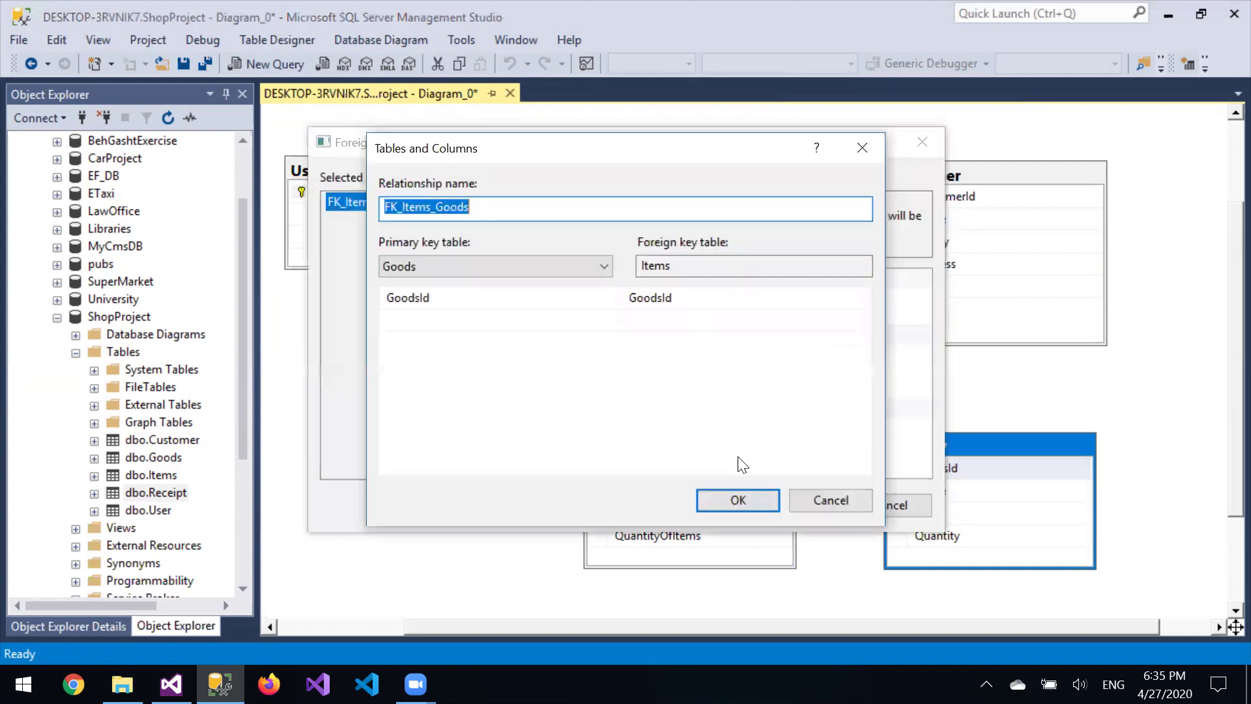
{"action": "left_click", "coordinate": [738, 500]}
{"action": "left_click", "coordinate": [802, 500]}
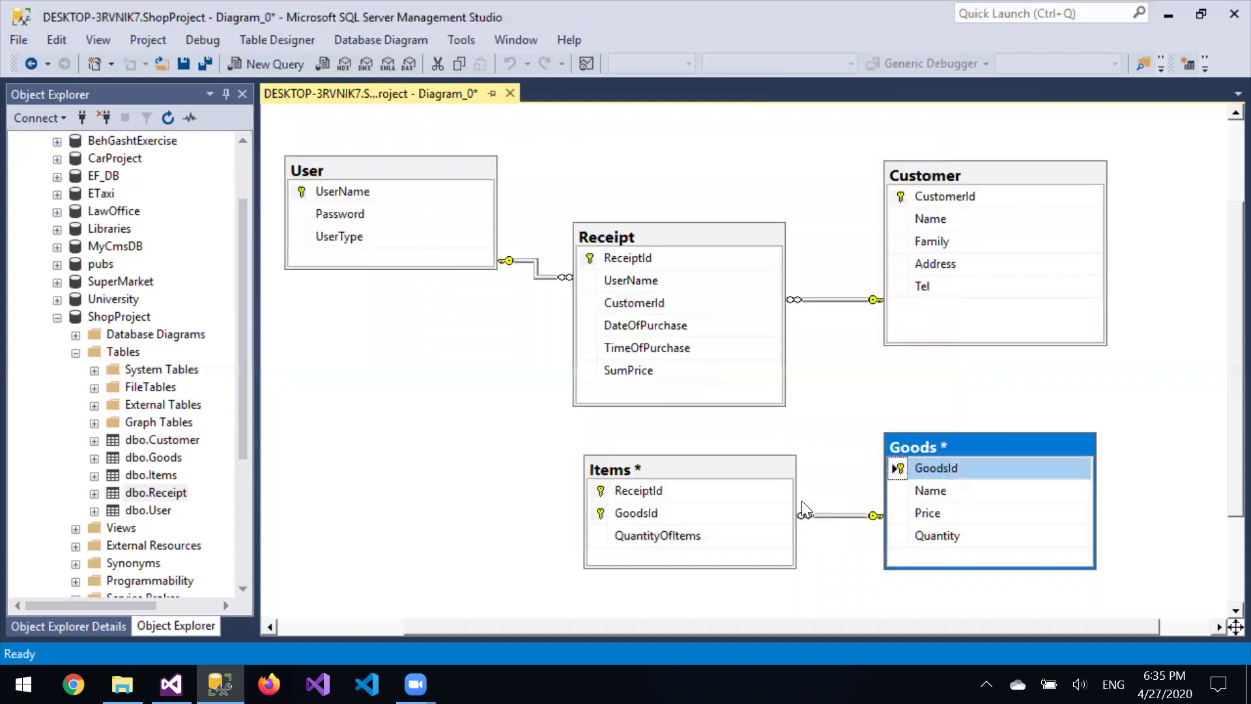
Create a foreign key relationship from ReceiptId in Receipt to ReceiptId in Items, and deselect the table
{"action": "left_click", "coordinate": [589, 264]}
{"action": "left_click_drag", "start_coordinate": [589, 264], "coordinate": [594, 497]}
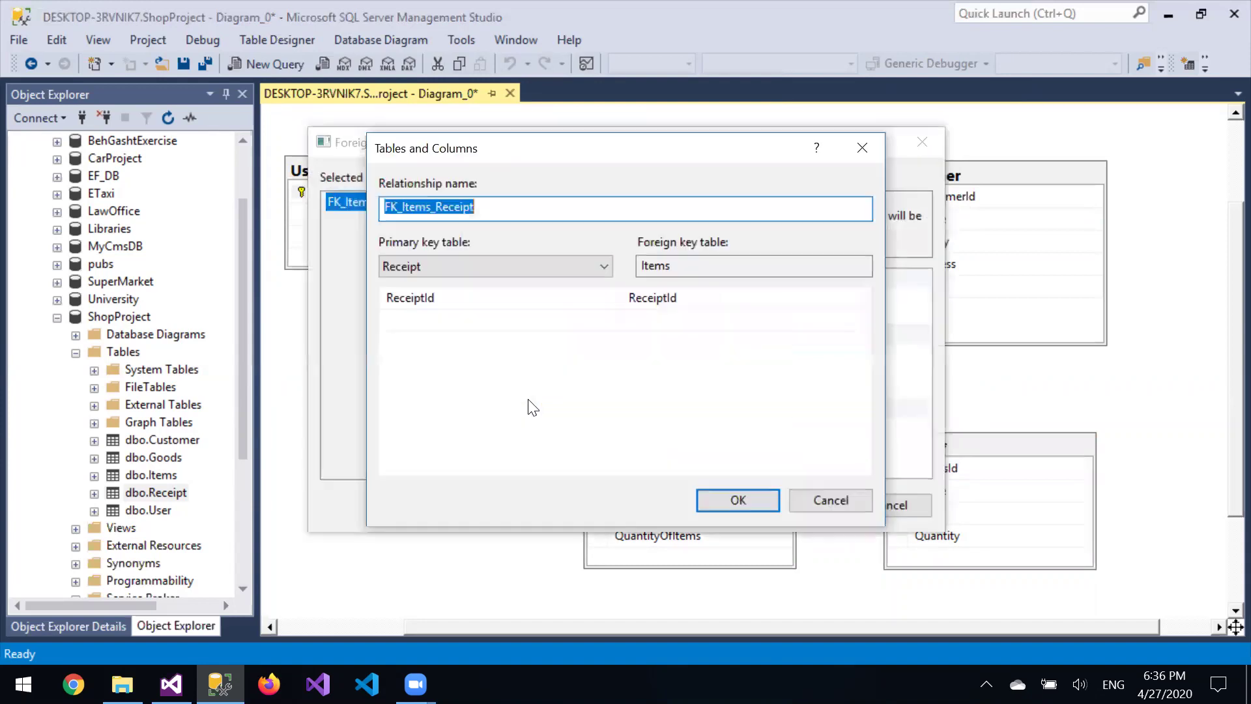
{"action": "left_click", "coordinate": [740, 501]}
{"action": "left_click", "coordinate": [768, 504]}
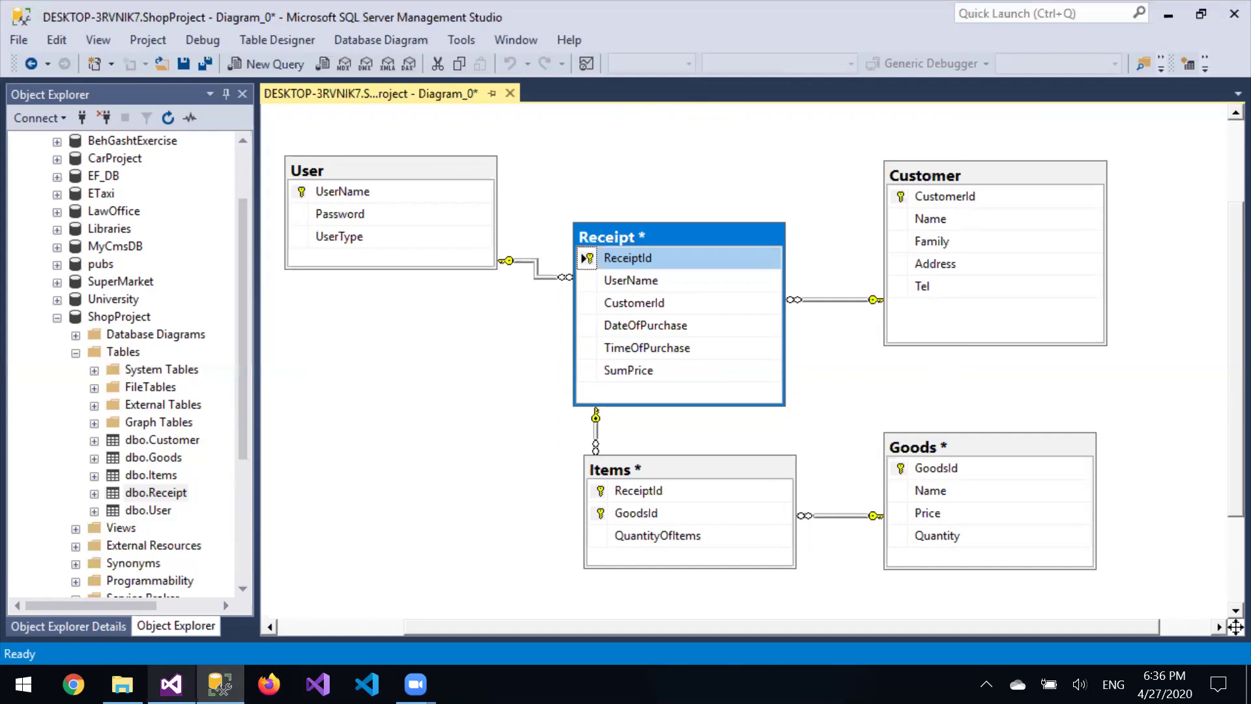
{"action": "mouse_move", "coordinate": [172, 684]}
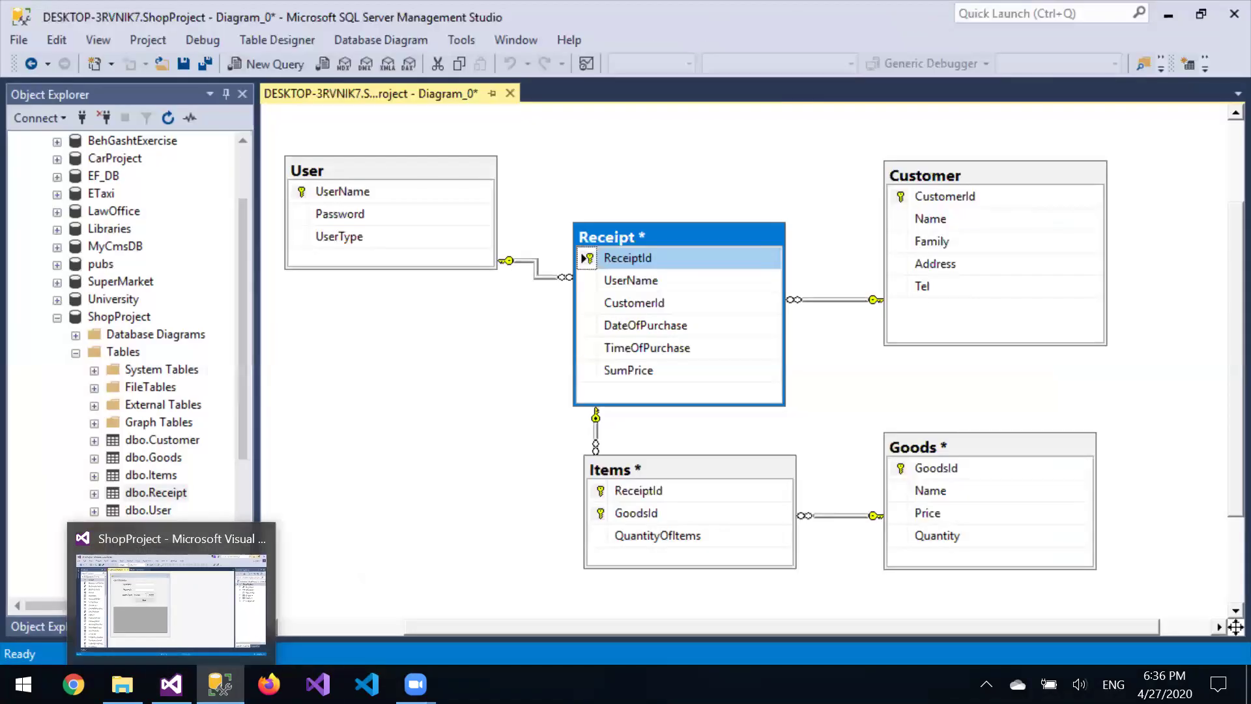
{"action": "left_click", "coordinate": [464, 479]}
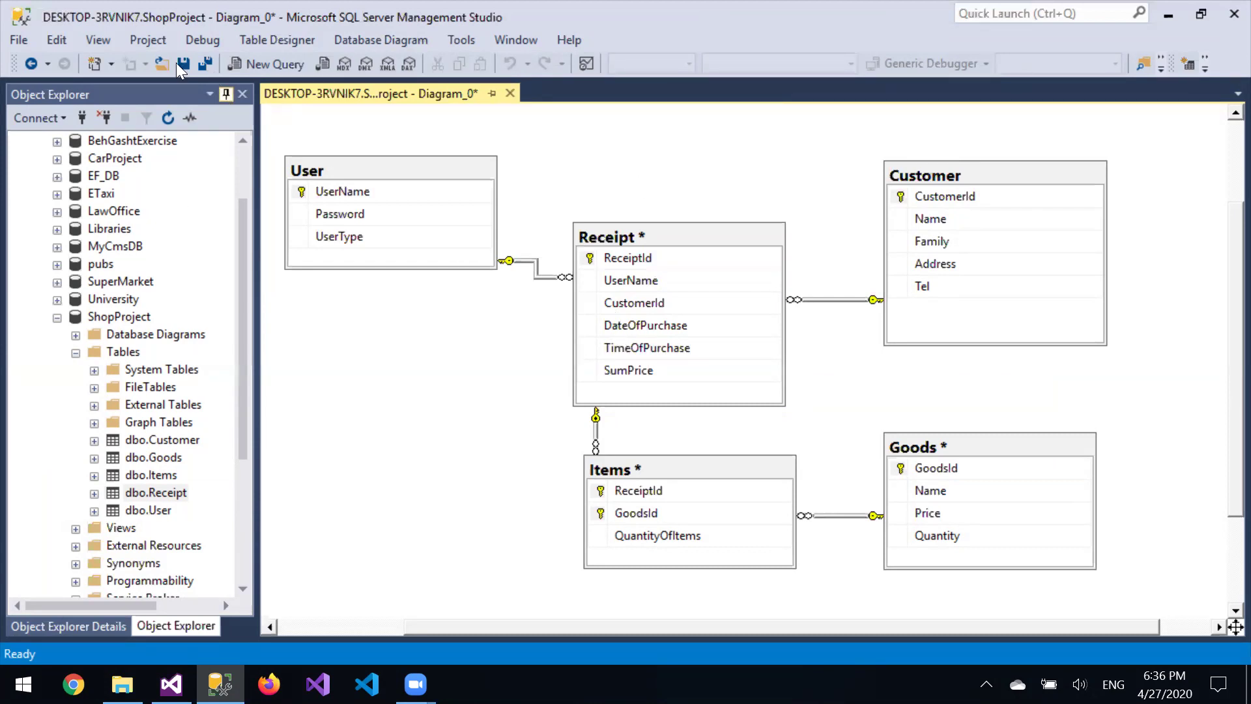
Collapse the Tables folder and refresh the ShopProject database in the object tree
{"action": "left_click", "coordinate": [76, 354]}
{"action": "right_click", "coordinate": [77, 314]}
{"action": "left_click", "coordinate": [156, 598]}
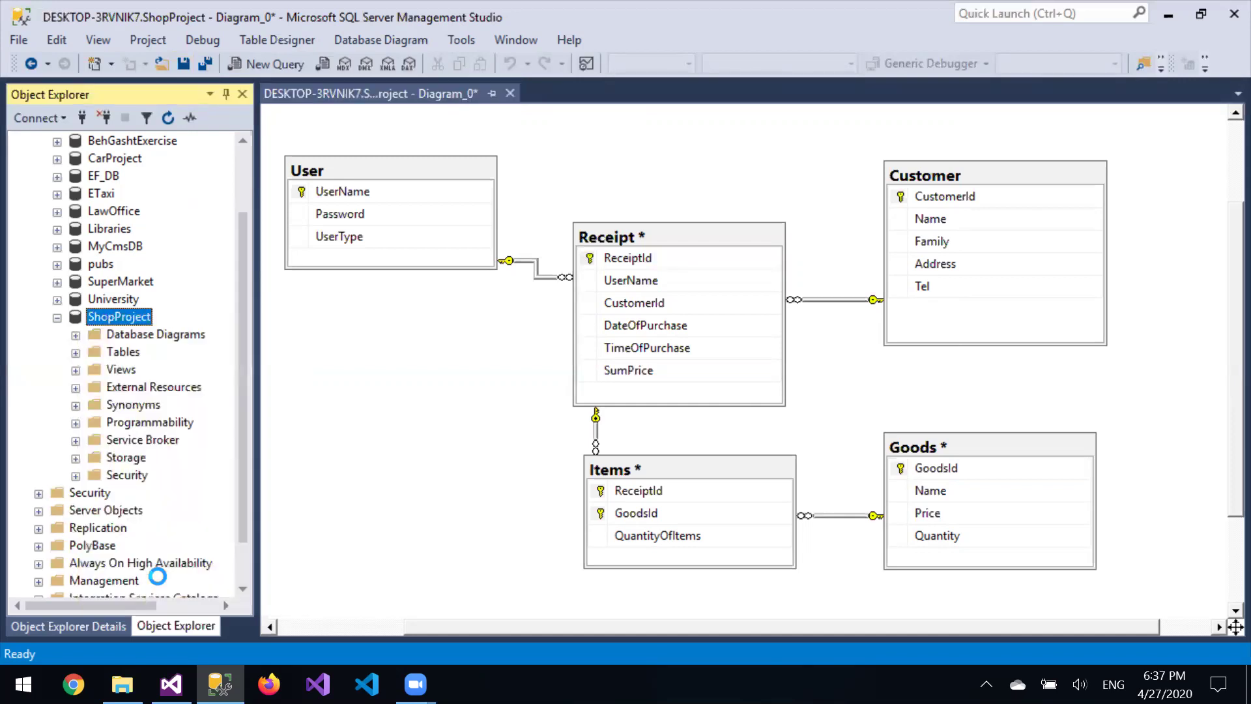
{"action": "left_click_drag", "start_coordinate": [246, 240], "coordinate": [191, 68]}
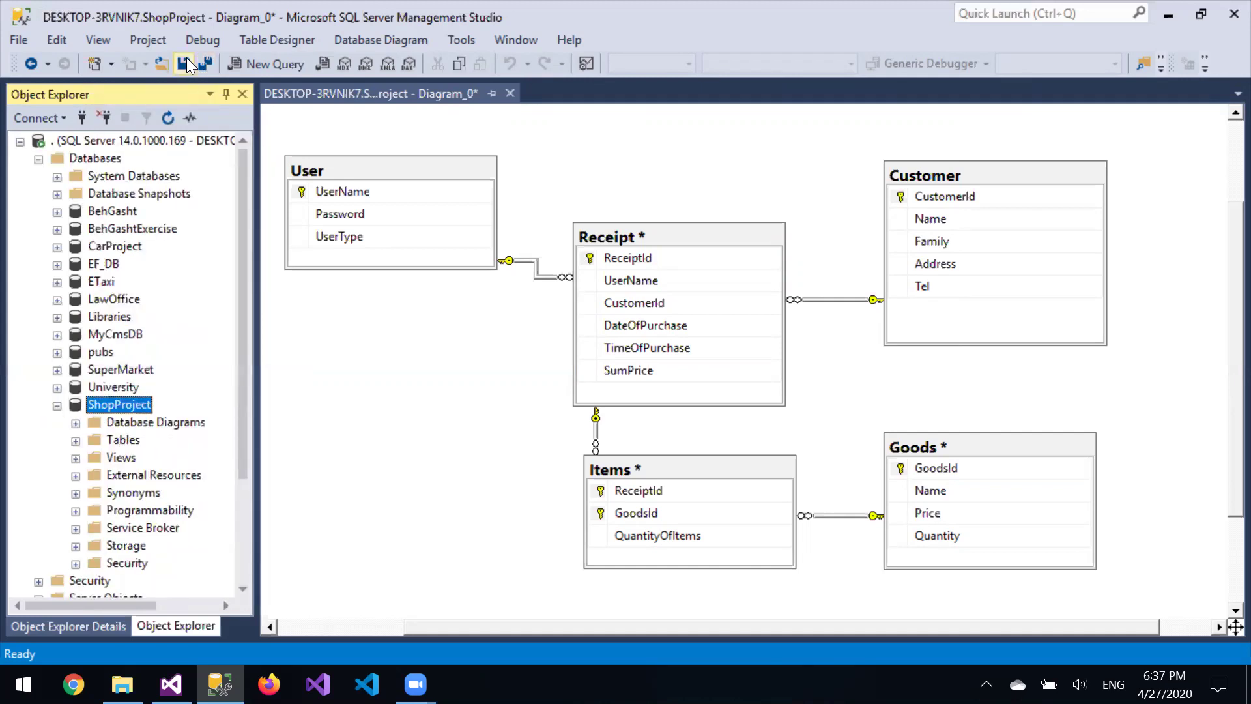
Minimize SQL Server Management Studio and switch to the ShopProject solution in Visual Studio
{"action": "left_click", "coordinate": [627, 174]}
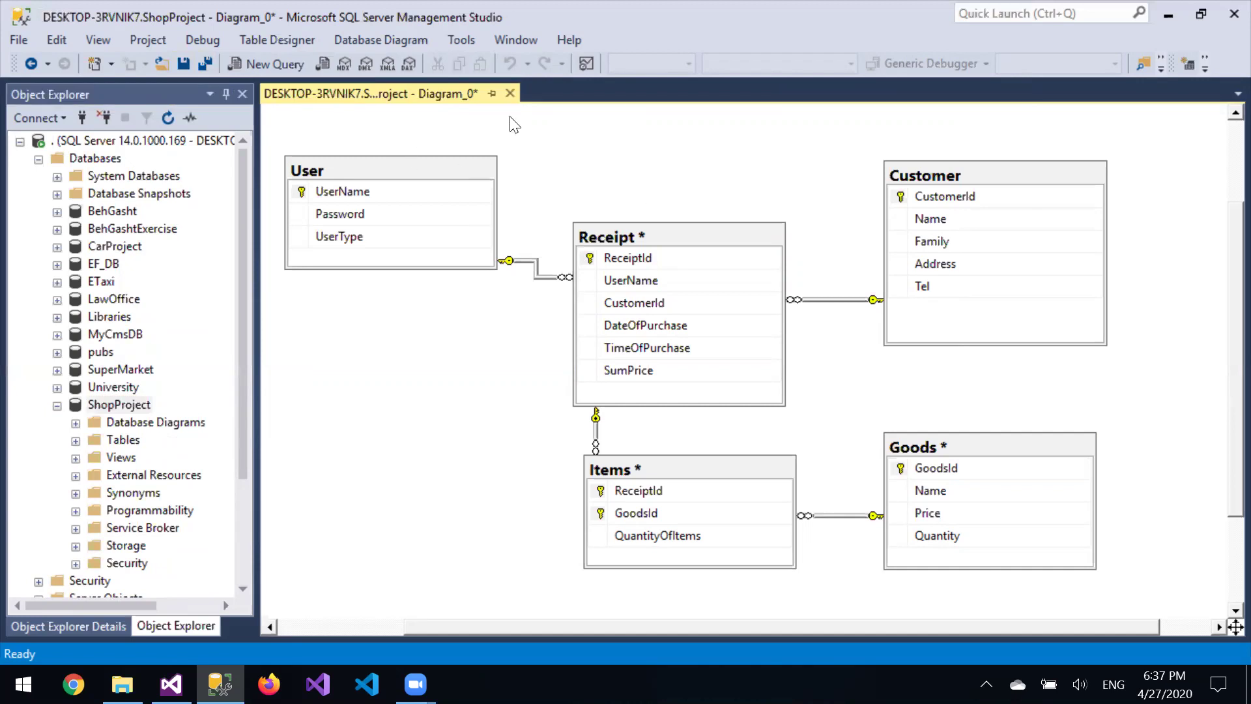
{"action": "left_click", "coordinate": [1167, 9]}
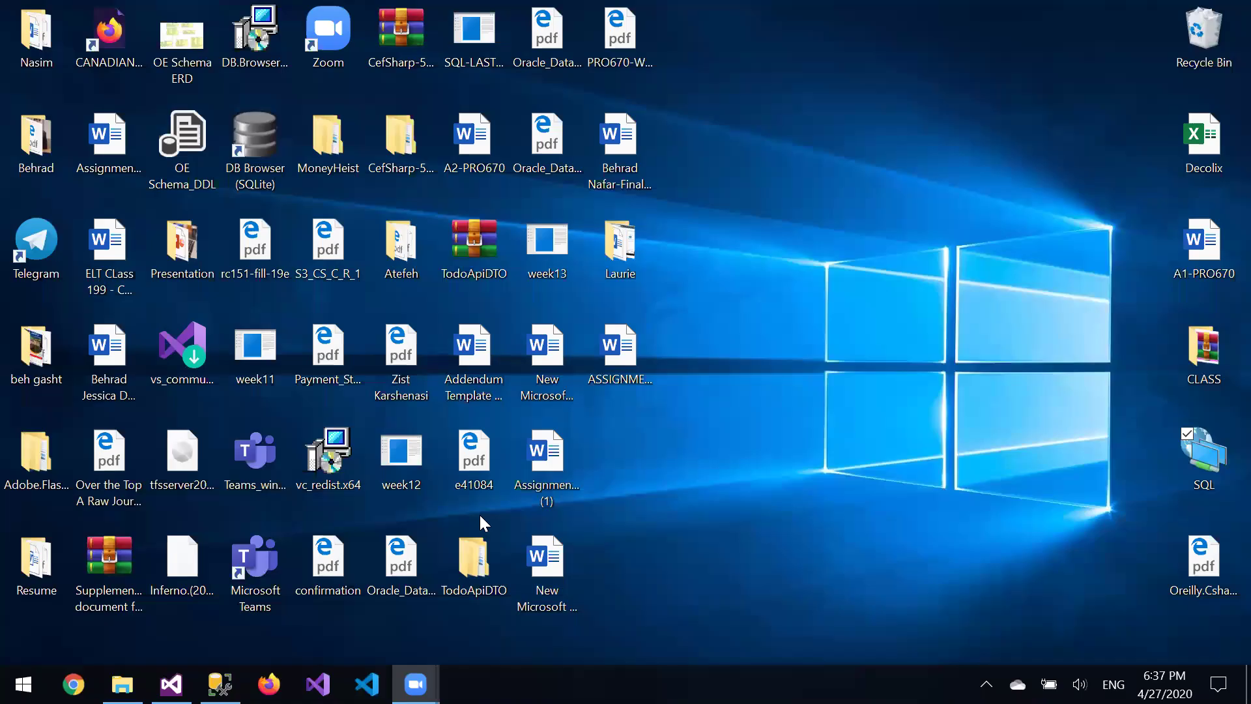
{"action": "left_click", "coordinate": [170, 683]}
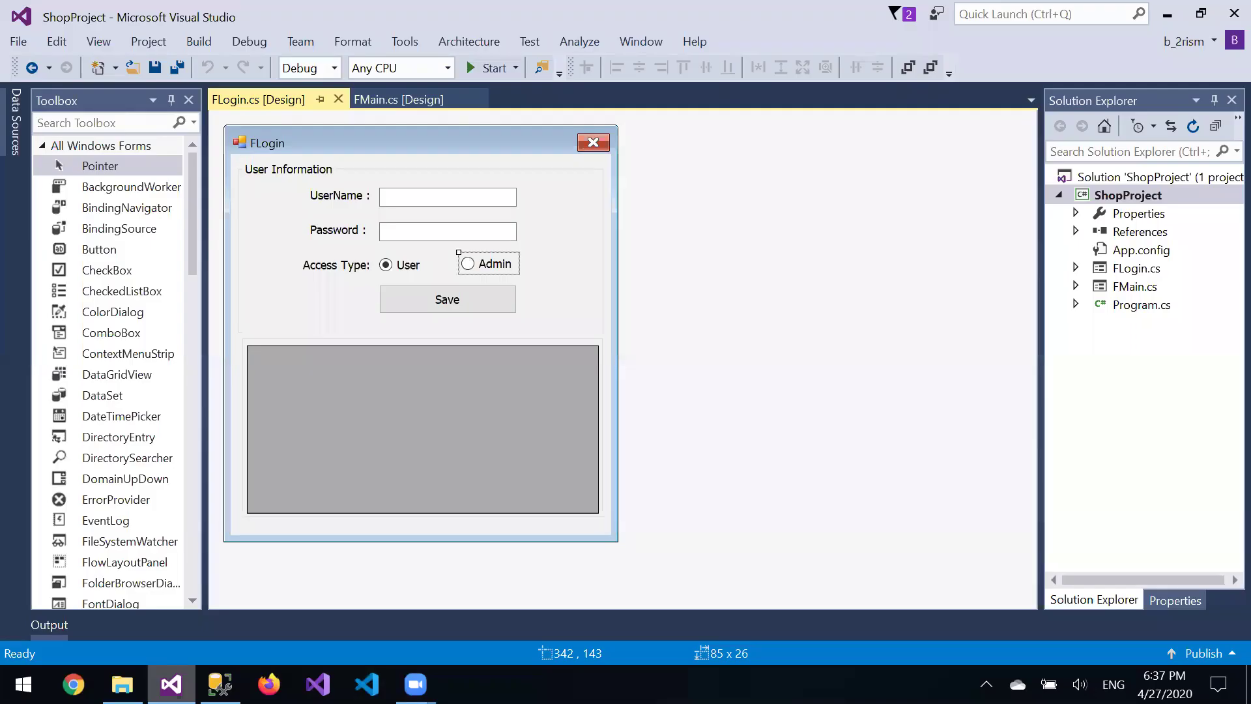